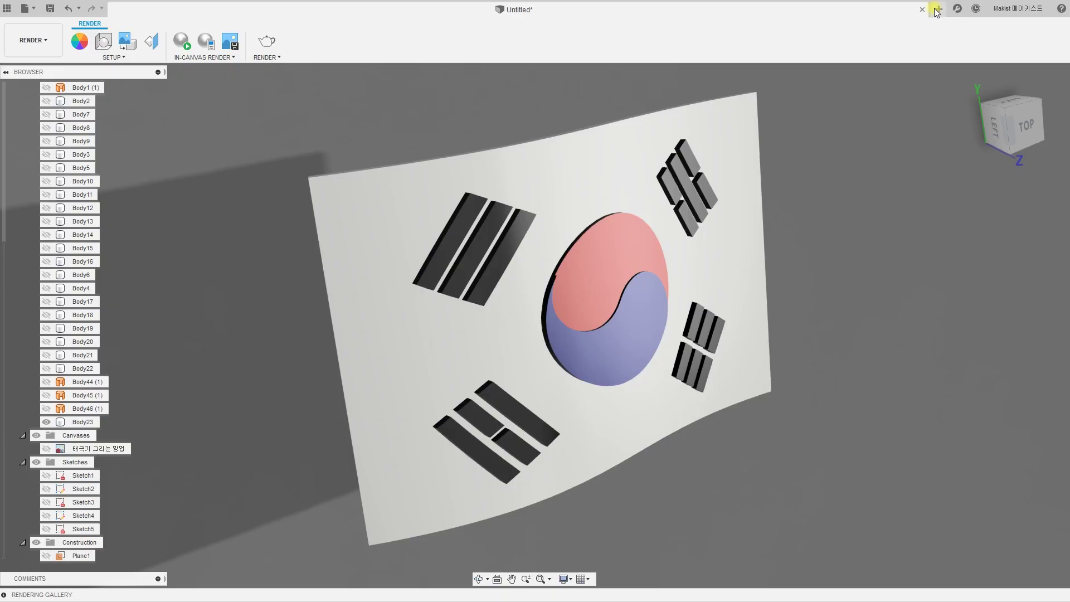
- Create a new empty design document
{"action": "left_click", "coordinate": [937, 10]}
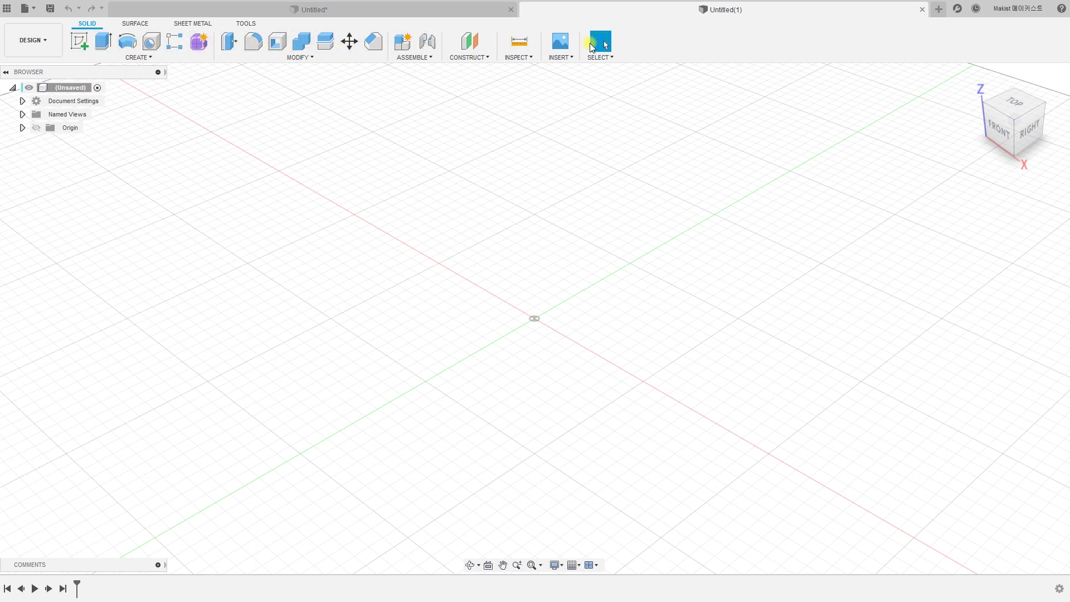
{"action": "left_click", "coordinate": [113, 58]}
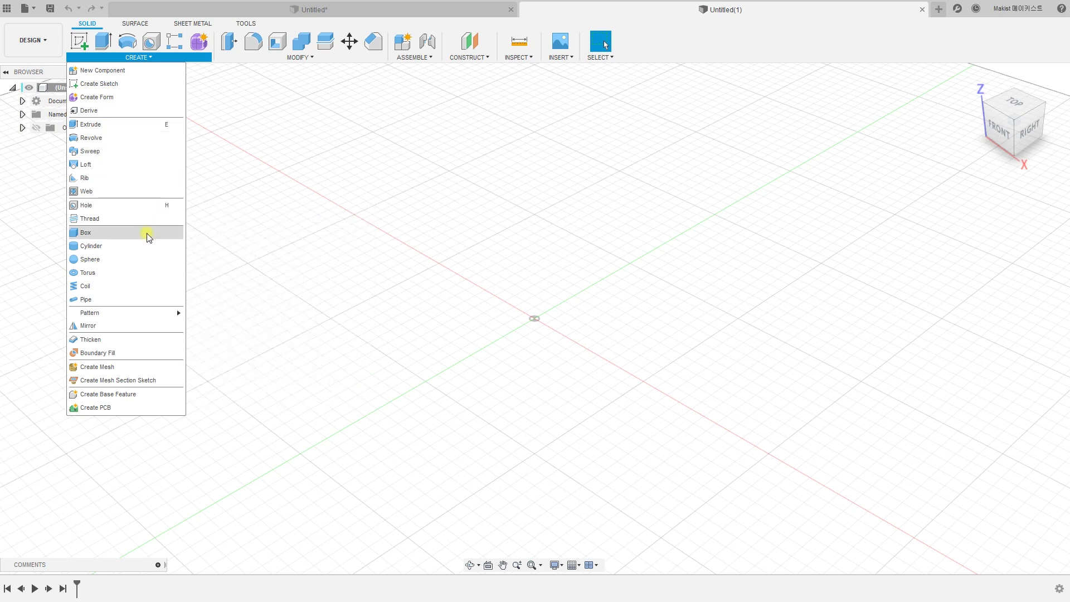
{"action": "left_click", "coordinate": [331, 146]}
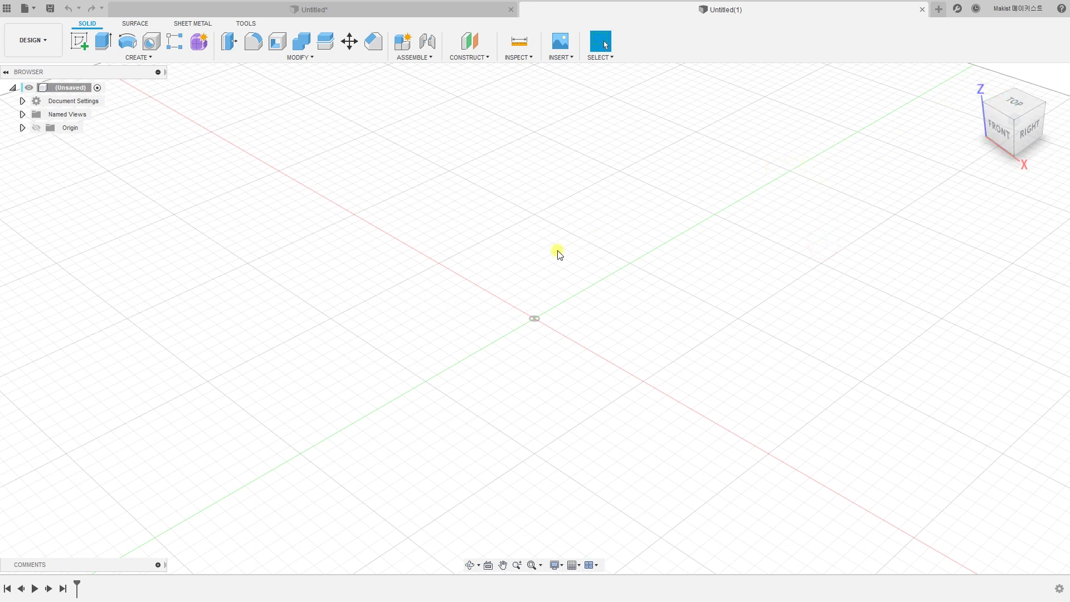
- Switch the default modeling orientation to Y up and back to Z up in the preferences, and apply the setting
{"action": "left_click", "coordinate": [1003, 9]}
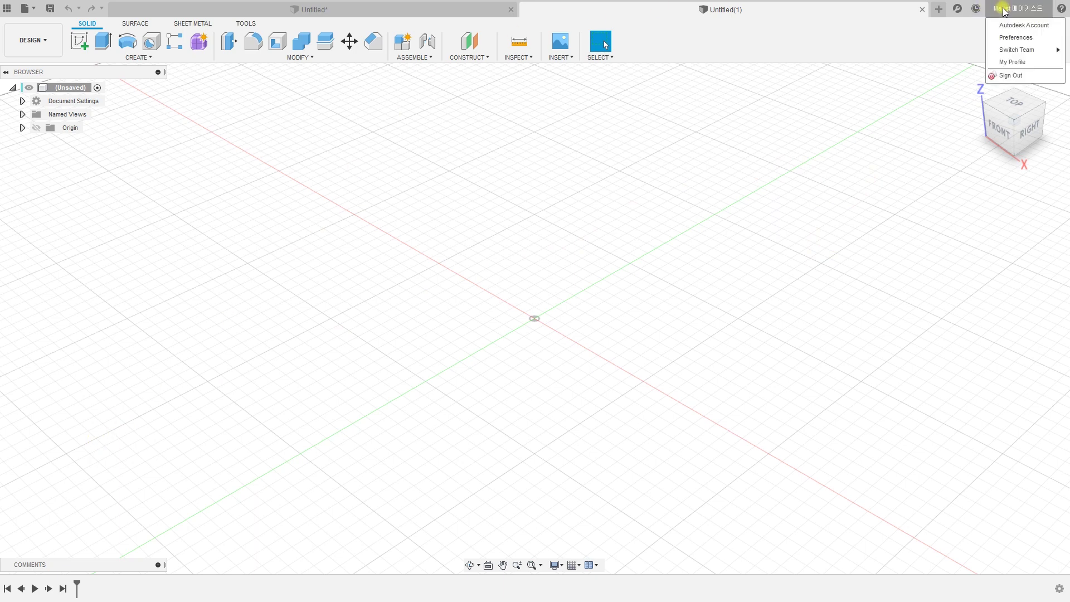
{"action": "left_click", "coordinate": [1011, 38]}
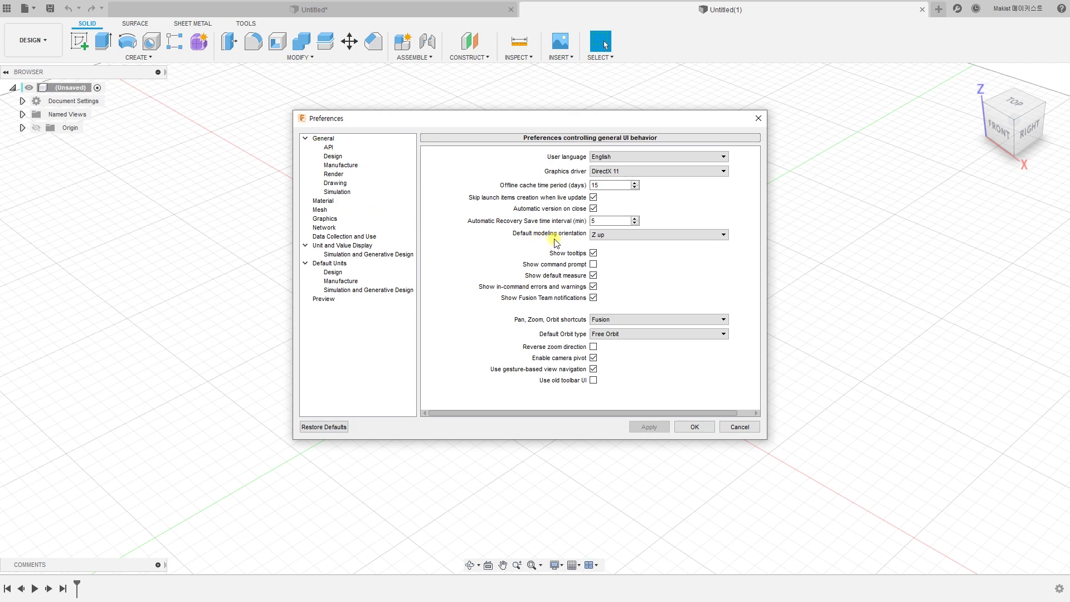
{"action": "left_click", "coordinate": [604, 236]}
{"action": "left_click", "coordinate": [603, 245]}
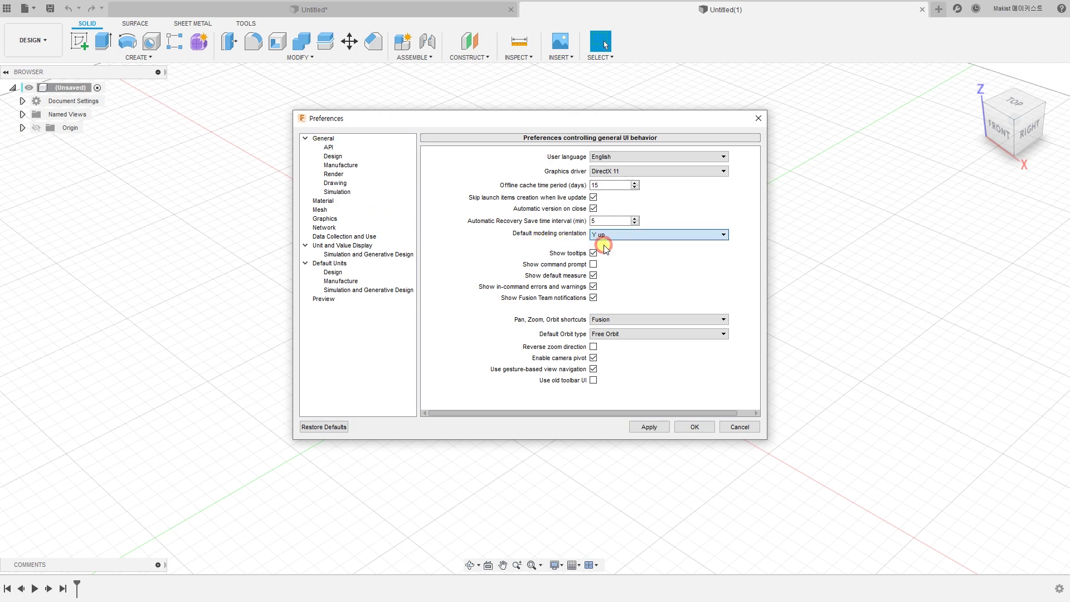
{"action": "left_click", "coordinate": [624, 237]}
{"action": "left_click", "coordinate": [610, 248]}
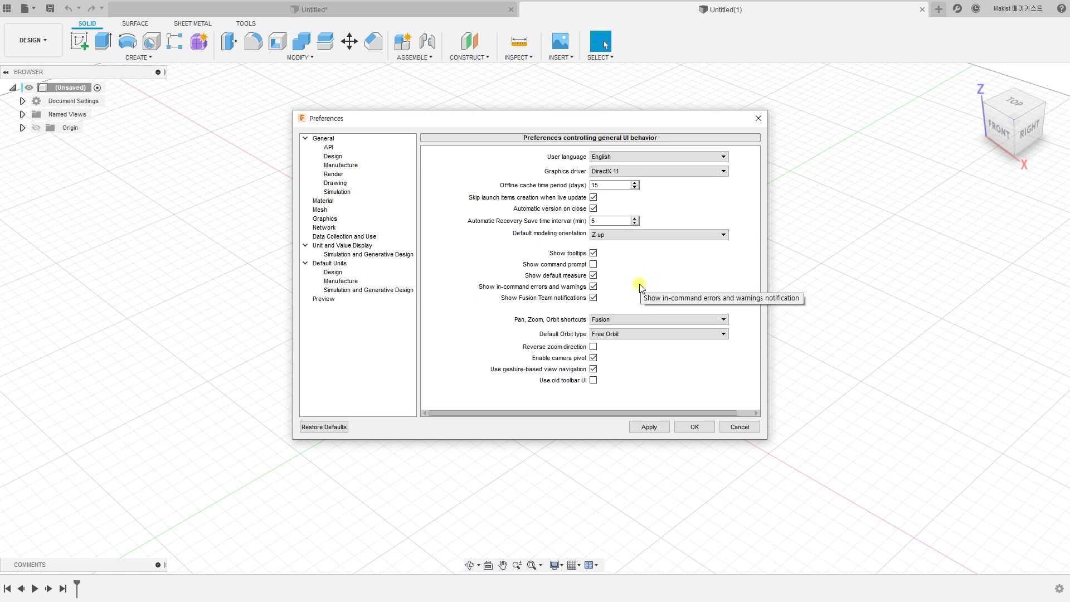
{"action": "left_click", "coordinate": [649, 427]}
{"action": "left_click", "coordinate": [693, 427]}
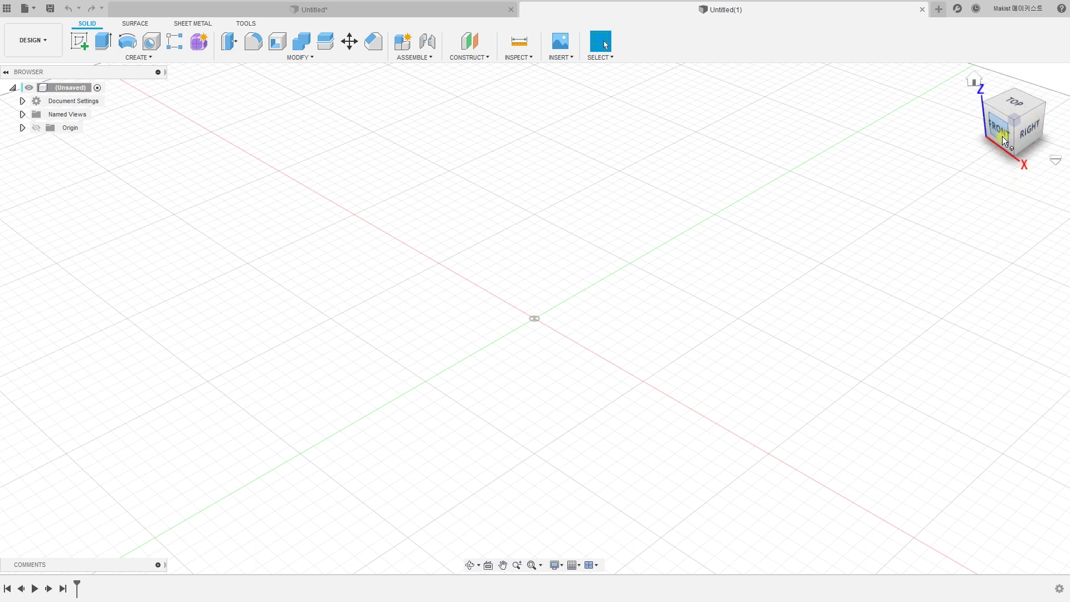
- Turn to the isometric view showing the Top, Right and Back faces and set it as the home view with fixed distance
{"action": "left_click", "coordinate": [1042, 106]}
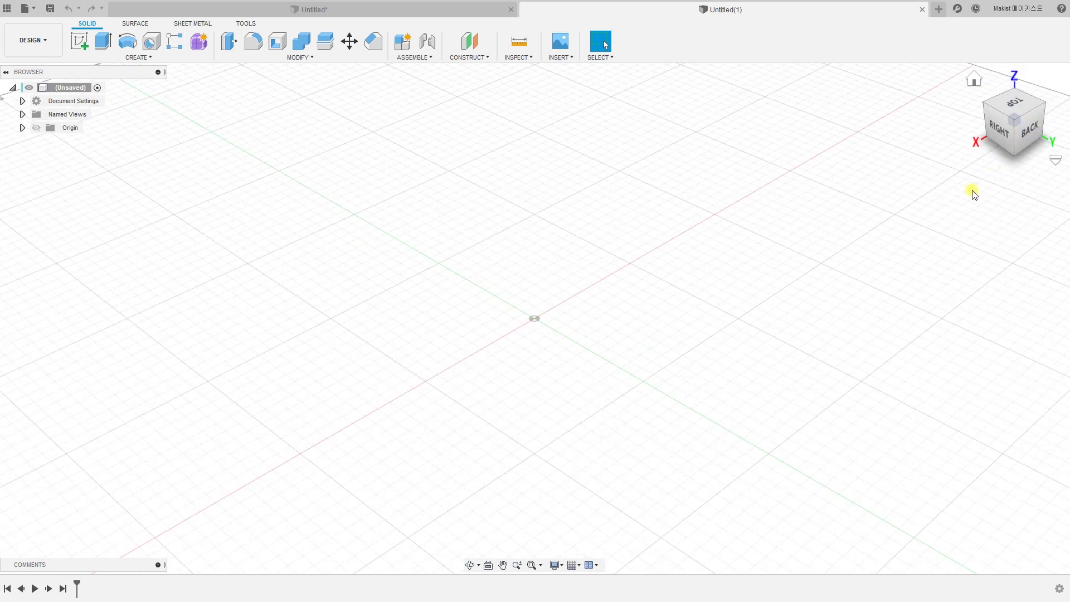
{"action": "right_click", "coordinate": [1015, 122]}
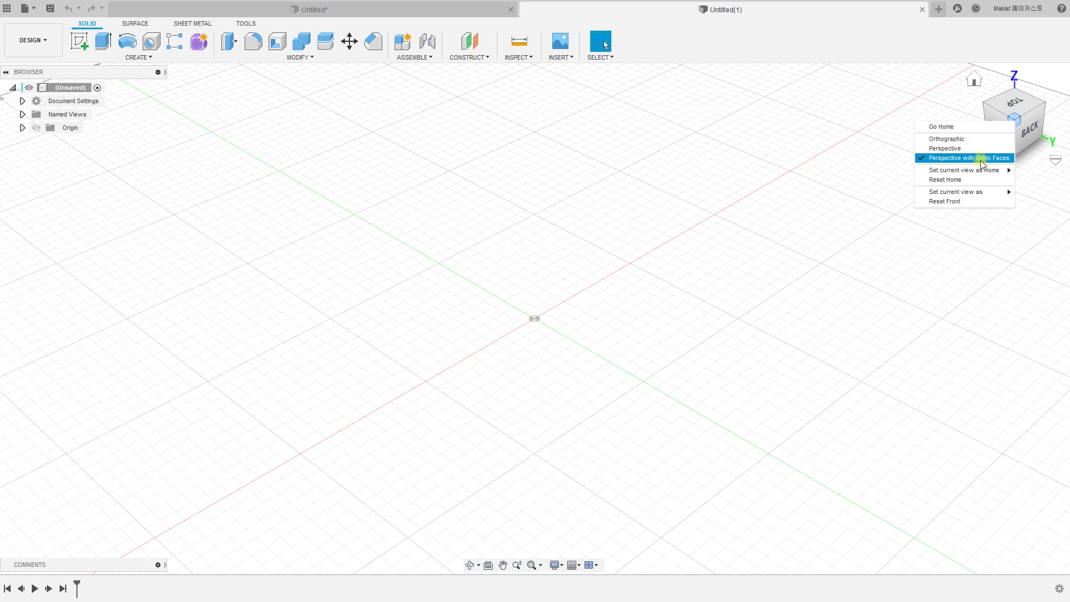
{"action": "mouse_move", "coordinate": [981, 175]}
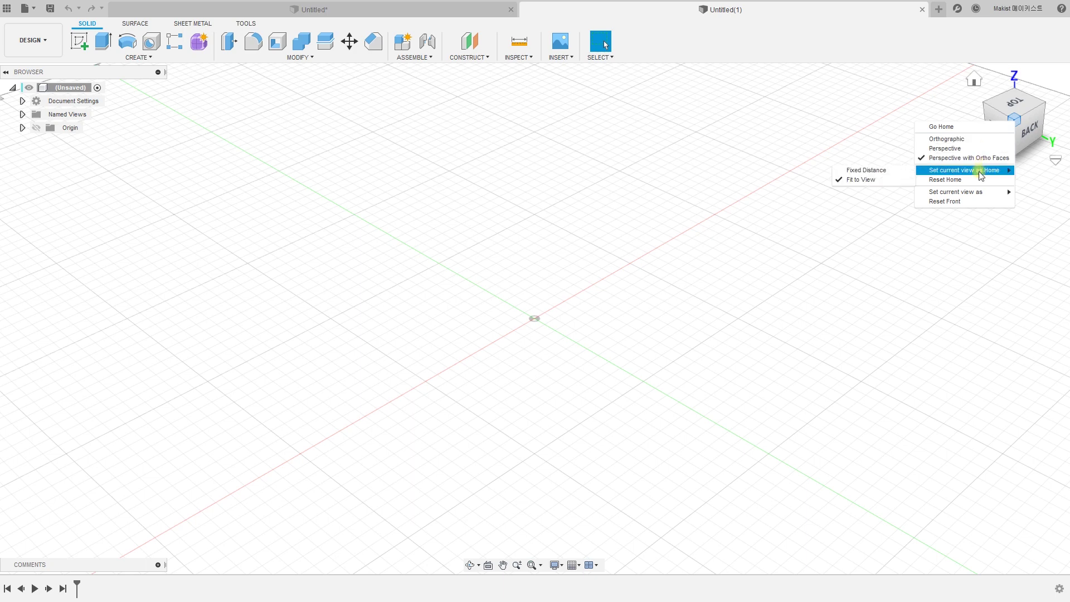
{"action": "left_click", "coordinate": [889, 173]}
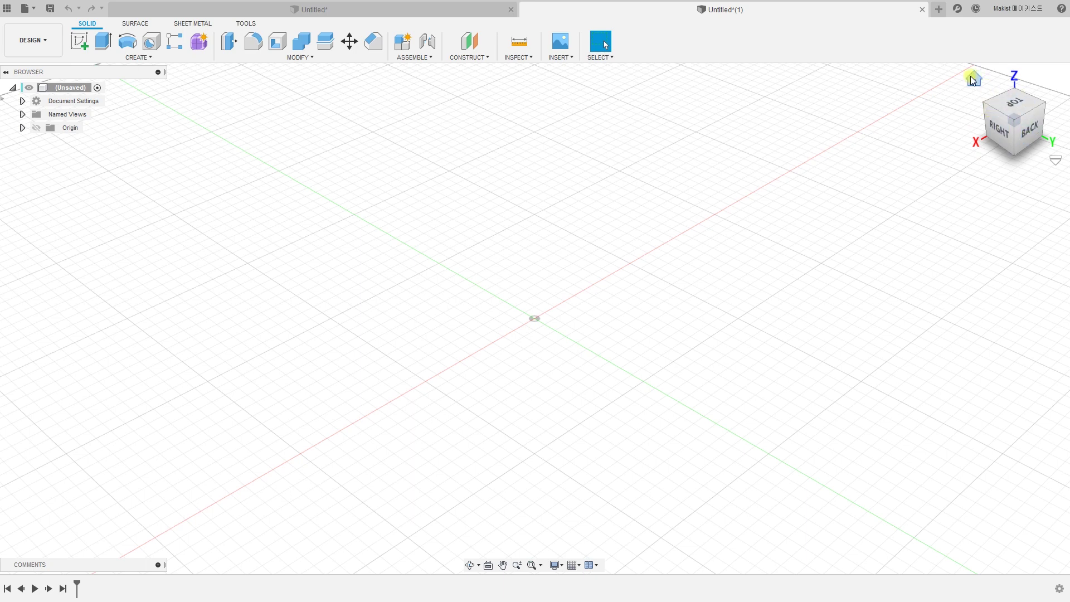
- Redefine the Back view as the Front view and return to the home view
{"action": "left_click", "coordinate": [1033, 131]}
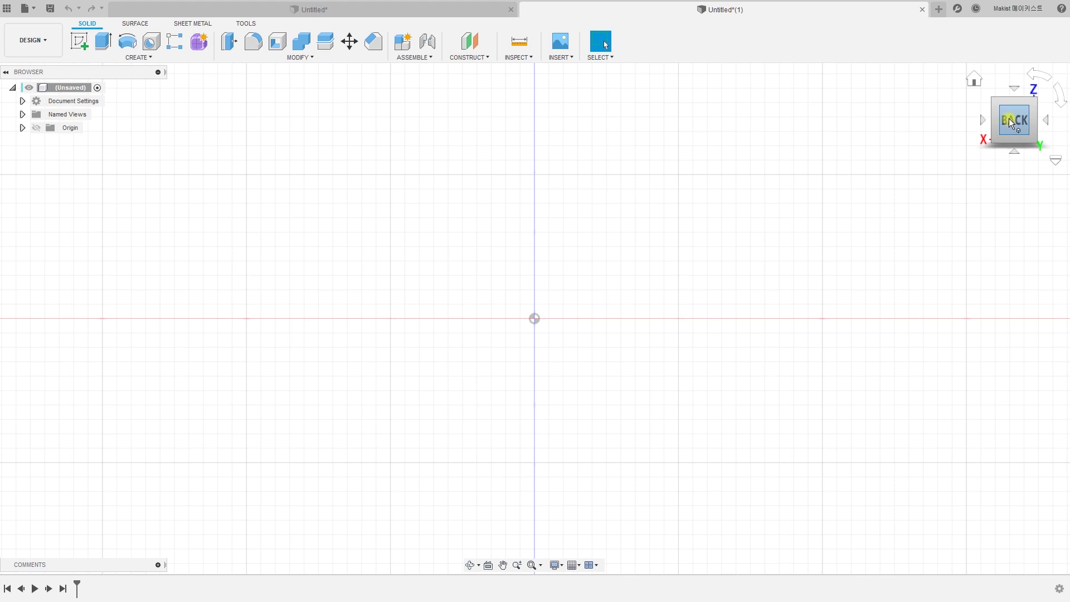
{"action": "right_click", "coordinate": [1012, 119]}
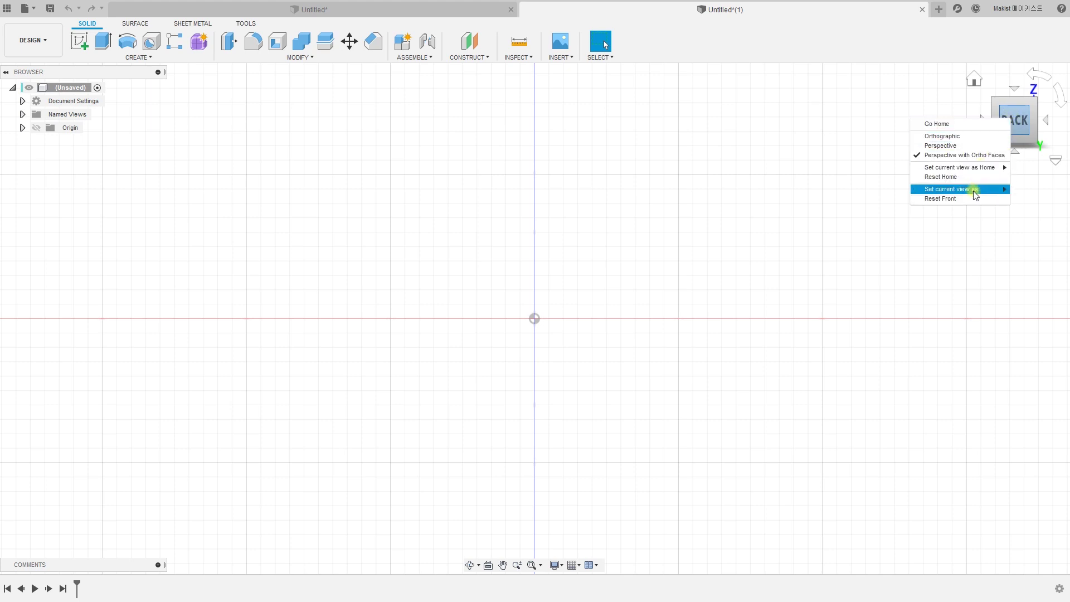
{"action": "left_click", "coordinate": [882, 190]}
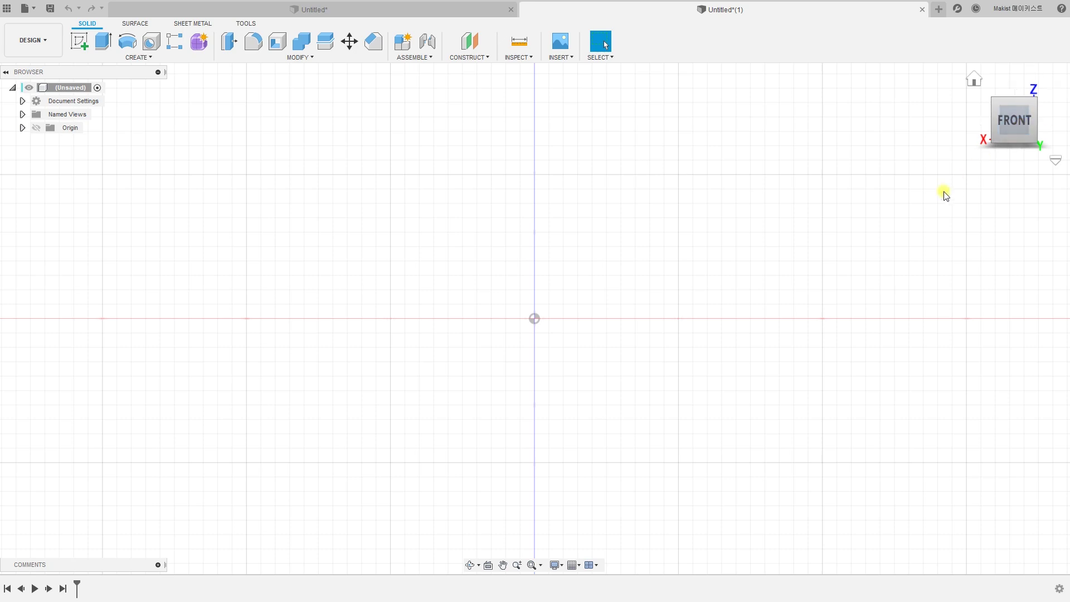
{"action": "left_click", "coordinate": [975, 78]}
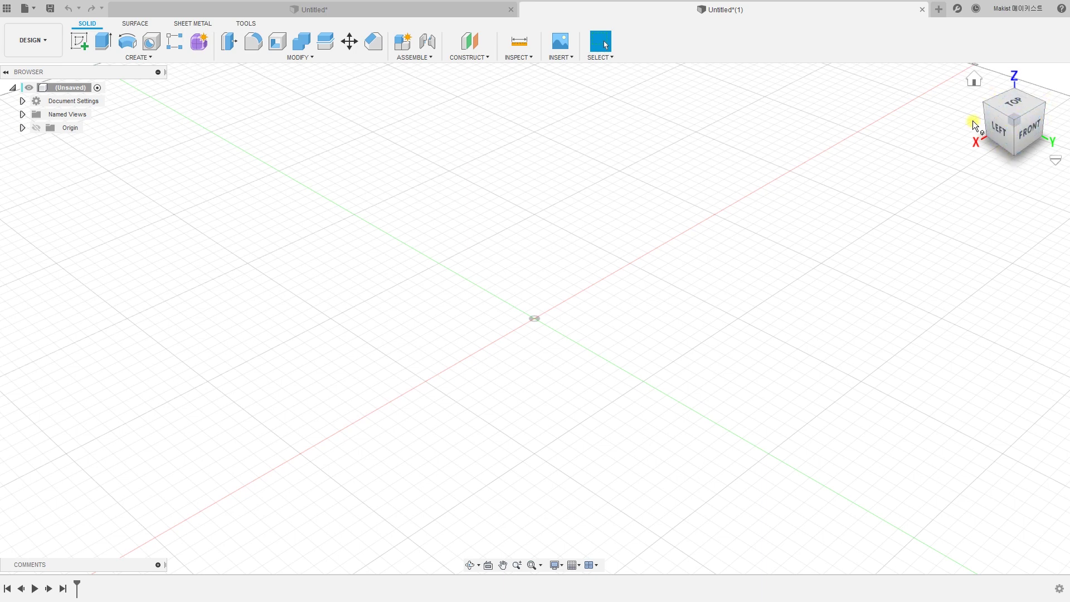
{"action": "left_click", "coordinate": [612, 305]}
{"action": "left_click", "coordinate": [573, 330]}
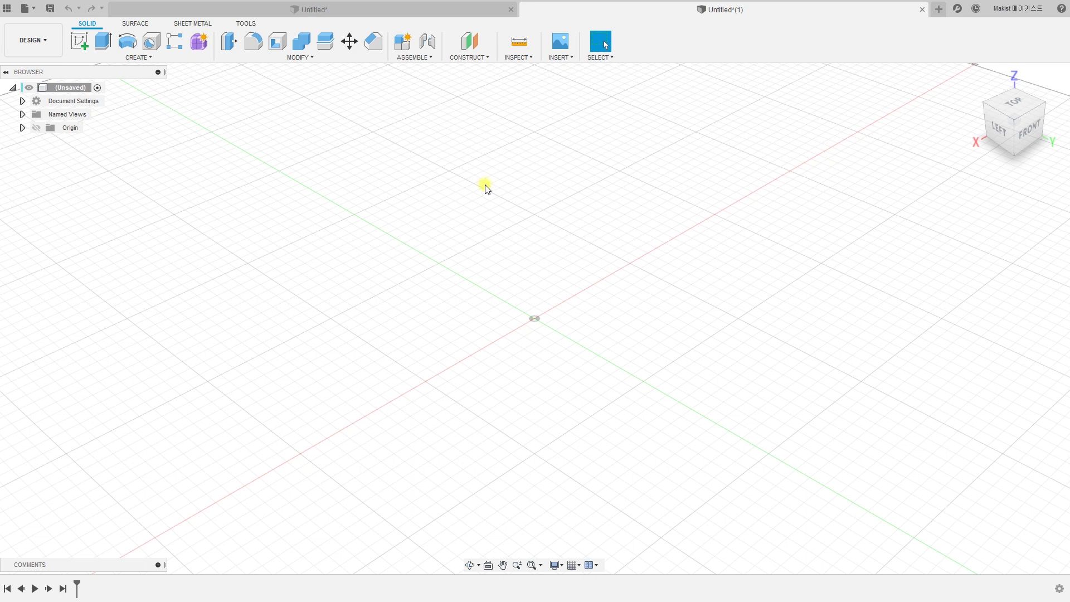
{"action": "left_click", "coordinate": [517, 201]}
- Insert the image 태극기 그리는 방법.jpg as a canvas on the horizontal XY plane
{"action": "left_click", "coordinate": [554, 58]}
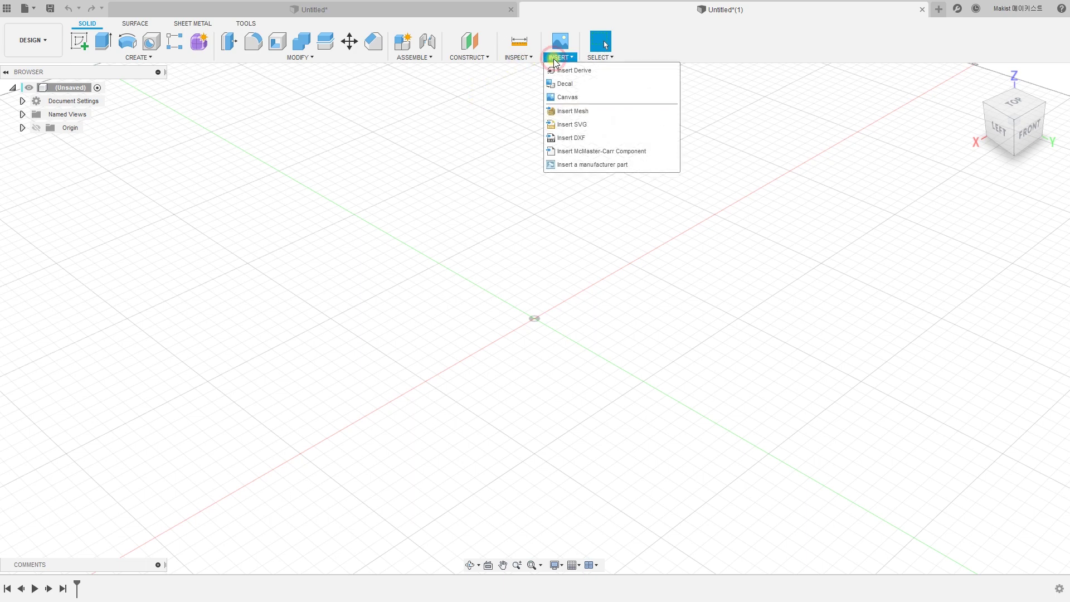
{"action": "left_click", "coordinate": [569, 98]}
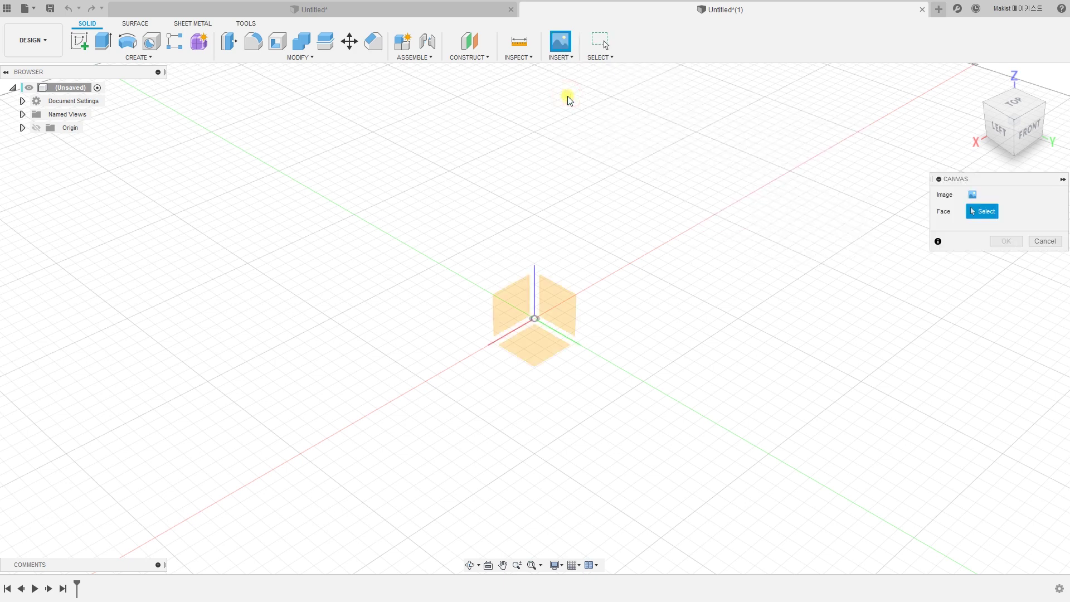
{"action": "left_click", "coordinate": [540, 352]}
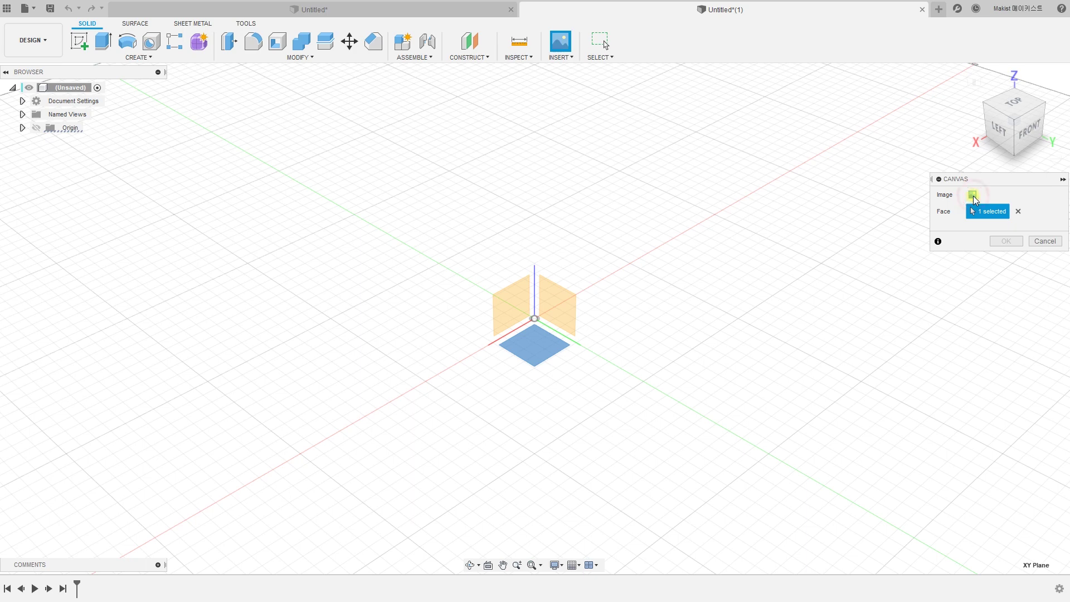
{"action": "left_click", "coordinate": [973, 196]}
{"action": "left_click", "coordinate": [128, 114]}
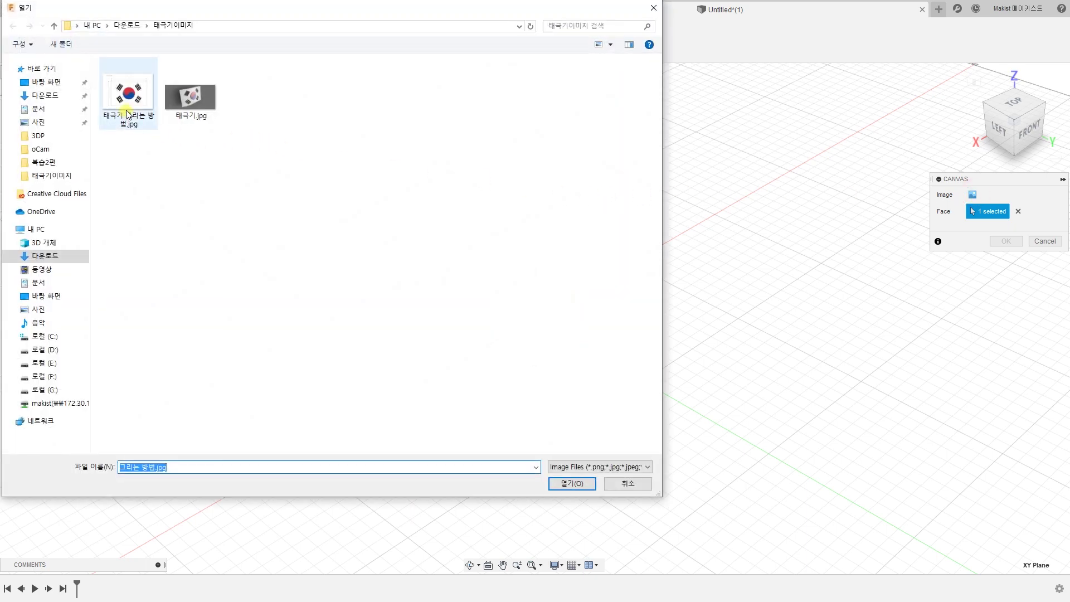
{"action": "left_click", "coordinate": [586, 483]}
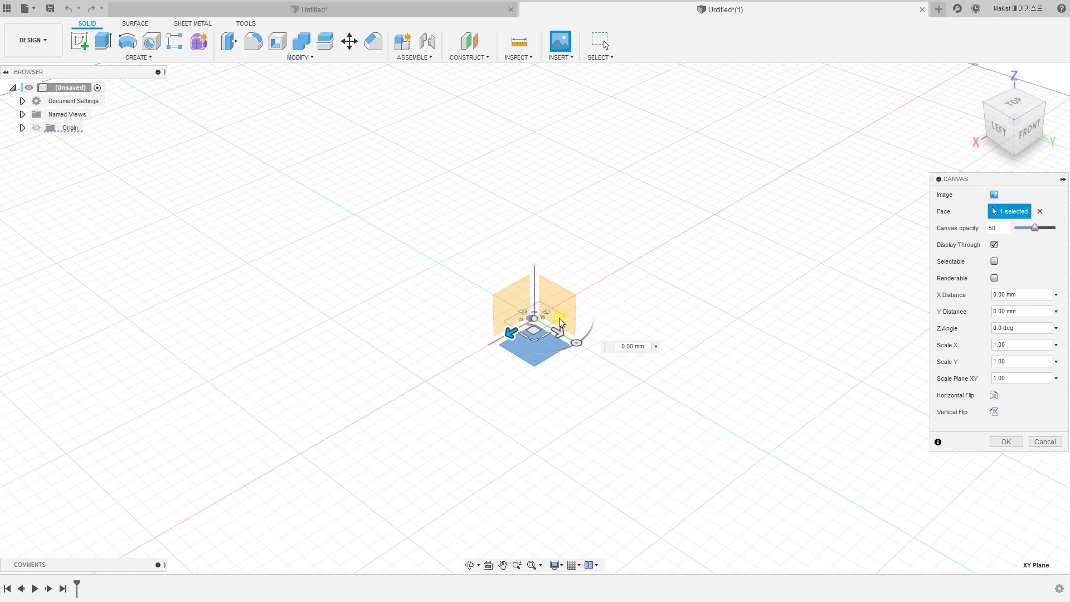
- From the top view, rotate the canvas image 180 degrees, scale it uniformly to about 2.274, and confirm the placement
{"action": "left_click", "coordinate": [681, 405]}
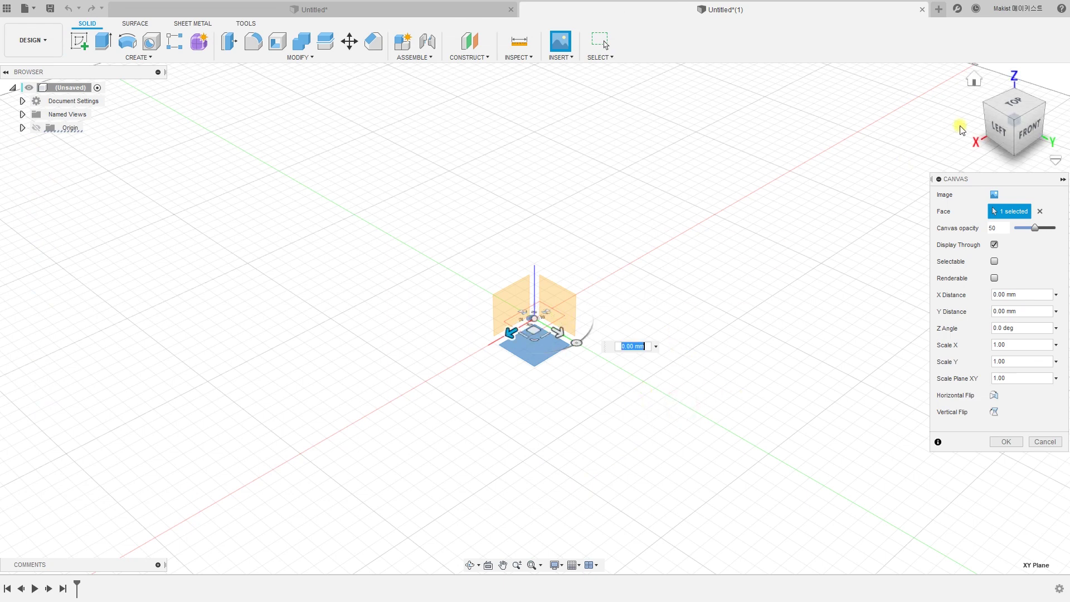
{"action": "left_click", "coordinate": [1013, 106]}
{"action": "left_click_drag", "start_coordinate": [571, 407], "coordinate": [597, 461]}
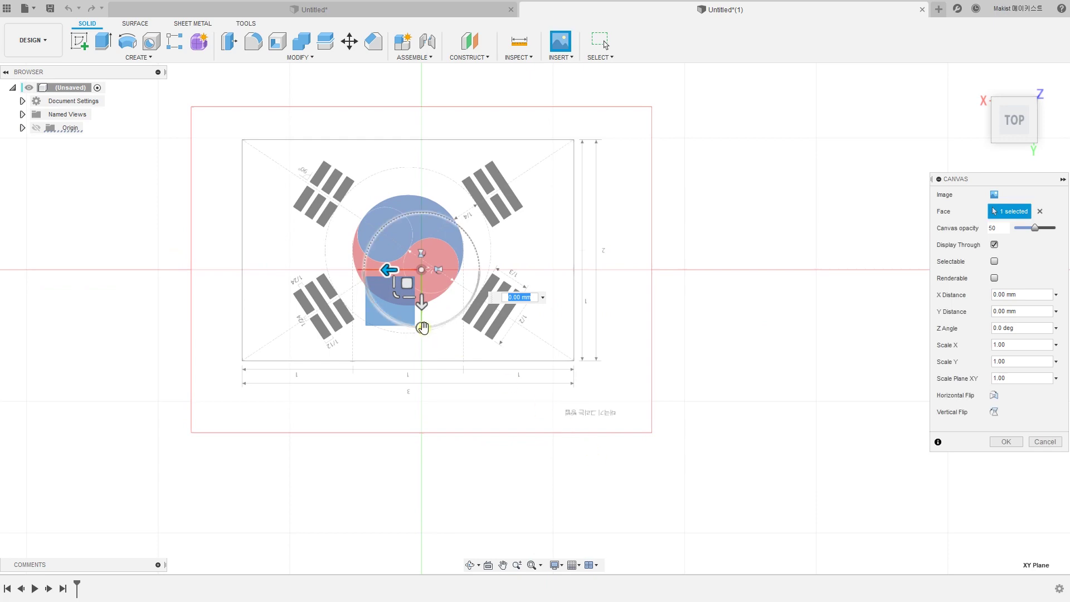
{"action": "left_click_drag", "start_coordinate": [423, 328], "coordinate": [419, 203]}
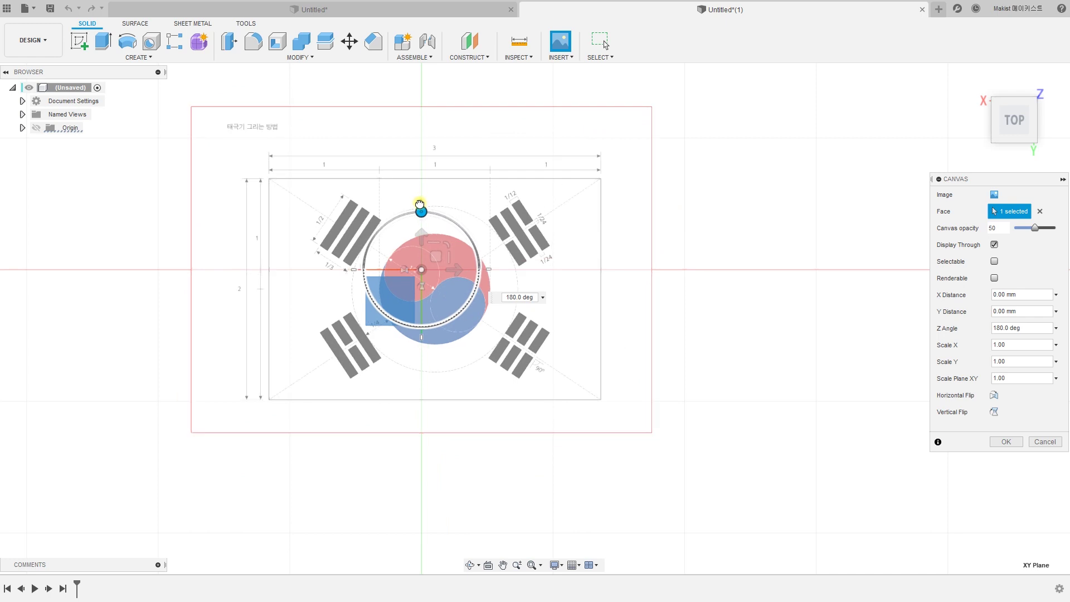
{"action": "scroll", "coordinate": [577, 255], "scroll_direction": "down", "scroll_amount": 3}
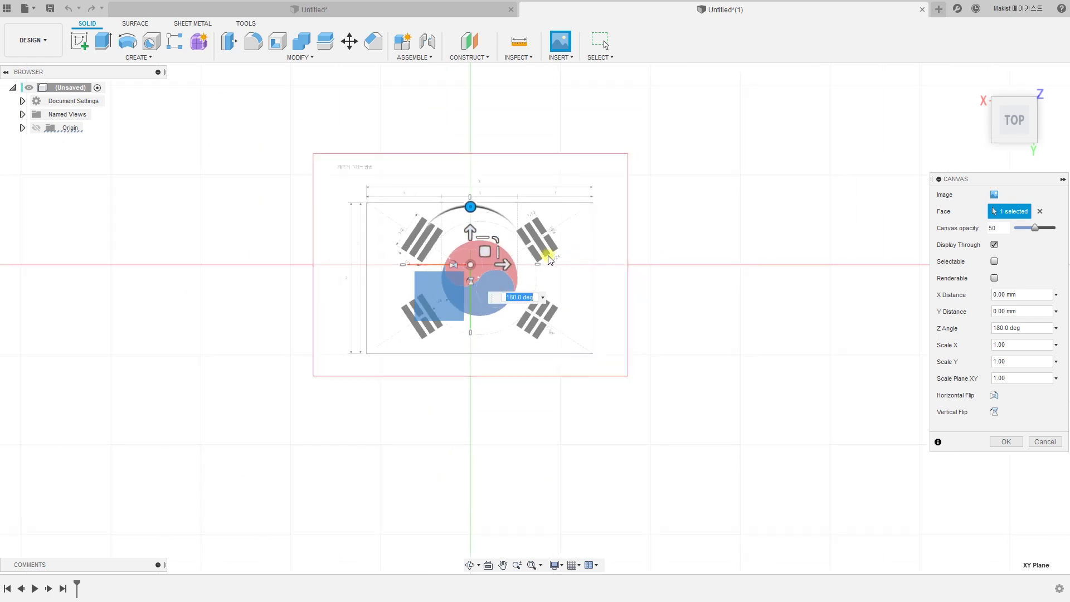
{"action": "left_click_drag", "start_coordinate": [496, 238], "coordinate": [536, 206]}
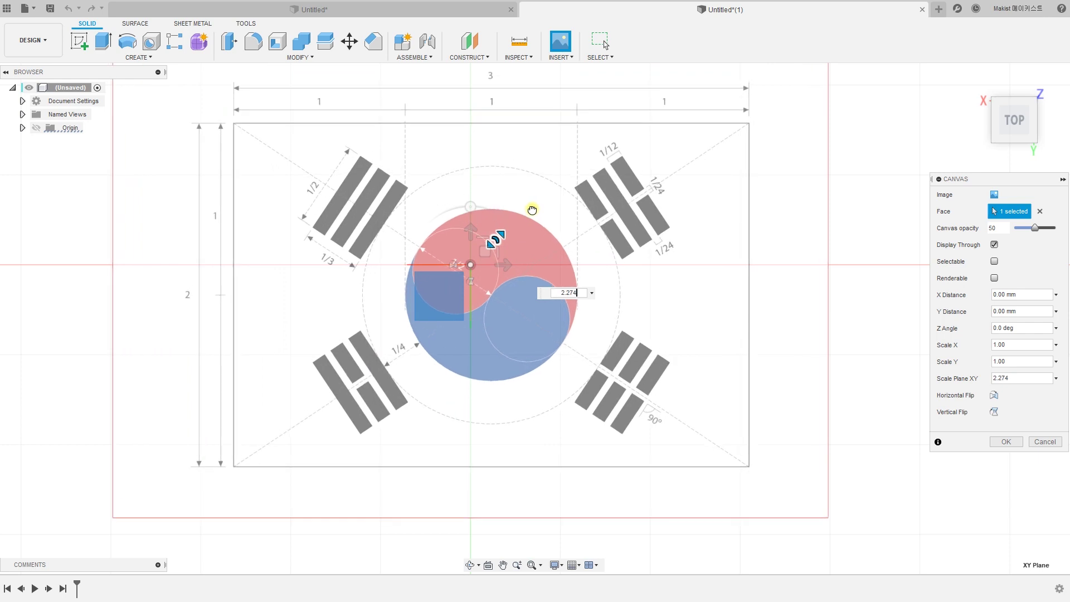
{"action": "scroll", "coordinate": [540, 248], "scroll_direction": "down", "scroll_amount": 2}
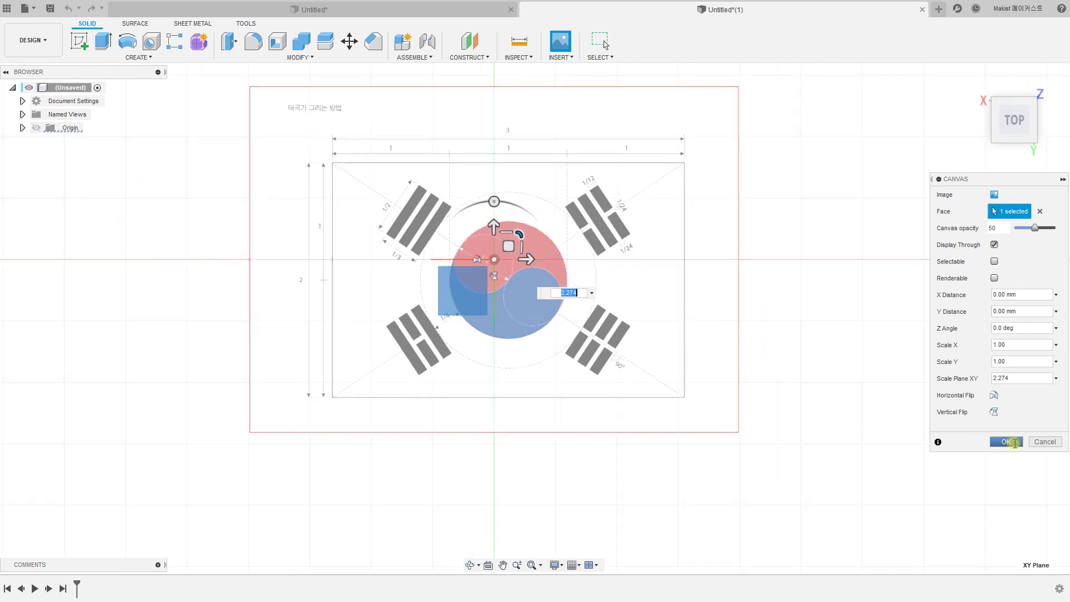
{"action": "left_click", "coordinate": [1007, 442]}
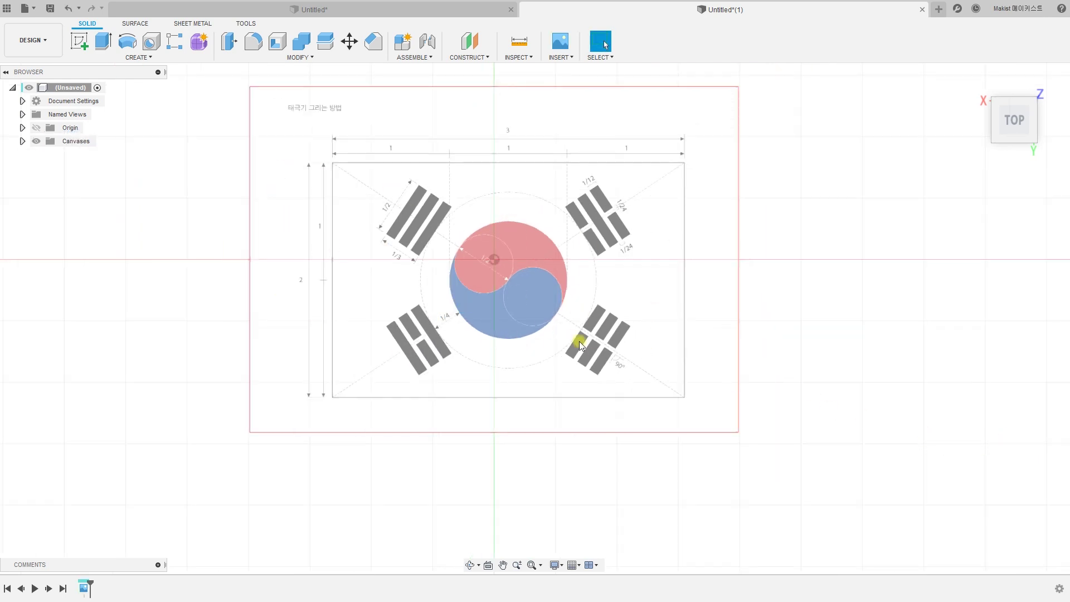
- Calibrate the flag canvas by its outline's left edge, from upper to lower corner, with a length of 130 mm
{"action": "scroll", "coordinate": [411, 270], "scroll_direction": "up", "scroll_amount": 2}
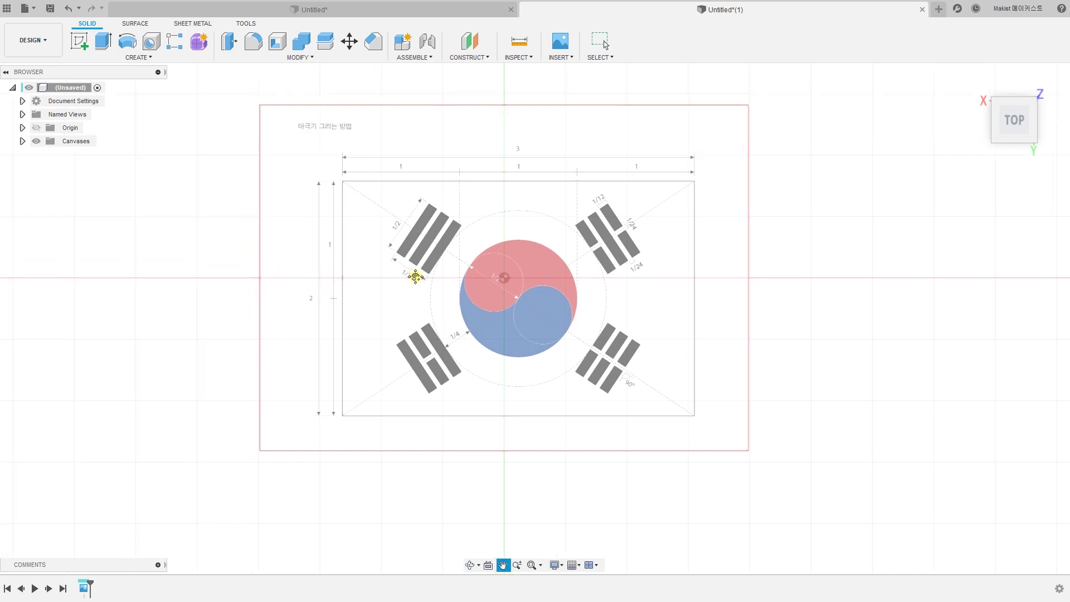
{"action": "scroll", "coordinate": [426, 295], "scroll_direction": "up", "scroll_amount": 2}
{"action": "scroll", "coordinate": [437, 282], "scroll_direction": "up", "scroll_amount": 2}
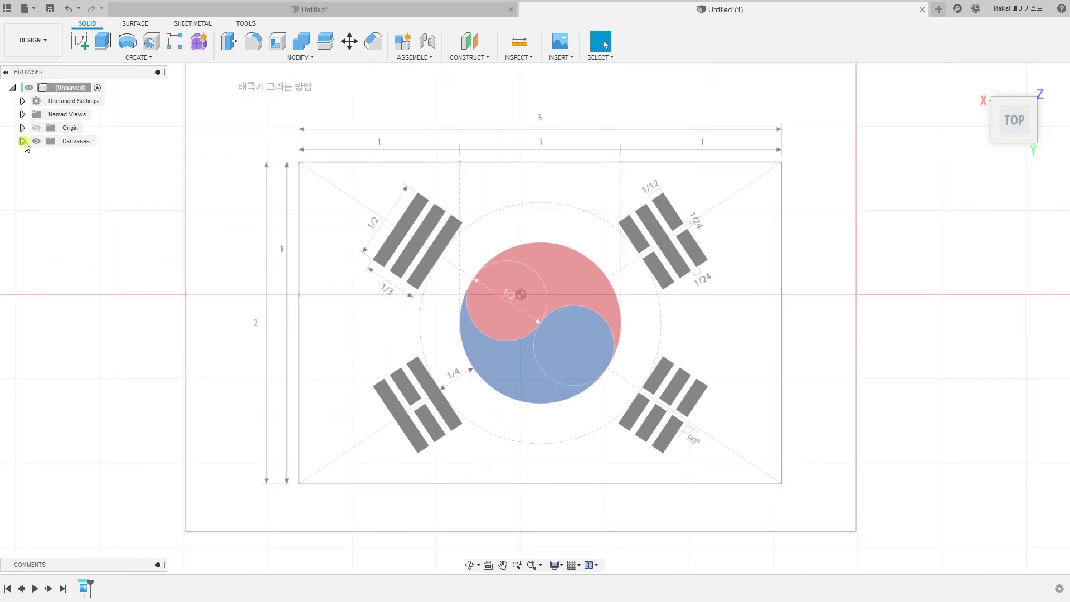
{"action": "left_click", "coordinate": [22, 142]}
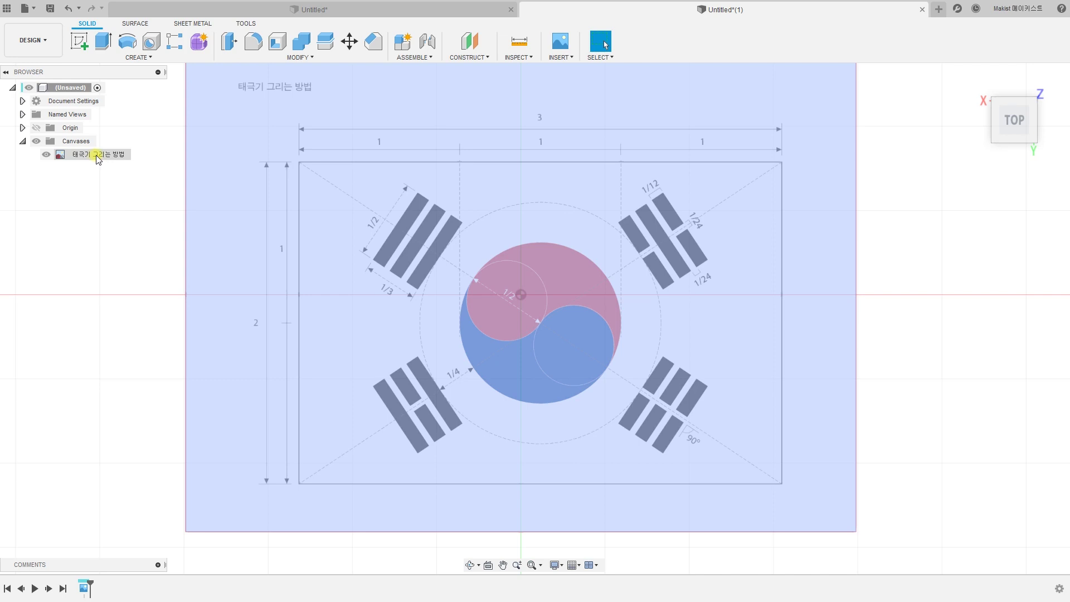
{"action": "right_click", "coordinate": [96, 155]}
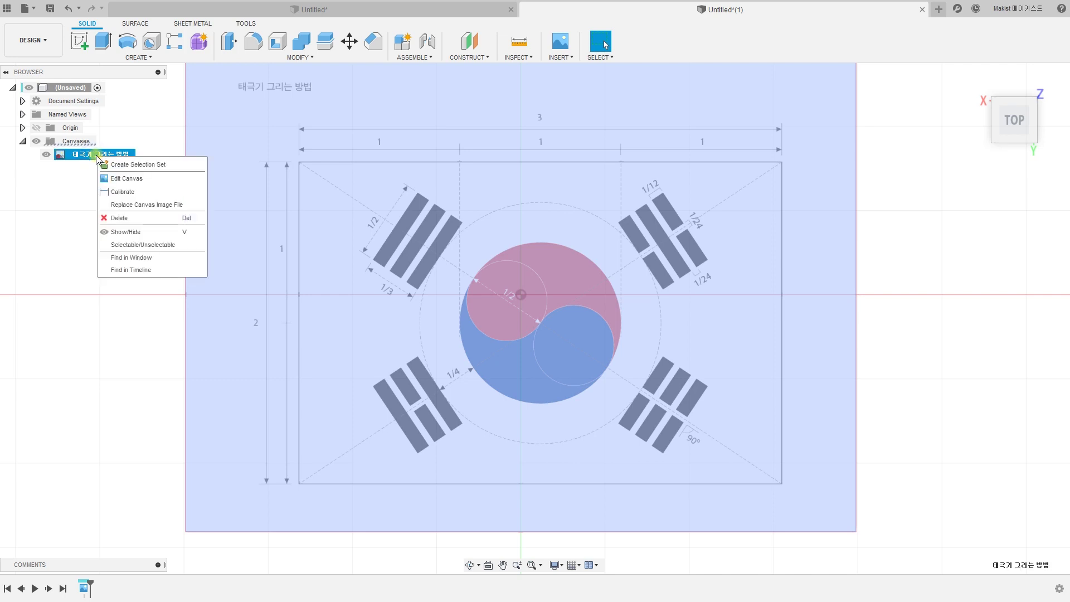
{"action": "left_click", "coordinate": [123, 192]}
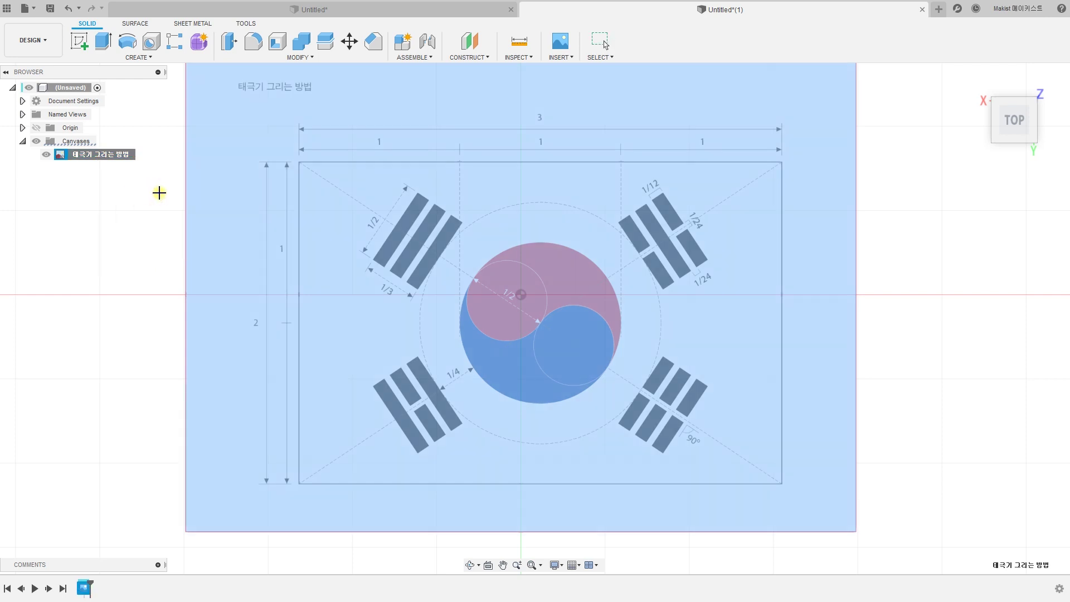
{"action": "scroll", "coordinate": [301, 189], "scroll_direction": "up", "scroll_amount": 2}
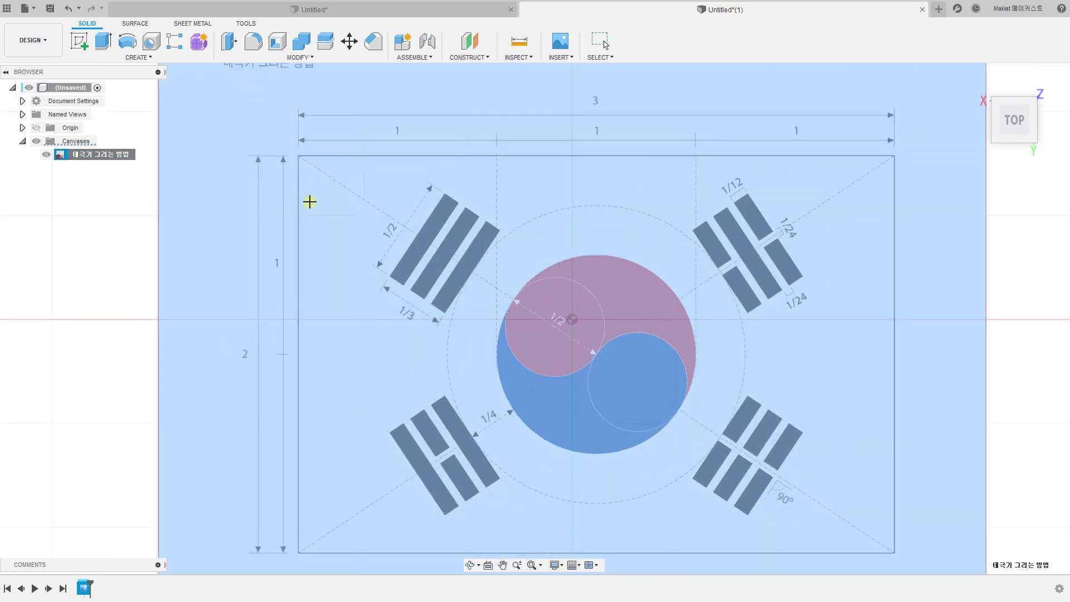
{"action": "middle_click_drag", "start_coordinate": [314, 214], "coordinate": [300, 192]}
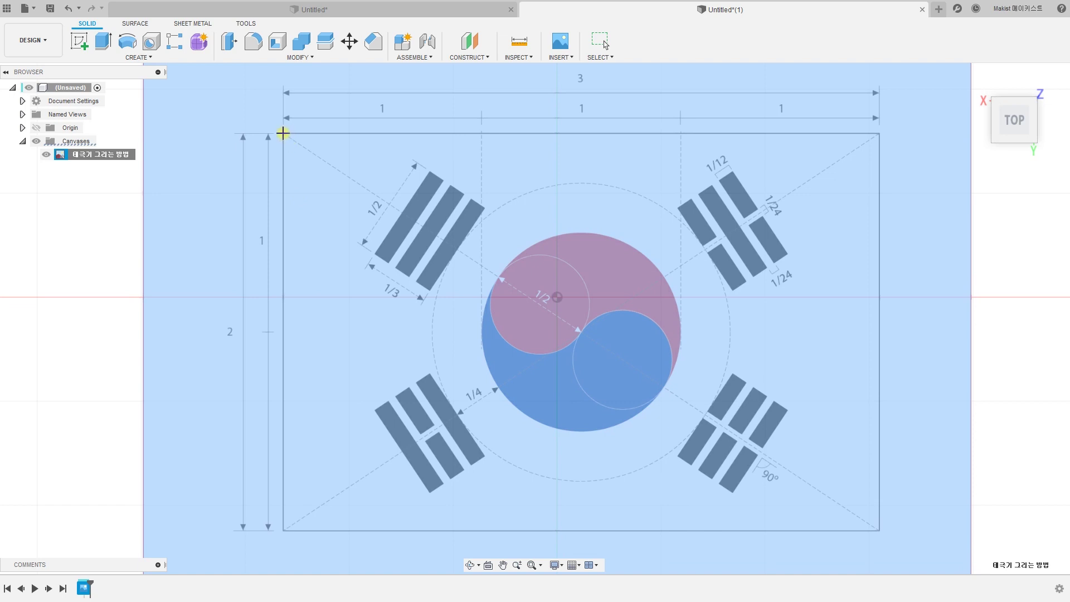
{"action": "left_click", "coordinate": [283, 132]}
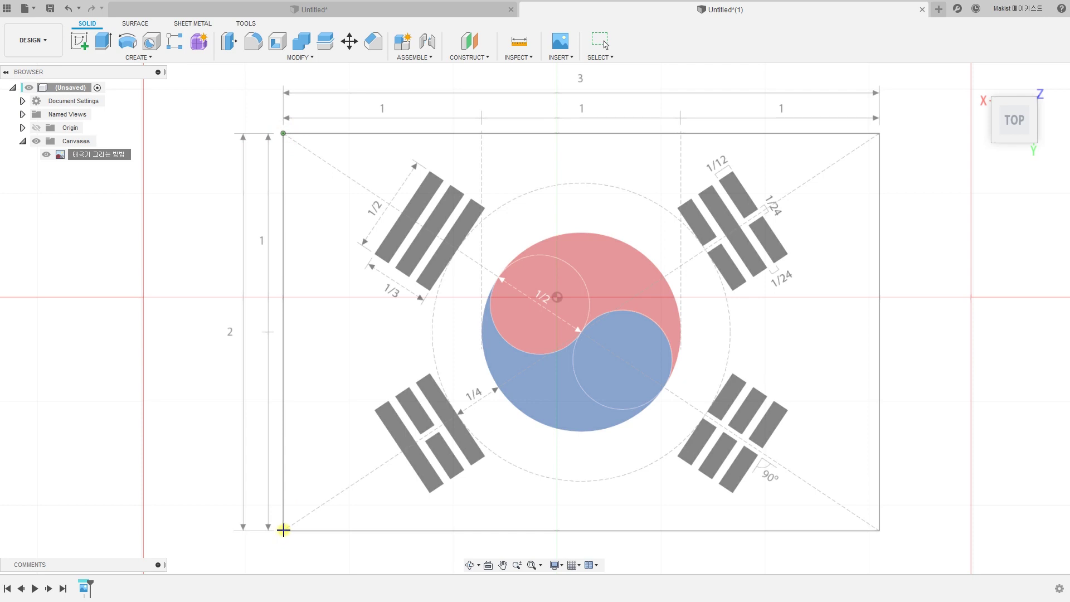
{"action": "left_click", "coordinate": [283, 530]}
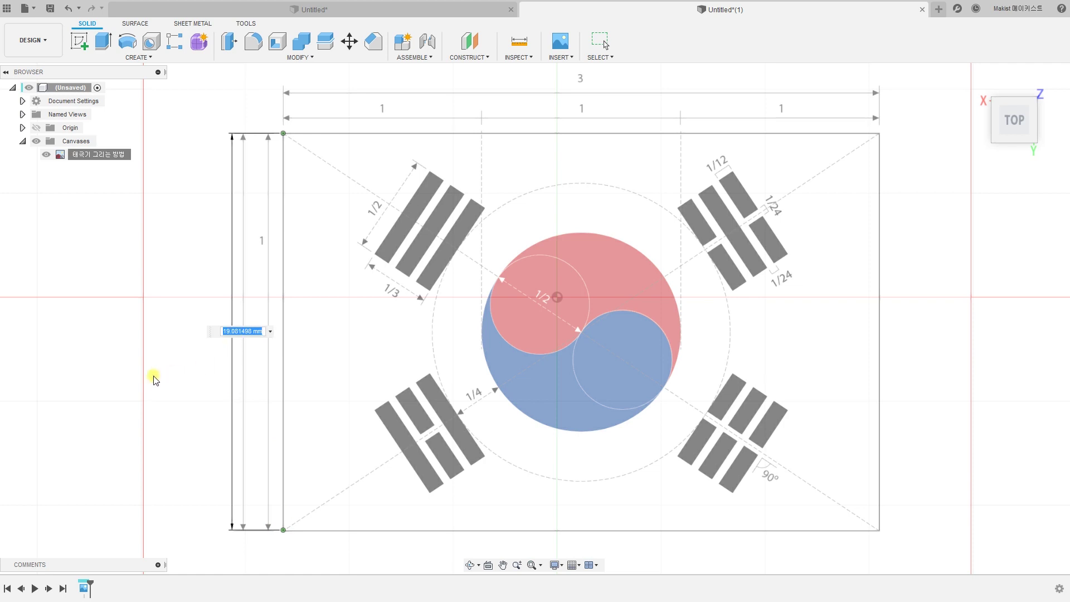
{"action": "type", "text": "130"}
{"action": "key", "text": "Return"}
- Edit the canvas and move it about 8.049 mm in X and -11.498 mm in Y, centring the taegeuk circle on the origin
{"action": "scroll", "coordinate": [153, 376], "scroll_direction": "down", "scroll_amount": 8}
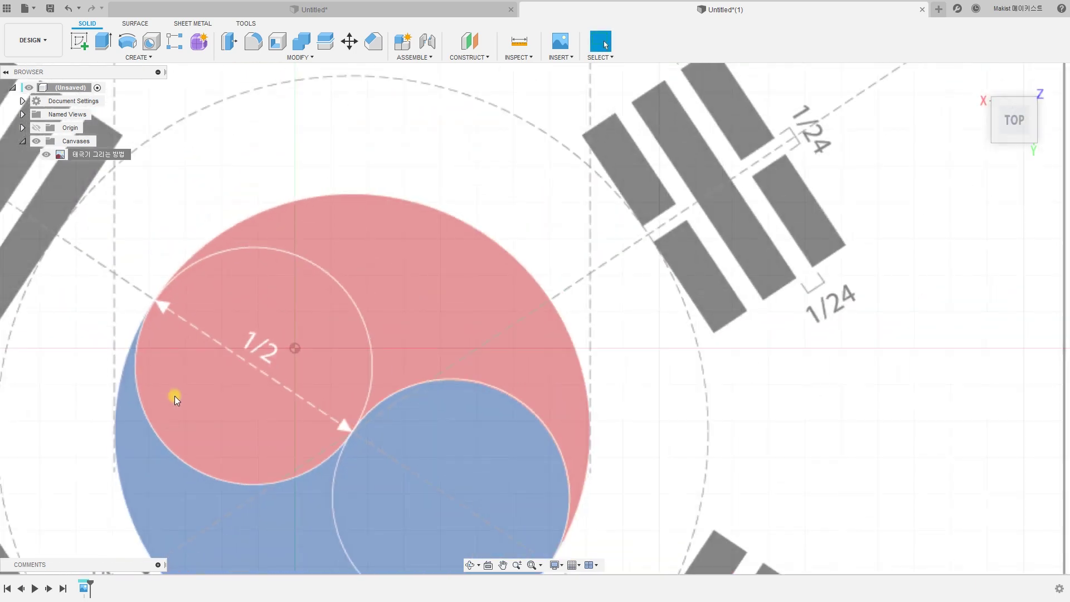
{"action": "middle_click_drag", "start_coordinate": [196, 416], "coordinate": [379, 378]}
{"action": "scroll", "coordinate": [383, 390], "scroll_direction": "down", "scroll_amount": 2}
{"action": "left_click_drag", "start_coordinate": [384, 417], "coordinate": [378, 347]}
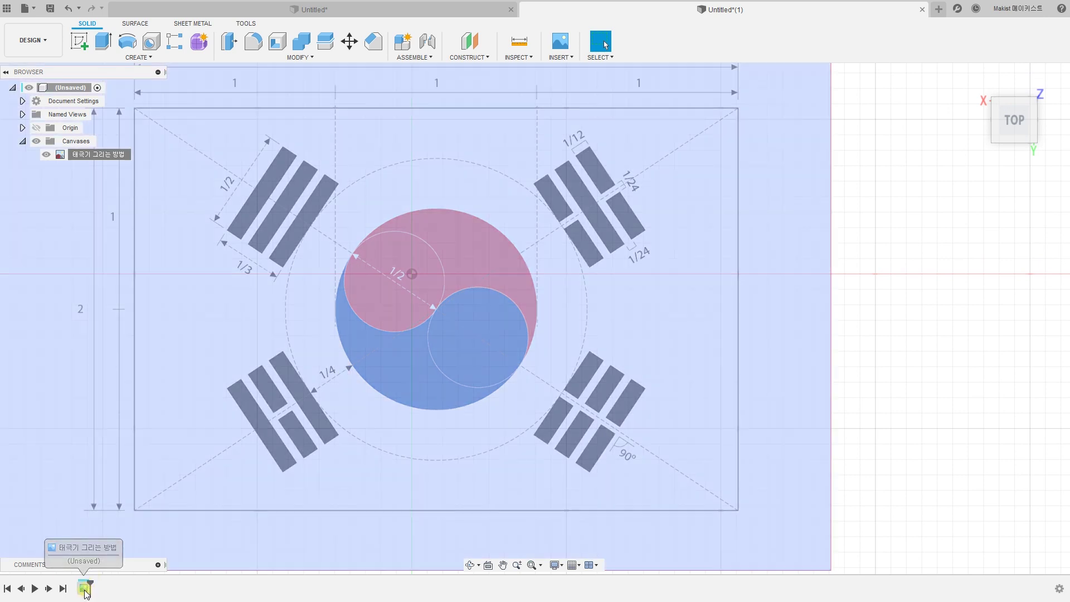
{"action": "right_click", "coordinate": [85, 591]}
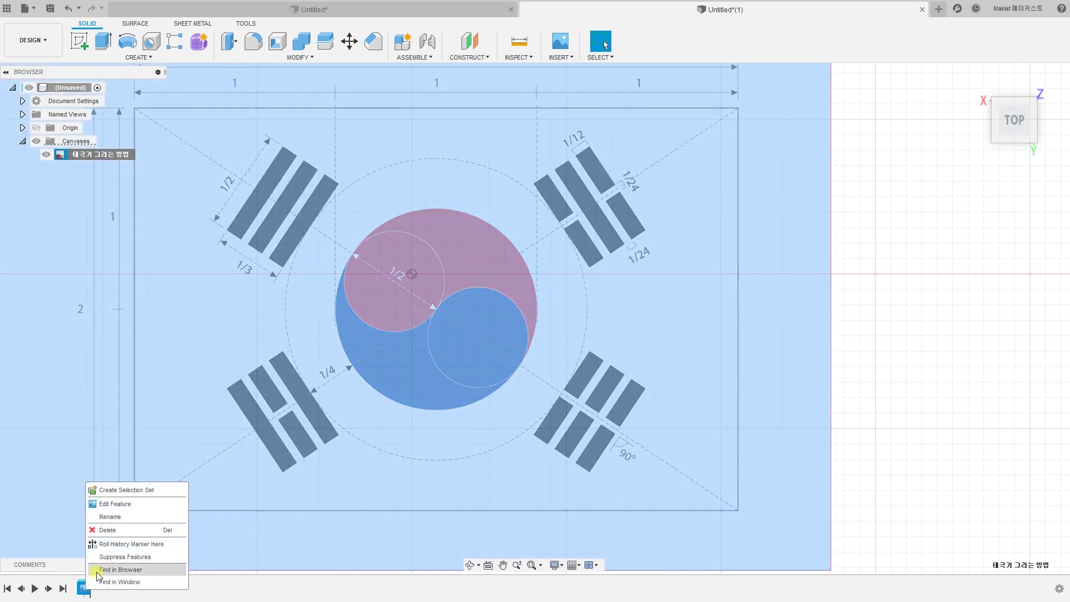
{"action": "left_click", "coordinate": [115, 504]}
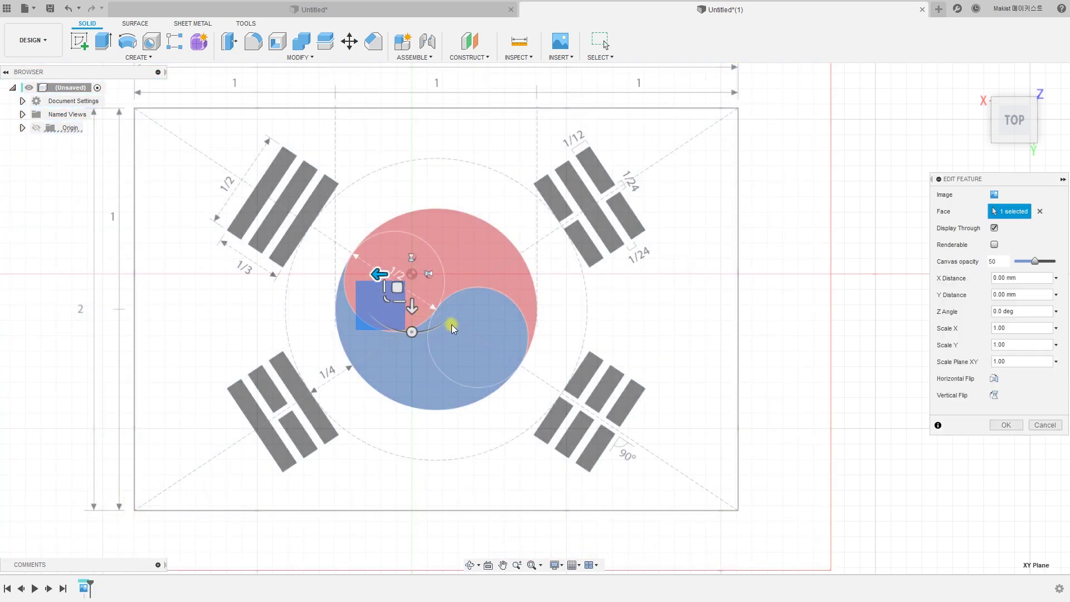
{"action": "scroll", "coordinate": [449, 313], "scroll_direction": "up", "scroll_amount": 5}
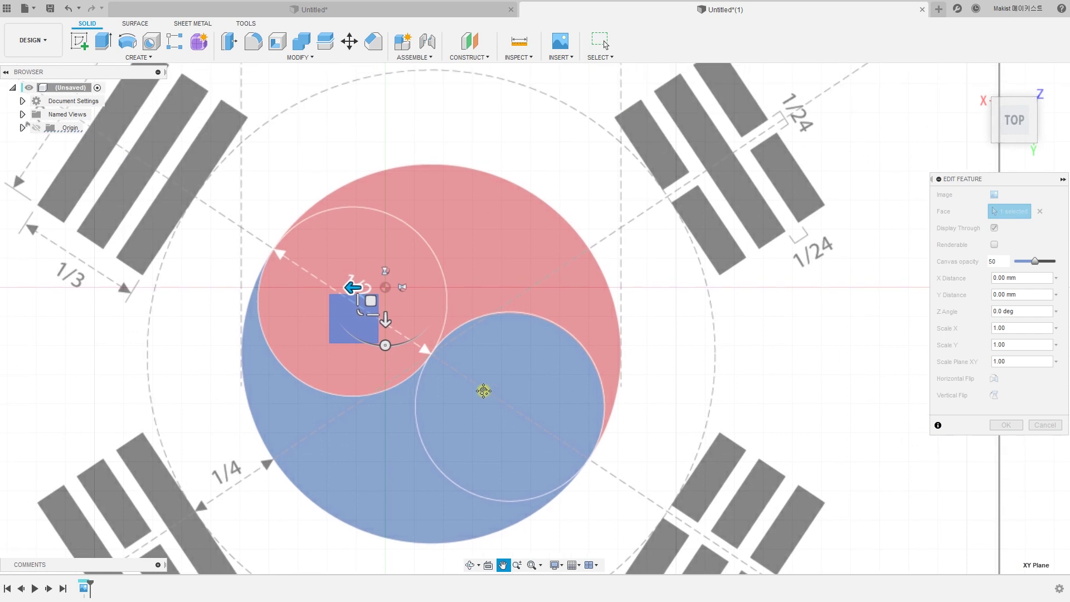
{"action": "left_click_drag", "start_coordinate": [371, 303], "coordinate": [326, 237]}
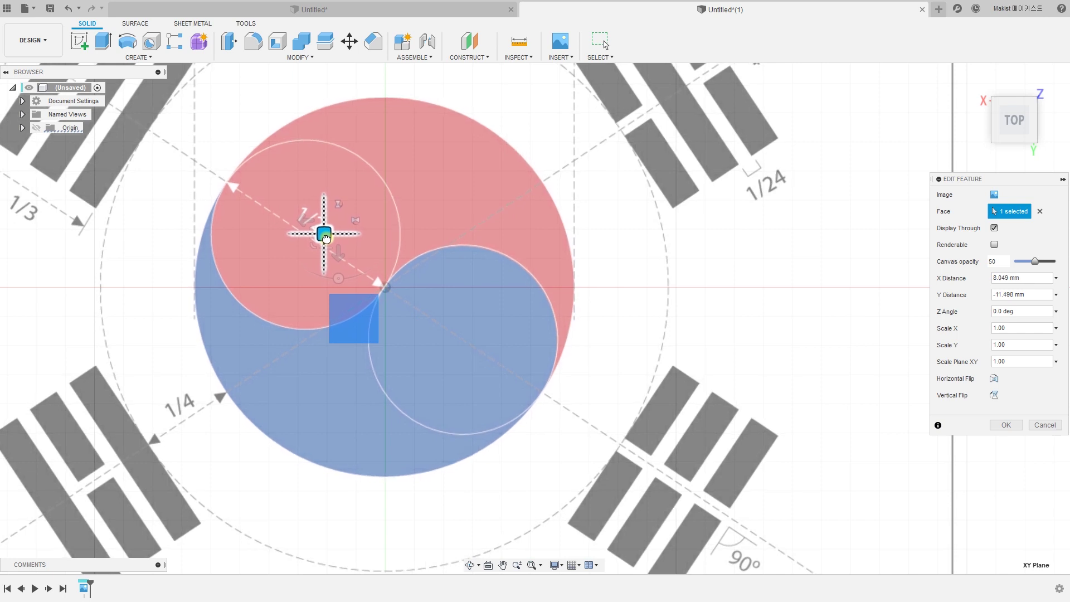
{"action": "scroll", "coordinate": [426, 302], "scroll_direction": "down", "scroll_amount": 2}
{"action": "scroll", "coordinate": [418, 299], "scroll_direction": "up", "scroll_amount": 5}
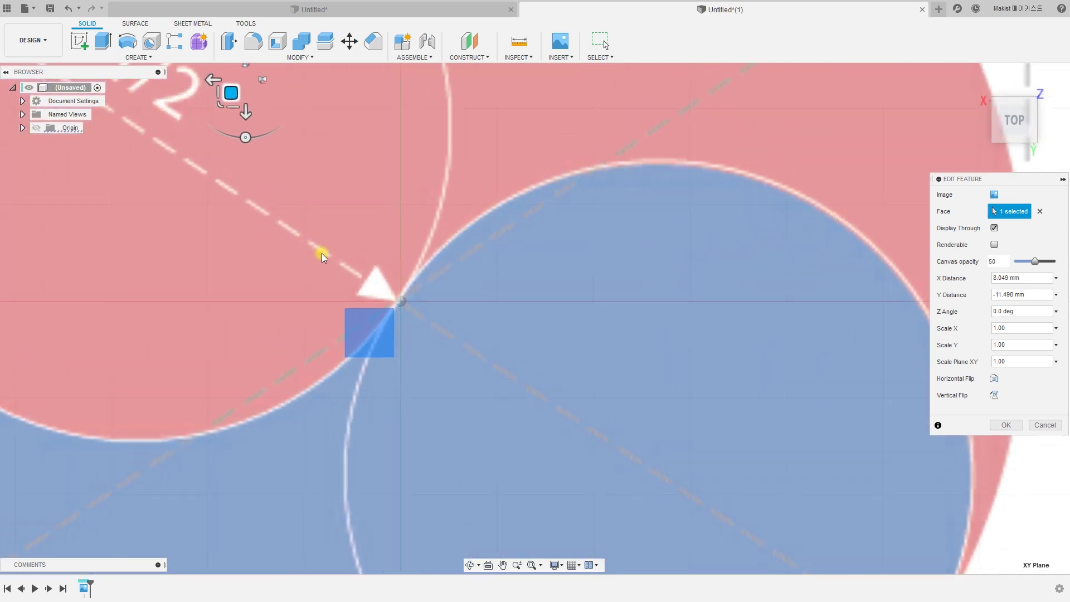
{"action": "scroll", "coordinate": [507, 423], "scroll_direction": "down", "scroll_amount": 3}
{"action": "scroll", "coordinate": [507, 423], "scroll_direction": "down", "scroll_amount": 3}
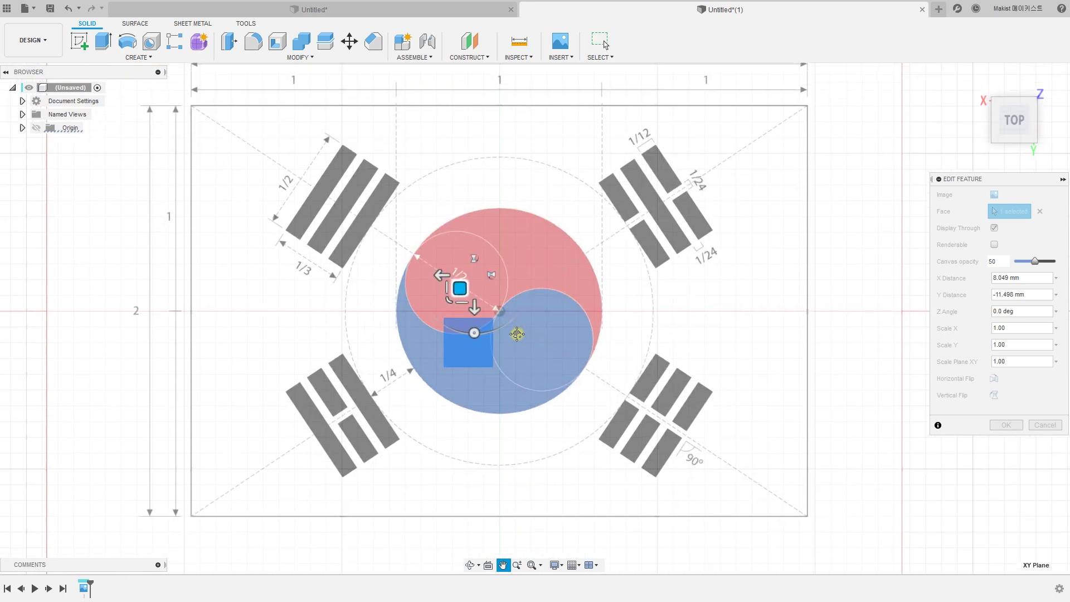
{"action": "left_click", "coordinate": [1006, 425]}
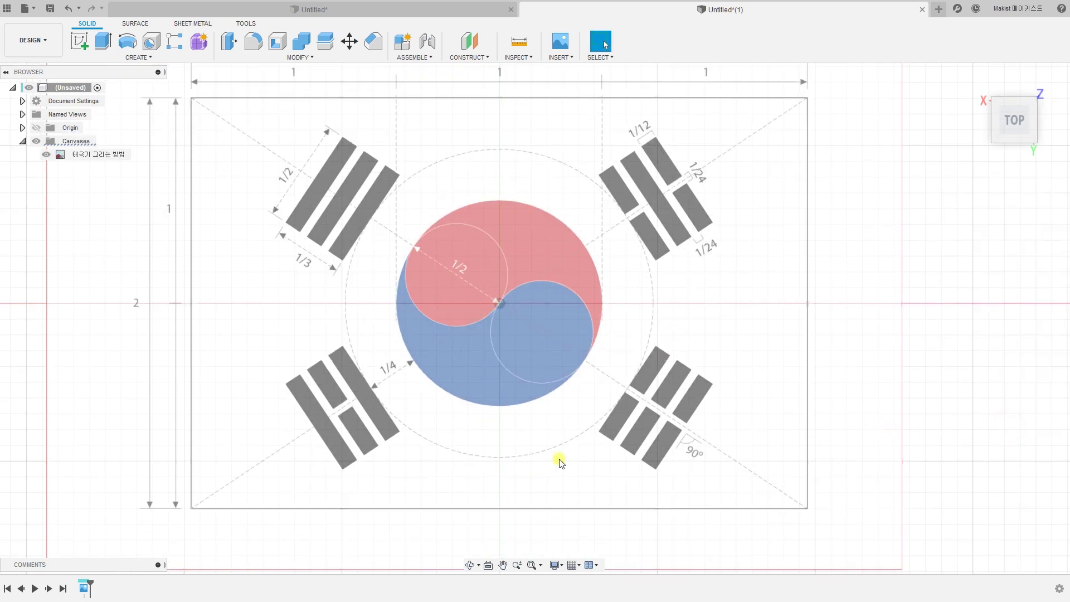
- Edit the canvas again to lower its opacity to 40 and confirm the change
{"action": "scroll", "coordinate": [385, 440], "scroll_direction": "down", "scroll_amount": 1}
{"action": "scroll", "coordinate": [426, 465], "scroll_direction": "down", "scroll_amount": 2}
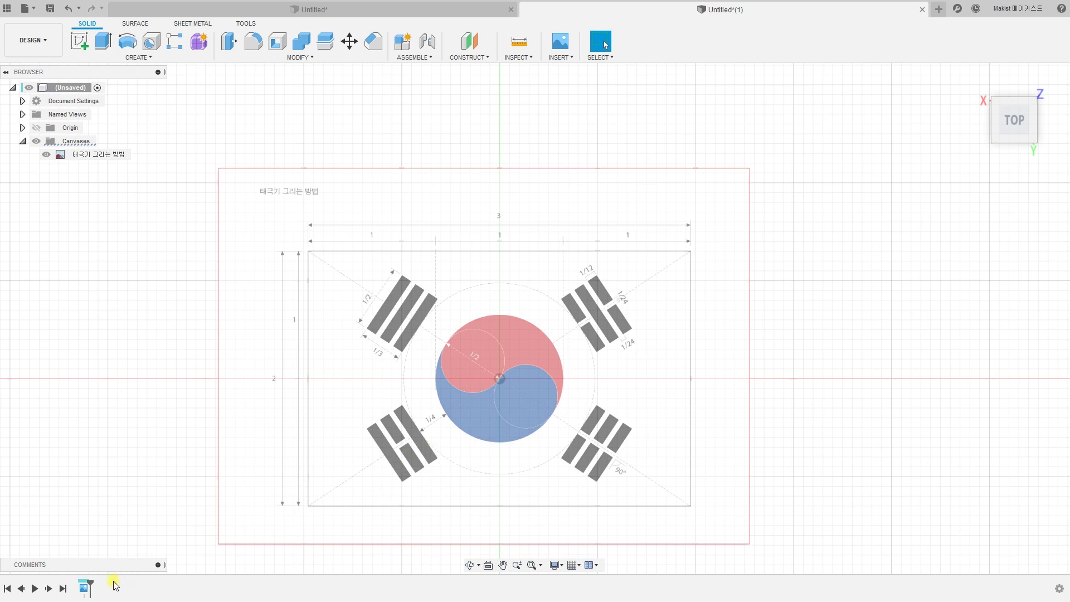
{"action": "double_click", "coordinate": [85, 589]}
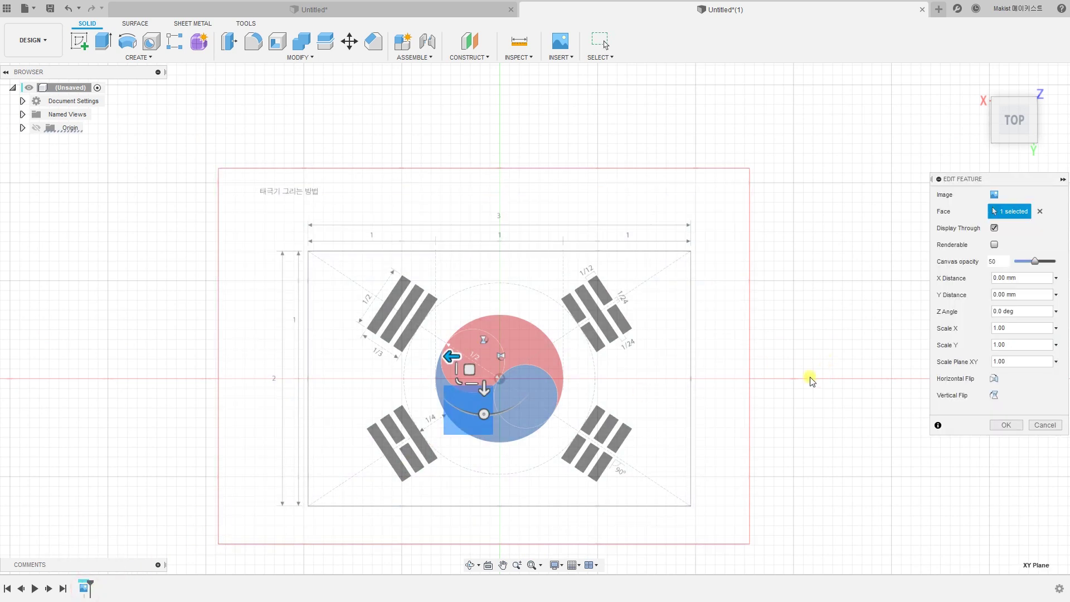
{"action": "left_click_drag", "start_coordinate": [1035, 262], "coordinate": [981, 265]}
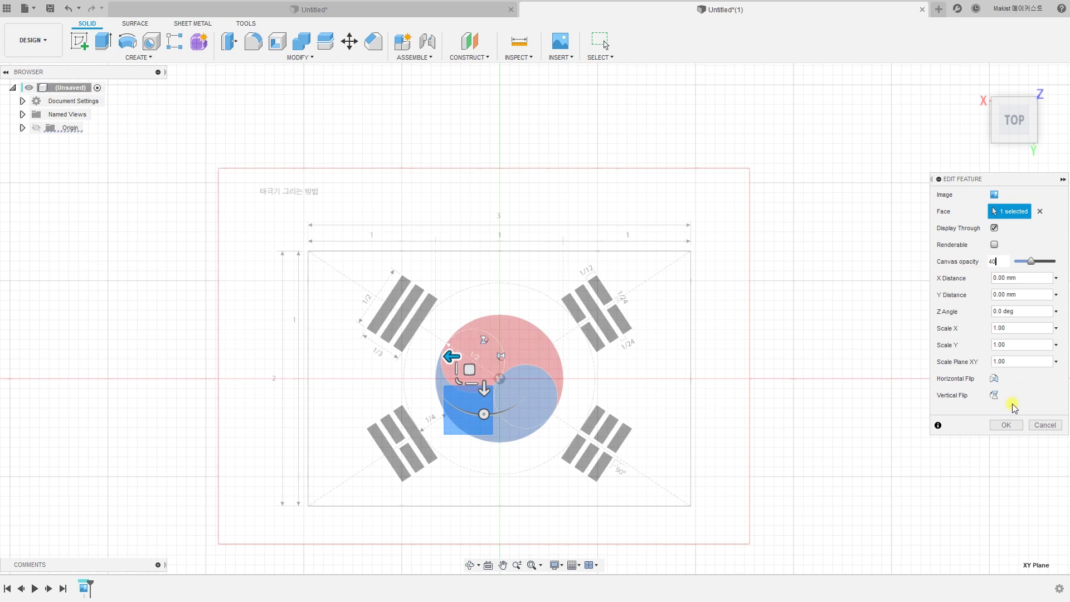
{"action": "left_click", "coordinate": [1006, 425]}
- Start a sketch on the horizontal XY plane and turn the top view so the flag image is upright
{"action": "scroll", "coordinate": [573, 401], "scroll_direction": "up", "scroll_amount": 2}
{"action": "scroll", "coordinate": [573, 401], "scroll_direction": "down", "scroll_amount": 5}
{"action": "middle_click_drag", "start_coordinate": [608, 417], "coordinate": [770, 341], "text": "shift"}
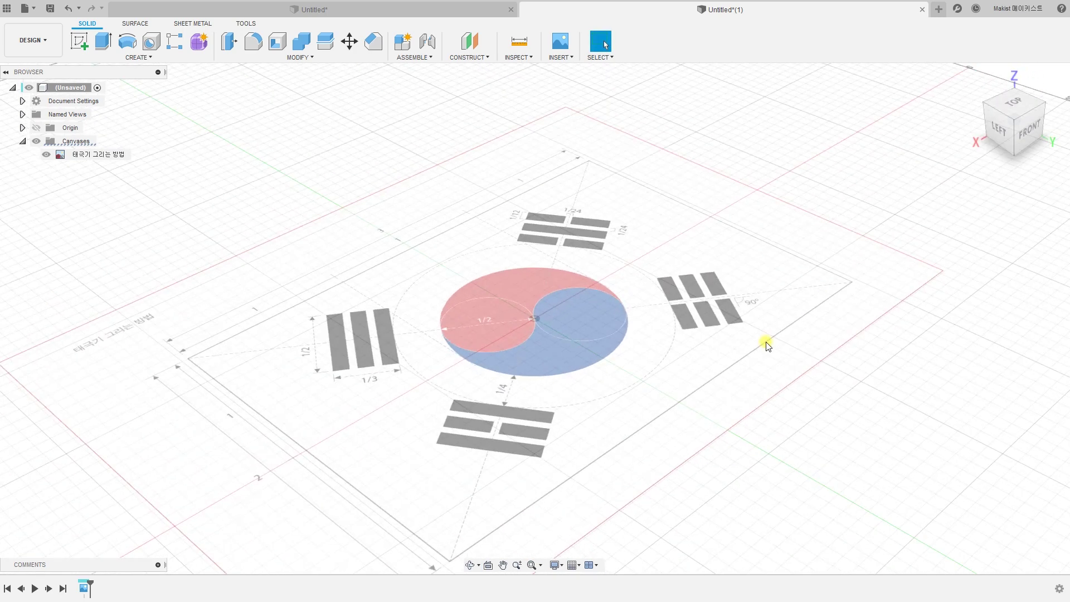
{"action": "scroll", "coordinate": [802, 456], "scroll_direction": "down", "scroll_amount": 4}
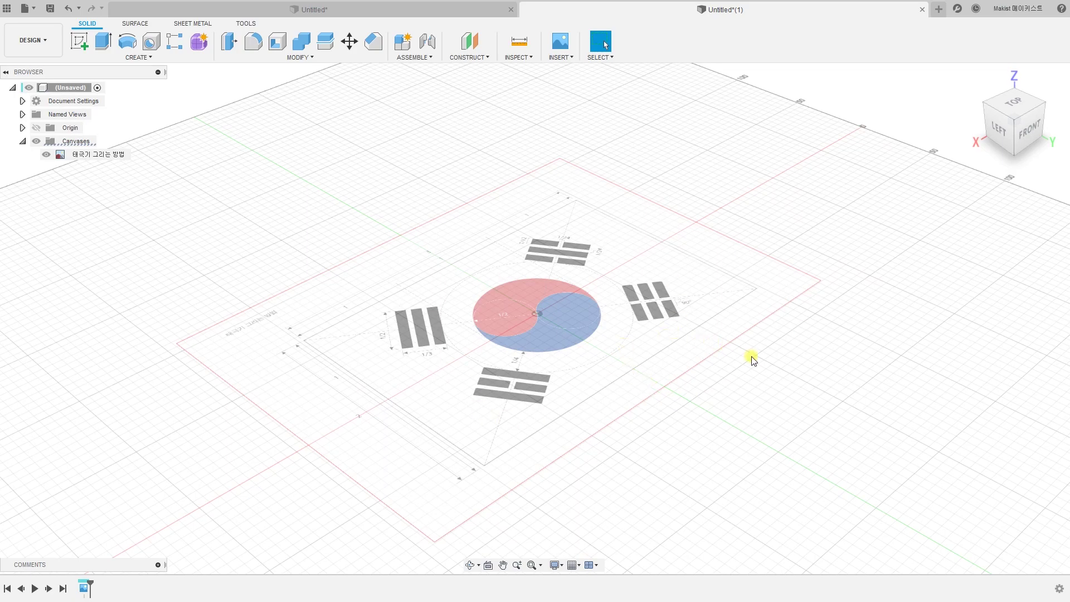
{"action": "mouse_move", "coordinate": [751, 359]}
{"action": "middle_mouse_down", "text": "shift"}
{"action": "mouse_move", "coordinate": [734, 378]}
{"action": "mouse_move", "coordinate": [743, 379]}
{"action": "middle_mouse_up", "text": "shift"}
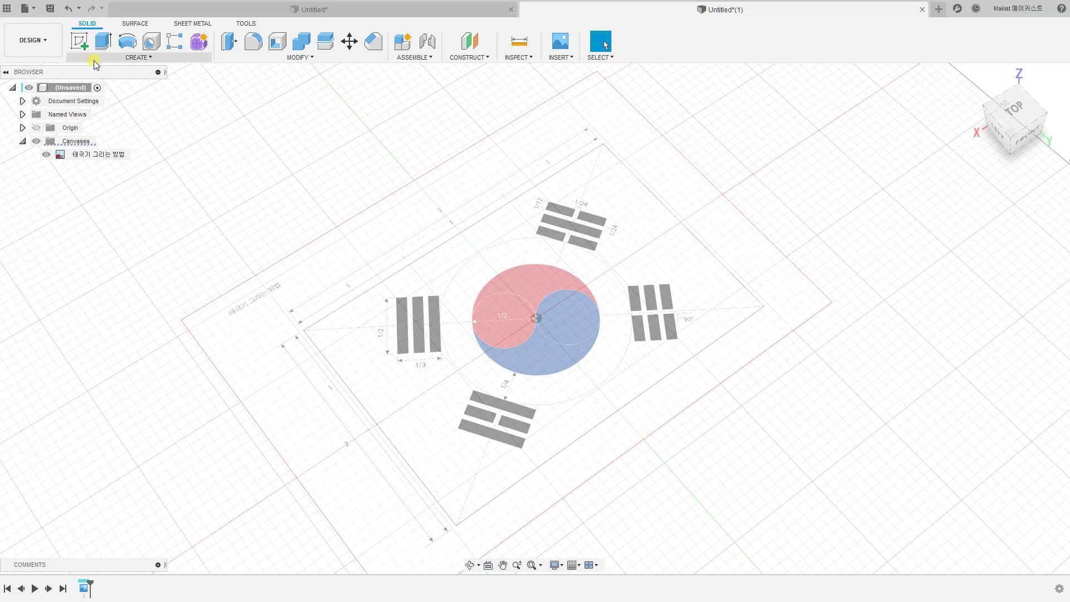
{"action": "left_click", "coordinate": [80, 45]}
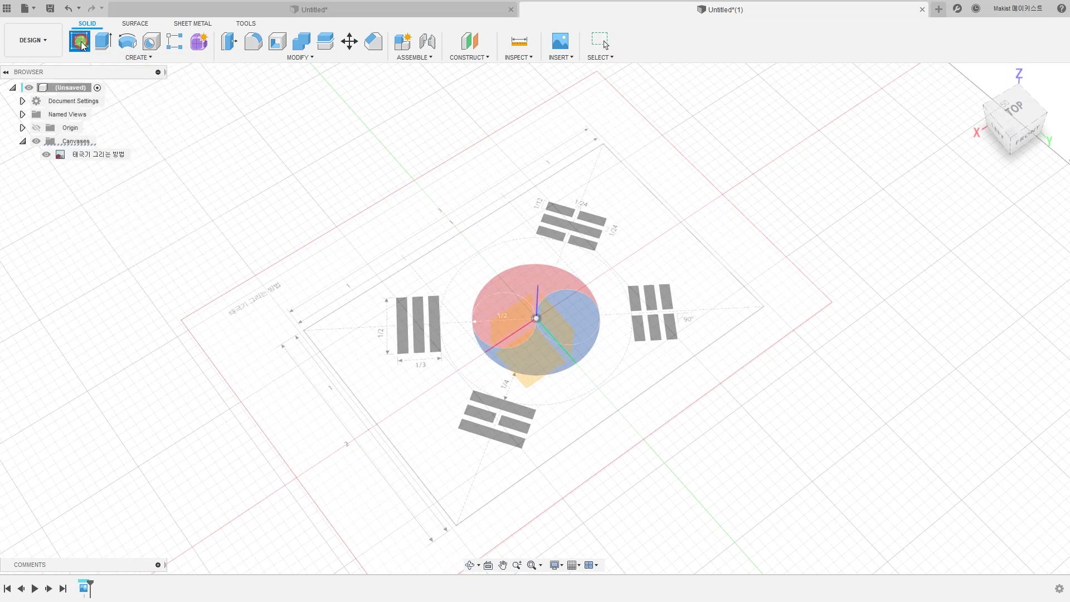
{"action": "left_click", "coordinate": [540, 365]}
{"action": "left_click", "coordinate": [1039, 76]}
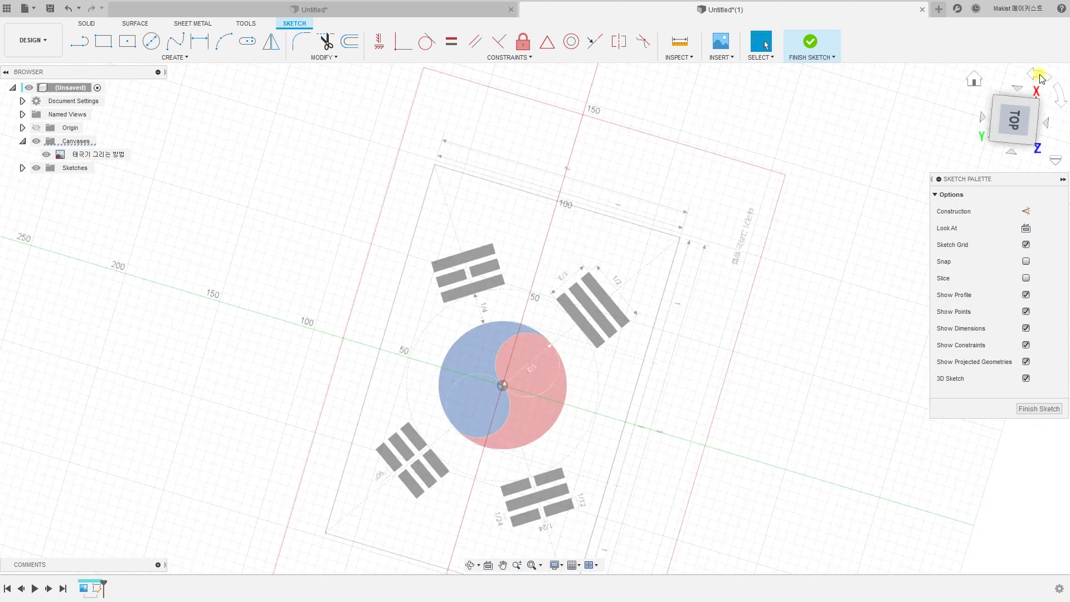
- Draw a center rectangle from the origin to the flag outline's upper-left corner, about 195.4 by 130.1 mm
{"action": "scroll", "coordinate": [578, 333], "scroll_direction": "up", "scroll_amount": 6}
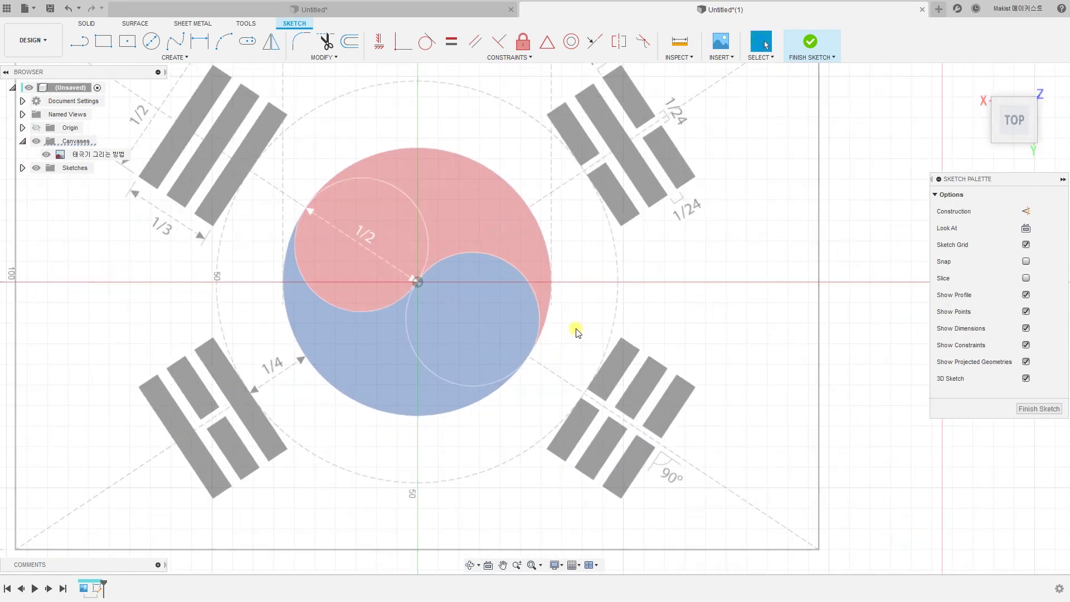
{"action": "middle_click_drag", "start_coordinate": [577, 332], "coordinate": [601, 345]}
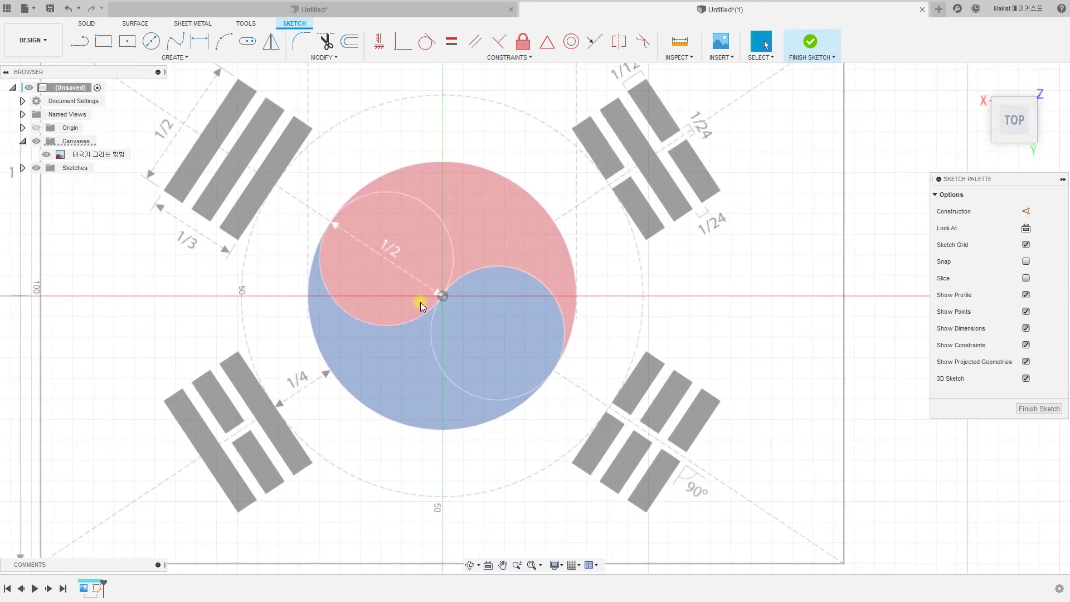
{"action": "scroll", "coordinate": [473, 329], "scroll_direction": "down", "scroll_amount": 3}
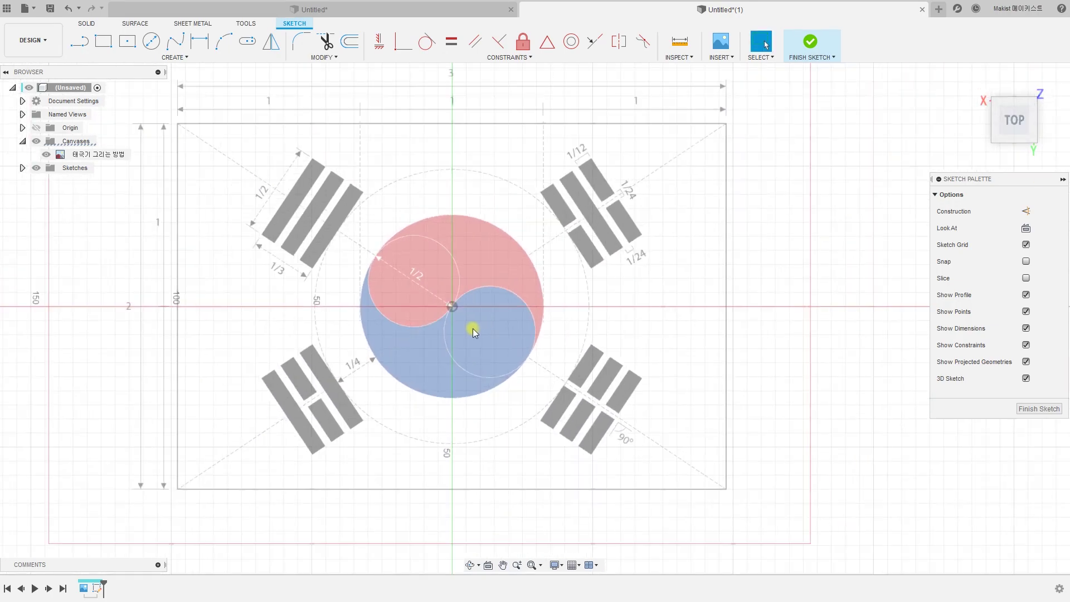
{"action": "left_click", "coordinate": [128, 47]}
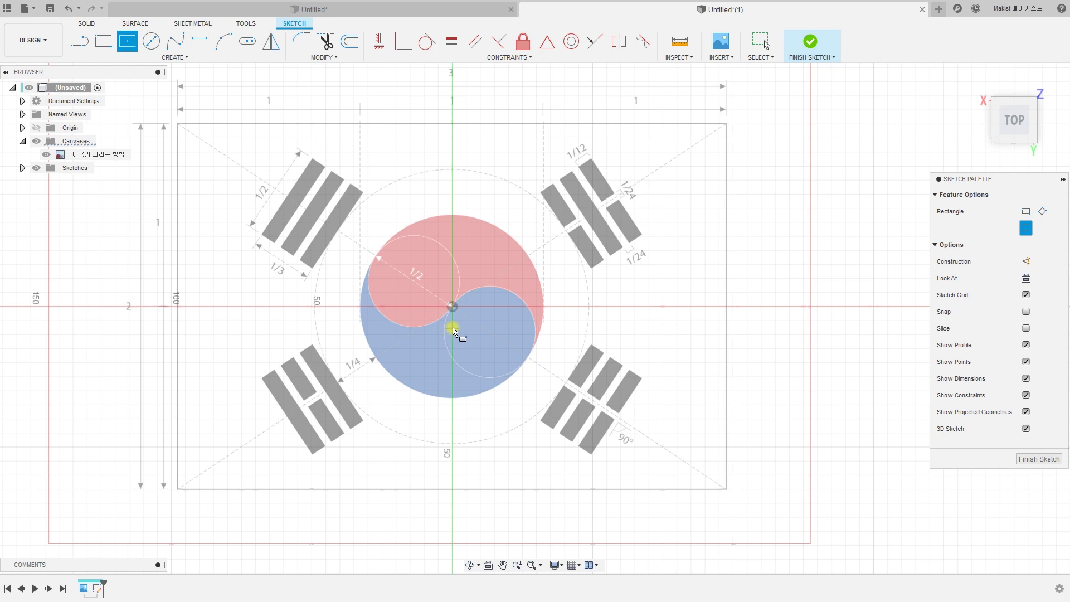
{"action": "left_click", "coordinate": [452, 307]}
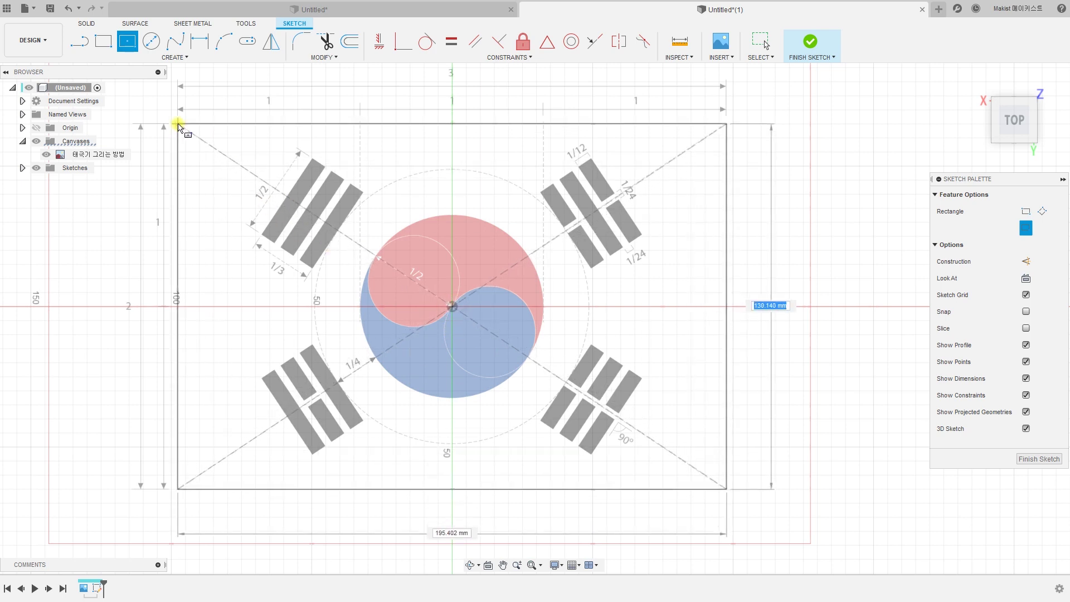
{"action": "left_click", "coordinate": [178, 126]}
- Dimension the height of the flag rectangle at its left edge and set it to 130 mm
{"action": "scroll", "coordinate": [413, 370], "scroll_direction": "down", "scroll_amount": 3}
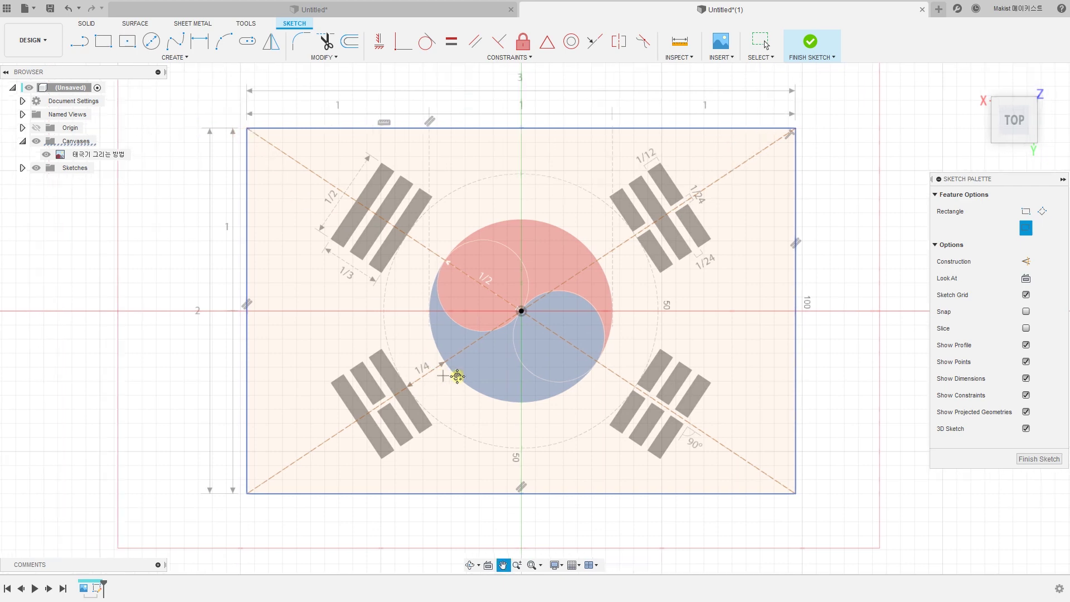
{"action": "middle_click_drag", "start_coordinate": [481, 379], "coordinate": [458, 394]}
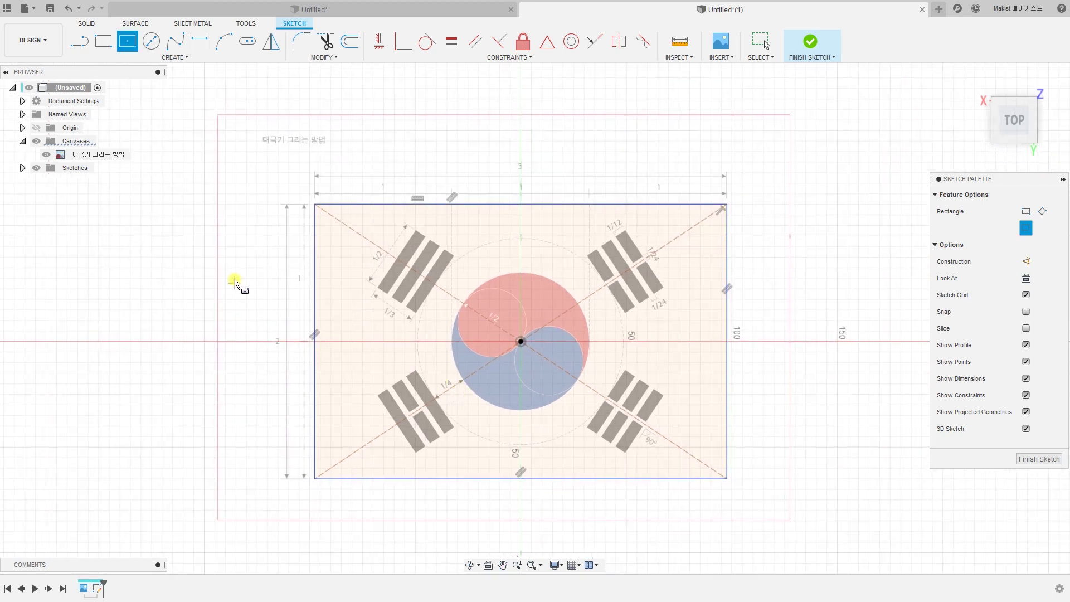
{"action": "key", "text": "d"}
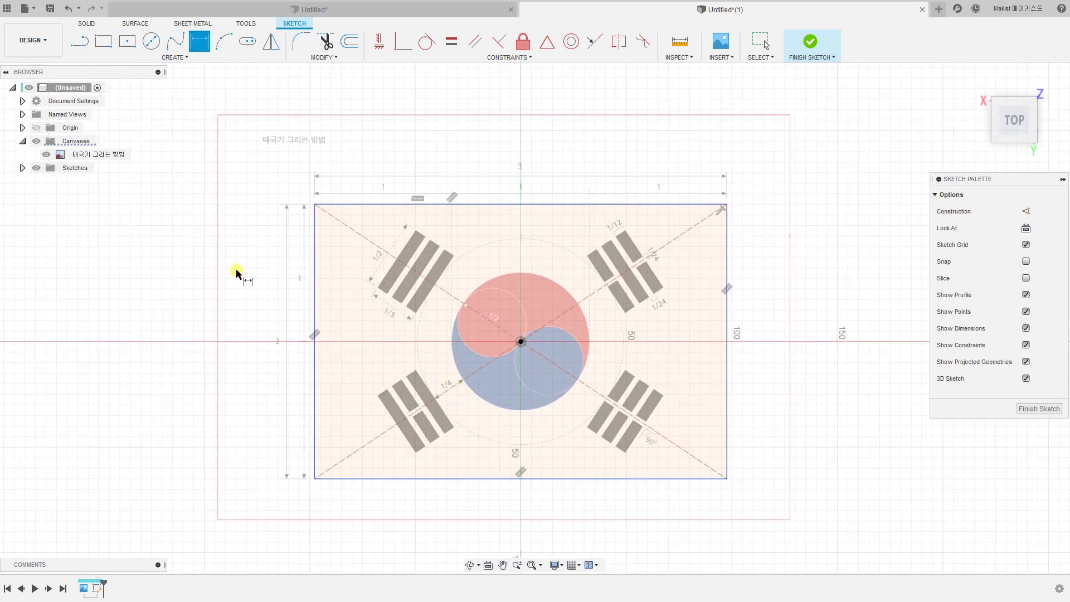
{"action": "left_click", "coordinate": [313, 301]}
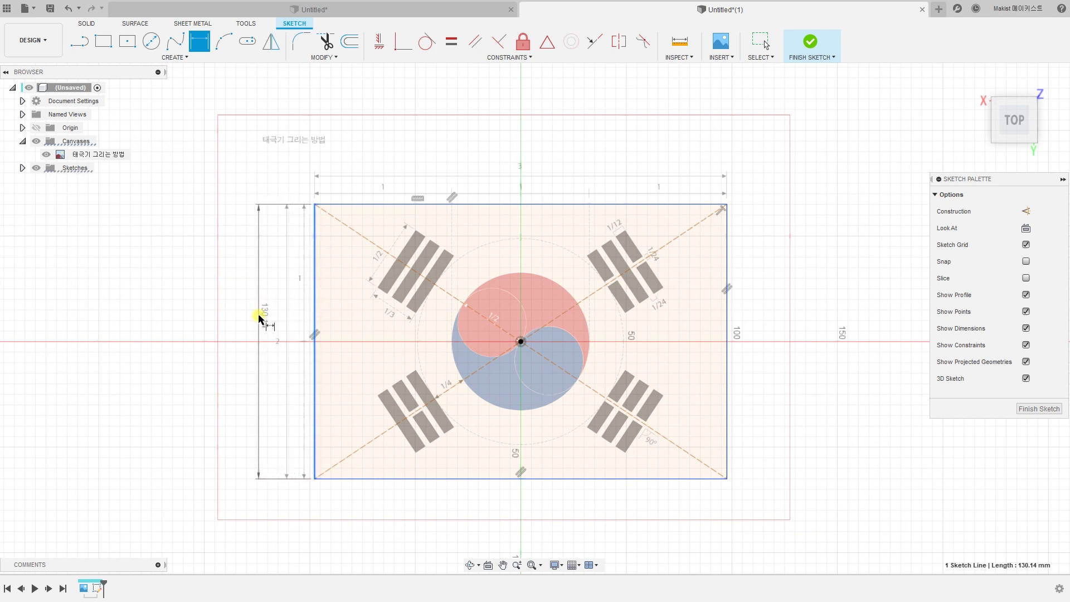
{"action": "left_click", "coordinate": [259, 316]}
{"action": "type", "text": "130"}
{"action": "key", "text": "Return"}
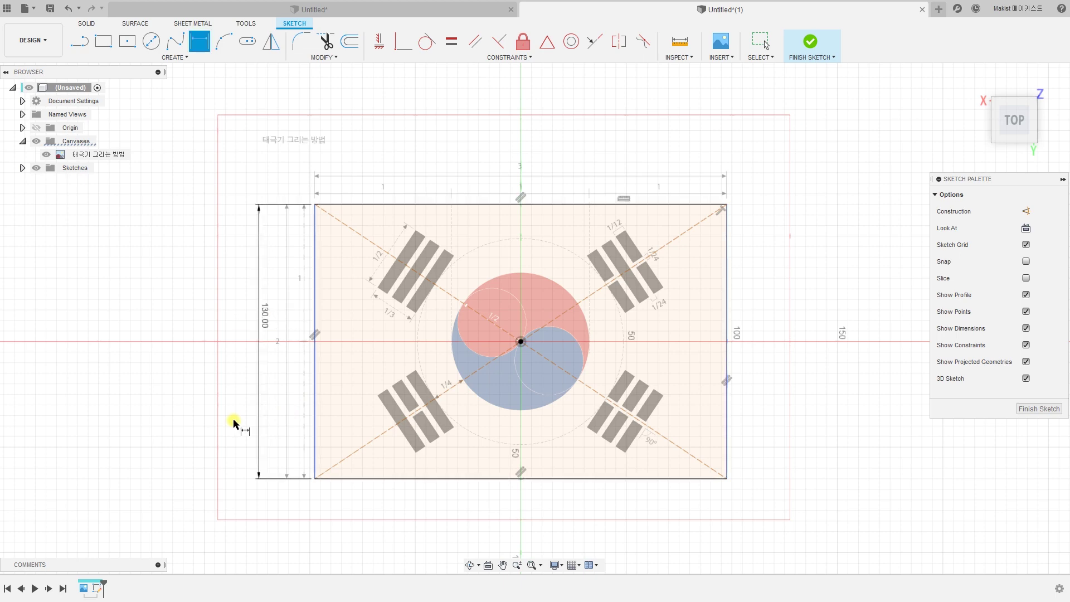
- Dimension the width of the flag rectangle at its upper edge and set it to 195 mm
{"action": "scroll", "coordinate": [559, 391], "scroll_direction": "up", "scroll_amount": 3}
{"action": "scroll", "coordinate": [532, 352], "scroll_direction": "down", "scroll_amount": 2}
{"action": "middle_click_drag", "start_coordinate": [526, 350], "coordinate": [453, 374]}
{"action": "left_click", "coordinate": [413, 199]}
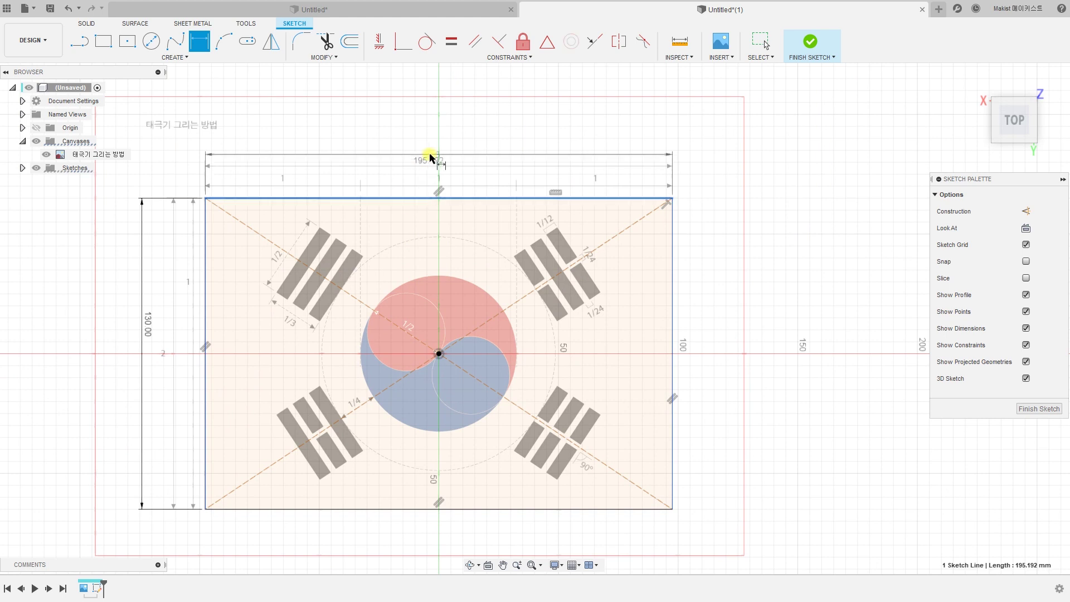
{"action": "left_click", "coordinate": [435, 132]}
{"action": "type", "text": "195"}
{"action": "key", "text": "Return"}
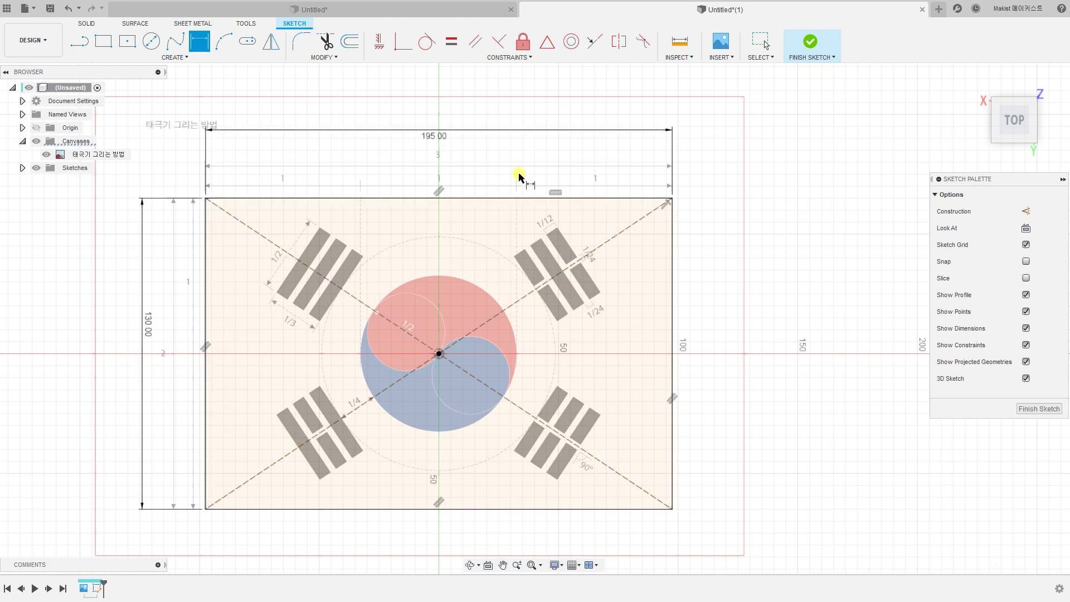
{"action": "key", "text": "Escape"}
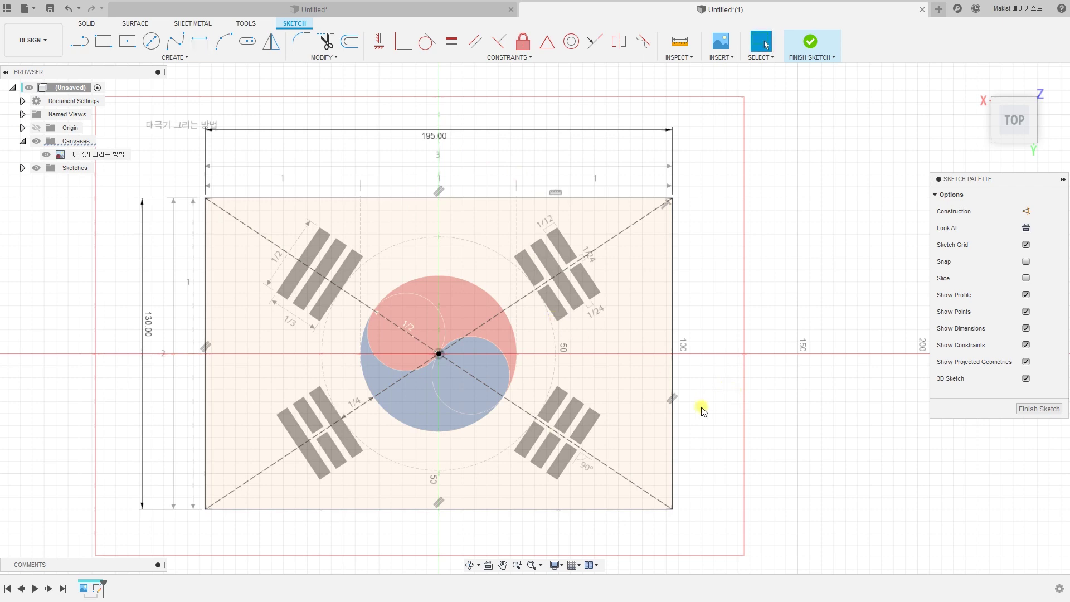
- Draw a circle centred on the origin that traces the outer edge of the taegeuk
{"action": "scroll", "coordinate": [701, 416], "scroll_direction": "down", "scroll_amount": 2}
{"action": "scroll", "coordinate": [625, 406], "scroll_direction": "up", "scroll_amount": 4}
{"action": "scroll", "coordinate": [565, 379], "scroll_direction": "up", "scroll_amount": 1}
{"action": "middle_click_drag", "start_coordinate": [565, 379], "coordinate": [633, 470]}
{"action": "mouse_move", "coordinate": [533, 407]}
{"action": "middle_mouse_down"}
{"action": "mouse_move", "coordinate": [586, 370]}
{"action": "mouse_move", "coordinate": [544, 428]}
{"action": "mouse_move", "coordinate": [517, 414]}
{"action": "middle_mouse_up"}
{"action": "key", "text": "c"}
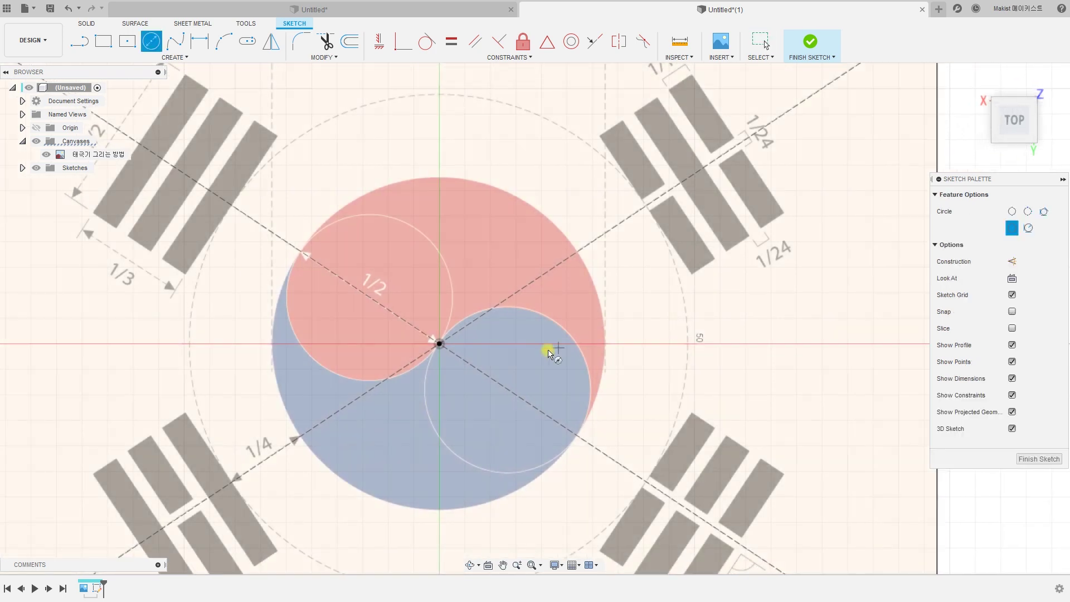
{"action": "left_click", "coordinate": [439, 344]}
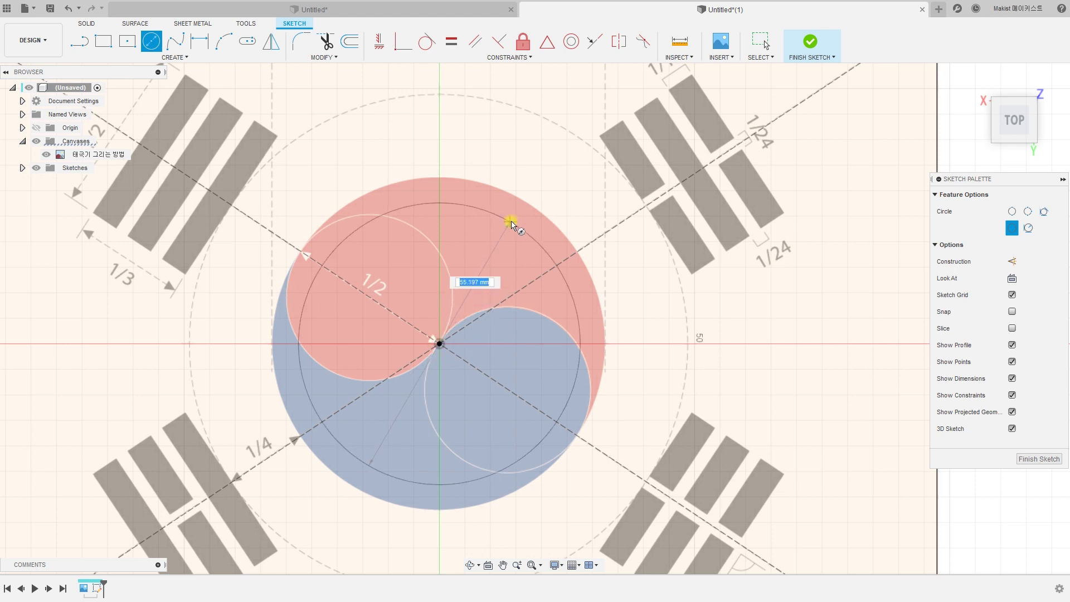
{"action": "left_click", "coordinate": [526, 204]}
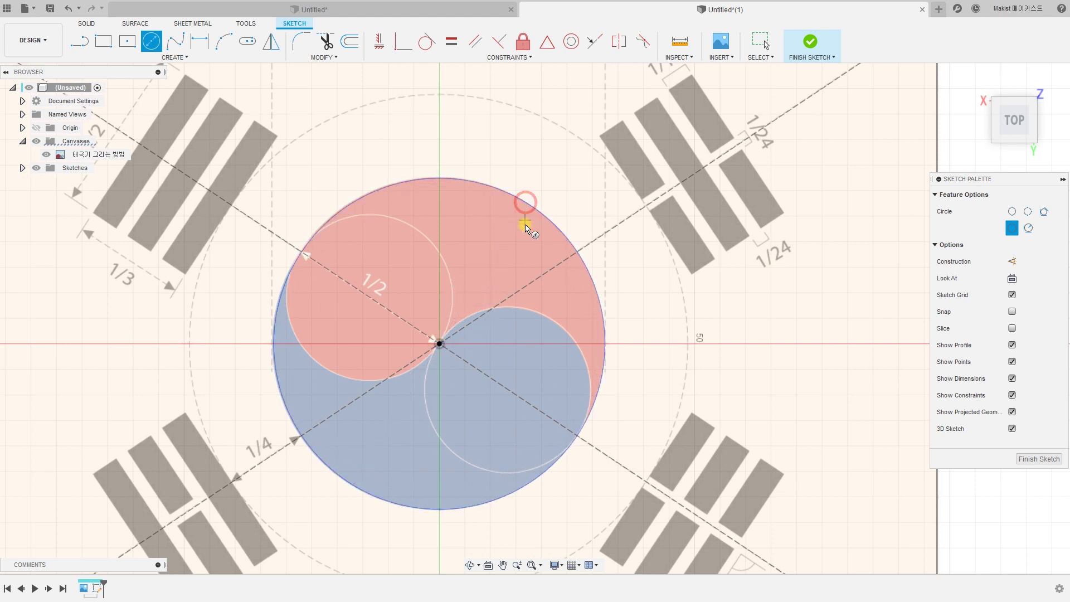
- Draw two small circles about 32 mm in diameter, centred on the descending diagonal, over the red and blue inner circles of the taegeuk
{"action": "scroll", "coordinate": [419, 319], "scroll_direction": "up", "scroll_amount": 2}
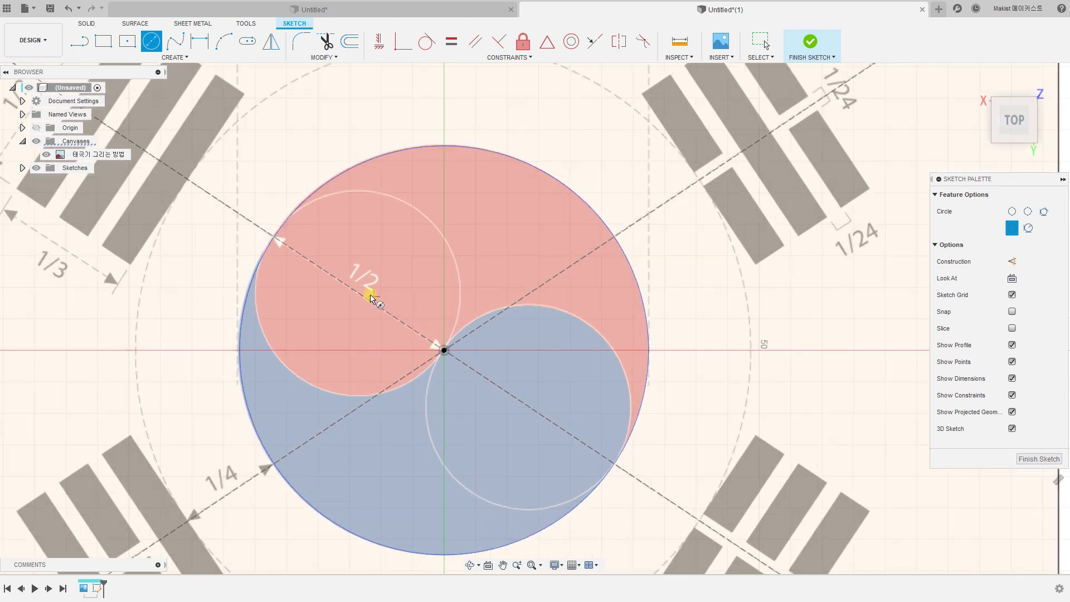
{"action": "left_click", "coordinate": [356, 292]}
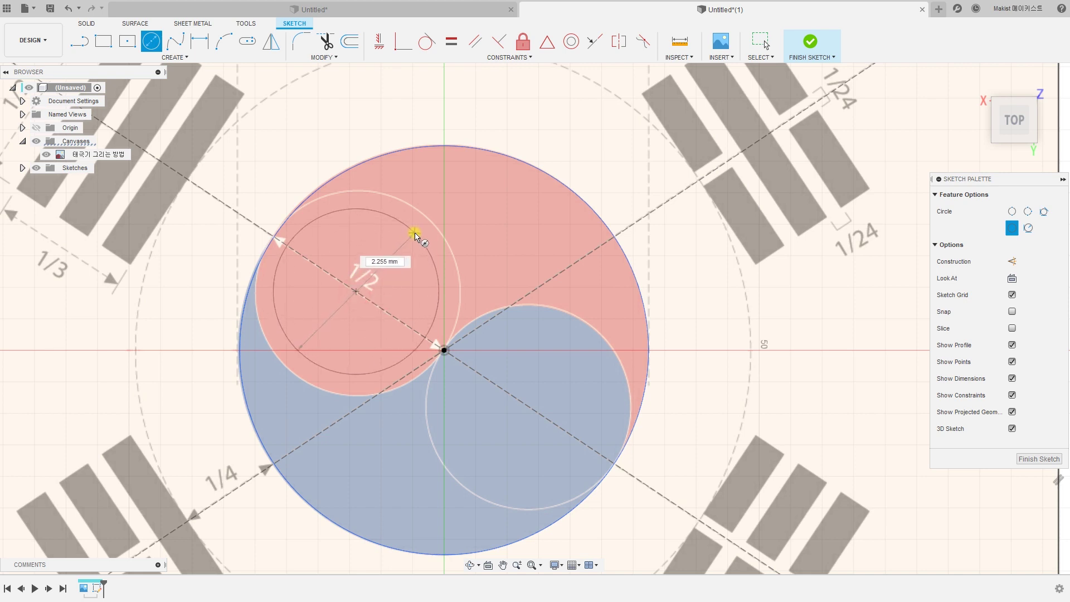
{"action": "left_click", "coordinate": [426, 218]}
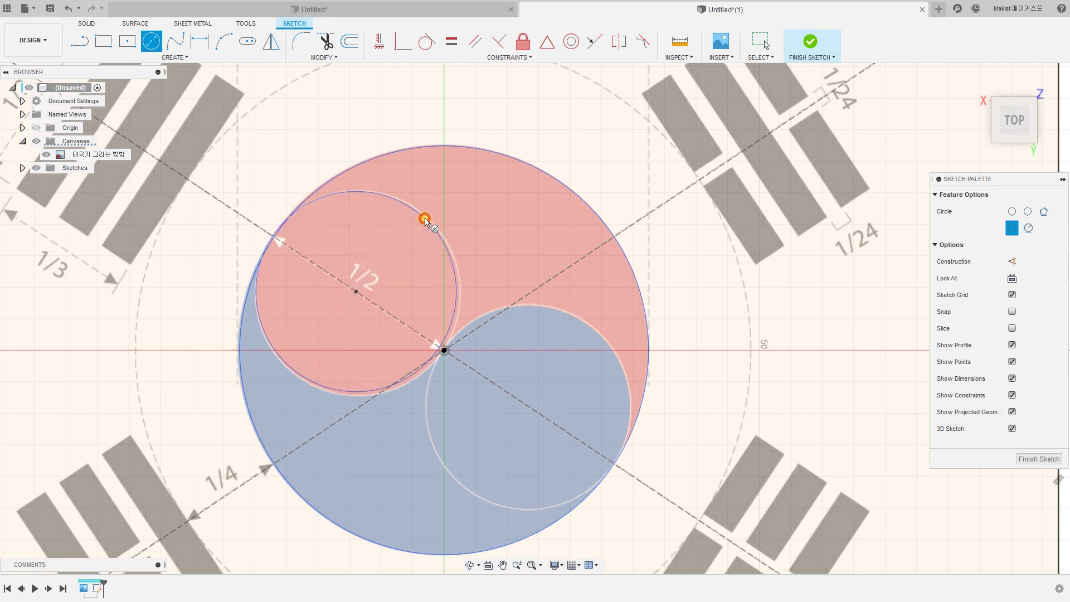
{"action": "left_click", "coordinate": [536, 411]}
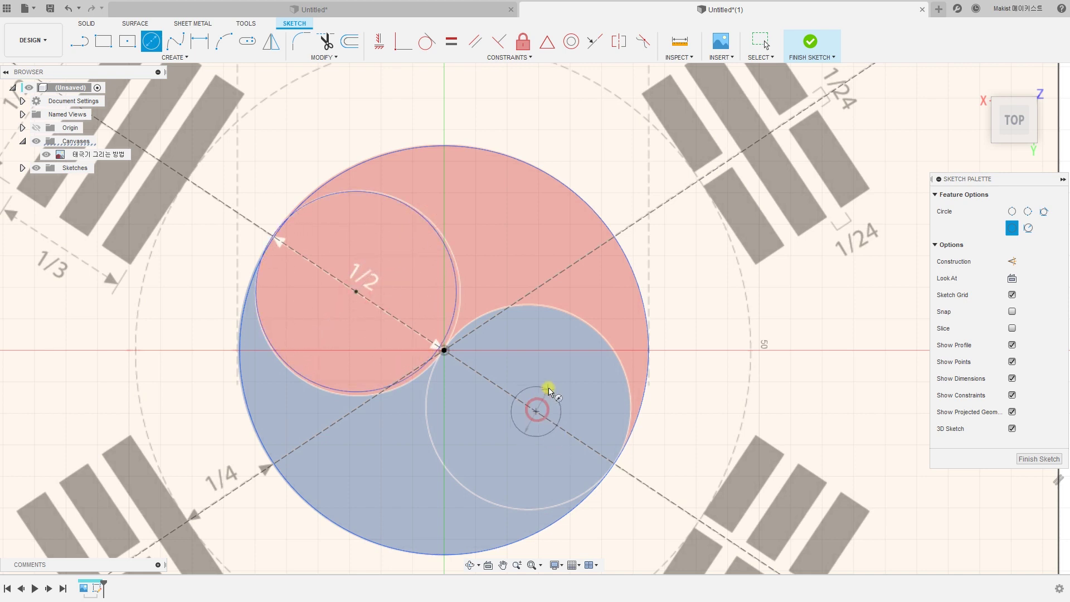
{"action": "left_click", "coordinate": [584, 324]}
{"action": "key", "text": "Escape"}
{"action": "middle_click_drag", "start_coordinate": [718, 464], "coordinate": [626, 440]}
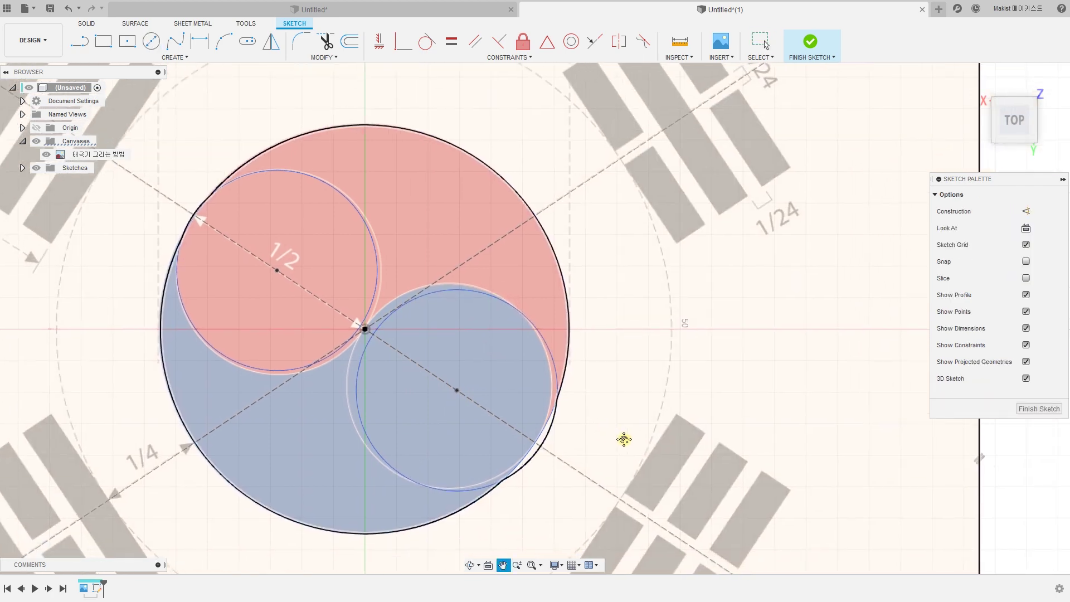
- Apply an Equal constraint between the two small inner circles
{"action": "left_click", "coordinate": [452, 289]}
{"action": "left_click", "coordinate": [376, 270]}
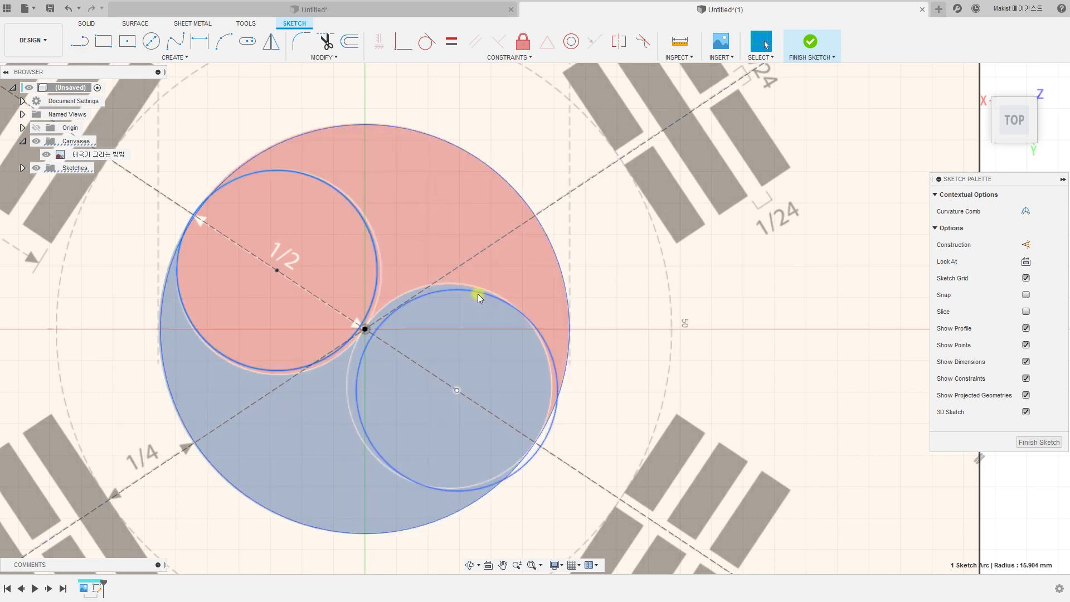
{"action": "left_click", "coordinate": [477, 293], "text": "ctrl"}
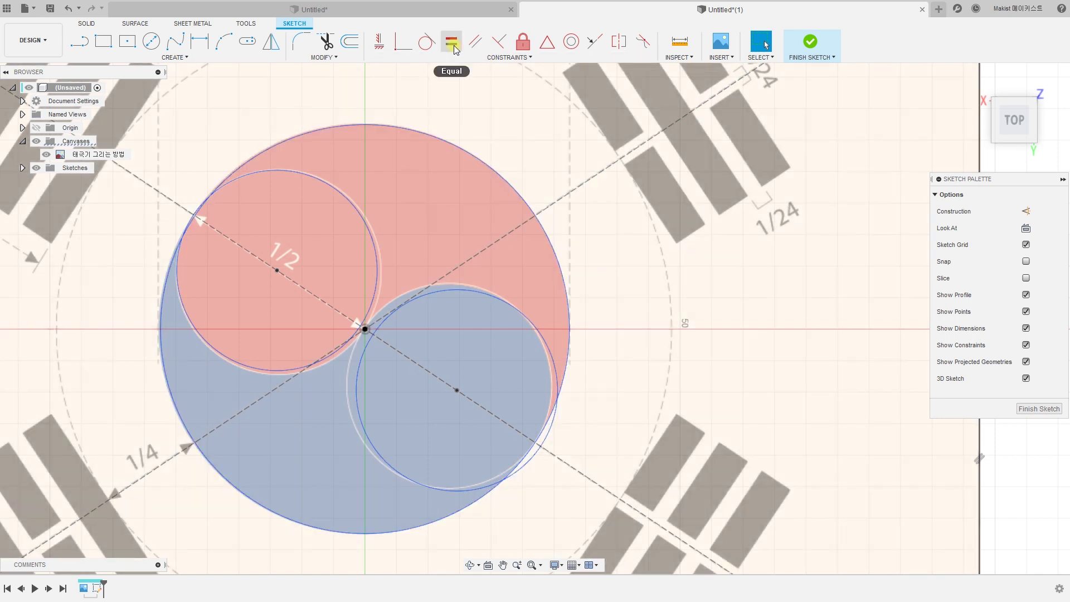
{"action": "left_click", "coordinate": [453, 44]}
{"action": "left_click", "coordinate": [364, 219]}
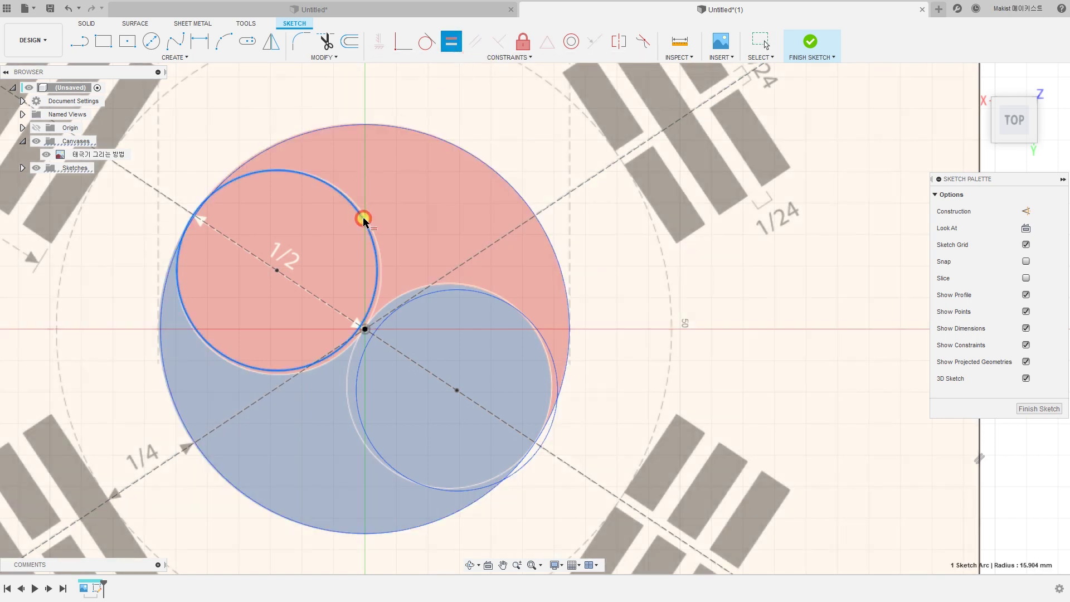
{"action": "left_click", "coordinate": [485, 293]}
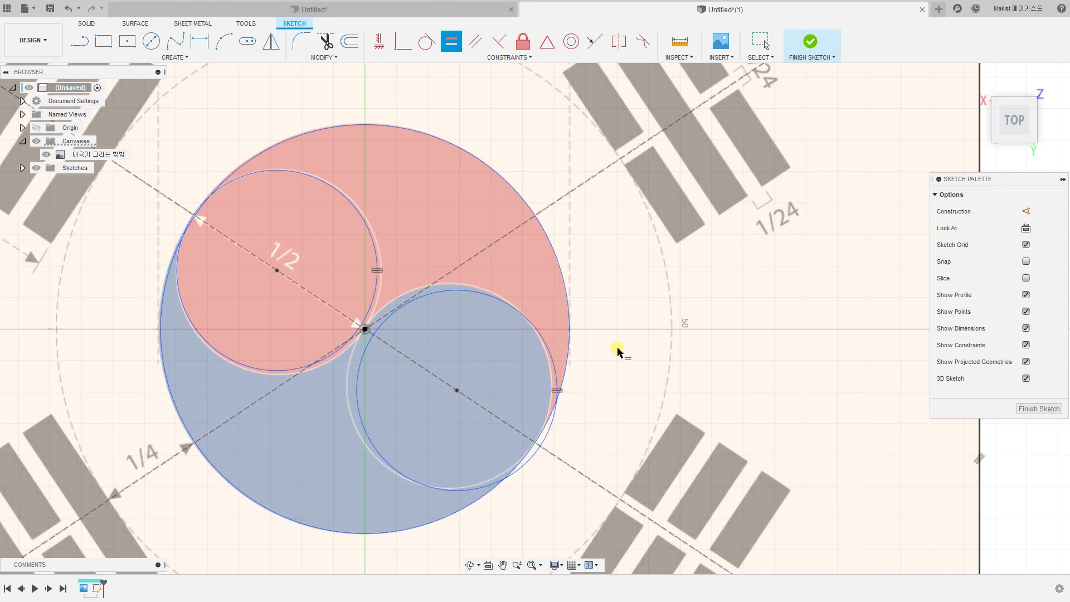
{"action": "key", "text": "Escape"}
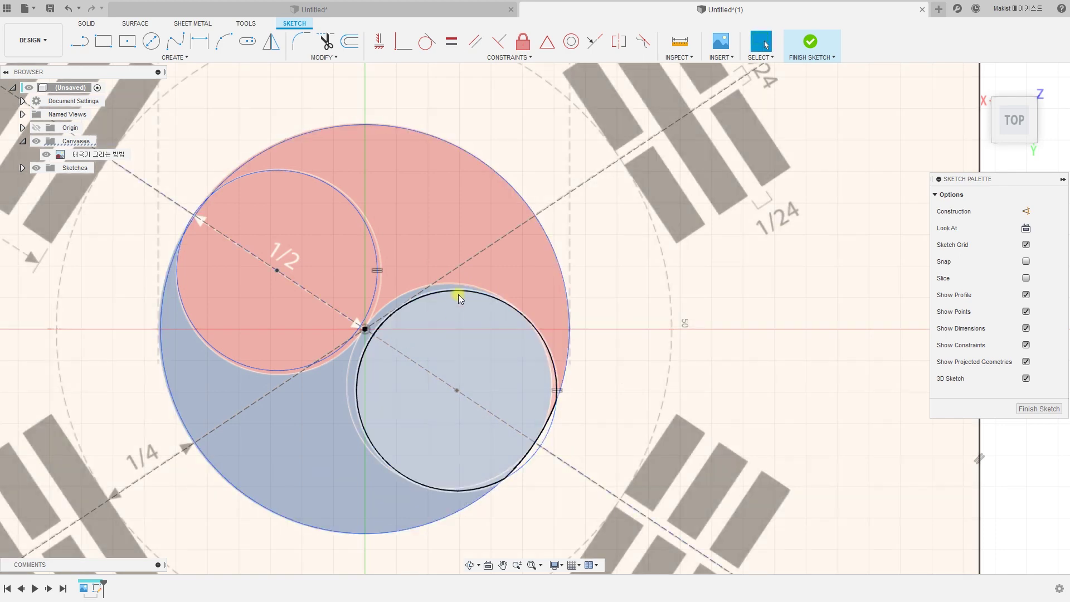
- Apply a Tangent constraint between the two small circles so they touch at the origin
{"action": "left_click", "coordinate": [459, 295]}
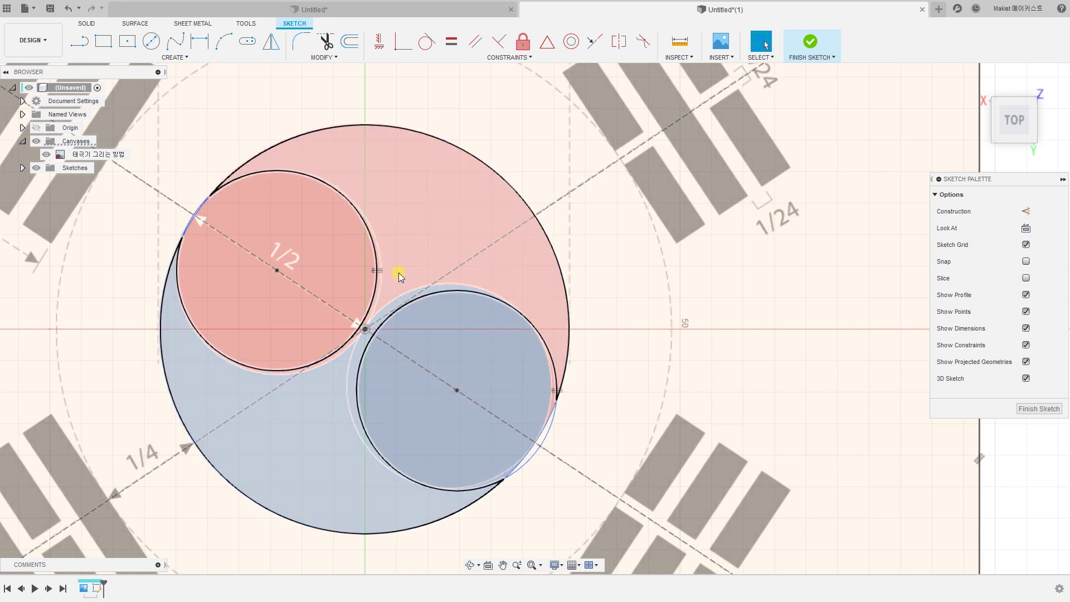
{"action": "left_click", "coordinate": [426, 42]}
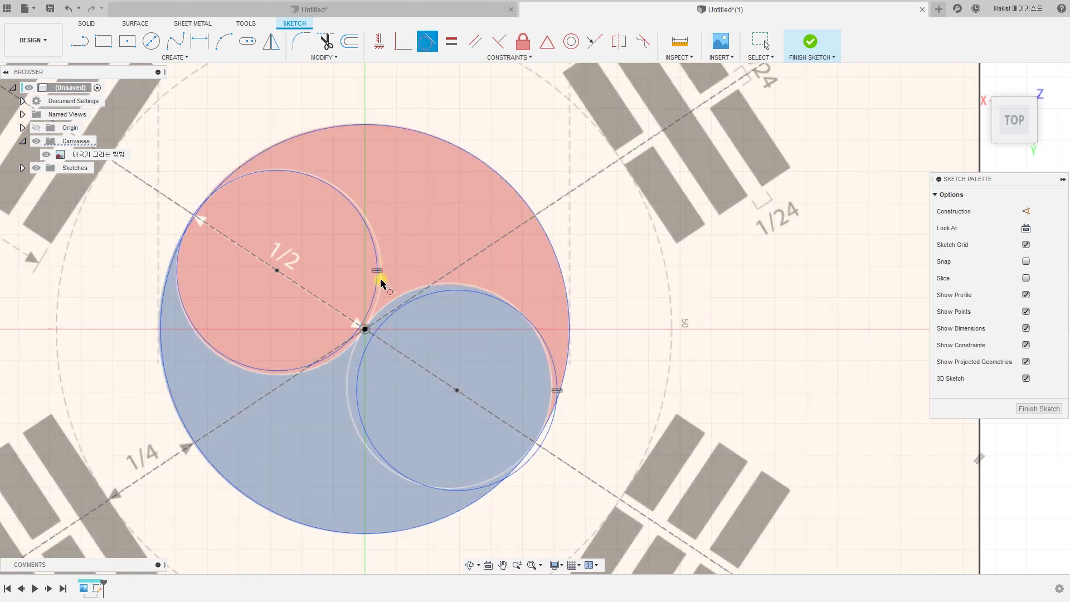
{"action": "left_click", "coordinate": [375, 295]}
{"action": "left_click", "coordinate": [369, 356]}
{"action": "key", "text": "Escape"}
{"action": "scroll", "coordinate": [410, 355], "scroll_direction": "up", "scroll_amount": 2}
{"action": "middle_click_drag", "start_coordinate": [409, 355], "coordinate": [466, 333]}
{"action": "scroll", "coordinate": [466, 333], "scroll_direction": "down", "scroll_amount": 2}
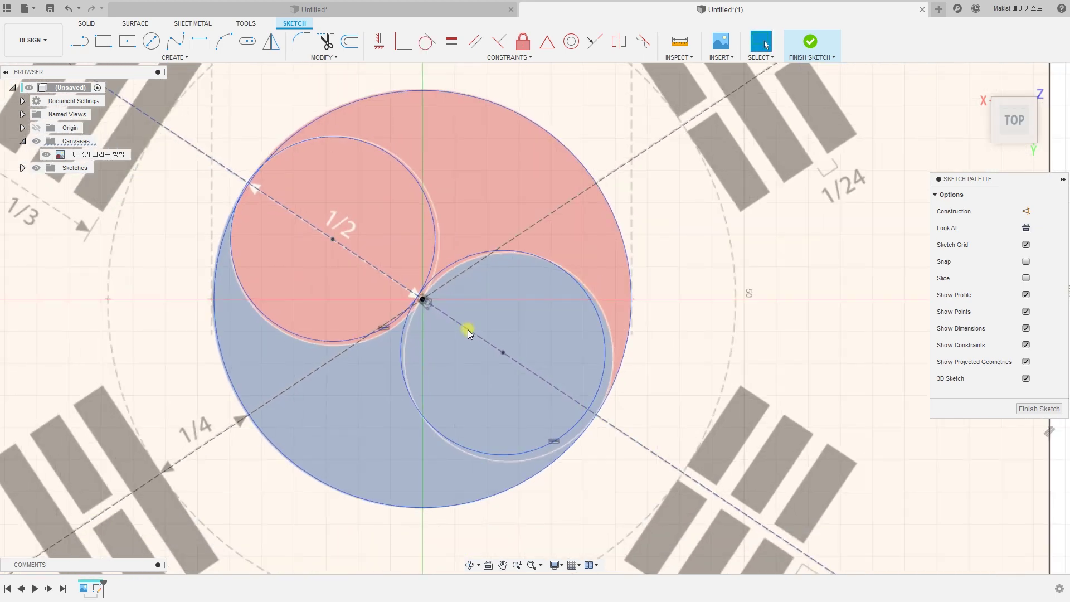
{"action": "scroll", "coordinate": [567, 390], "scroll_direction": "down", "scroll_amount": 1}
{"action": "middle_click_drag", "start_coordinate": [568, 389], "coordinate": [509, 378]}
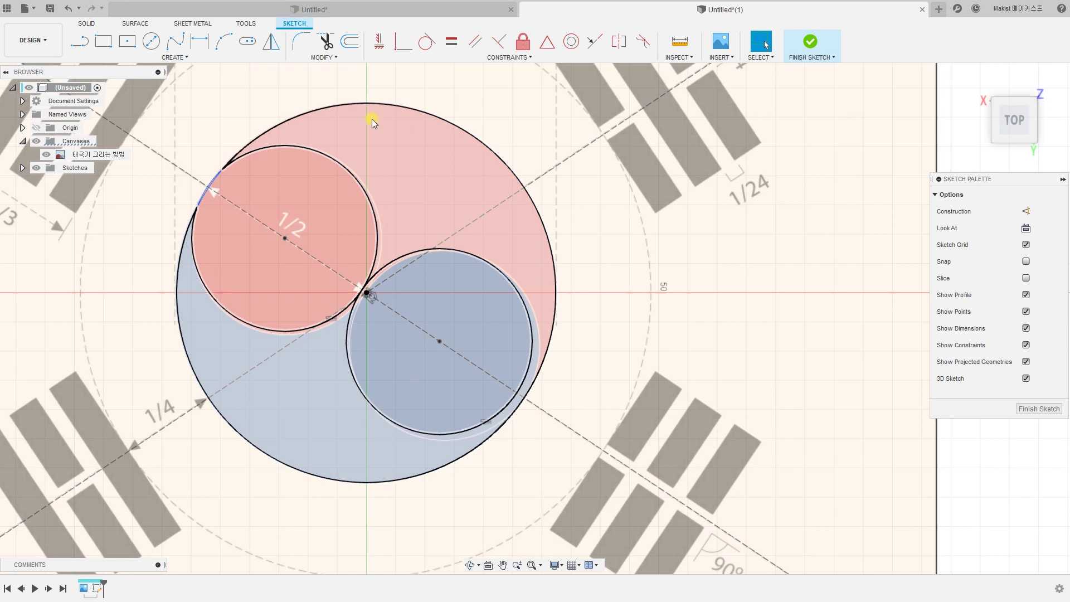
- Make both small circles tangent to the large outer circle, first the lower-right one and then the upper-left one
{"action": "scroll", "coordinate": [542, 396], "scroll_direction": "up", "scroll_amount": 1}
{"action": "scroll", "coordinate": [542, 396], "scroll_direction": "up", "scroll_amount": 2}
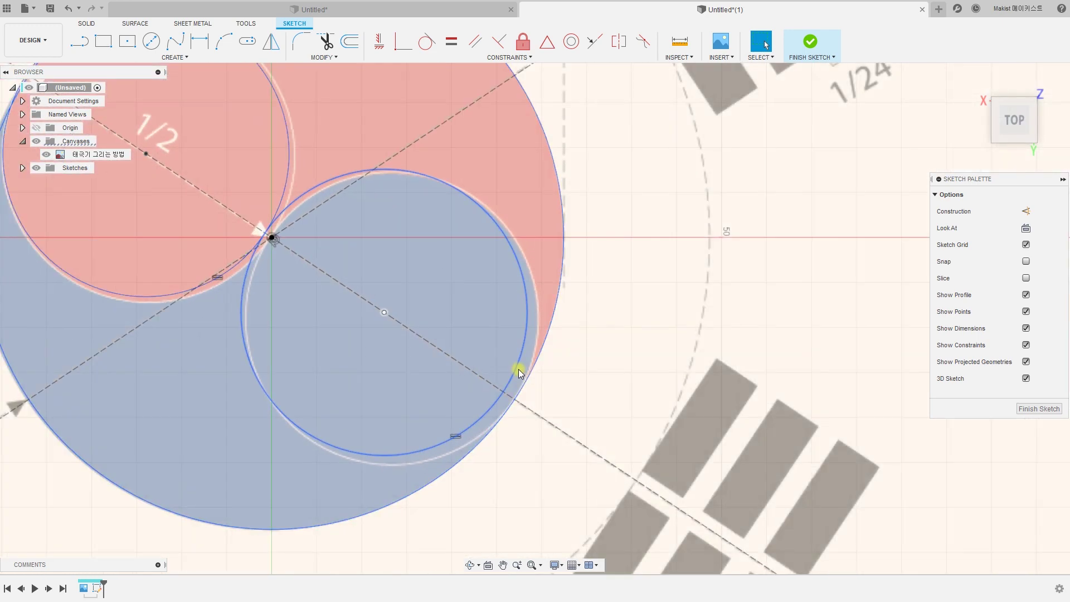
{"action": "scroll", "coordinate": [519, 369], "scroll_direction": "down", "scroll_amount": 2}
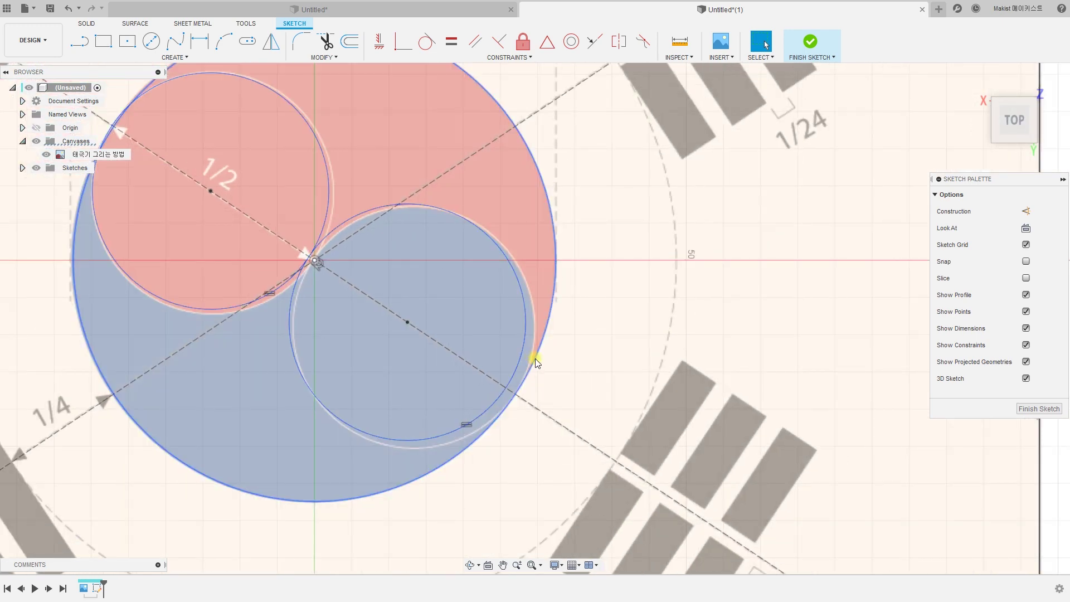
{"action": "left_click", "coordinate": [427, 41]}
{"action": "left_click", "coordinate": [516, 367]}
{"action": "left_click", "coordinate": [523, 386]}
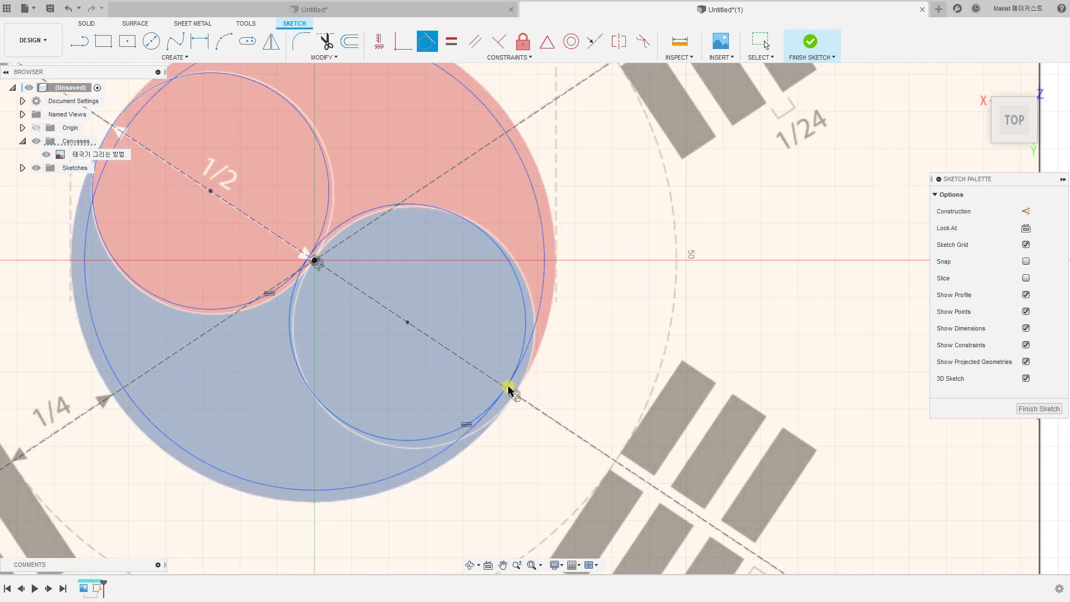
{"action": "middle_click_drag", "start_coordinate": [441, 352], "coordinate": [542, 396]}
{"action": "left_click", "coordinate": [278, 214]}
{"action": "left_click", "coordinate": [282, 218]}
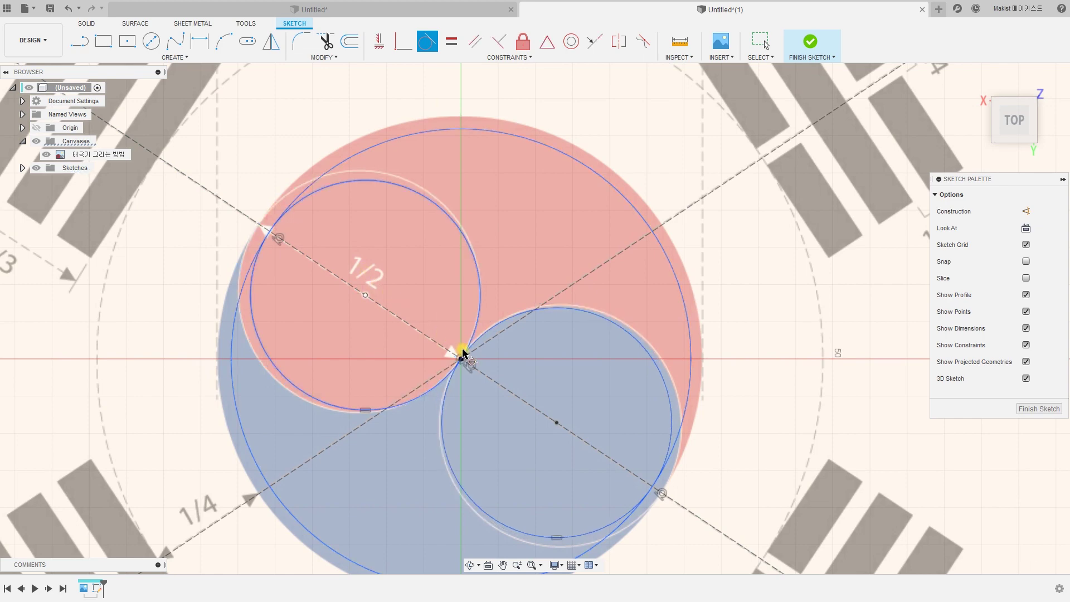
{"action": "key", "text": "Escape"}
{"action": "scroll", "coordinate": [544, 408], "scroll_direction": "down", "scroll_amount": 2}
{"action": "middle_click_drag", "start_coordinate": [544, 408], "coordinate": [448, 328]}
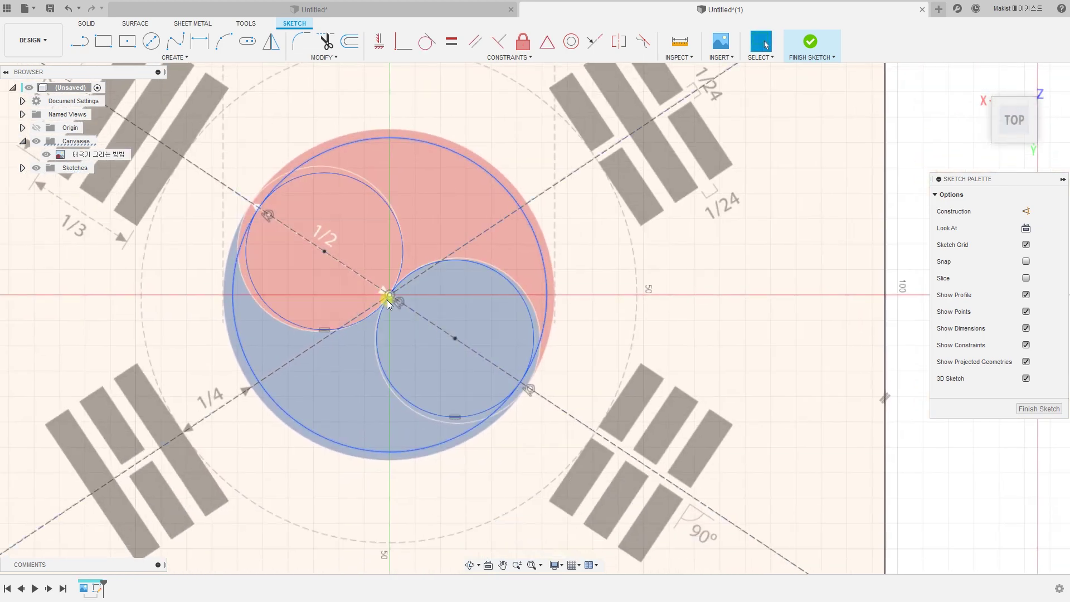
- Enlarge the outer circle to match the taegeuk edge on the canvas, about 64.5 mm in diameter
{"action": "scroll", "coordinate": [402, 382], "scroll_direction": "up", "scroll_amount": 3}
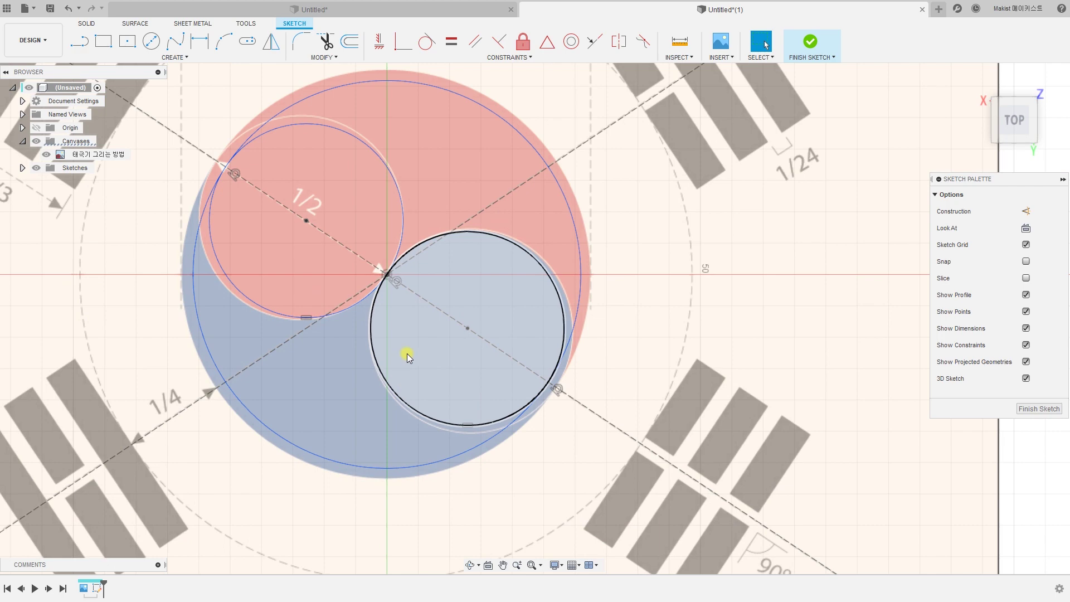
{"action": "left_click_drag", "start_coordinate": [564, 203], "coordinate": [572, 201]}
{"action": "scroll", "coordinate": [557, 232], "scroll_direction": "down", "scroll_amount": 3}
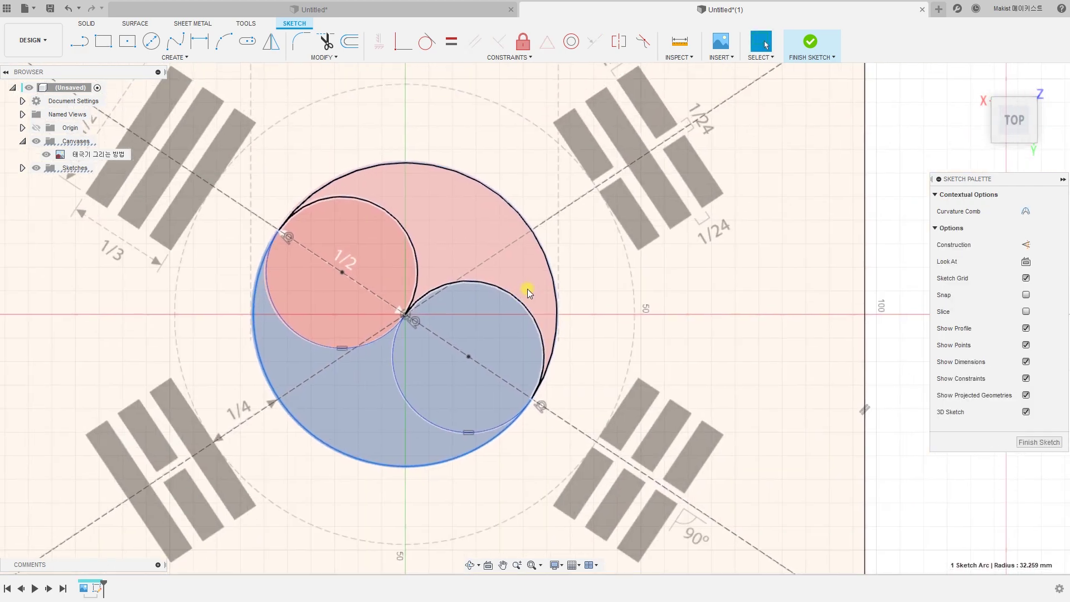
{"action": "left_click", "coordinate": [887, 298]}
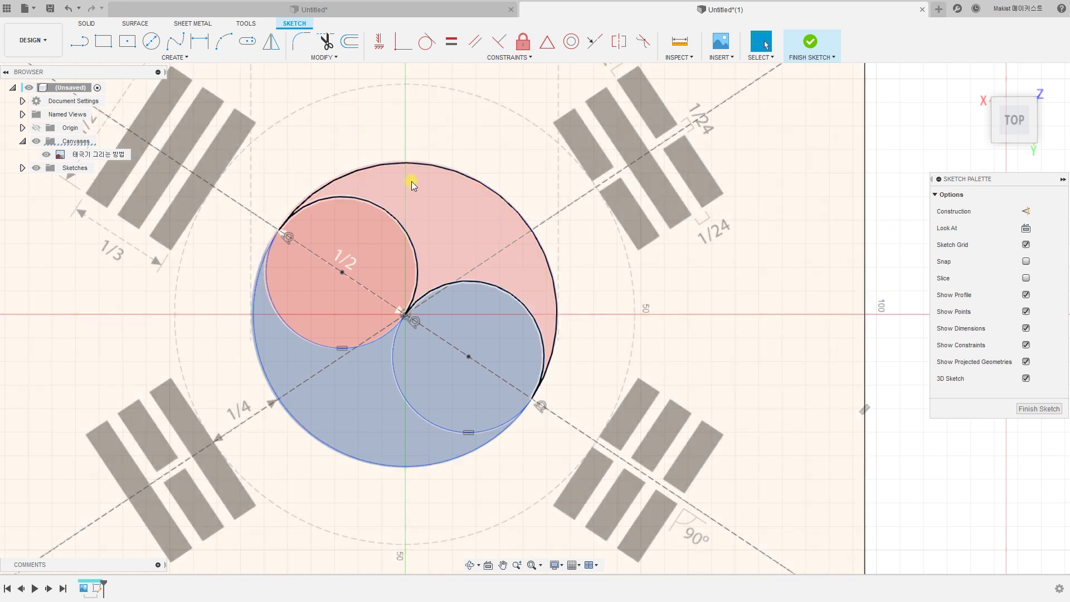
- Dimension the large outer circle's diameter at 64.5 mm
{"action": "key", "text": "d"}
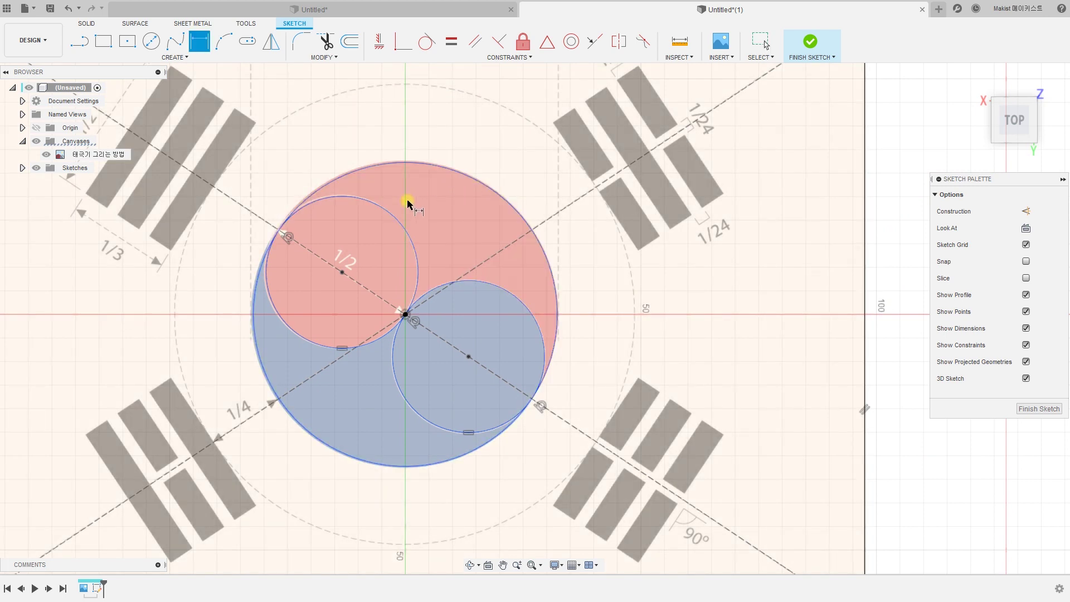
{"action": "left_click", "coordinate": [394, 163]}
{"action": "left_click", "coordinate": [384, 137]}
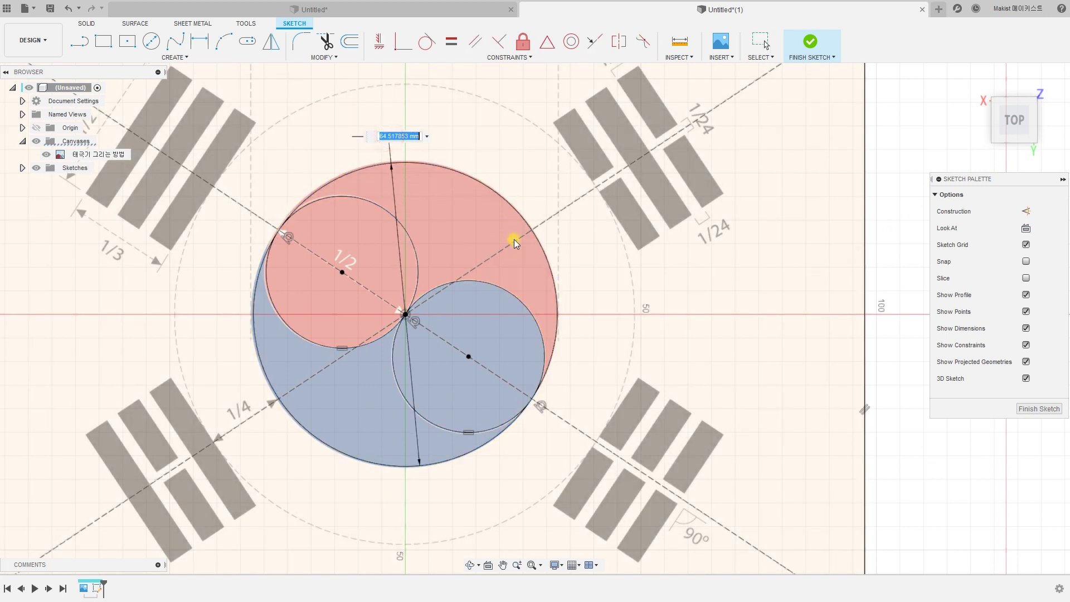
{"action": "type", "text": "64.5"}
{"action": "key", "text": "Return"}
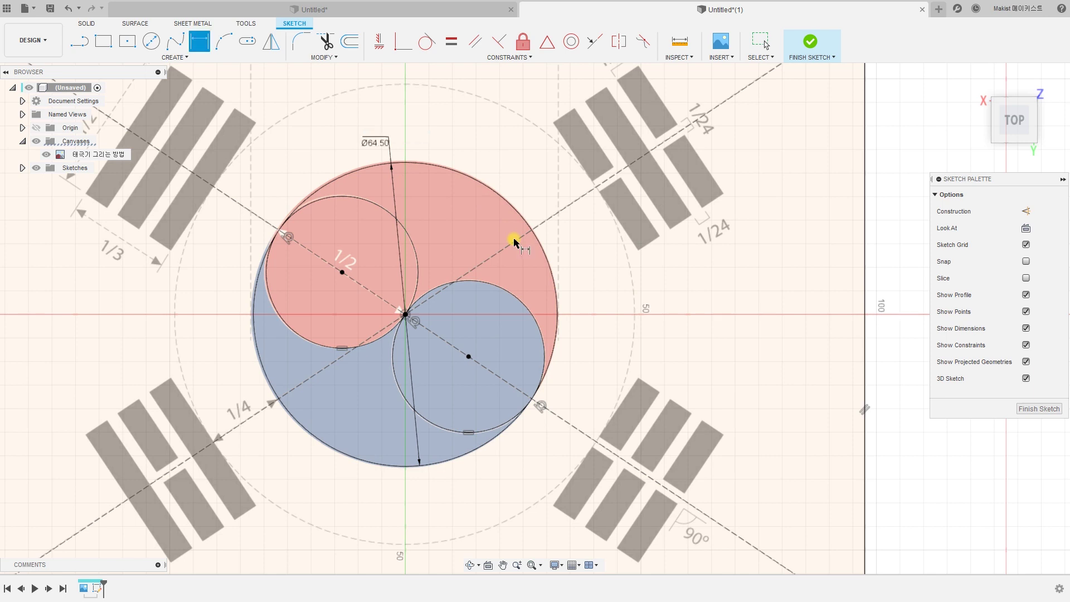
- Change the outer circle's diameter dimension to 65 mm
{"action": "scroll", "coordinate": [523, 329], "scroll_direction": "up", "scroll_amount": 2}
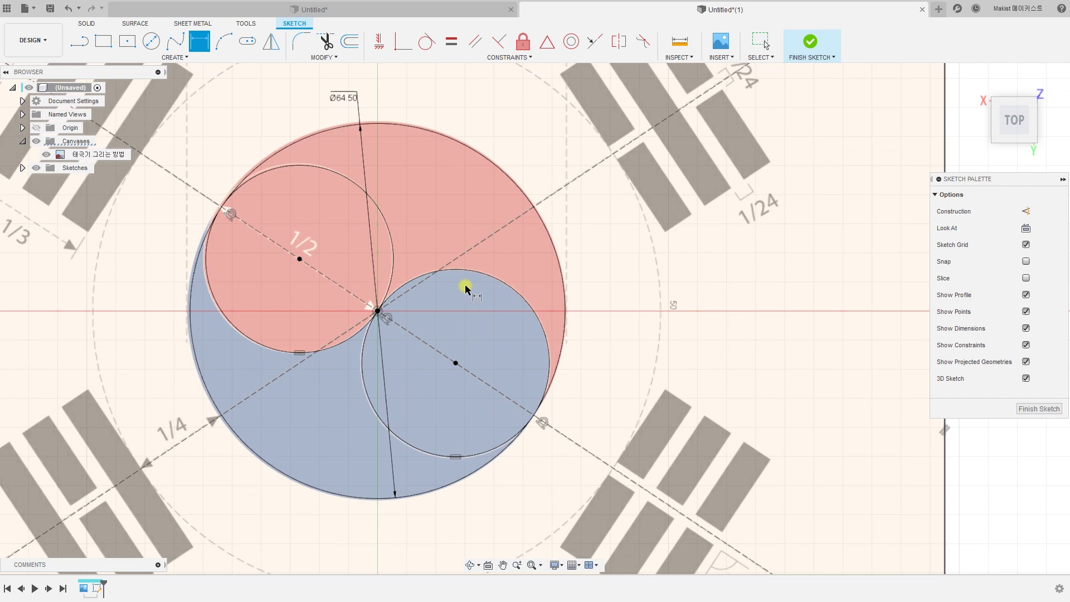
{"action": "double_click", "coordinate": [345, 98]}
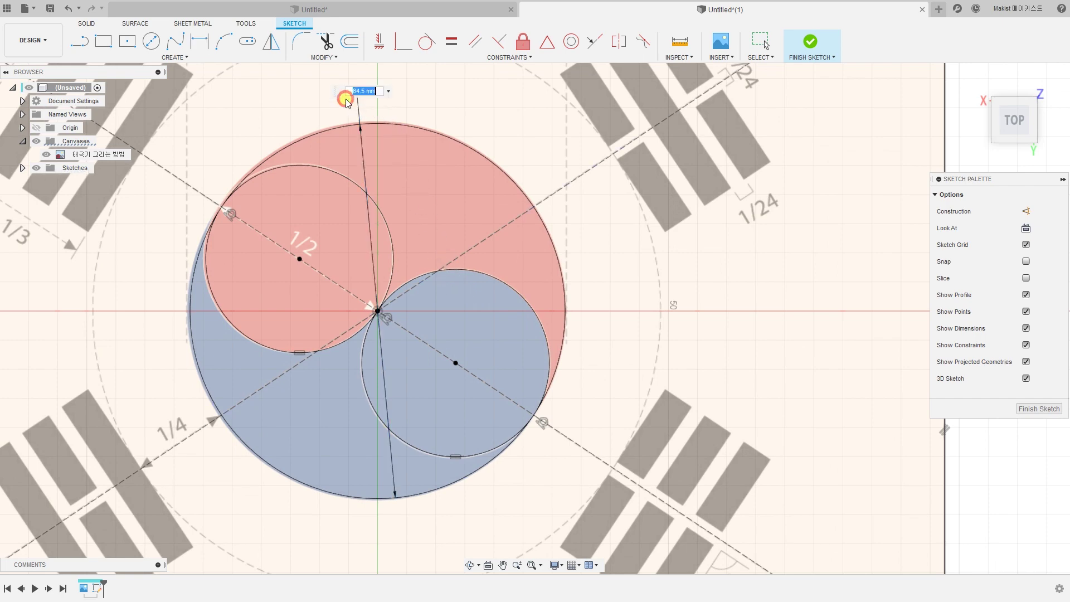
{"action": "type", "text": "65"}
{"action": "key", "text": "Return"}
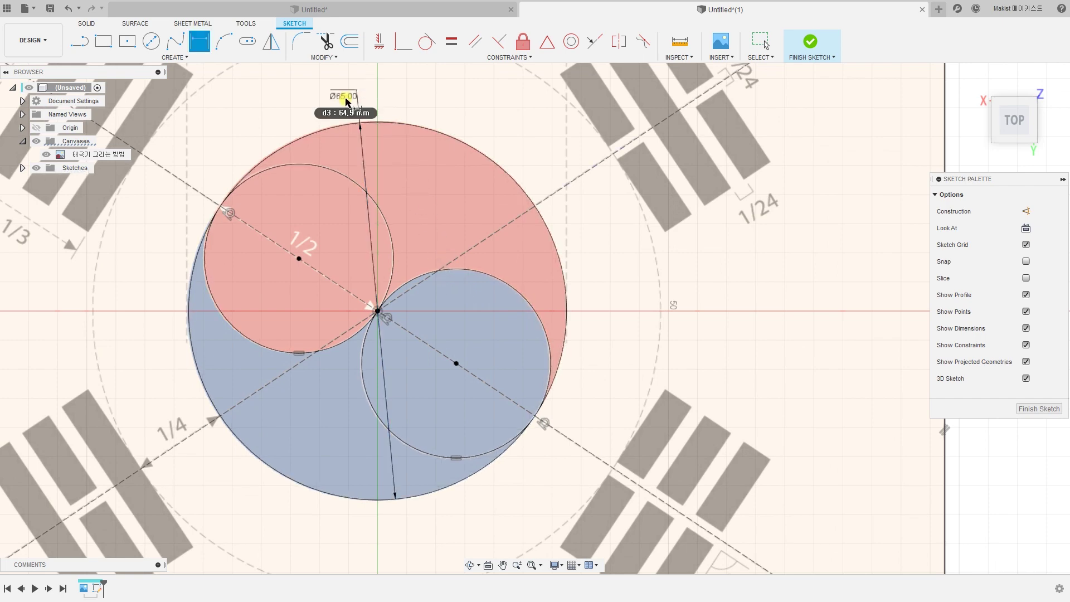
{"action": "key", "text": "Escape"}
- Trim the upper arc of the upper-left small circle and the lower arc of the lower-right one, leaving the taegeuk's S-curve
{"action": "scroll", "coordinate": [439, 315], "scroll_direction": "down", "scroll_amount": 2}
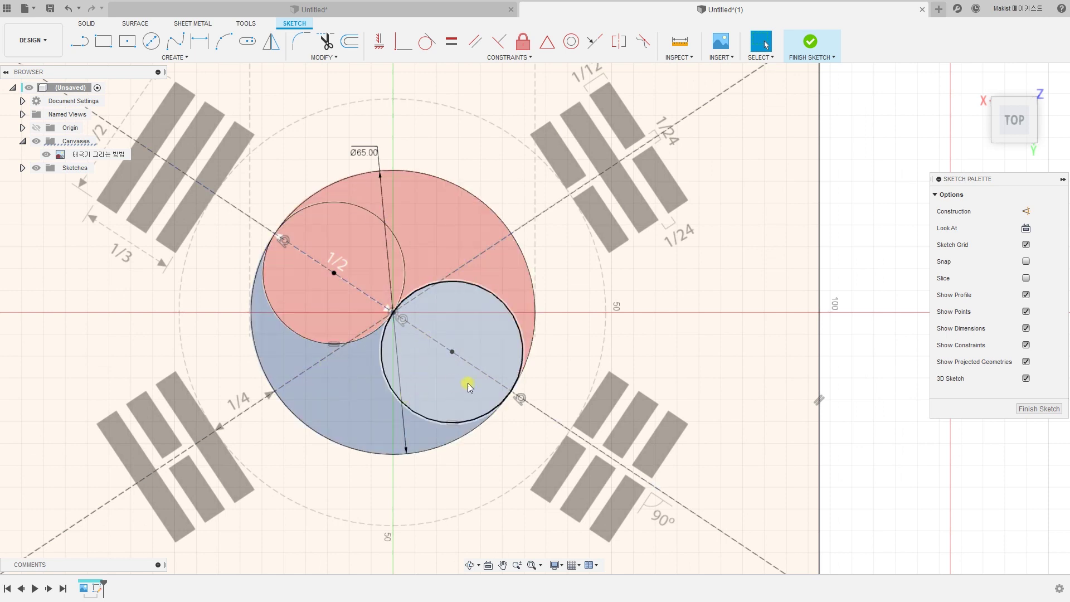
{"action": "scroll", "coordinate": [489, 367], "scroll_direction": "up", "scroll_amount": 2}
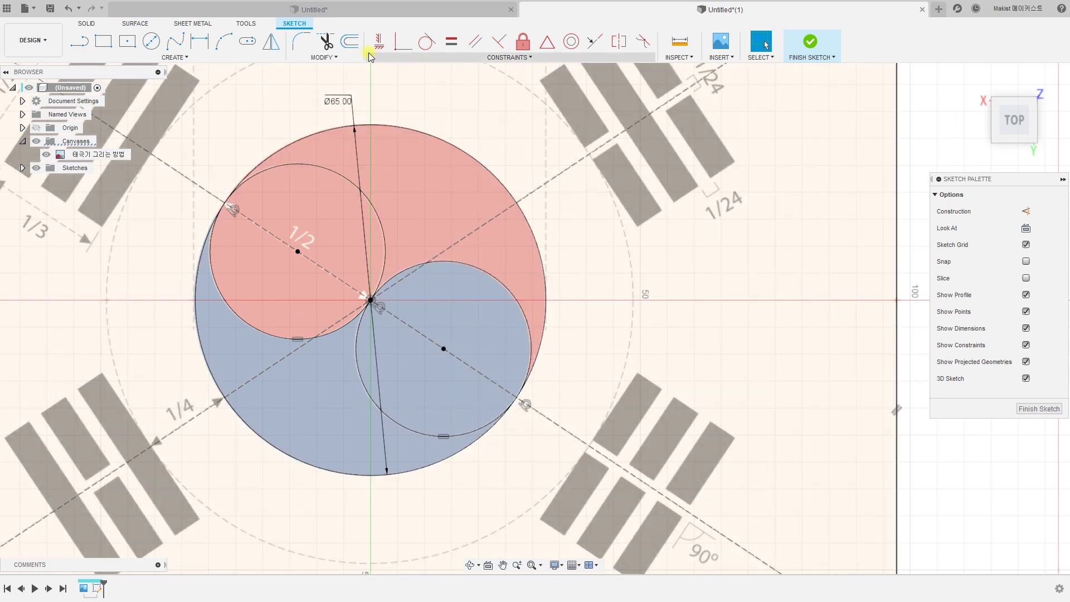
{"action": "left_click", "coordinate": [327, 42]}
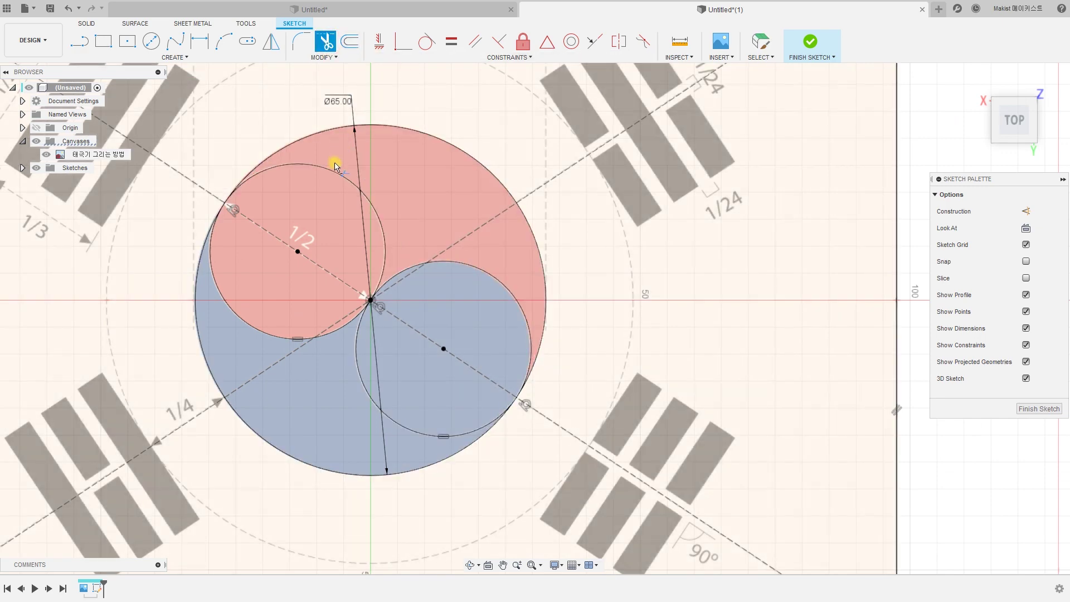
{"action": "left_click", "coordinate": [362, 386]}
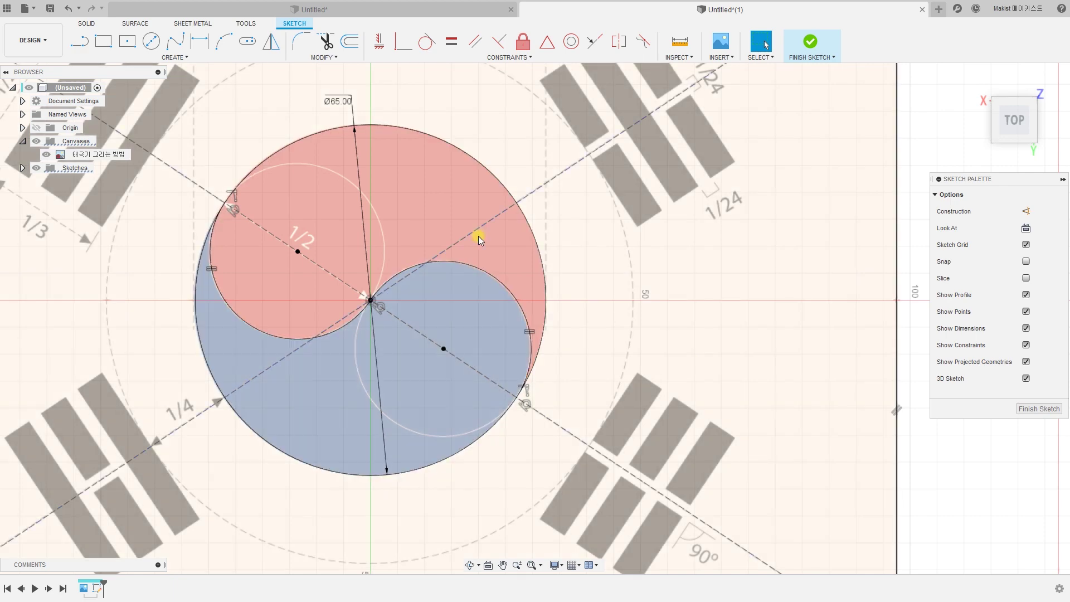
{"action": "key", "text": "Escape"}
- Draw a 3-point rectangle about 5.2 mm wide over the outermost bar of the upper-left trigram on the canvas
{"action": "scroll", "coordinate": [603, 347], "scroll_direction": "down", "scroll_amount": 3}
{"action": "scroll", "coordinate": [604, 347], "scroll_direction": "down", "scroll_amount": 3}
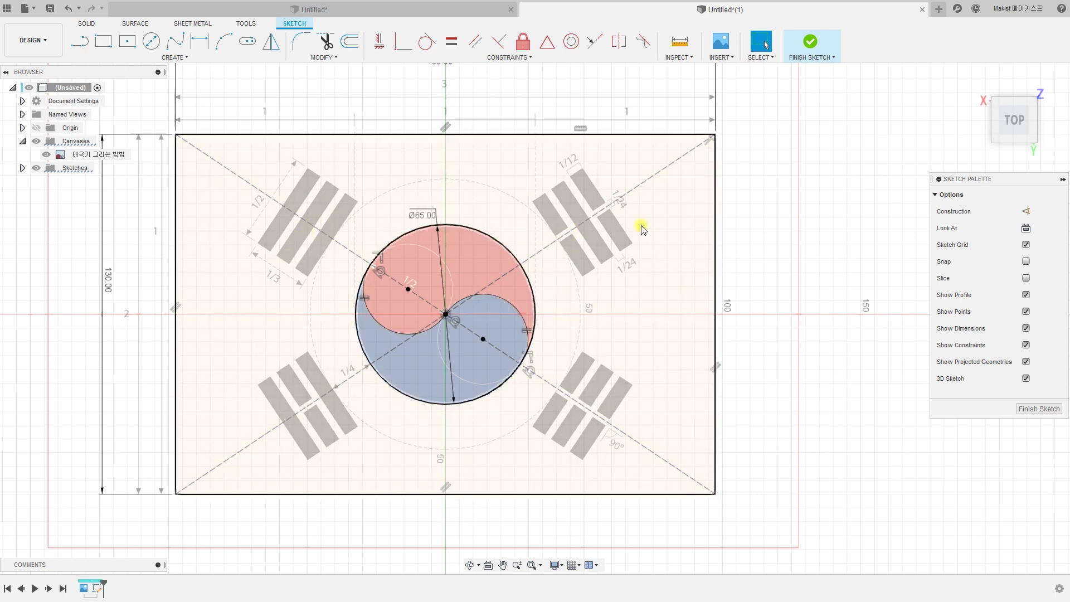
{"action": "scroll", "coordinate": [576, 285], "scroll_direction": "up", "scroll_amount": 5}
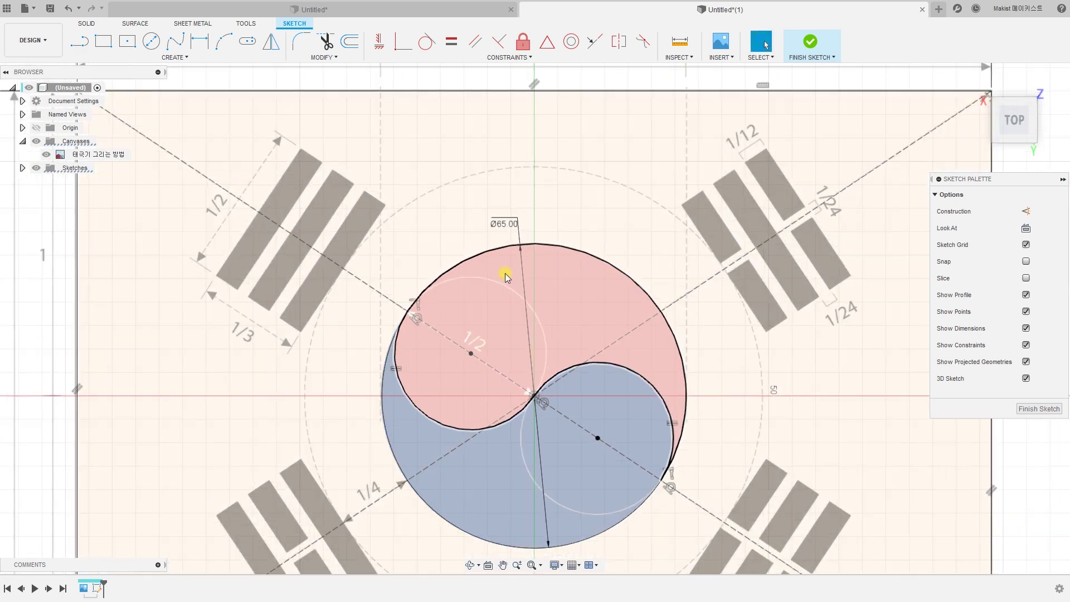
{"action": "middle_click_drag", "start_coordinate": [504, 270], "coordinate": [455, 272]}
{"action": "key", "text": "Escape"}
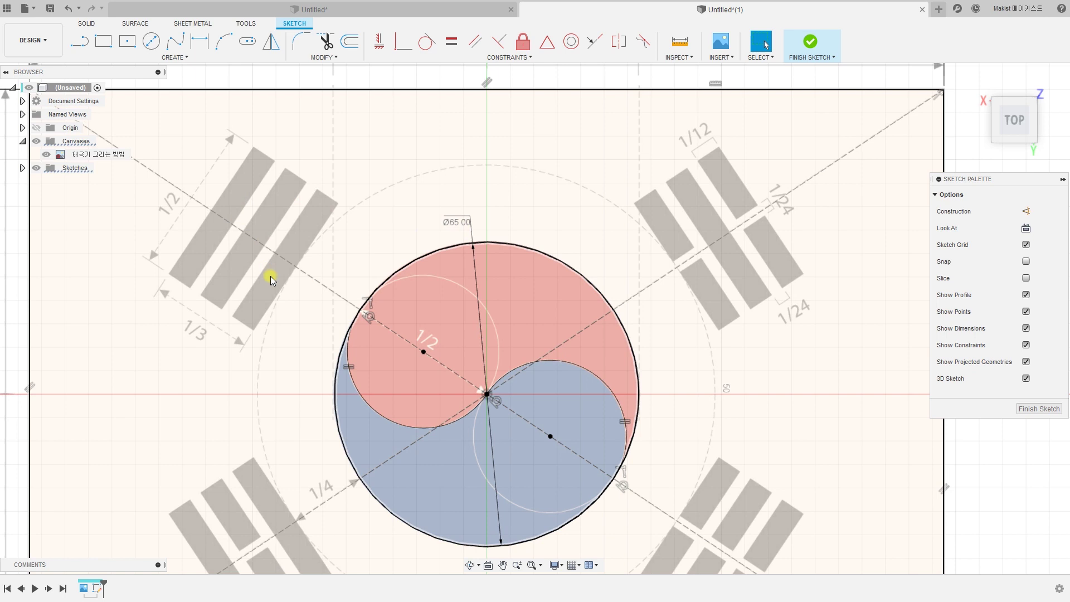
{"action": "left_click", "coordinate": [185, 57]}
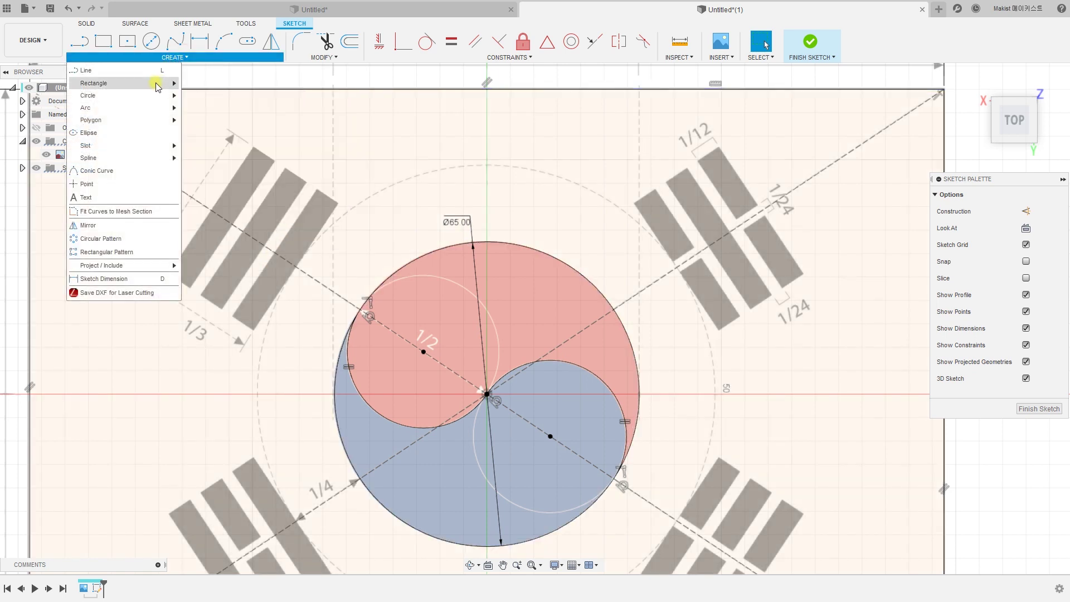
{"action": "mouse_move", "coordinate": [157, 87]}
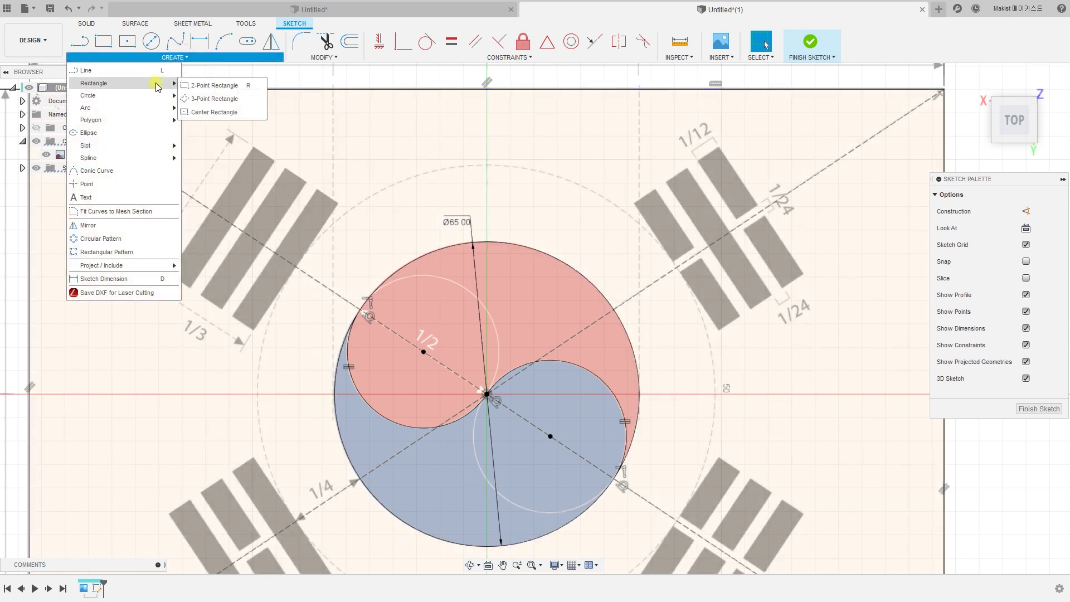
{"action": "left_click", "coordinate": [217, 99]}
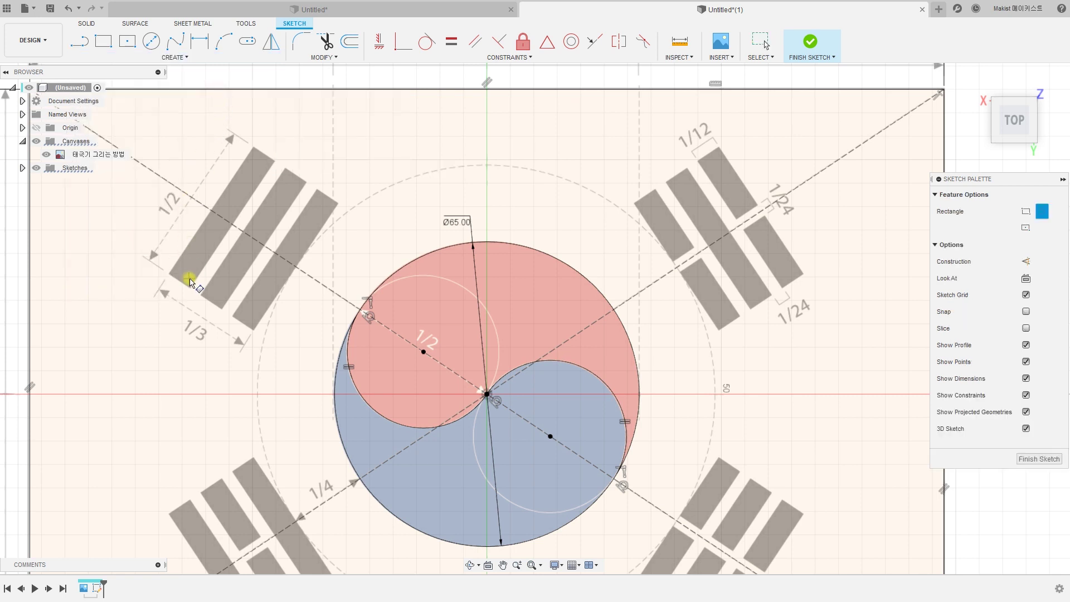
{"action": "scroll", "coordinate": [191, 281], "scroll_direction": "up", "scroll_amount": 1}
{"action": "middle_click_drag", "start_coordinate": [192, 281], "coordinate": [170, 338]}
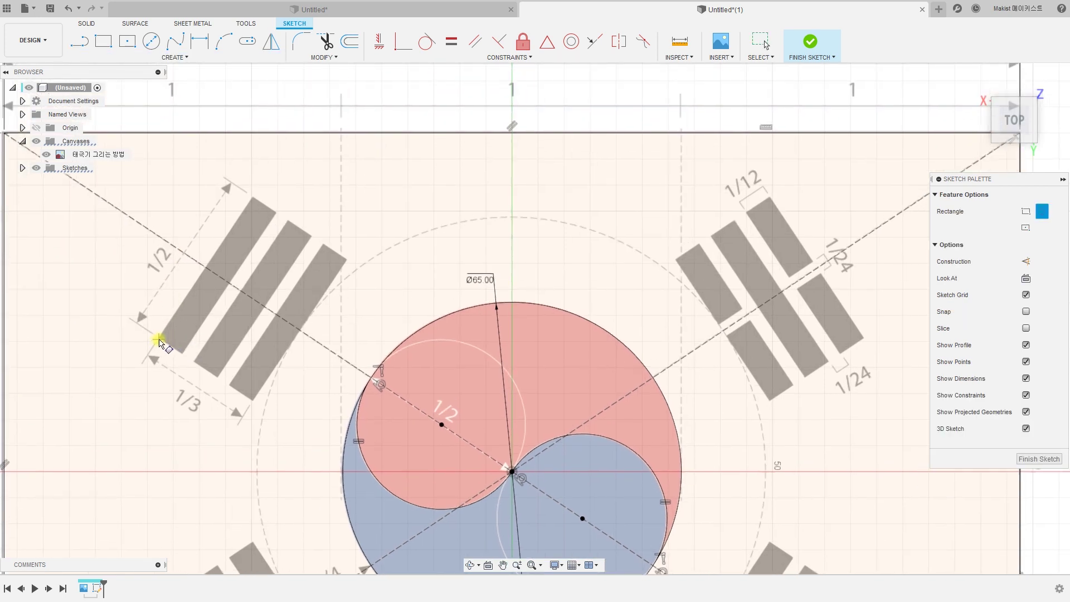
{"action": "left_click", "coordinate": [159, 339]}
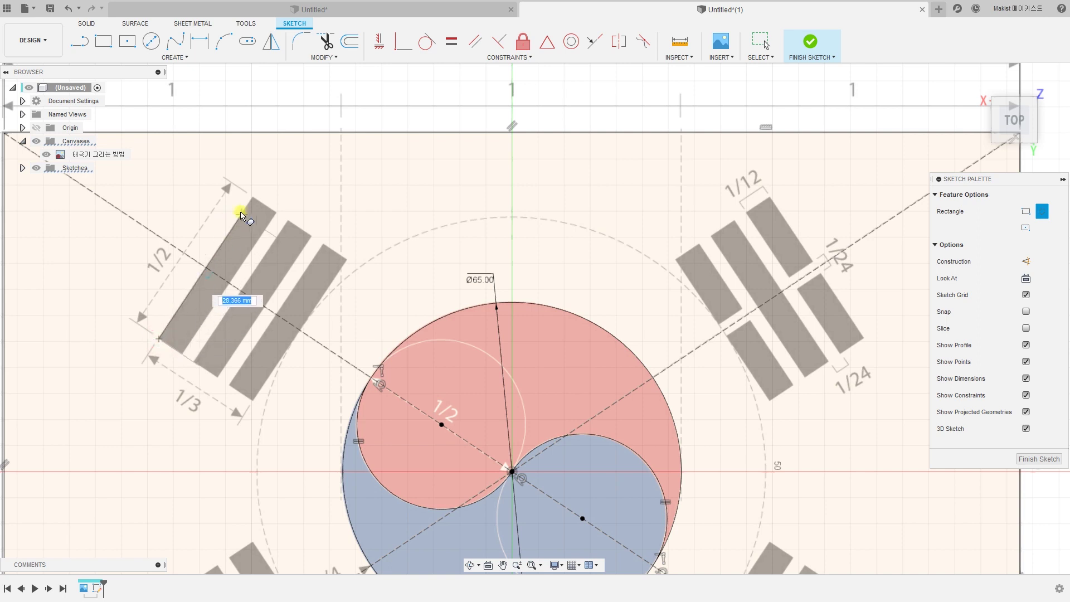
{"action": "left_click", "coordinate": [253, 199]}
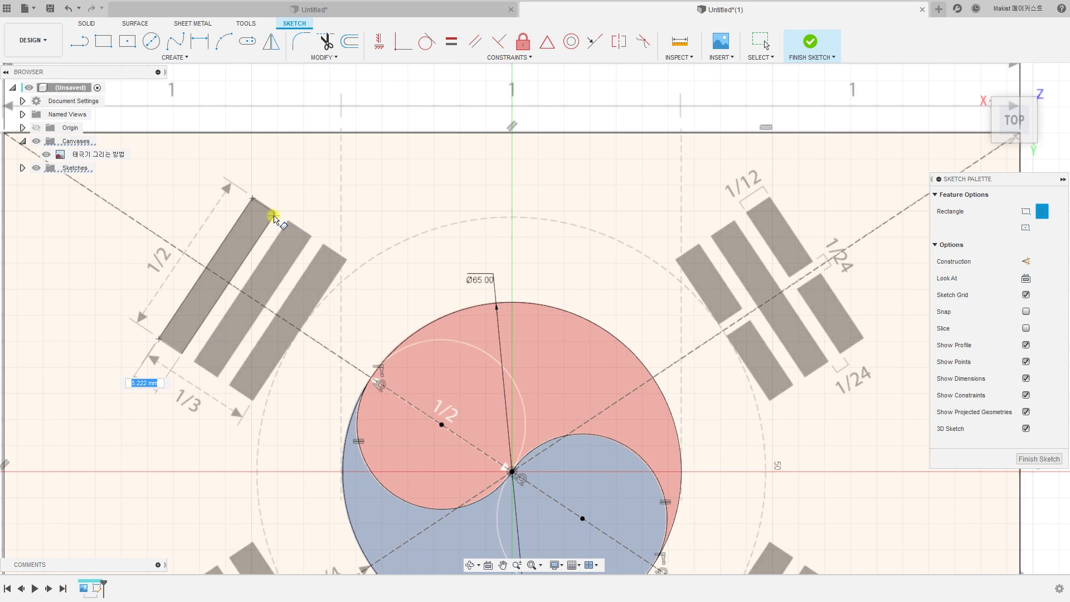
{"action": "left_click", "coordinate": [273, 216]}
{"action": "key", "text": "Escape"}
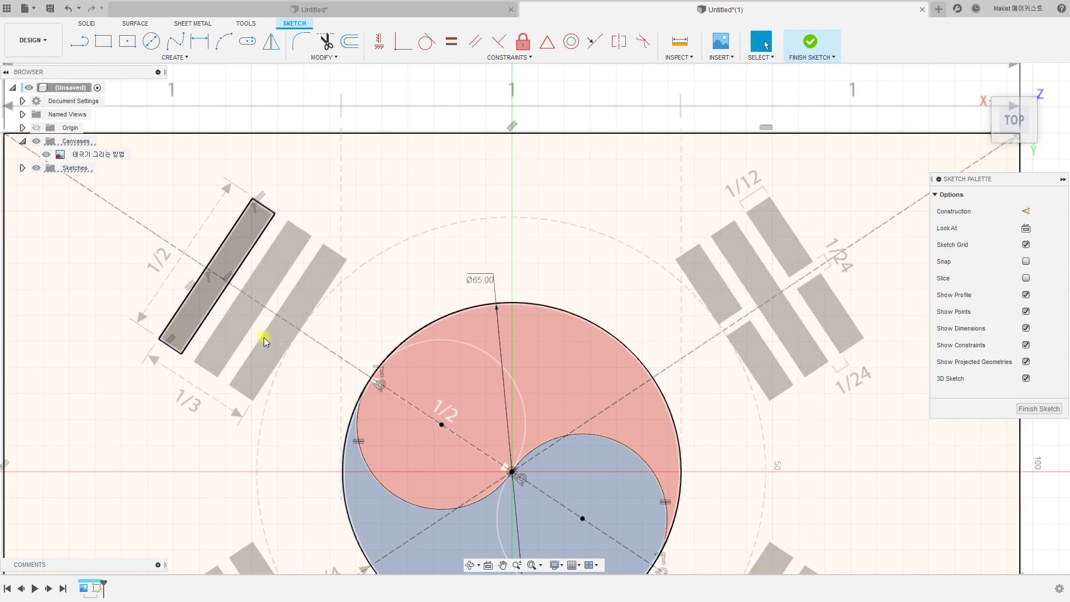
- Examine the bar rectangle's position on the flag and its perpendicular constraint with the flag's diagonal
{"action": "scroll", "coordinate": [263, 335], "scroll_direction": "down", "scroll_amount": 2}
{"action": "scroll", "coordinate": [246, 367], "scroll_direction": "up", "scroll_amount": 5}
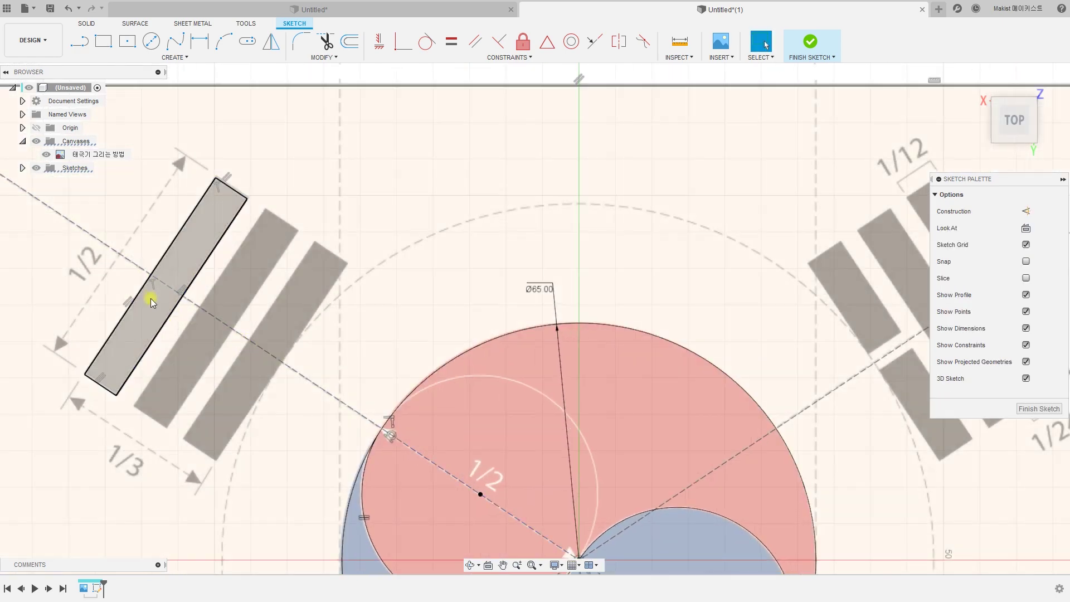
{"action": "scroll", "coordinate": [153, 286], "scroll_direction": "up", "scroll_amount": 1}
{"action": "mouse_move", "coordinate": [248, 340]}
{"action": "middle_mouse_down"}
{"action": "mouse_move", "coordinate": [359, 379]}
{"action": "mouse_move", "coordinate": [318, 241]}
{"action": "middle_mouse_up"}
{"action": "scroll", "coordinate": [359, 379], "scroll_direction": "down", "scroll_amount": 2}
{"action": "scroll", "coordinate": [359, 377], "scroll_direction": "down", "scroll_amount": 5}
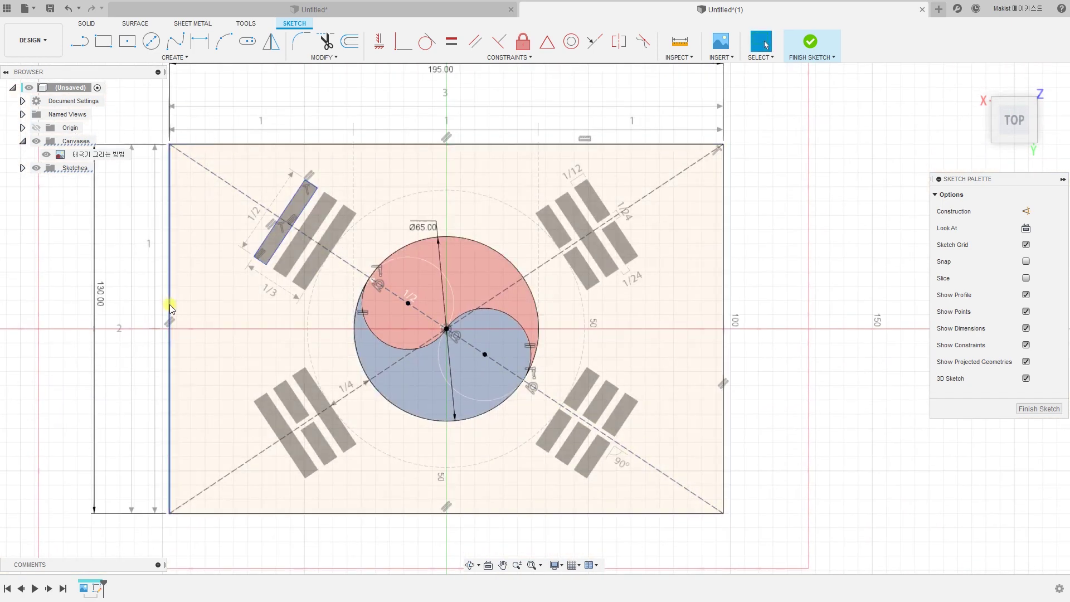
{"action": "scroll", "coordinate": [292, 199], "scroll_direction": "up", "scroll_amount": 4}
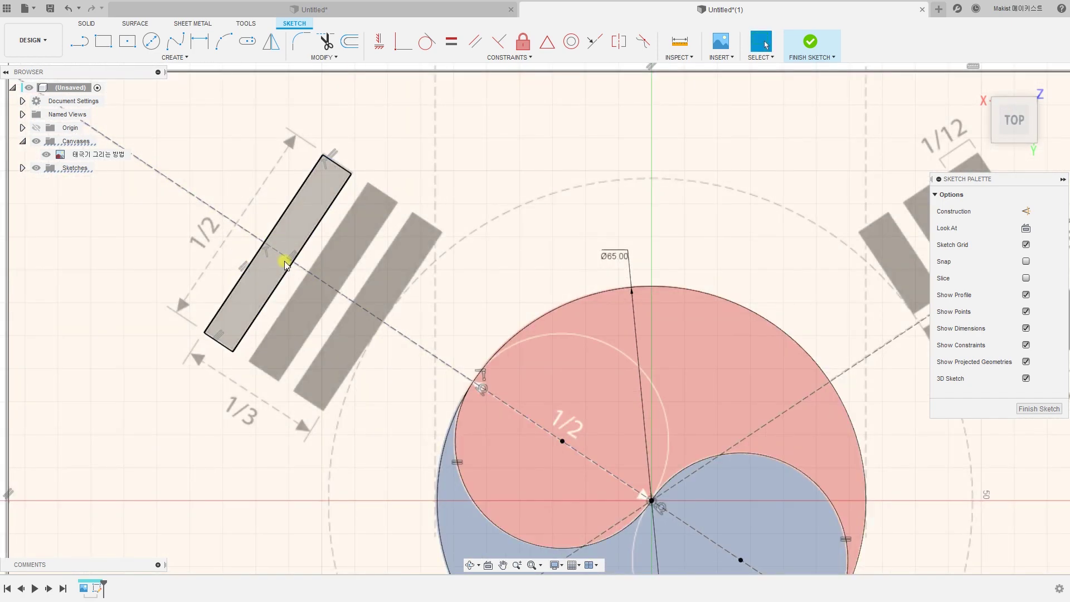
{"action": "scroll", "coordinate": [287, 250], "scroll_direction": "up", "scroll_amount": 3}
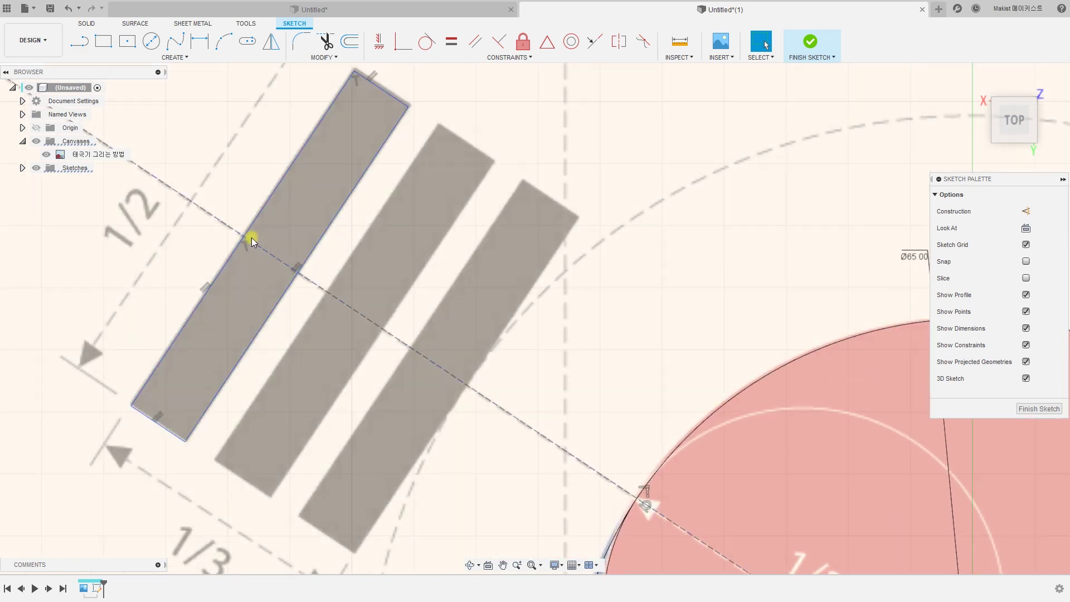
{"action": "left_click", "coordinate": [246, 246]}
{"action": "scroll", "coordinate": [332, 296], "scroll_direction": "down", "scroll_amount": 3}
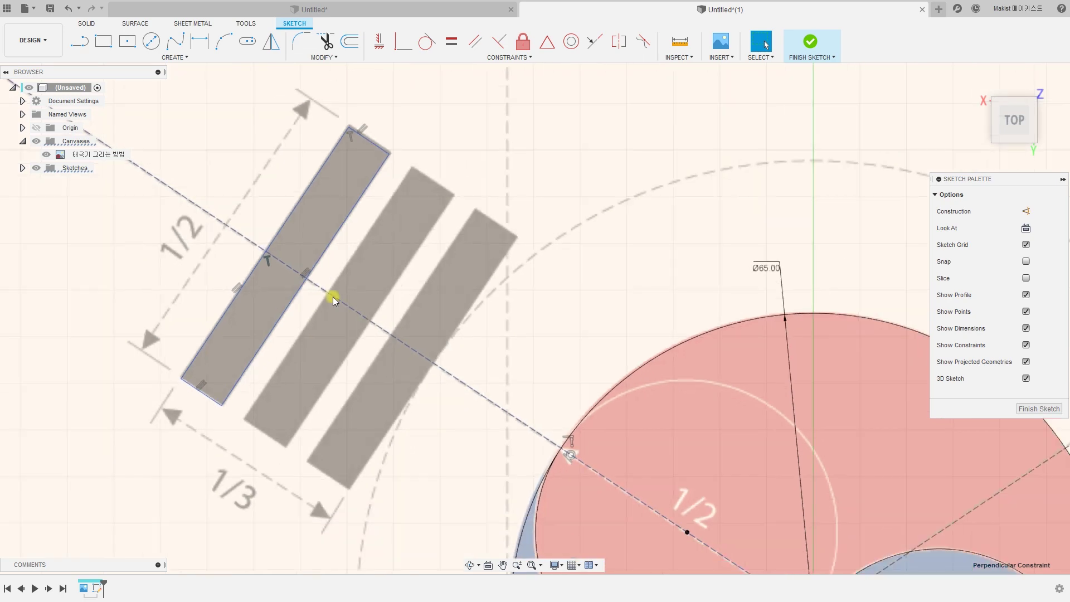
{"action": "scroll", "coordinate": [295, 320], "scroll_direction": "down", "scroll_amount": 2}
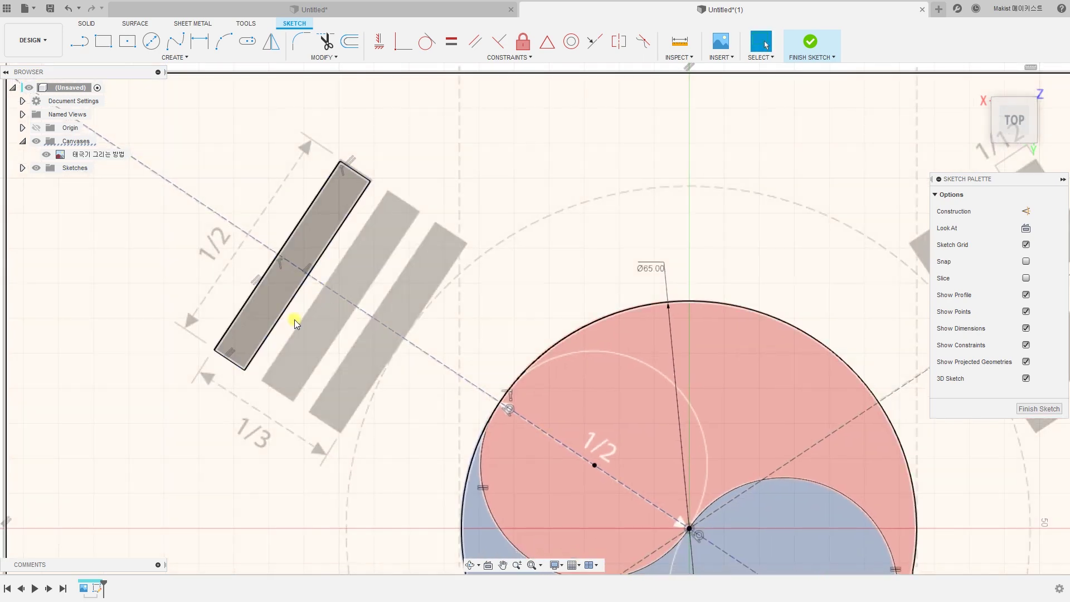
- Make the bar rectangle's two short ends symmetric about the flag's diagonal, adjusting the lower end to match the canvas bar
{"action": "left_click", "coordinate": [233, 362]}
{"action": "left_click_drag", "start_coordinate": [241, 357], "coordinate": [232, 365]}
{"action": "scroll", "coordinate": [450, 184], "scroll_direction": "down", "scroll_amount": 4}
{"action": "left_click", "coordinate": [438, 100]}
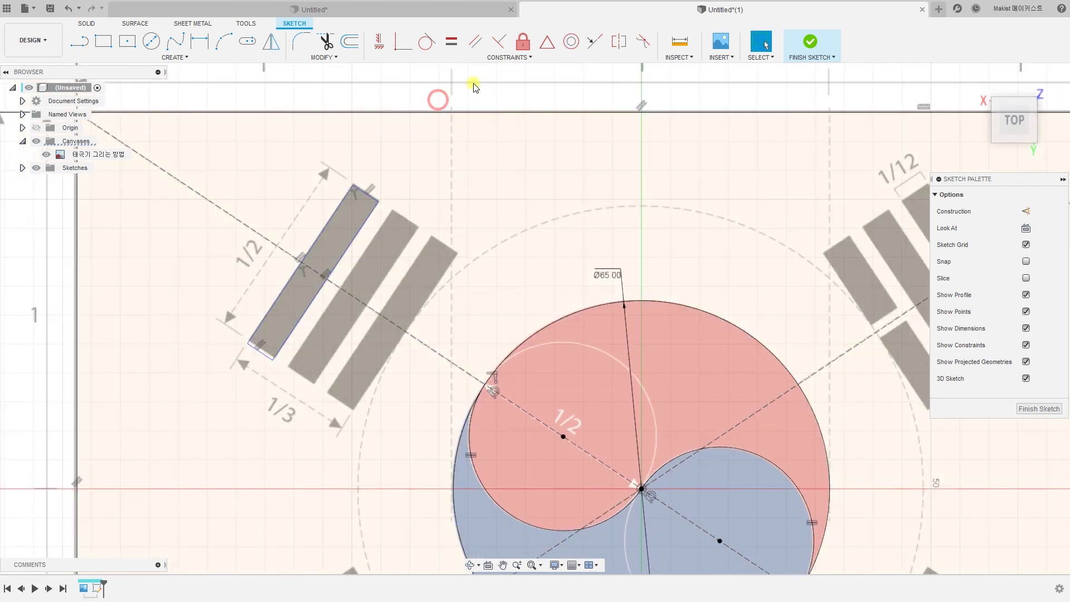
{"action": "left_click", "coordinate": [615, 45]}
{"action": "left_click", "coordinate": [368, 197]}
{"action": "left_click", "coordinate": [264, 355]}
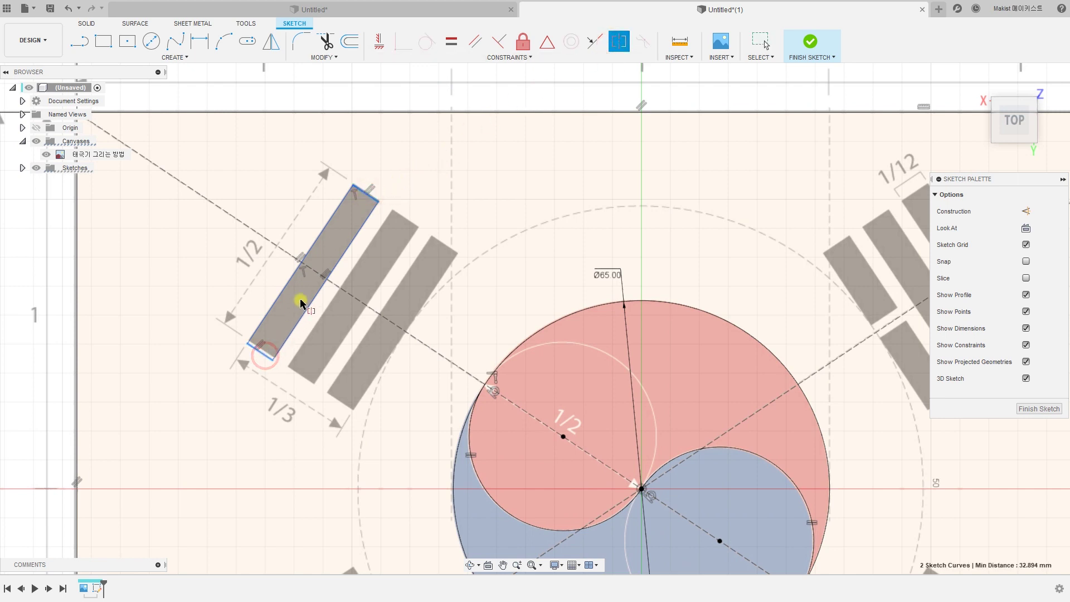
{"action": "left_click", "coordinate": [314, 275]}
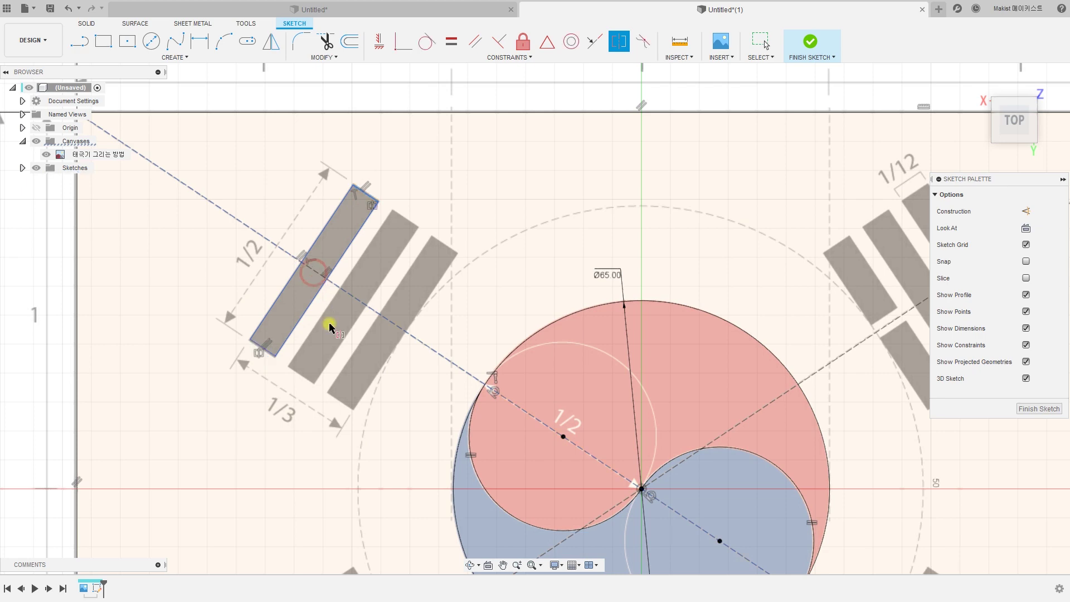
{"action": "left_click", "coordinate": [273, 358]}
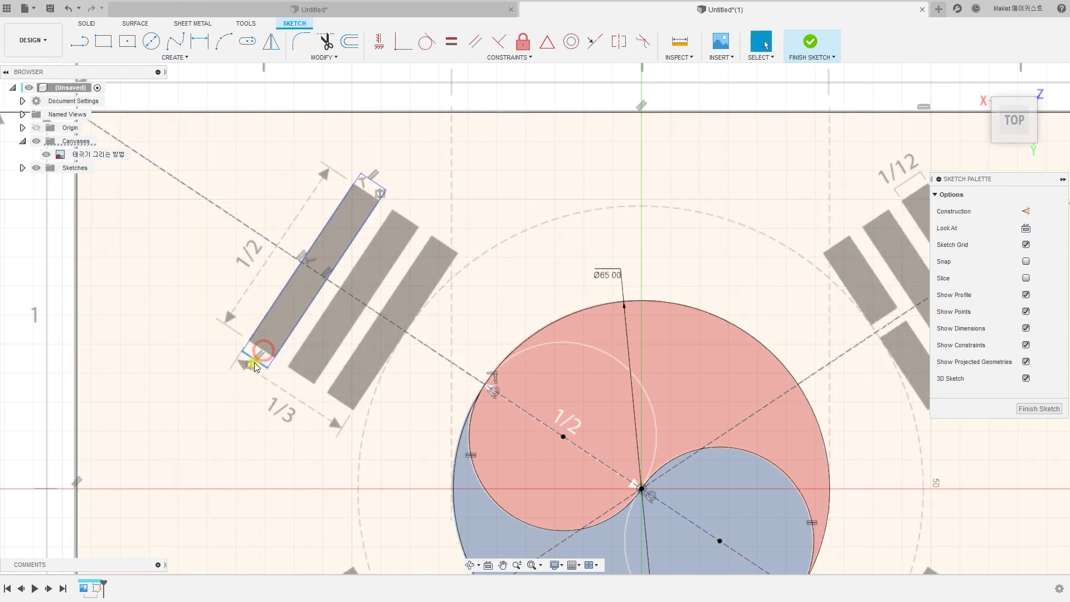
- Dimension the short end of the upper-left trigram's bar rectangle and set its width to 5 mm
{"action": "left_click", "coordinate": [264, 356]}
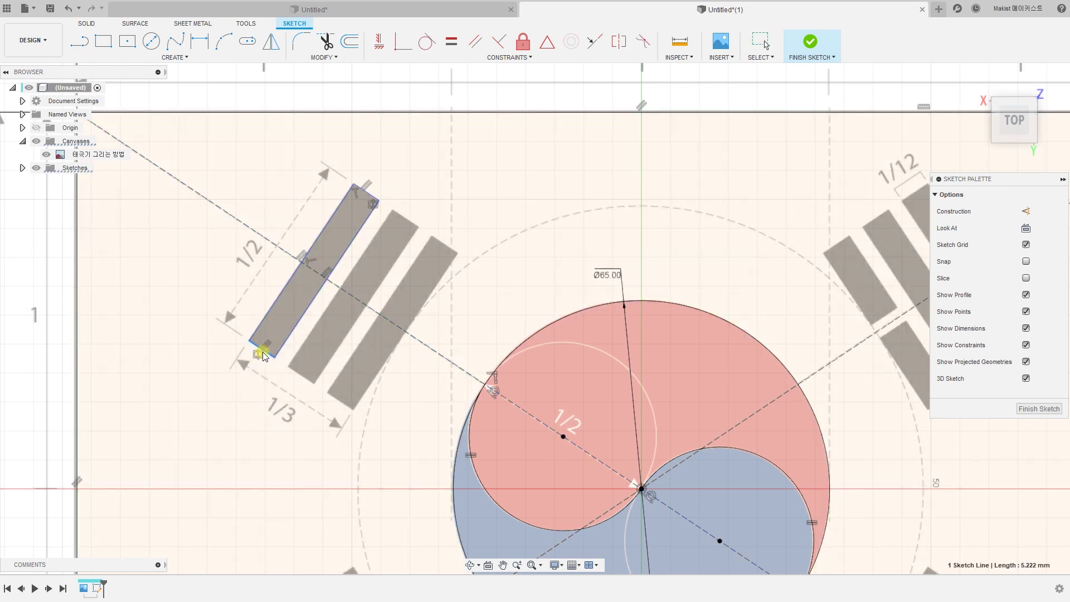
{"action": "key", "text": "d"}
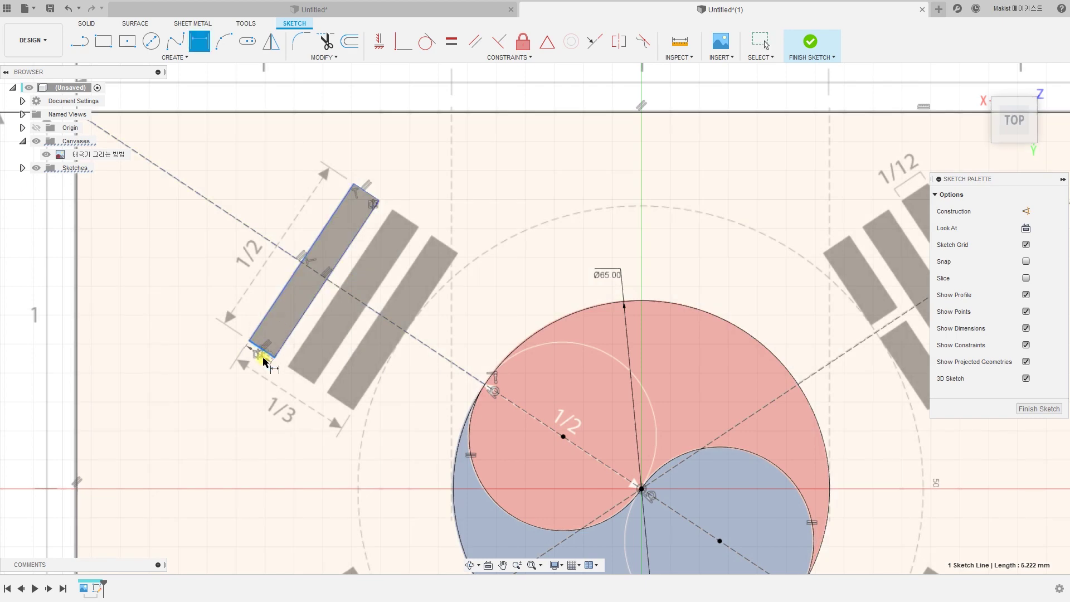
{"action": "key", "text": "Escape"}
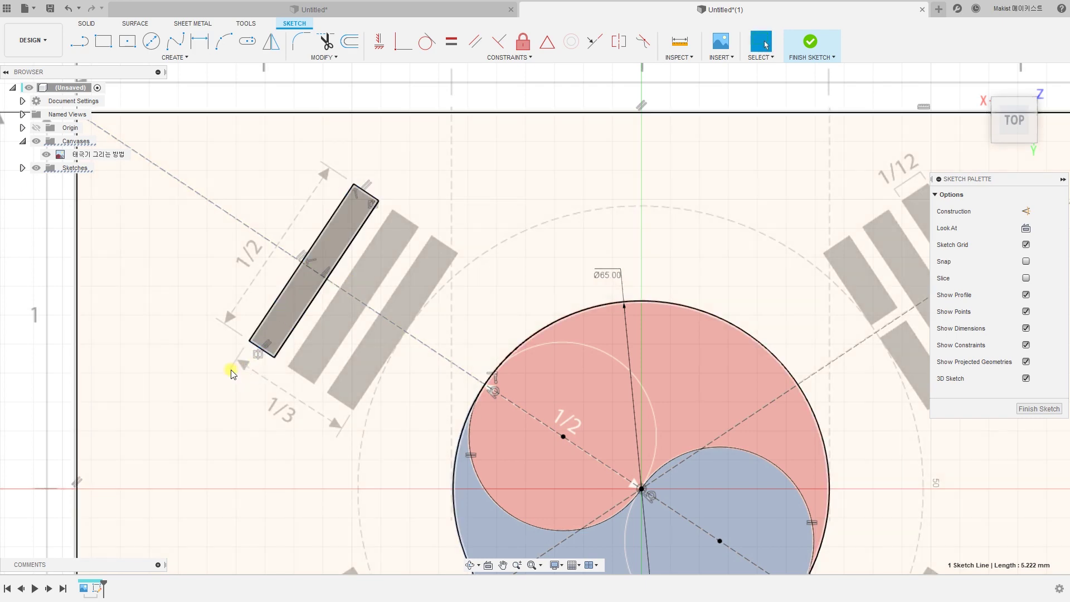
{"action": "key", "text": "d"}
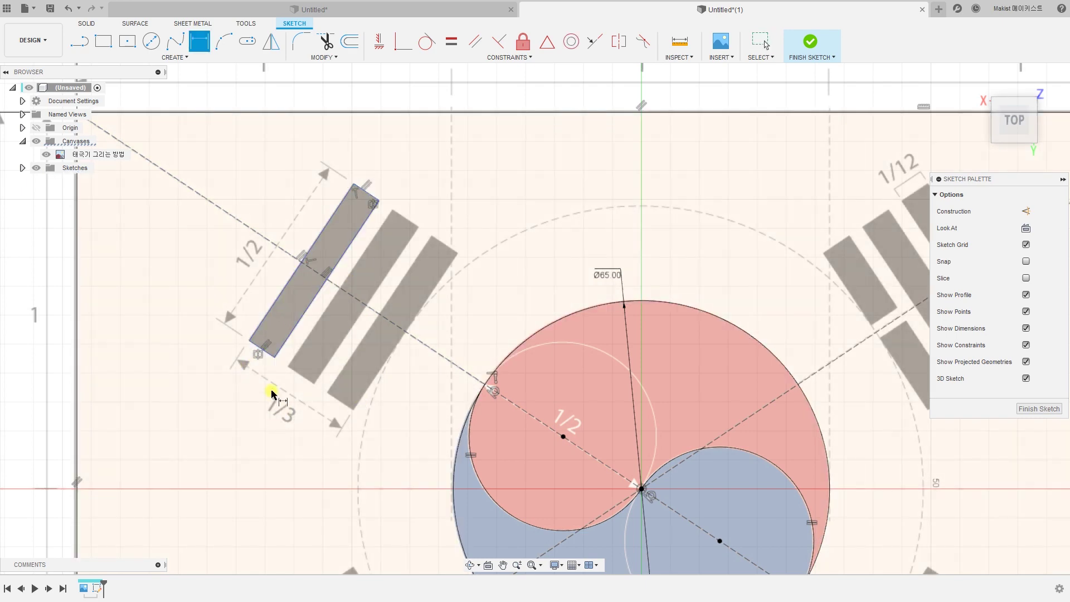
{"action": "left_click", "coordinate": [264, 352]}
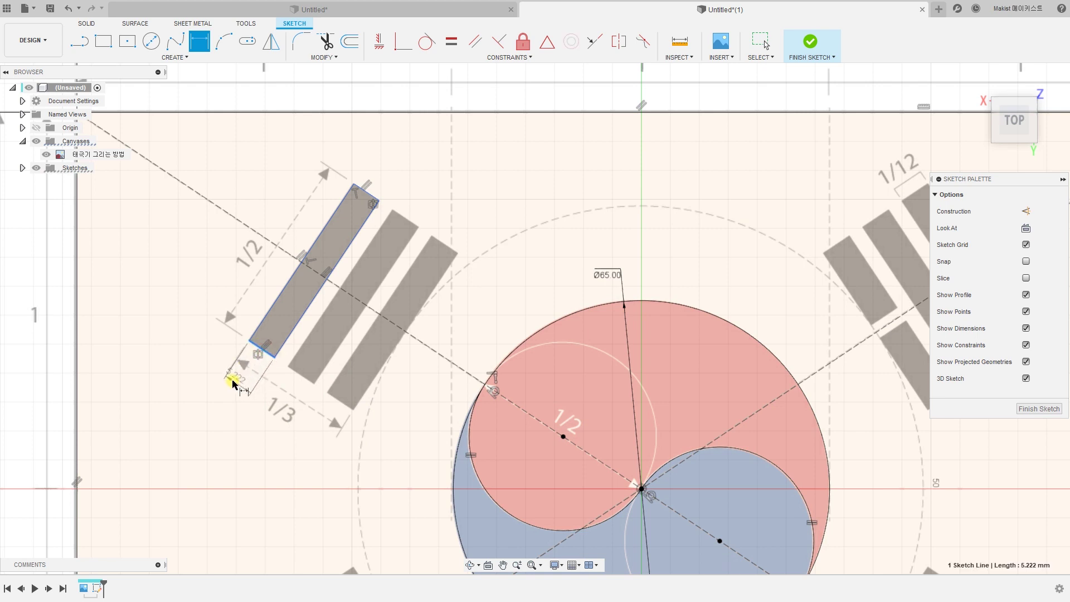
{"action": "left_click", "coordinate": [234, 383]}
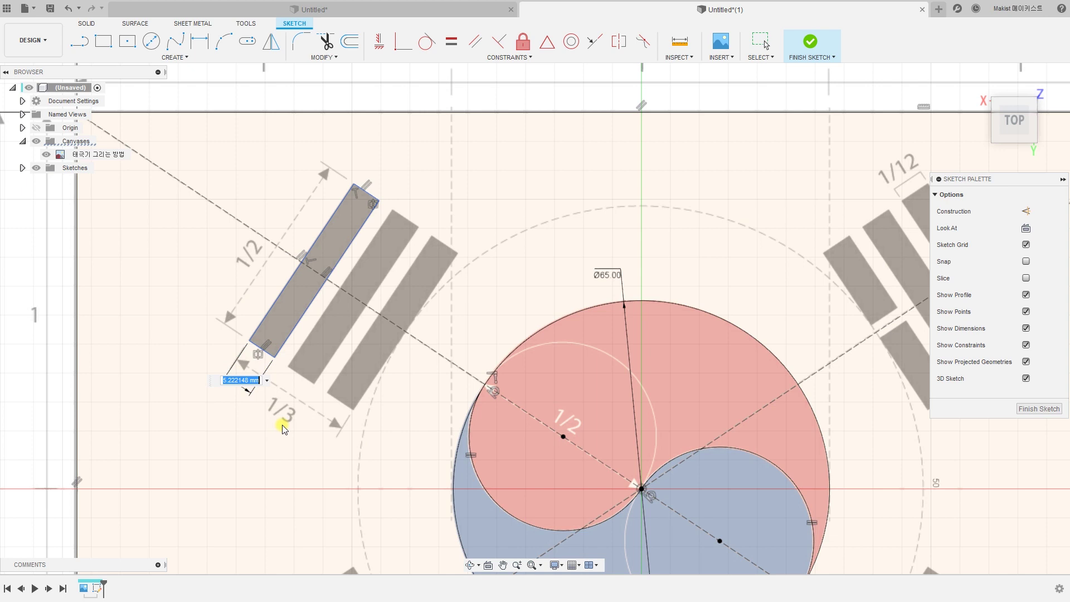
{"action": "key", "text": "Return"}
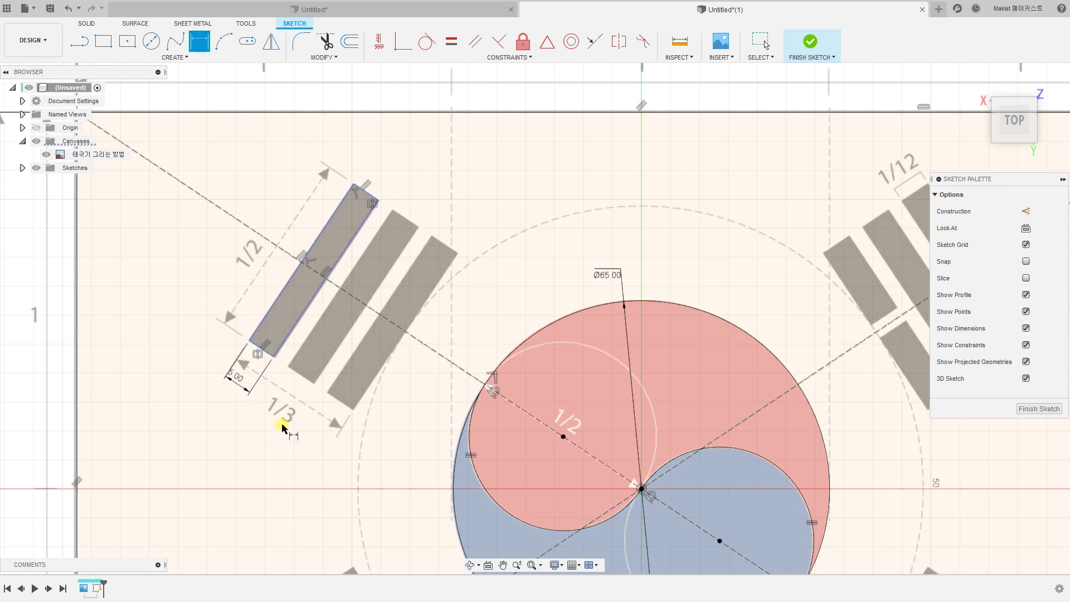
- Dimension the long side of the bar rectangle parallel to the bar and set its length to 33 mm
{"action": "left_click", "coordinate": [264, 317]}
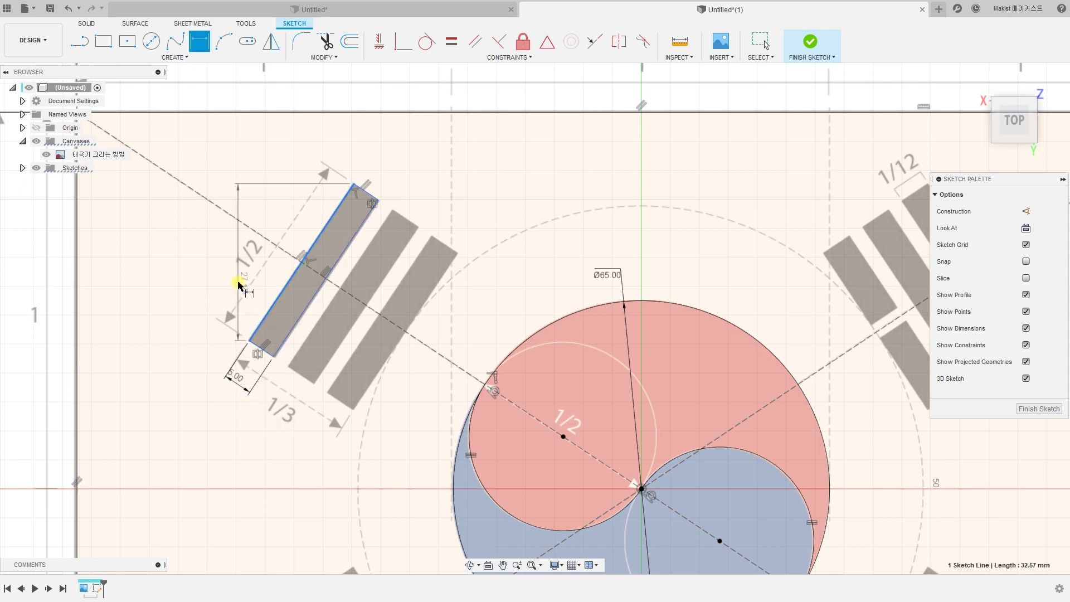
{"action": "left_click", "coordinate": [265, 219]}
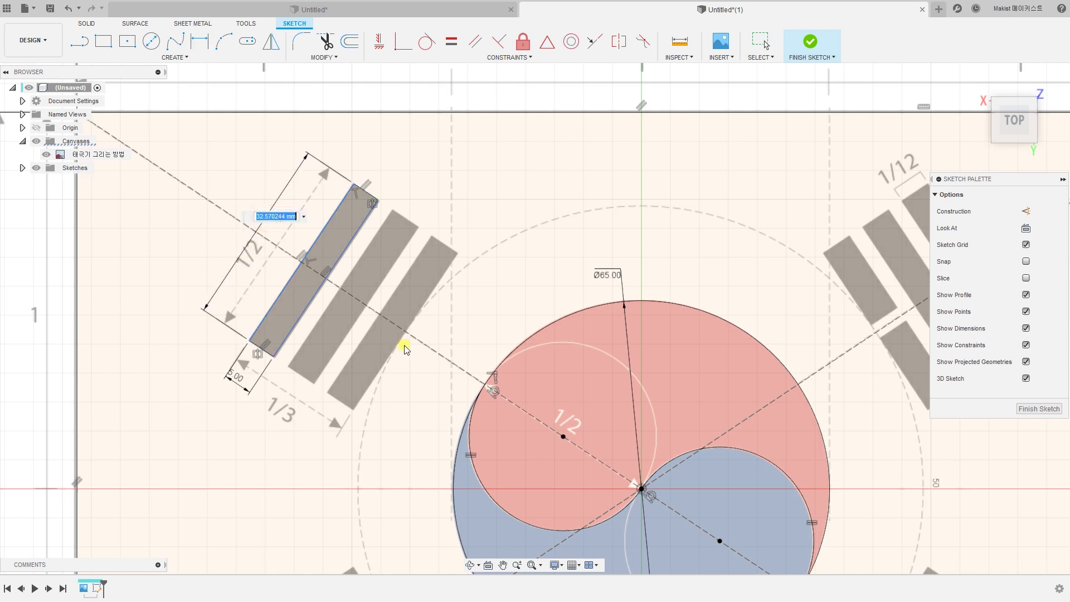
{"action": "key", "text": "Return"}
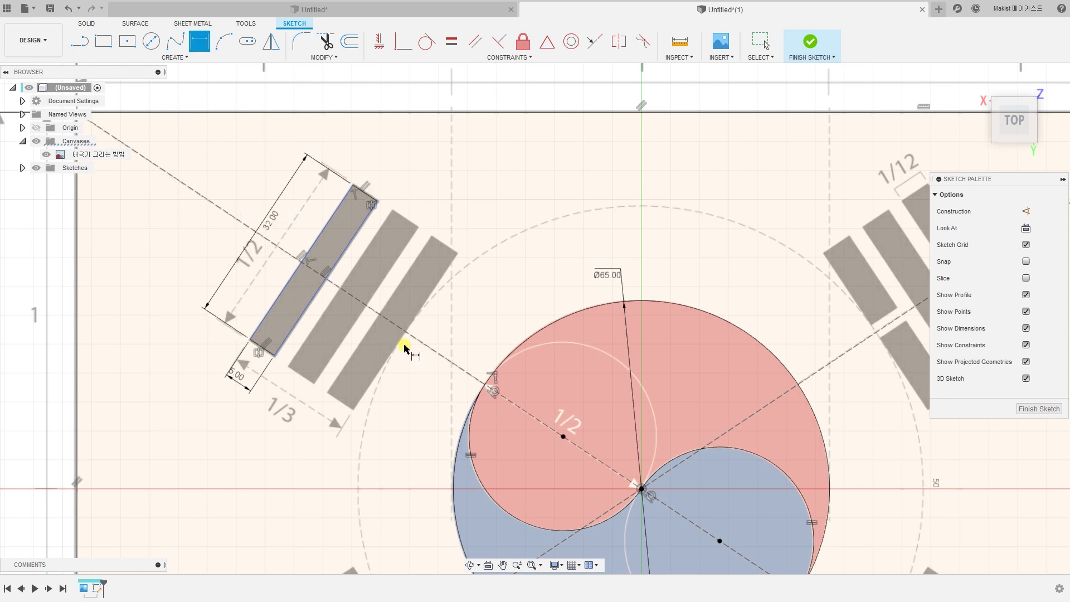
{"action": "double_click", "coordinate": [271, 222]}
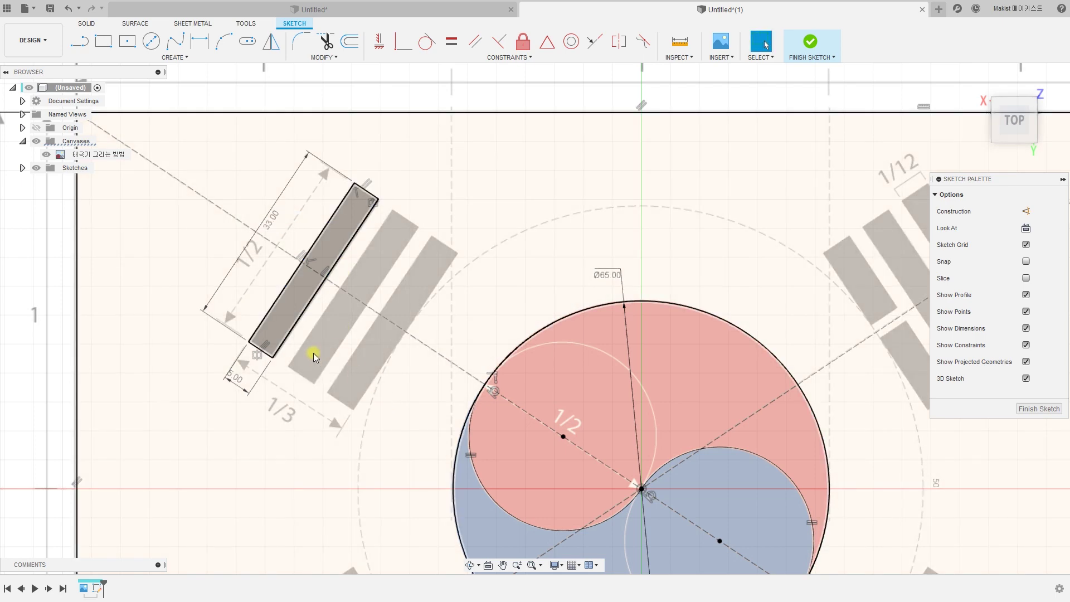
- Draw a circle about 97 mm in diameter from the flag's centre over the canvas's dashed circle around the taegeuk
{"action": "middle_click_drag", "start_coordinate": [313, 353], "coordinate": [243, 340]}
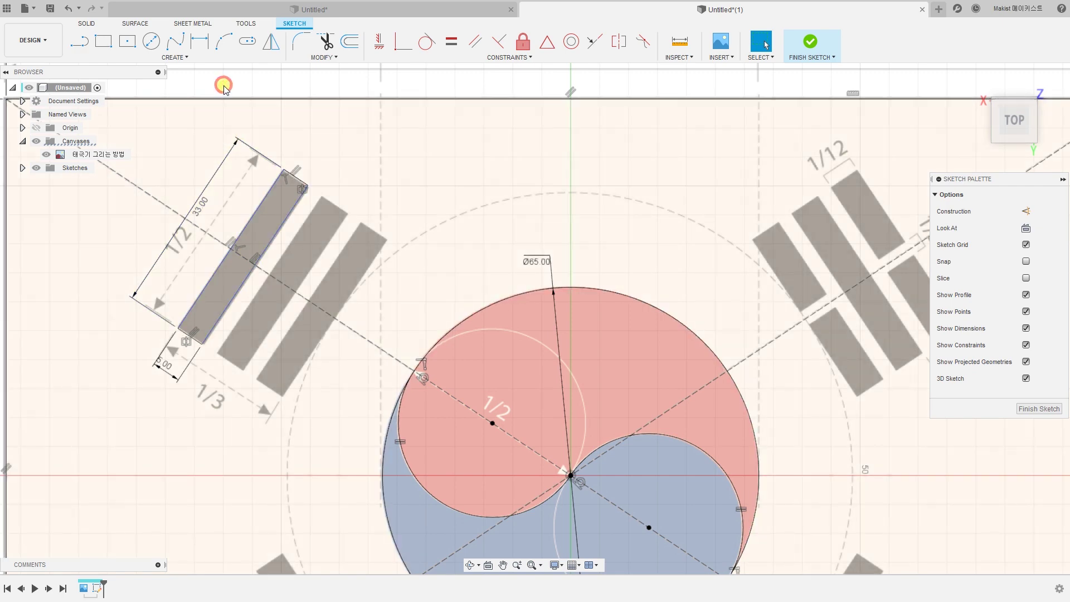
{"action": "scroll", "coordinate": [418, 429], "scroll_direction": "down", "scroll_amount": 3}
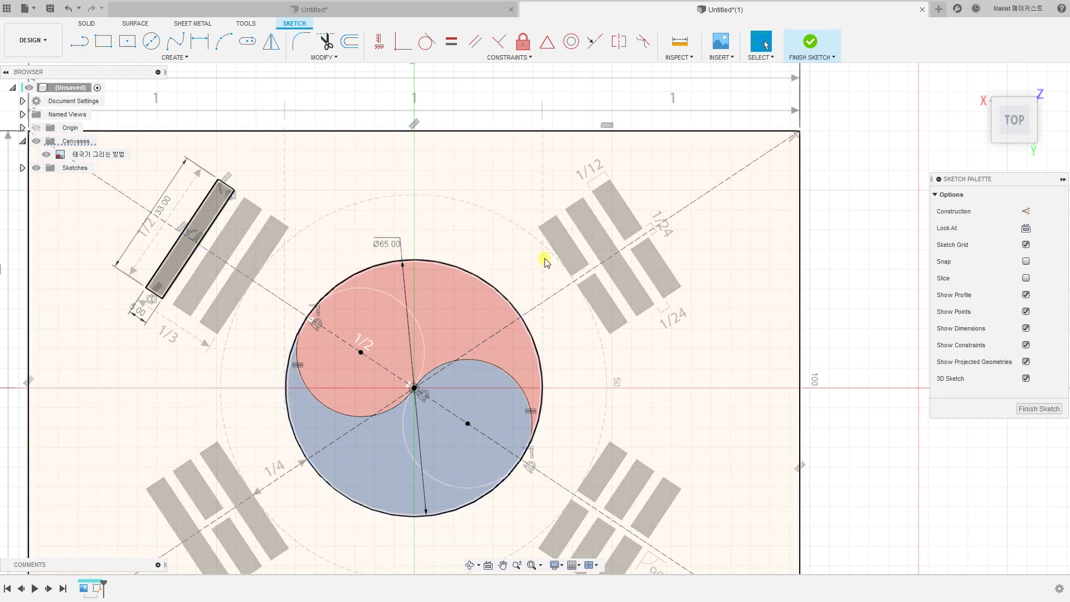
{"action": "scroll", "coordinate": [624, 436], "scroll_direction": "down", "scroll_amount": 2}
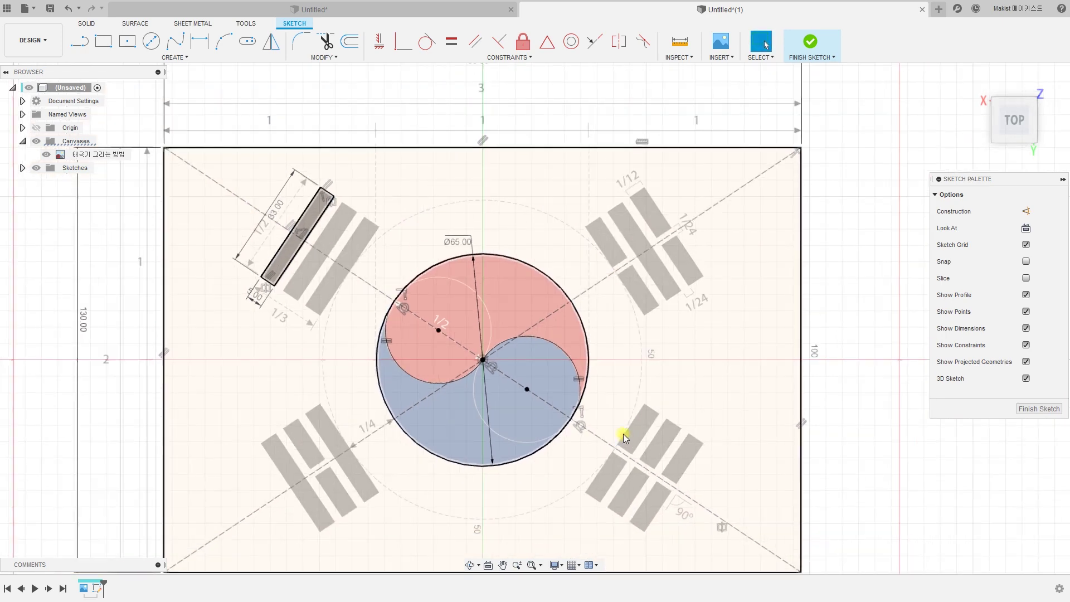
{"action": "scroll", "coordinate": [831, 343], "scroll_direction": "up", "scroll_amount": 2}
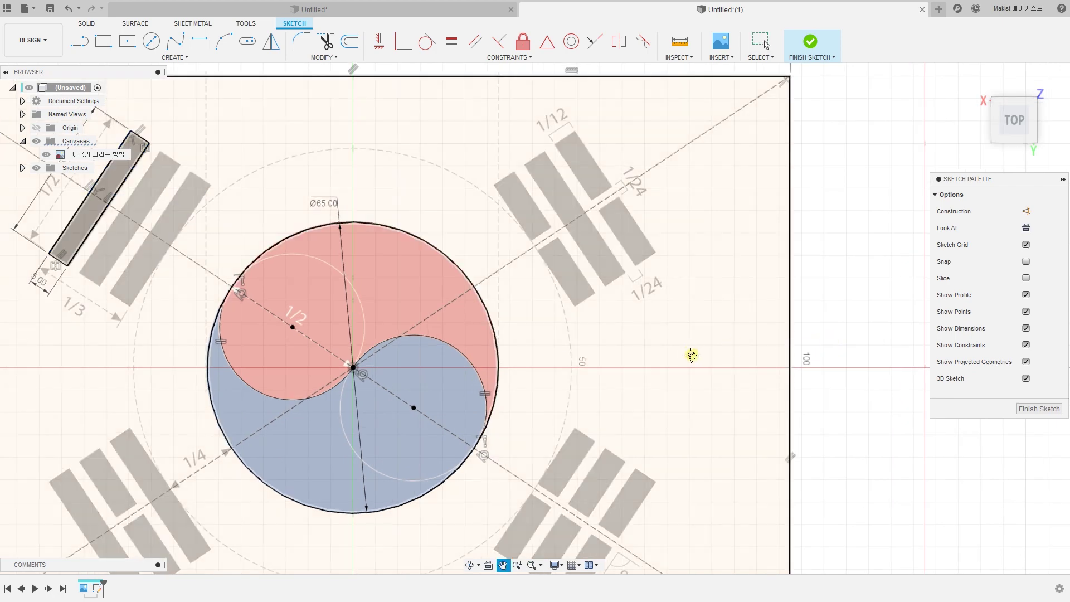
{"action": "middle_click_drag", "start_coordinate": [690, 353], "coordinate": [744, 357]}
{"action": "scroll", "coordinate": [780, 361], "scroll_direction": "down", "scroll_amount": 1}
{"action": "left_click", "coordinate": [860, 372]}
{"action": "left_click", "coordinate": [860, 390]}
{"action": "key", "text": "c"}
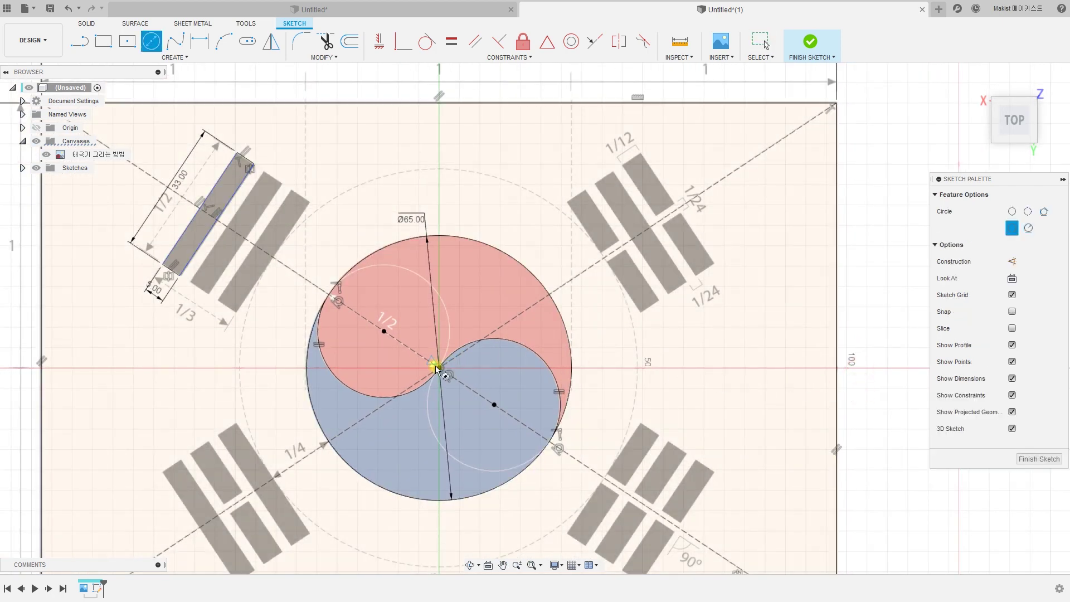
{"action": "scroll", "coordinate": [462, 396], "scroll_direction": "up", "scroll_amount": 2}
{"action": "left_click", "coordinate": [422, 348]}
{"action": "left_click", "coordinate": [756, 305]}
{"action": "scroll", "coordinate": [737, 330], "scroll_direction": "down", "scroll_amount": 3}
{"action": "middle_click_drag", "start_coordinate": [727, 336], "coordinate": [605, 412]}
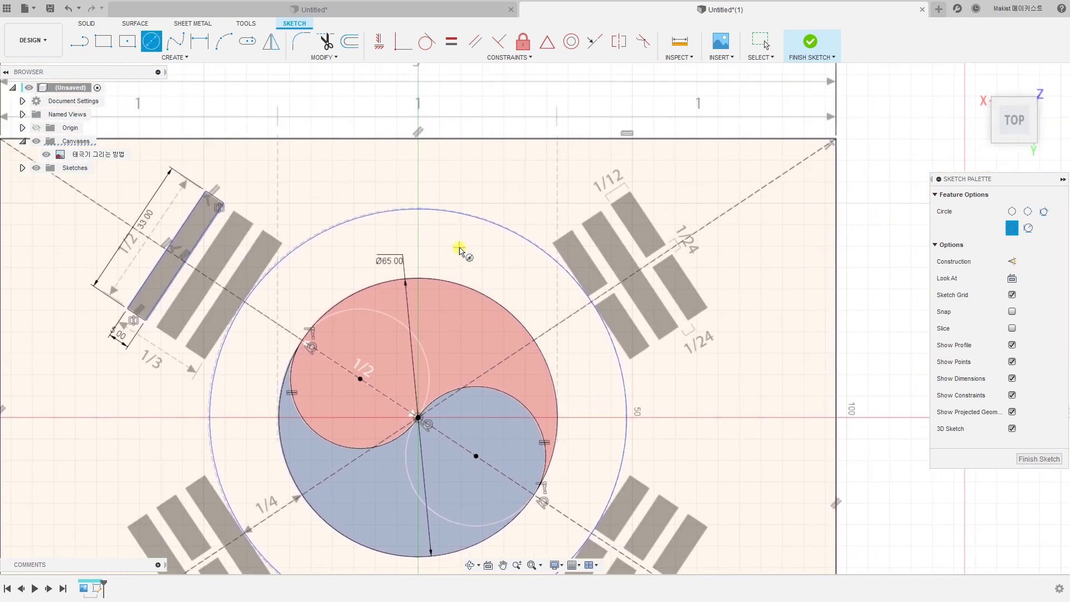
- Dimension the new outer circle's diameter as 97 mm
{"action": "key", "text": "d"}
{"action": "left_click", "coordinate": [435, 211]}
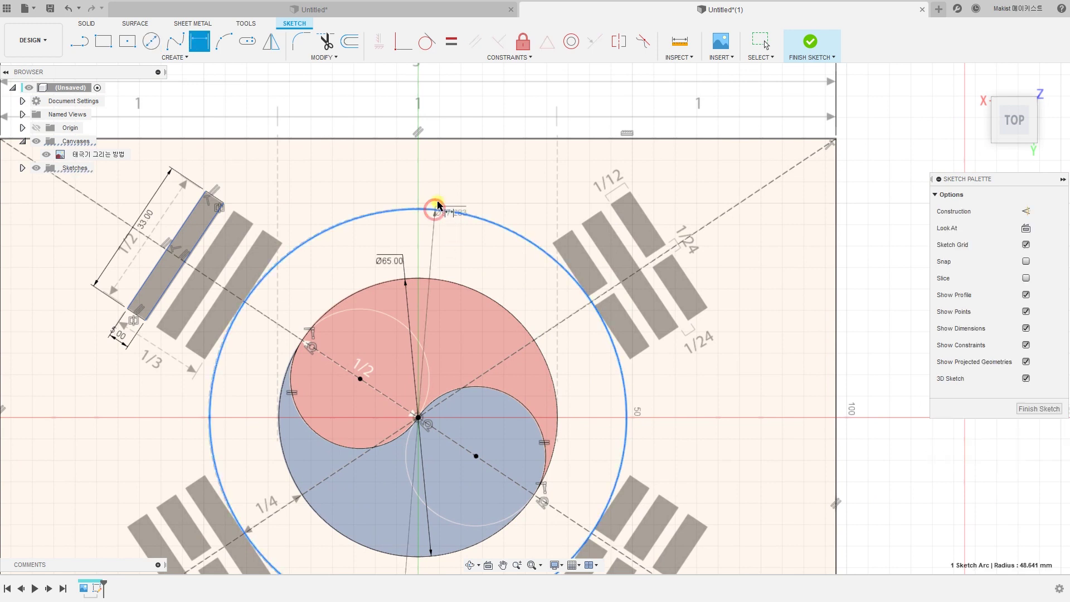
{"action": "left_click", "coordinate": [478, 245]}
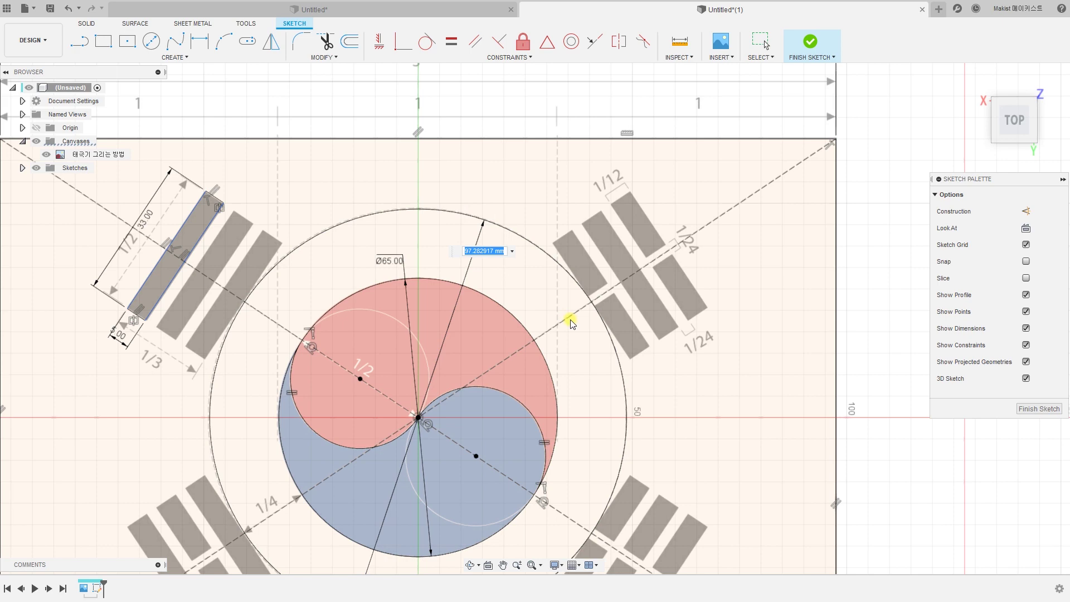
{"action": "type", "text": "97"}
{"action": "key", "text": "Return"}
{"action": "scroll", "coordinate": [473, 299], "scroll_direction": "up", "scroll_amount": 1}
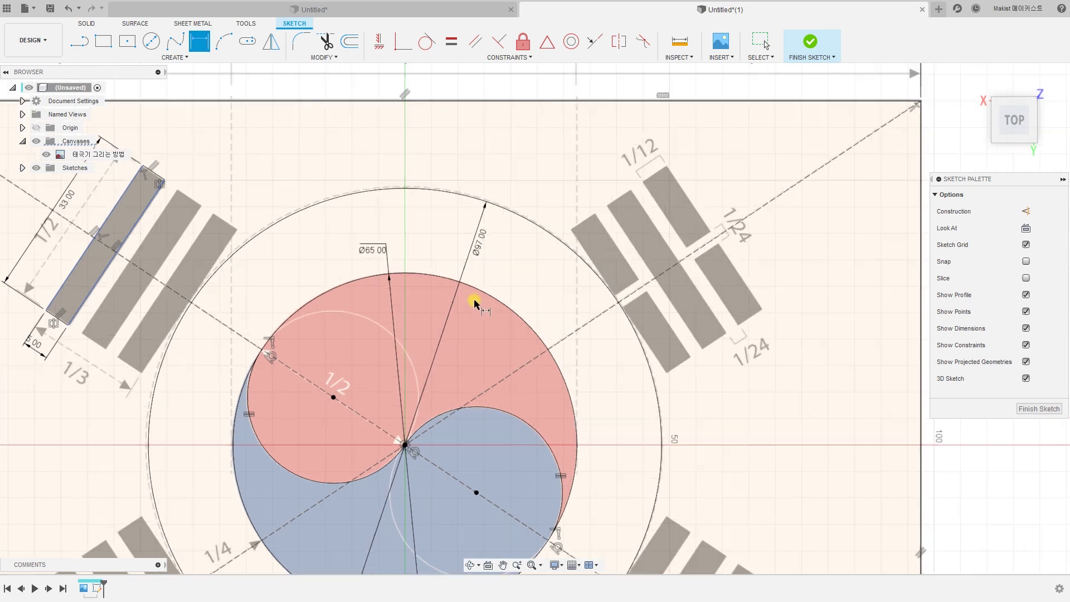
{"action": "scroll", "coordinate": [470, 286], "scroll_direction": "up", "scroll_amount": 1}
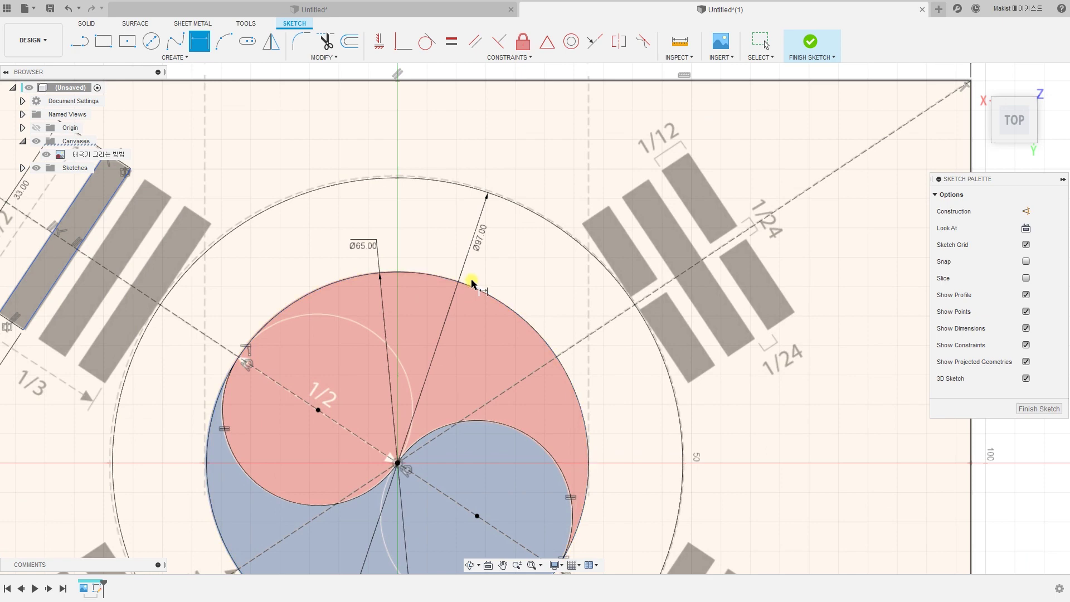
- Set the outer circle's diameter to 98 mm to match the canvas's dashed circle
{"action": "double_click", "coordinate": [483, 243]}
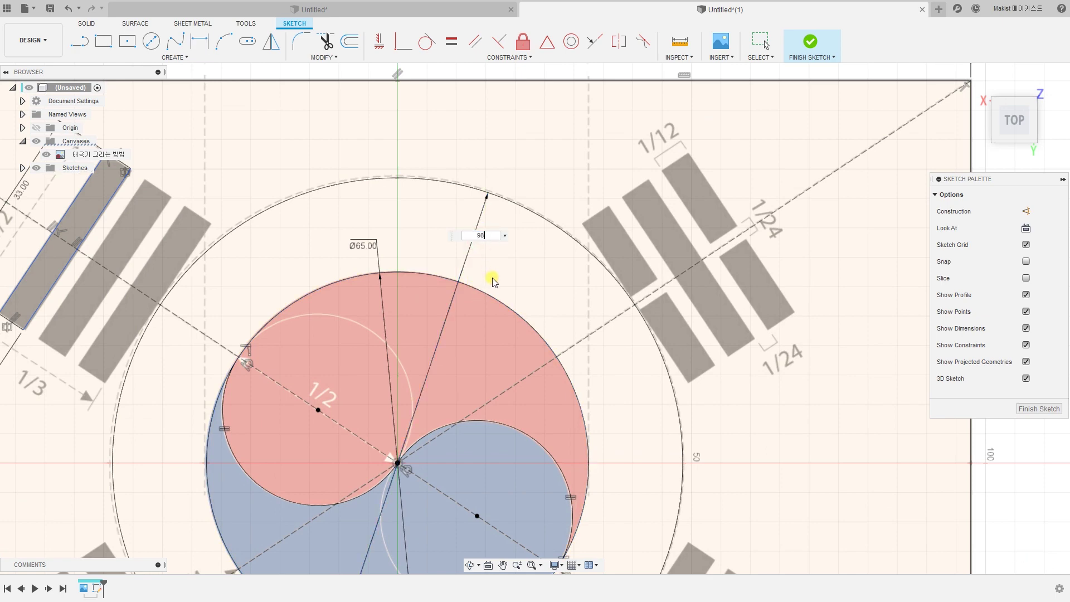
{"action": "type", "text": "98"}
{"action": "key", "text": "Return"}
{"action": "scroll", "coordinate": [493, 280], "scroll_direction": "down", "scroll_amount": 3}
{"action": "middle_click_drag", "start_coordinate": [502, 306], "coordinate": [561, 264]}
{"action": "key", "text": "Escape"}
- Make the bar rectangle's inner long side tangent to the 98 mm circle, moving it over the trigram's innermost bar
{"action": "scroll", "coordinate": [318, 245], "scroll_direction": "up", "scroll_amount": 4}
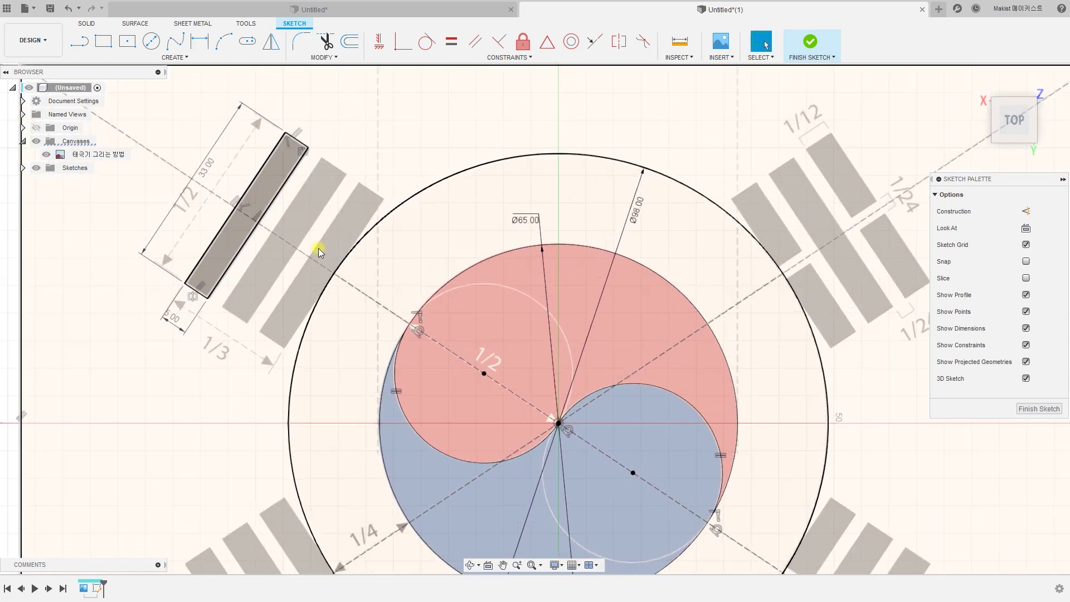
{"action": "left_click", "coordinate": [232, 250]}
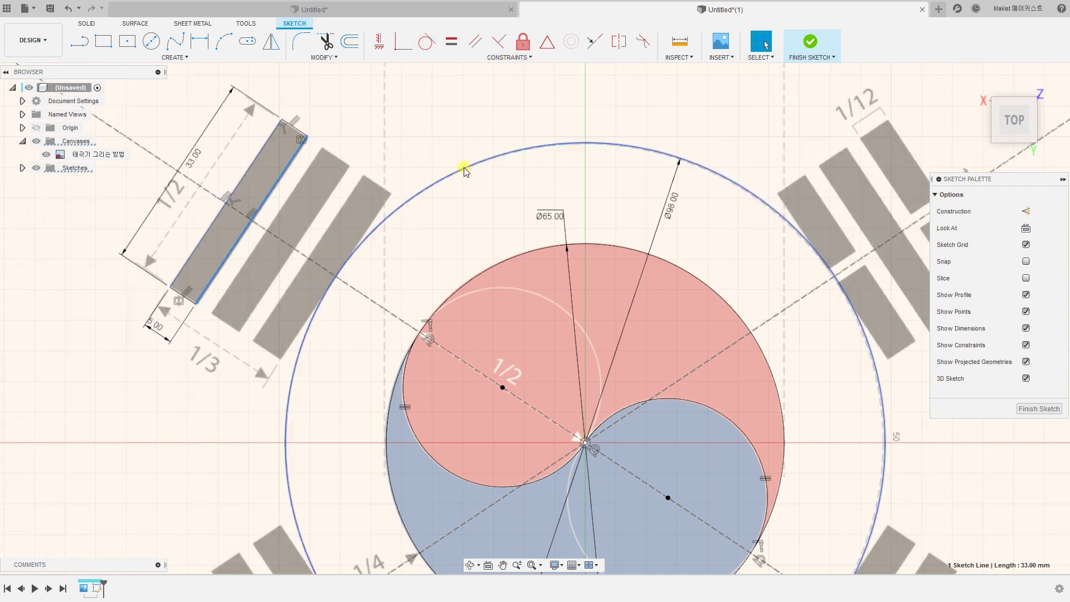
{"action": "left_click", "coordinate": [426, 134]}
{"action": "scroll", "coordinate": [454, 92], "scroll_direction": "down", "scroll_amount": 5}
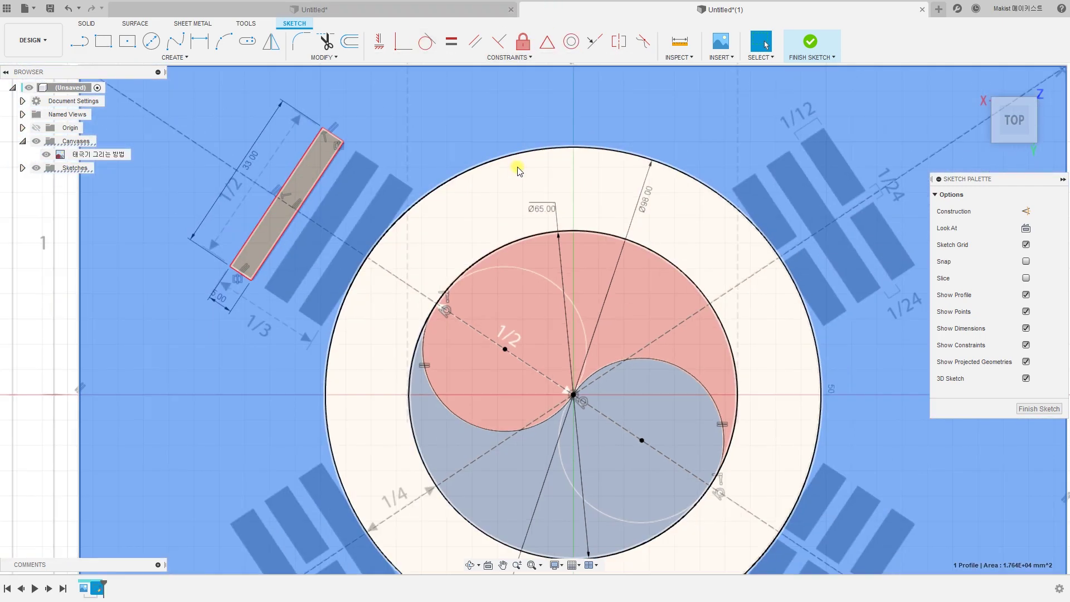
{"action": "left_click", "coordinate": [464, 90]}
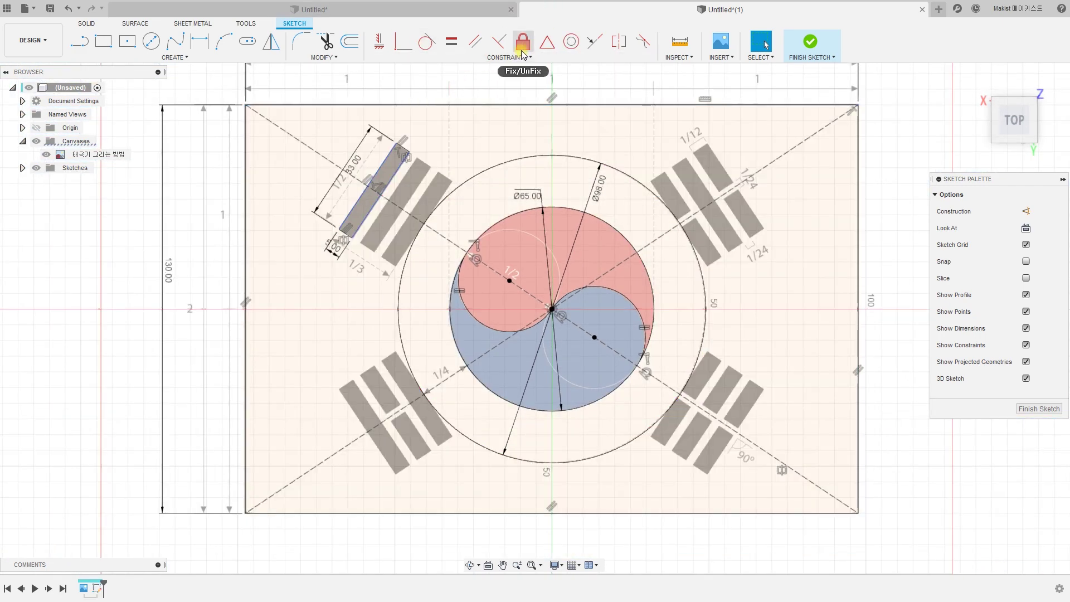
{"action": "left_click", "coordinate": [426, 48]}
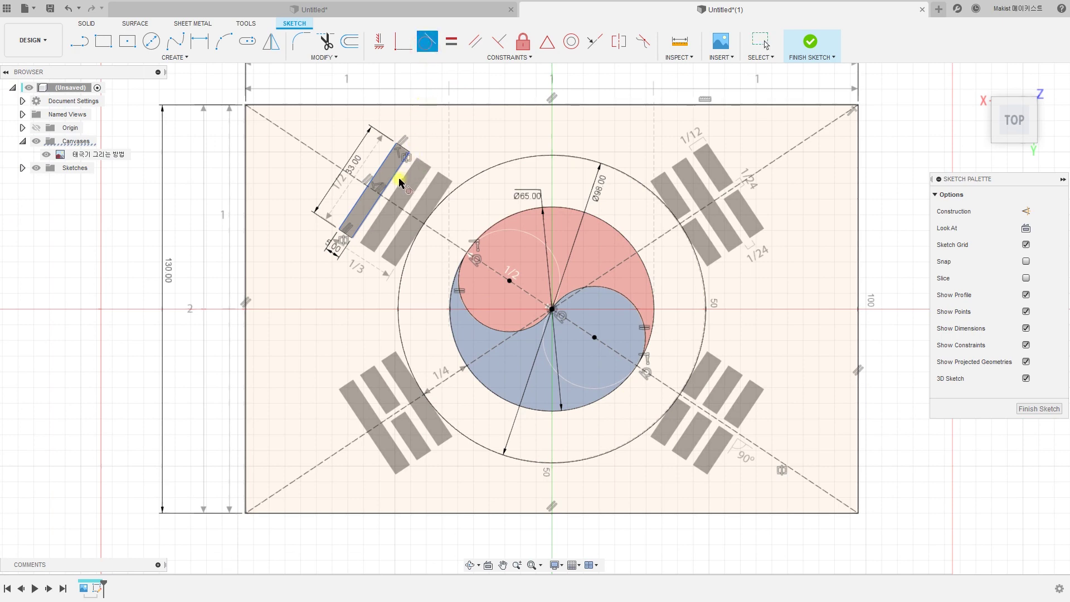
{"action": "left_click", "coordinate": [433, 213]}
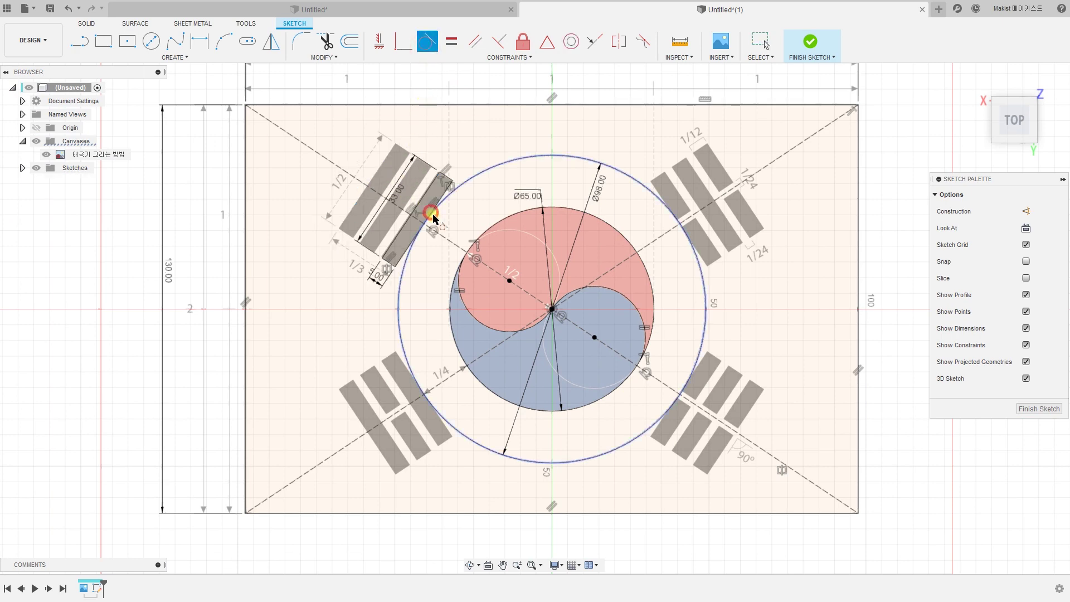
{"action": "key", "text": "Escape"}
- Convert the 98 mm circle around the taegeuk to construction geometry
{"action": "scroll", "coordinate": [461, 269], "scroll_direction": "up", "scroll_amount": 4}
{"action": "left_click", "coordinate": [478, 118]}
{"action": "key", "text": "x"}
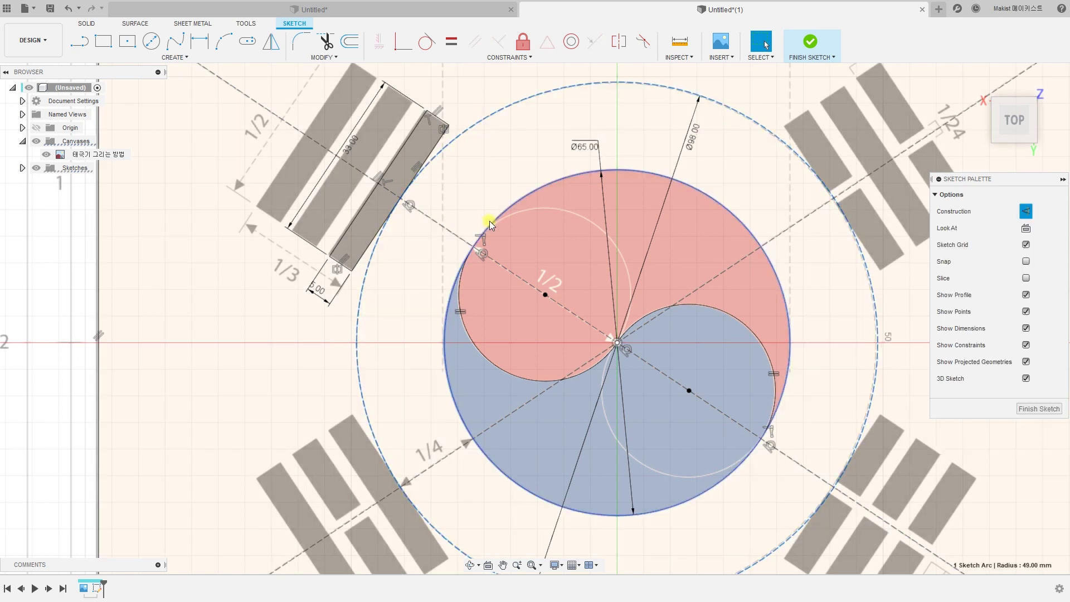
{"action": "scroll", "coordinate": [488, 228], "scroll_direction": "down", "scroll_amount": 5}
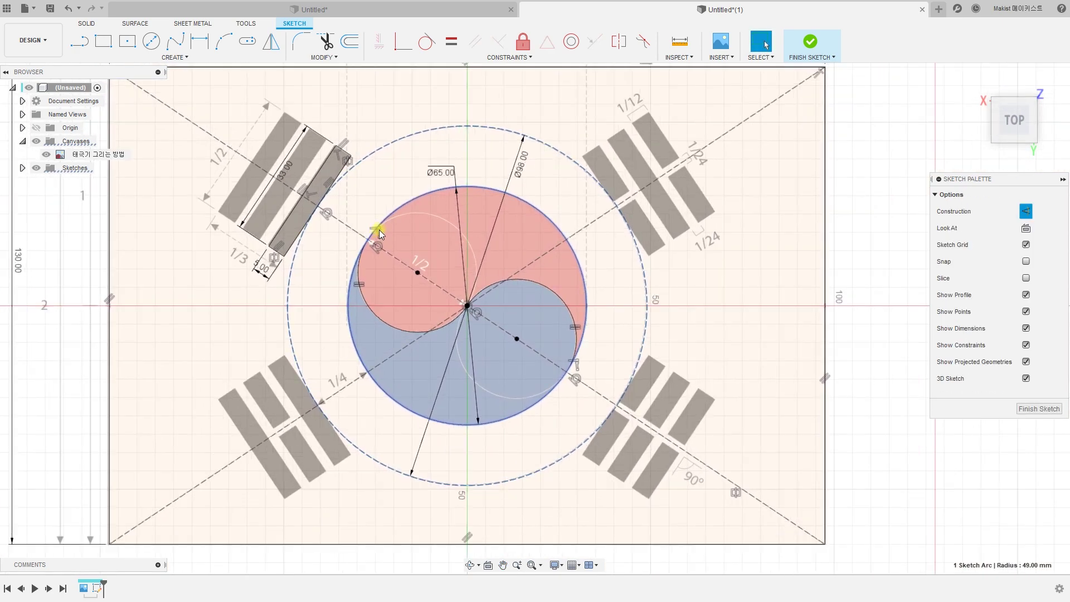
{"action": "scroll", "coordinate": [379, 226], "scroll_direction": "down", "scroll_amount": 3}
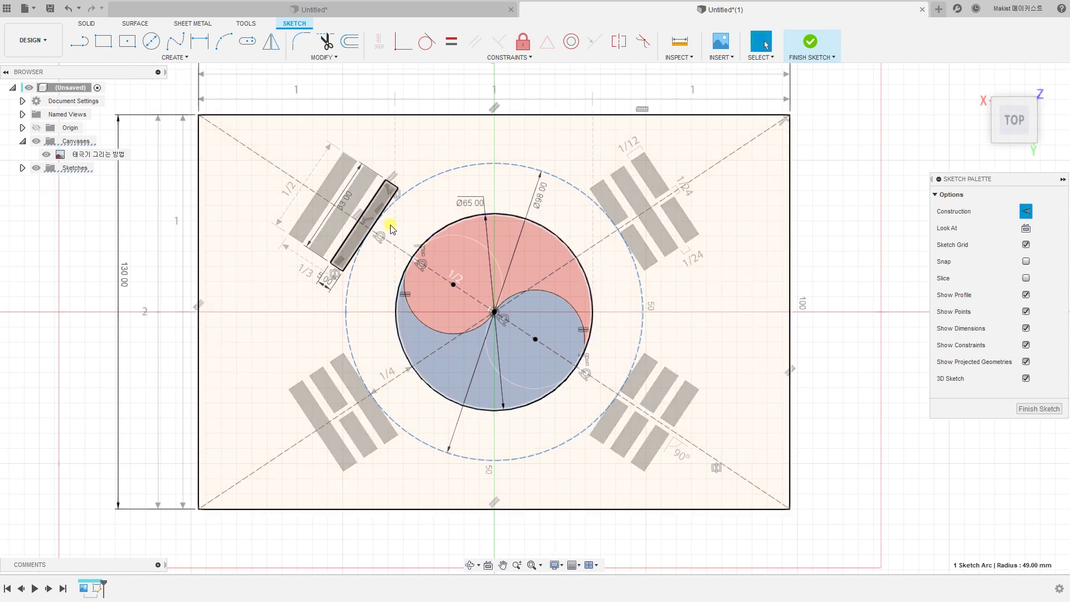
{"action": "scroll", "coordinate": [427, 179], "scroll_direction": "up", "scroll_amount": 4}
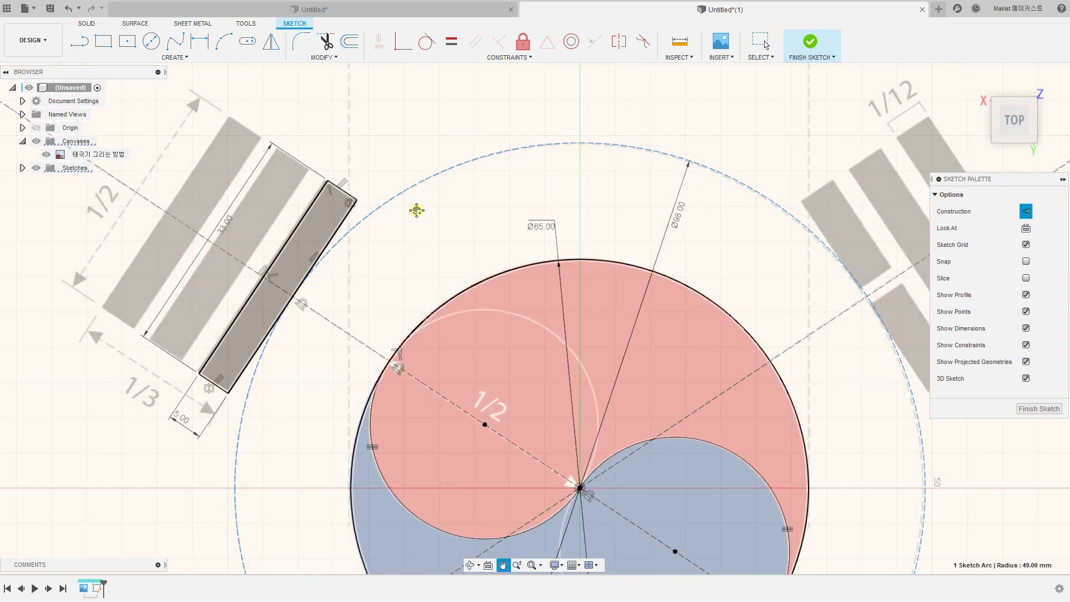
{"action": "scroll", "coordinate": [419, 279], "scroll_direction": "up", "scroll_amount": 2}
{"action": "left_click", "coordinate": [381, 129]}
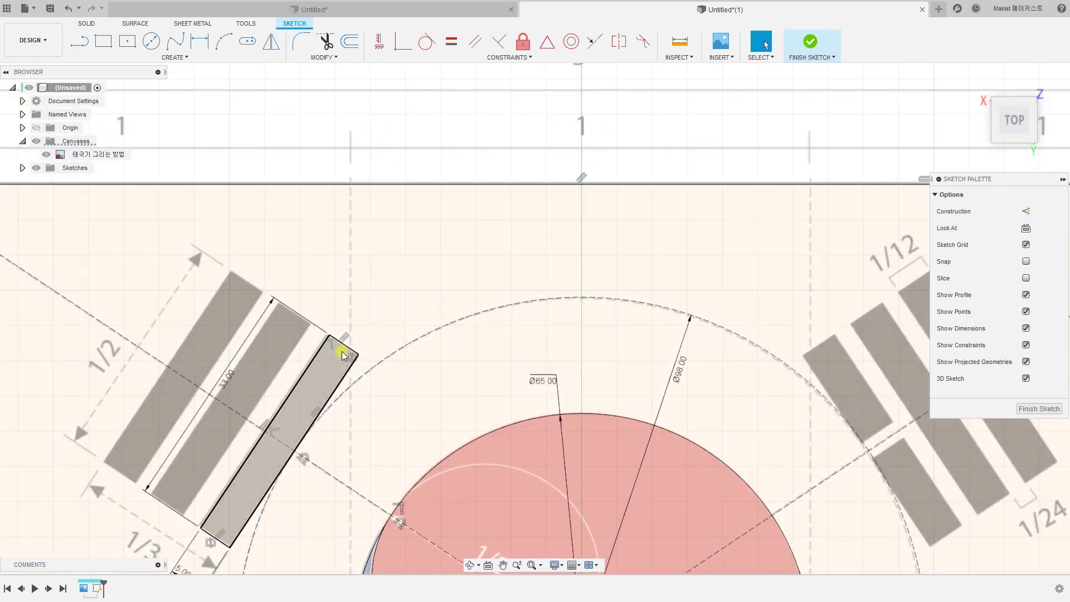
- Start a rectangular sketch pattern of the bar rectangle's four sides, directed along the flag's diagonal construction line through the bar
{"action": "scroll", "coordinate": [344, 357], "scroll_direction": "down", "scroll_amount": 5}
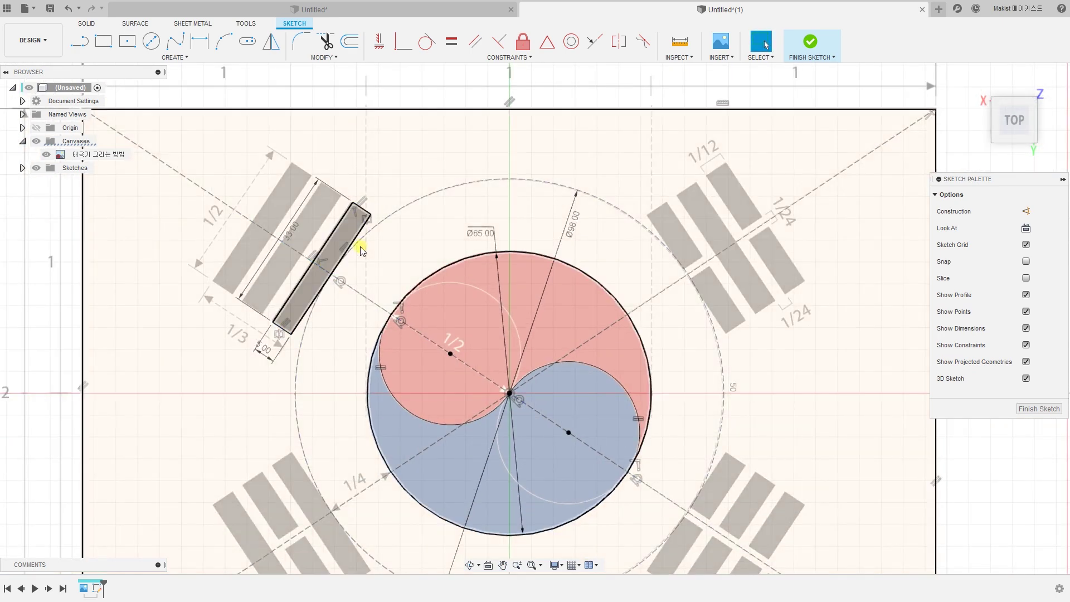
{"action": "left_click", "coordinate": [175, 57]}
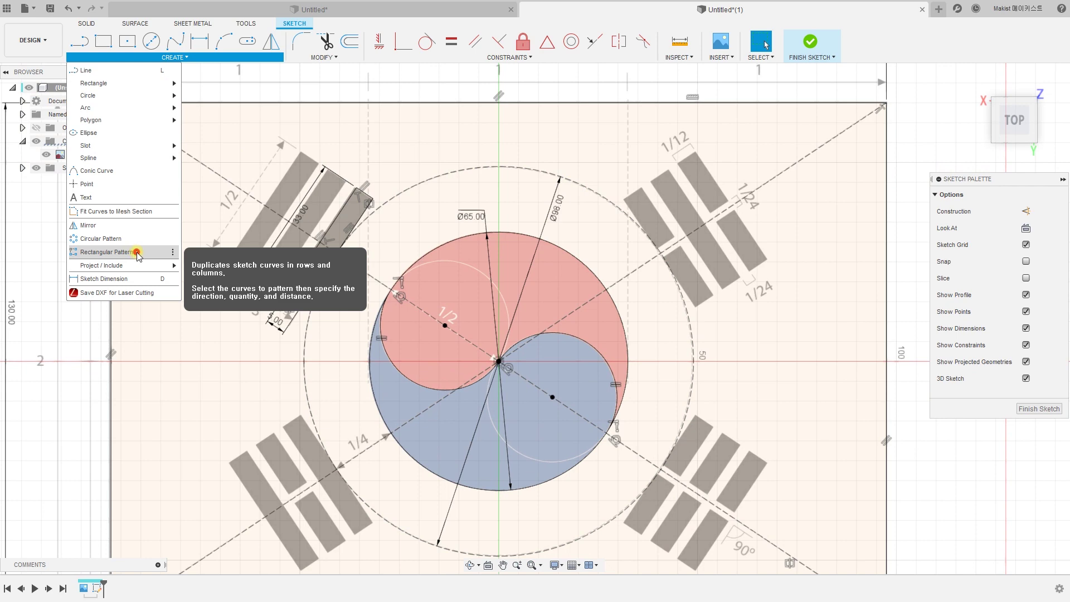
{"action": "left_click", "coordinate": [136, 253]}
{"action": "scroll", "coordinate": [313, 287], "scroll_direction": "up", "scroll_amount": 2}
{"action": "left_click", "coordinate": [282, 305]}
{"action": "left_click", "coordinate": [288, 286]}
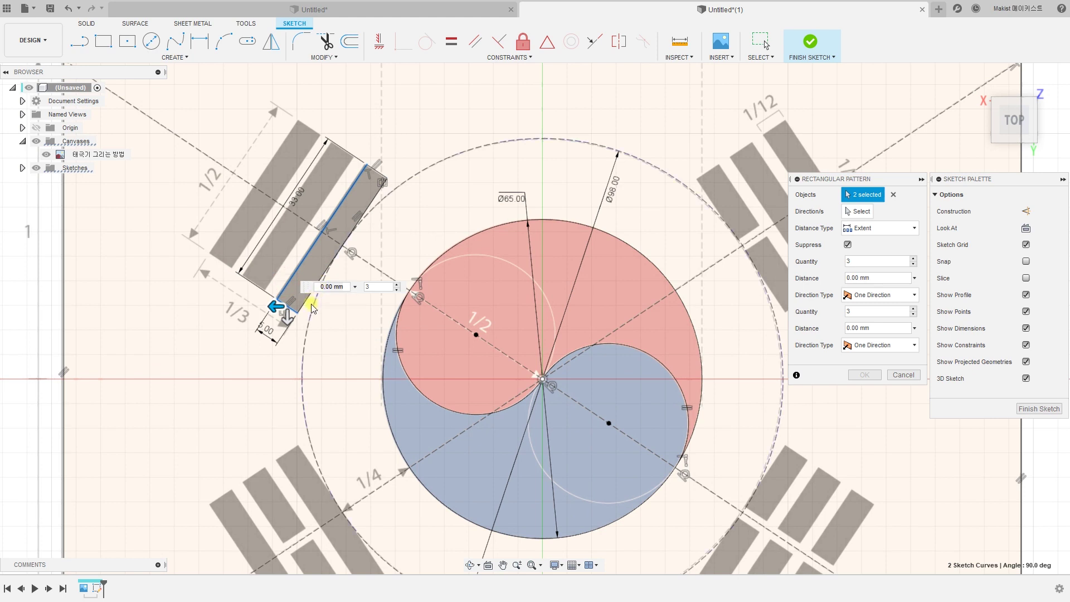
{"action": "left_click", "coordinate": [375, 177]}
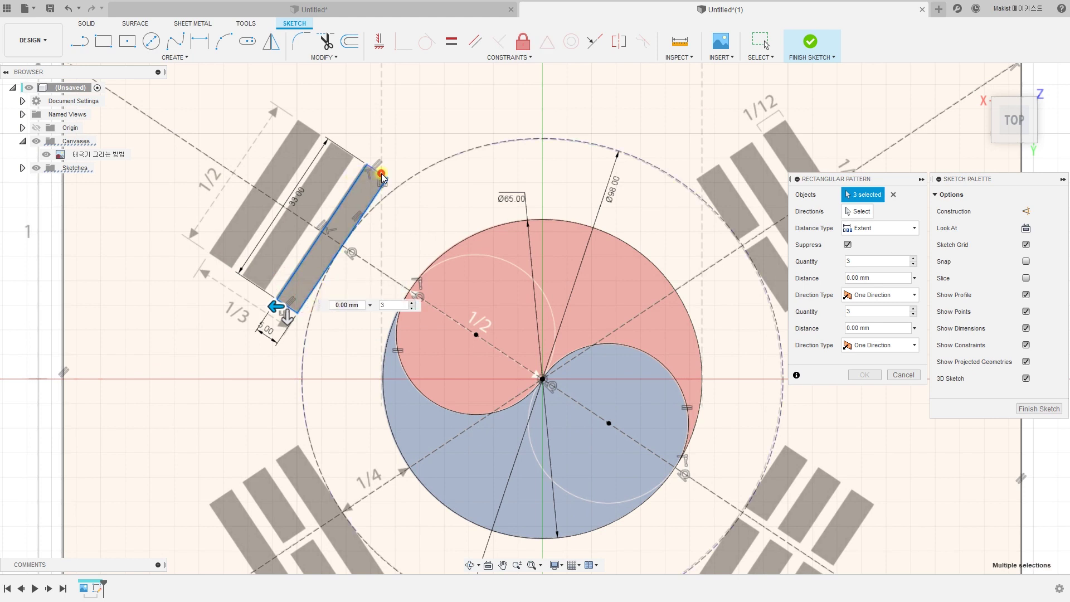
{"action": "left_click", "coordinate": [381, 175]}
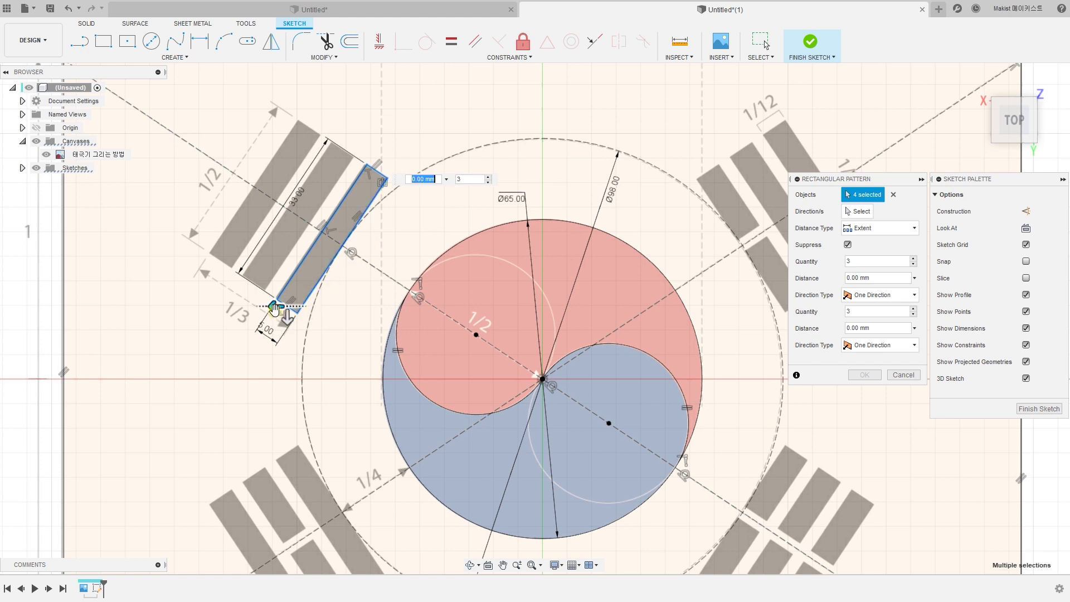
{"action": "key", "text": "Tab"}
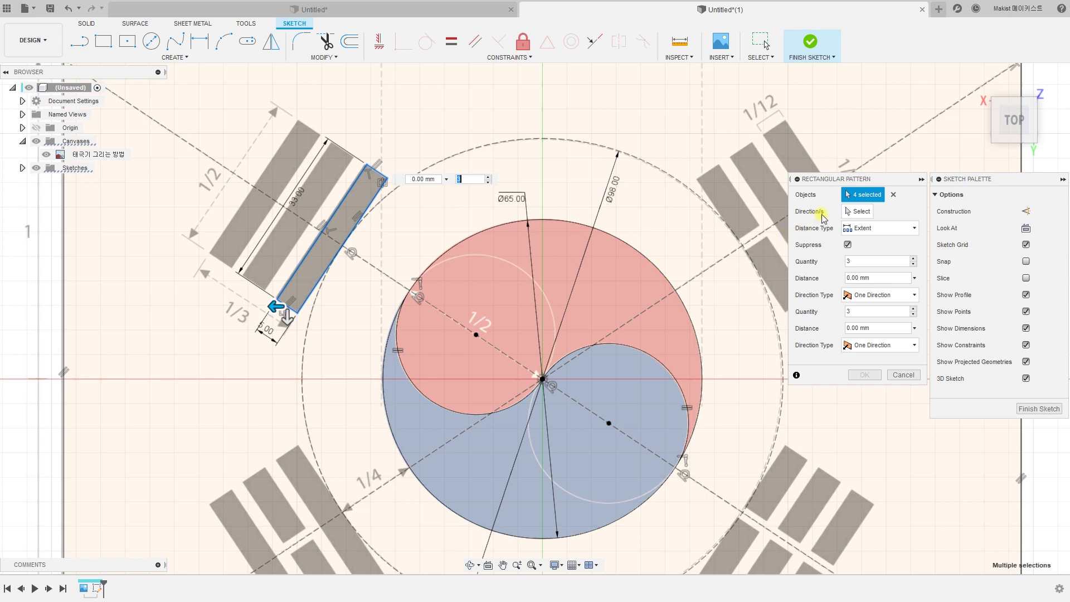
{"action": "left_click", "coordinate": [857, 213]}
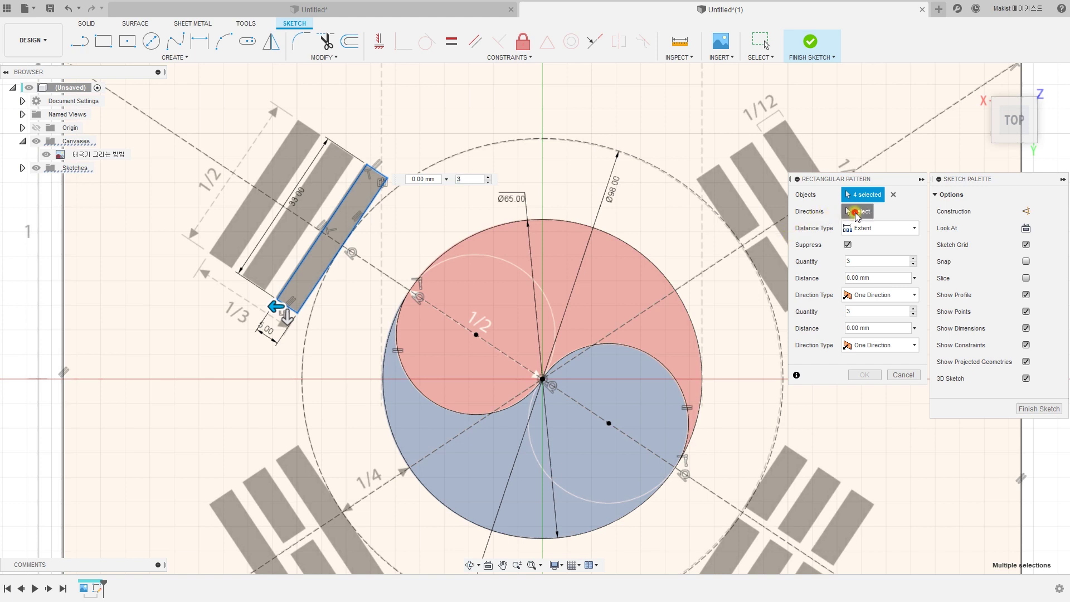
{"action": "left_click", "coordinate": [206, 157]}
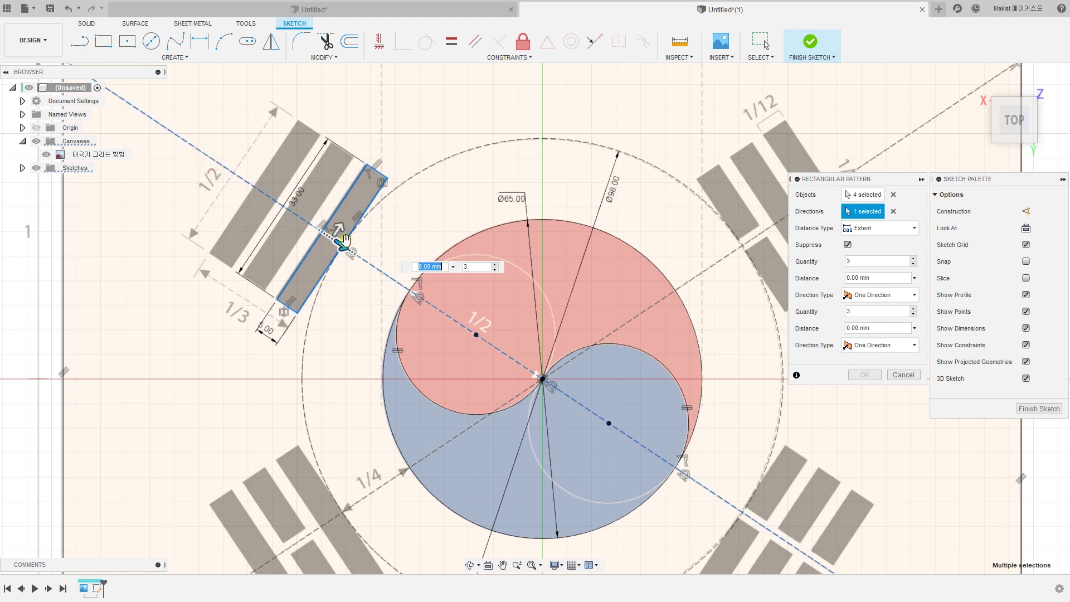
- Create the pattern with three bars over an extent of -16.50 mm, matching the canvas's upper-left trigram
{"action": "left_click_drag", "start_coordinate": [342, 244], "coordinate": [271, 208]}
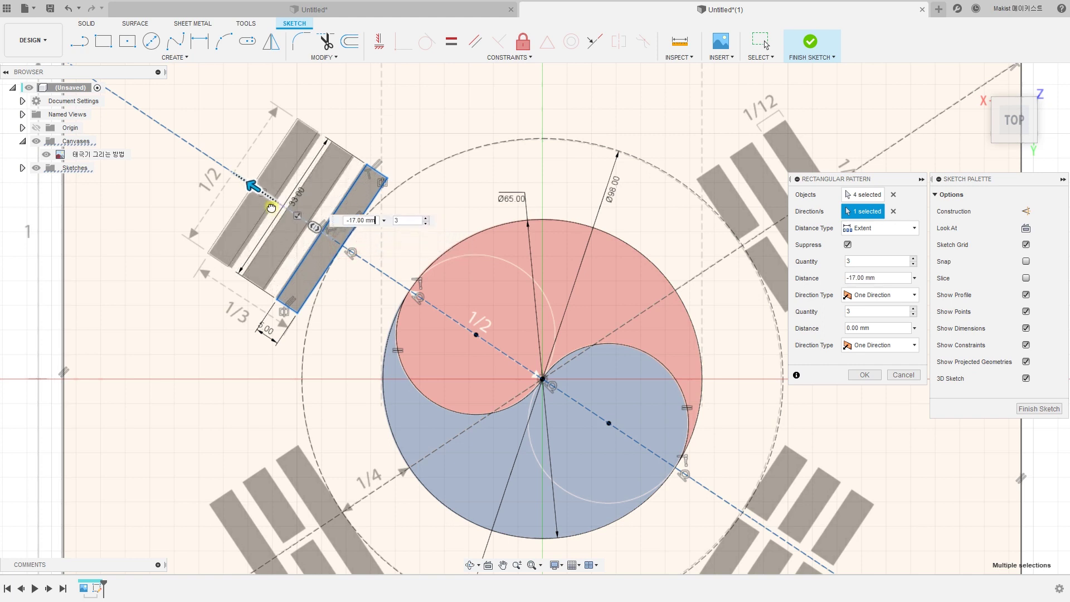
{"action": "key", "text": "Tab"}
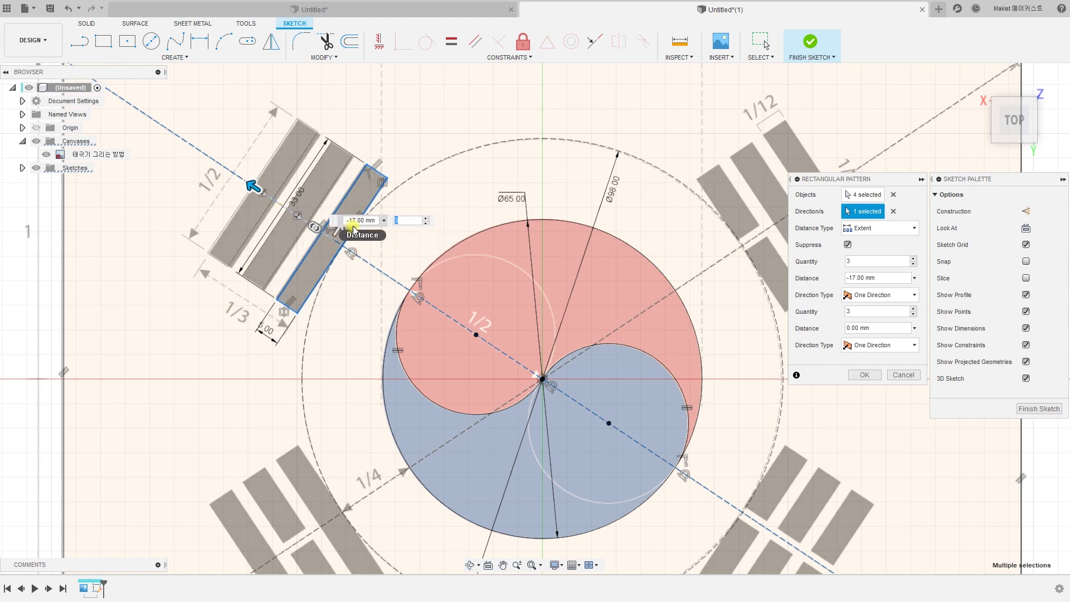
{"action": "scroll", "coordinate": [269, 249], "scroll_direction": "up", "scroll_amount": 5}
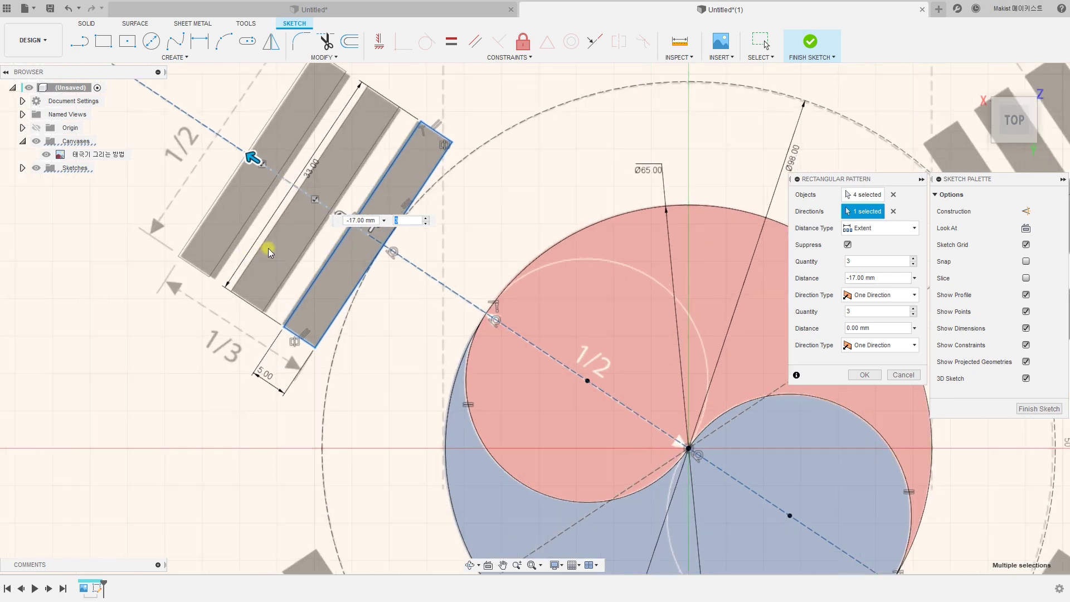
{"action": "left_click", "coordinate": [355, 219]}
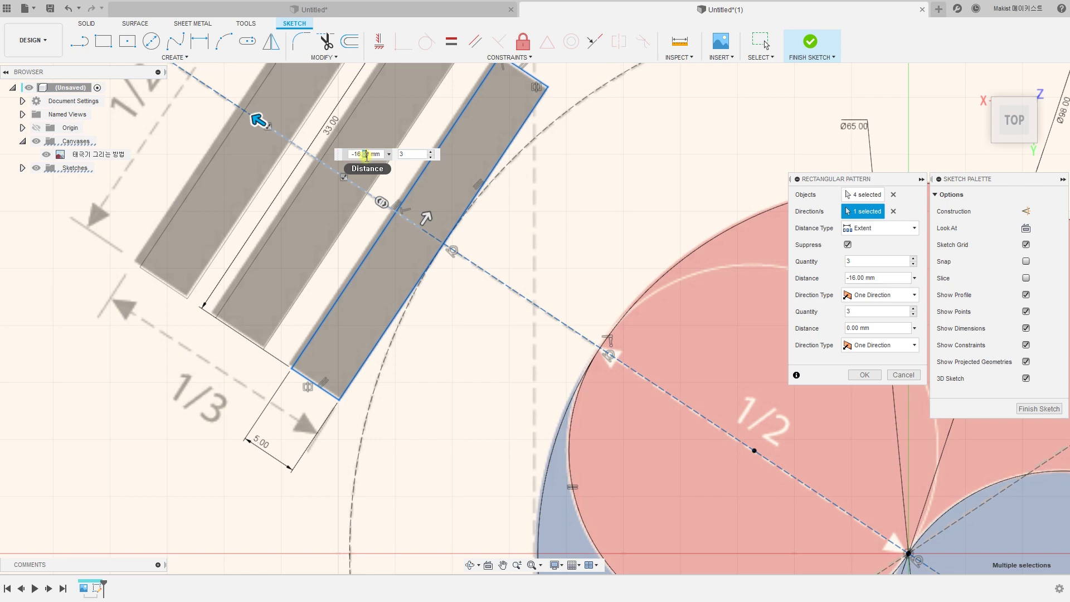
{"action": "type", "text": "5"}
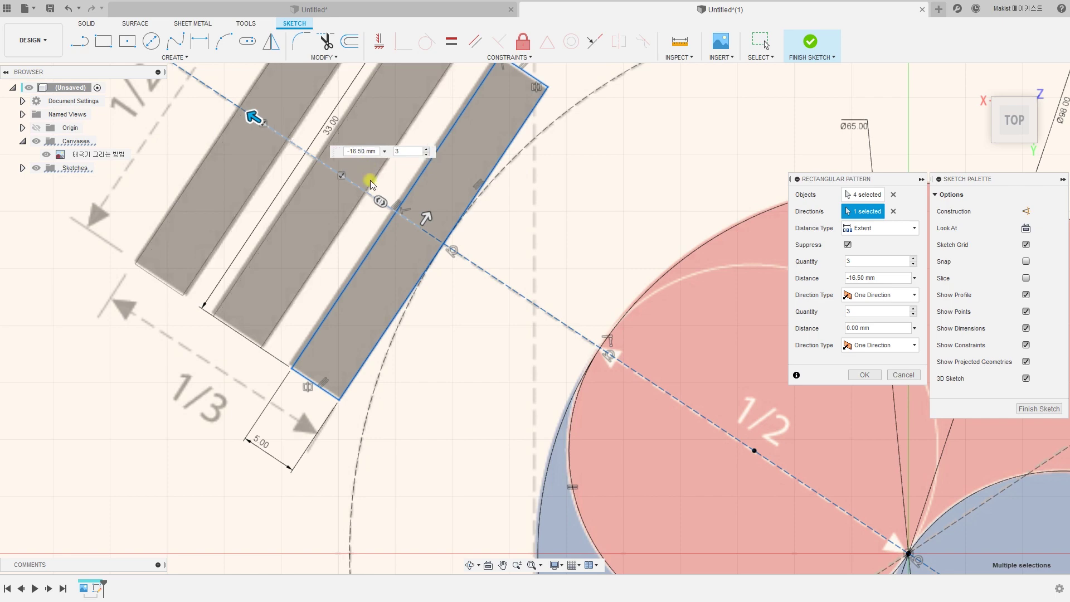
{"action": "scroll", "coordinate": [379, 346], "scroll_direction": "down", "scroll_amount": 4}
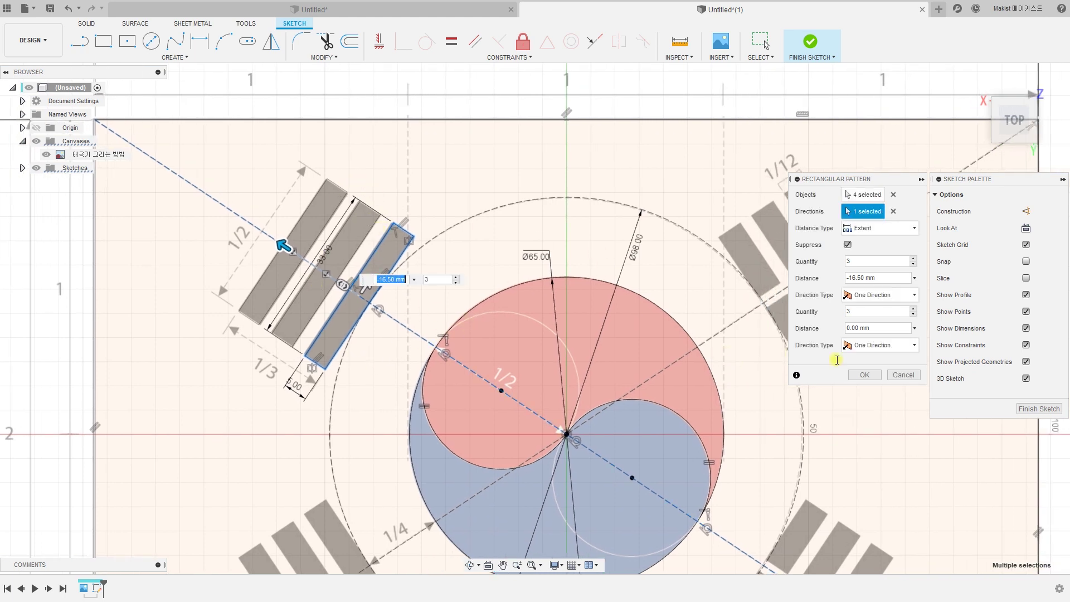
{"action": "left_click", "coordinate": [864, 375]}
{"action": "left_click", "coordinate": [339, 338]}
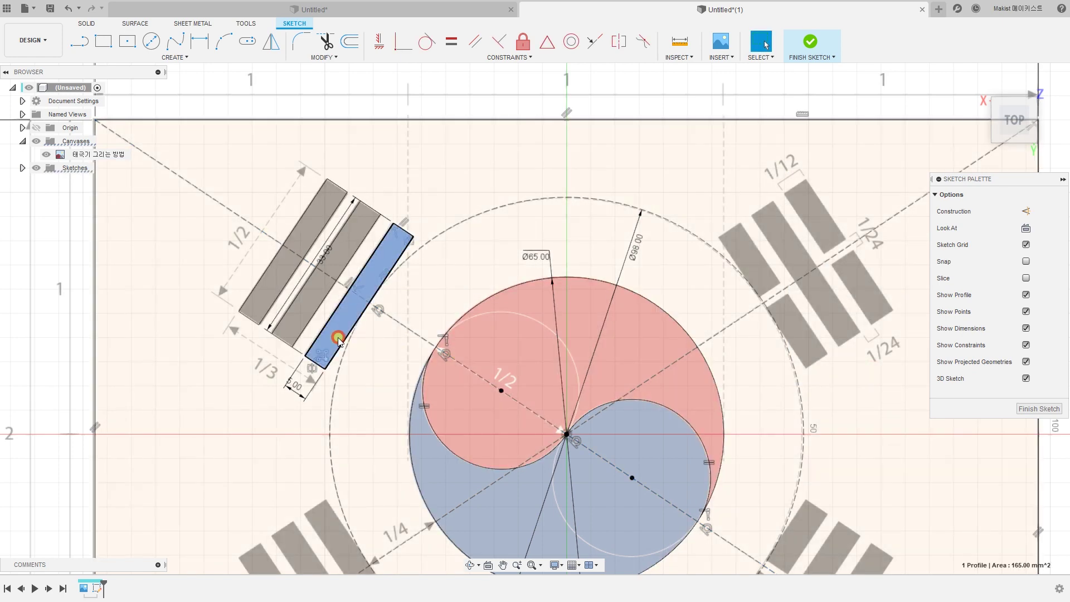
{"action": "left_click", "coordinate": [258, 283]}
{"action": "scroll", "coordinate": [335, 334], "scroll_direction": "down", "scroll_amount": 4}
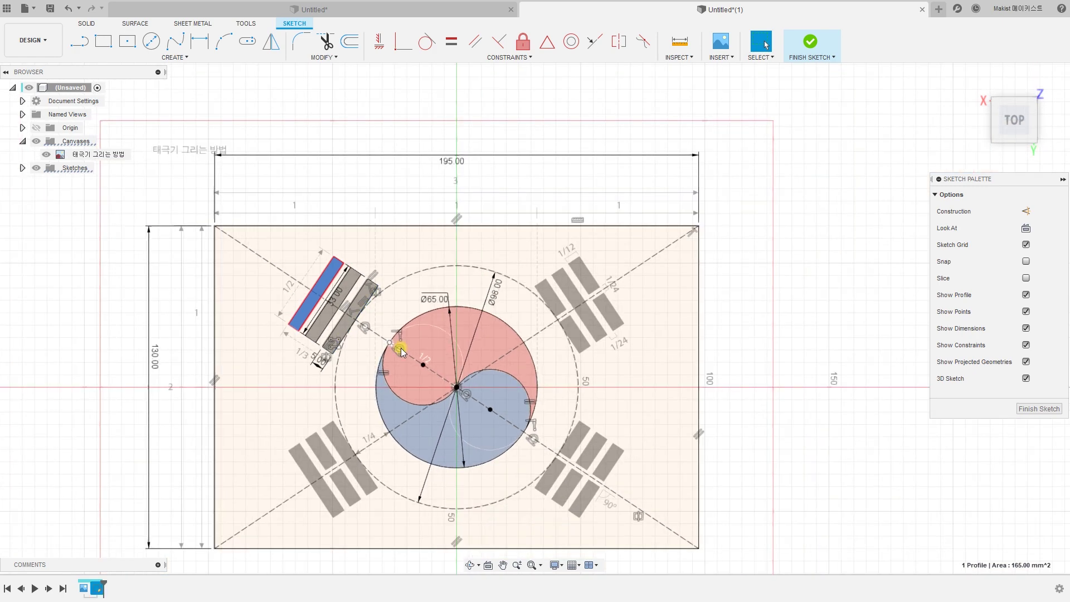
{"action": "left_click", "coordinate": [773, 332]}
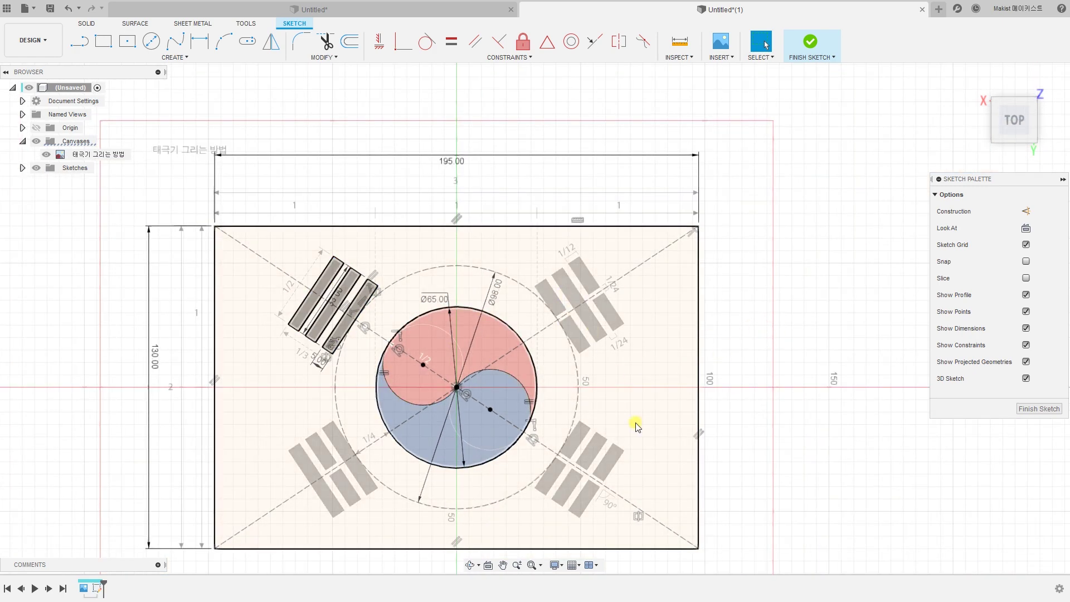
- Draw a vertical line from the midpoint of the flag's bottom edge to the 98 mm circle and make it construction geometry
{"action": "scroll", "coordinate": [780, 388], "scroll_direction": "up", "scroll_amount": 2}
{"action": "middle_click_drag", "start_coordinate": [777, 389], "coordinate": [805, 304]}
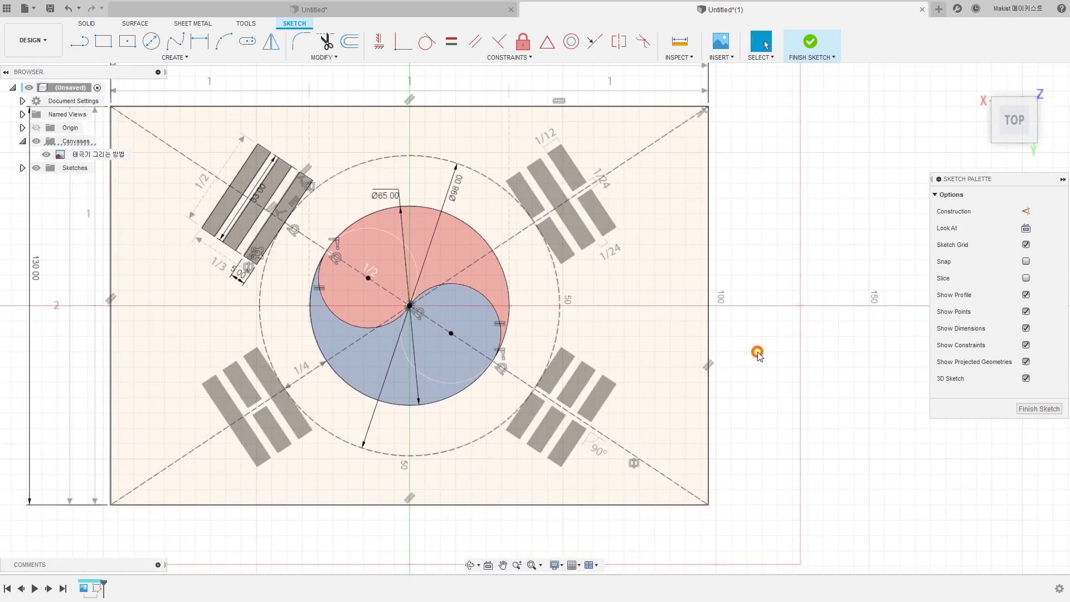
{"action": "middle_click_drag", "start_coordinate": [748, 368], "coordinate": [774, 340]}
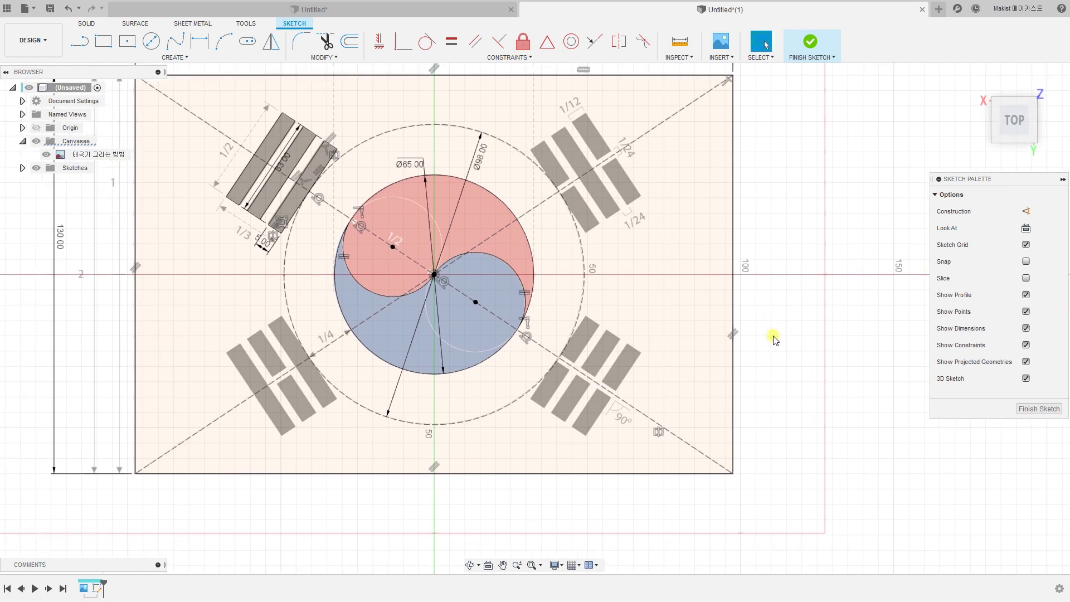
{"action": "key", "text": "l"}
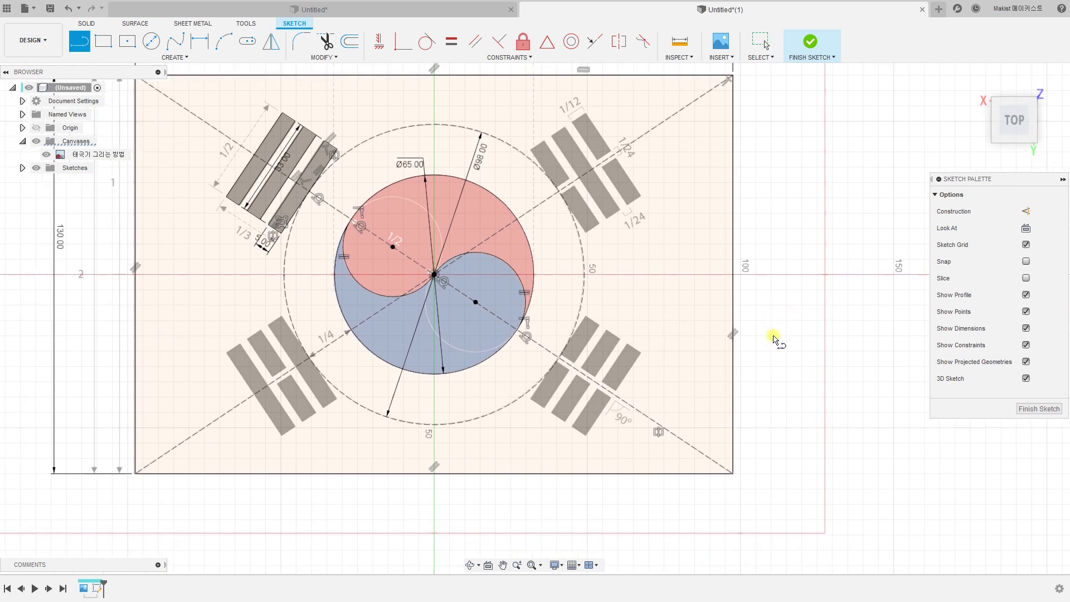
{"action": "left_click", "coordinate": [436, 475]}
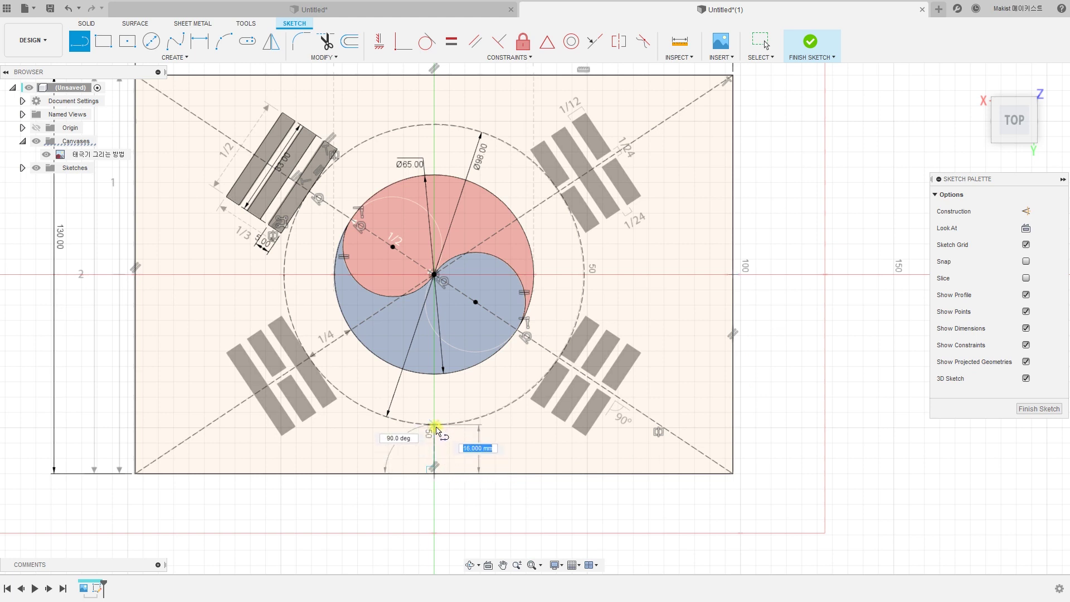
{"action": "left_click", "coordinate": [434, 425]}
{"action": "key", "text": "Escape"}
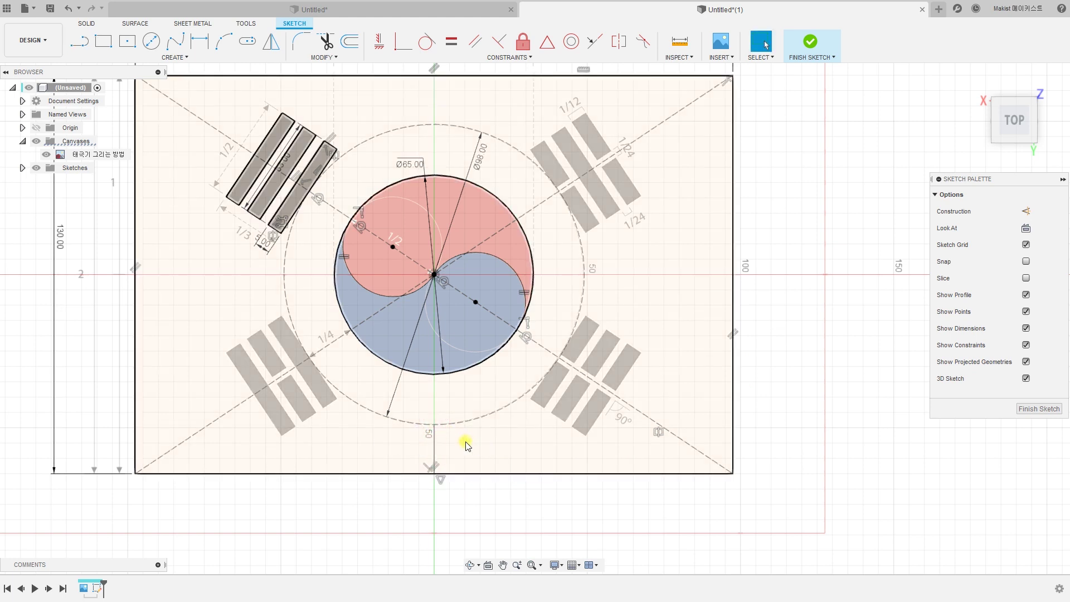
{"action": "left_click", "coordinate": [434, 450]}
{"action": "key", "text": "x"}
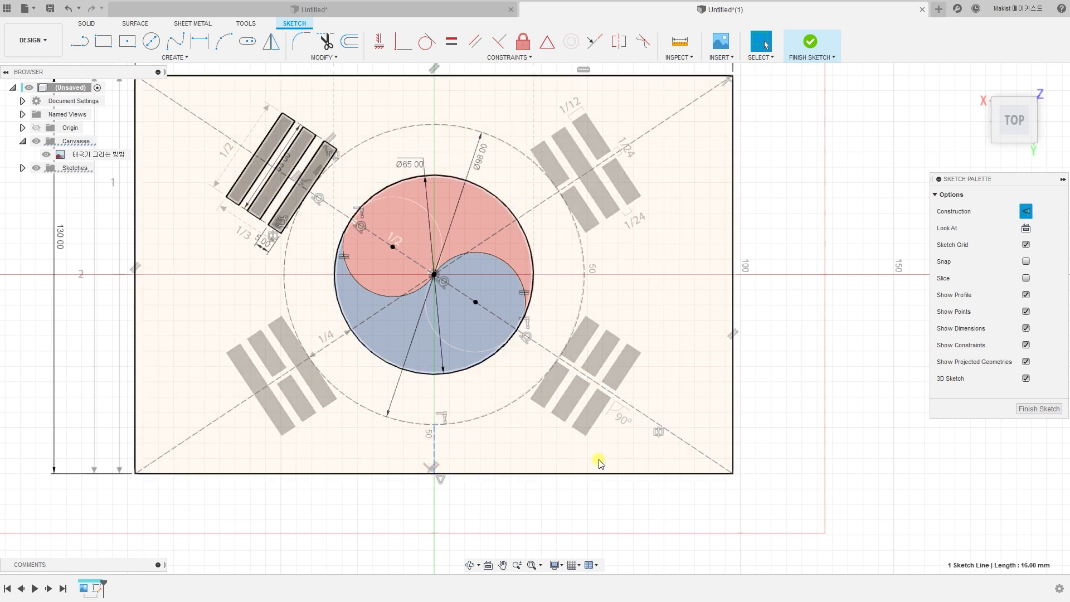
{"action": "left_click", "coordinate": [783, 373]}
- Draw a horizontal line from the midpoint of the flag's right edge to the 98 mm circle and make it construction geometry
{"action": "key", "text": "l"}
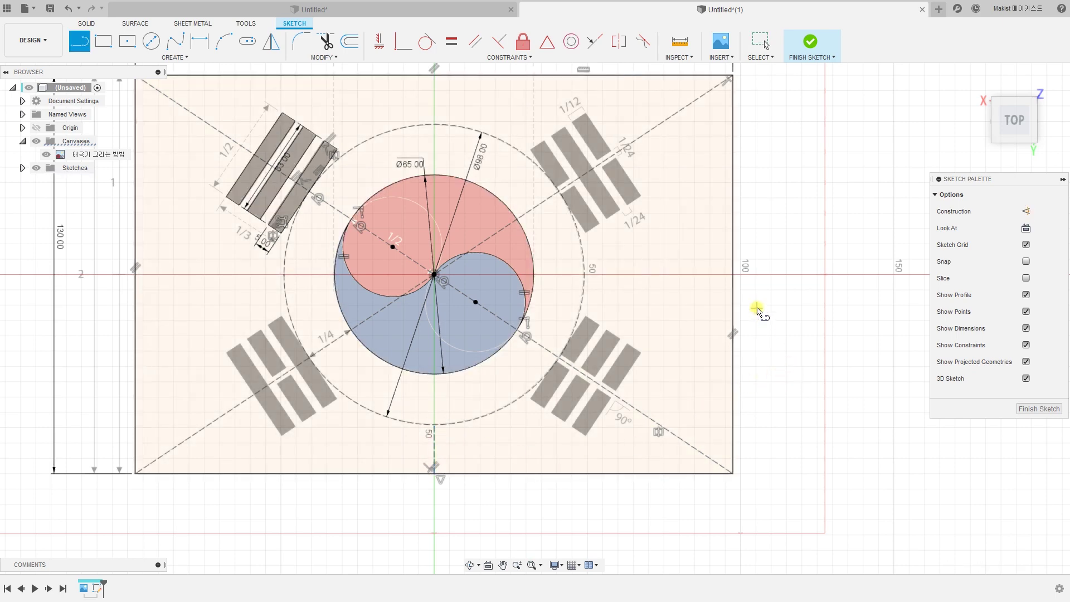
{"action": "left_click", "coordinate": [733, 276]}
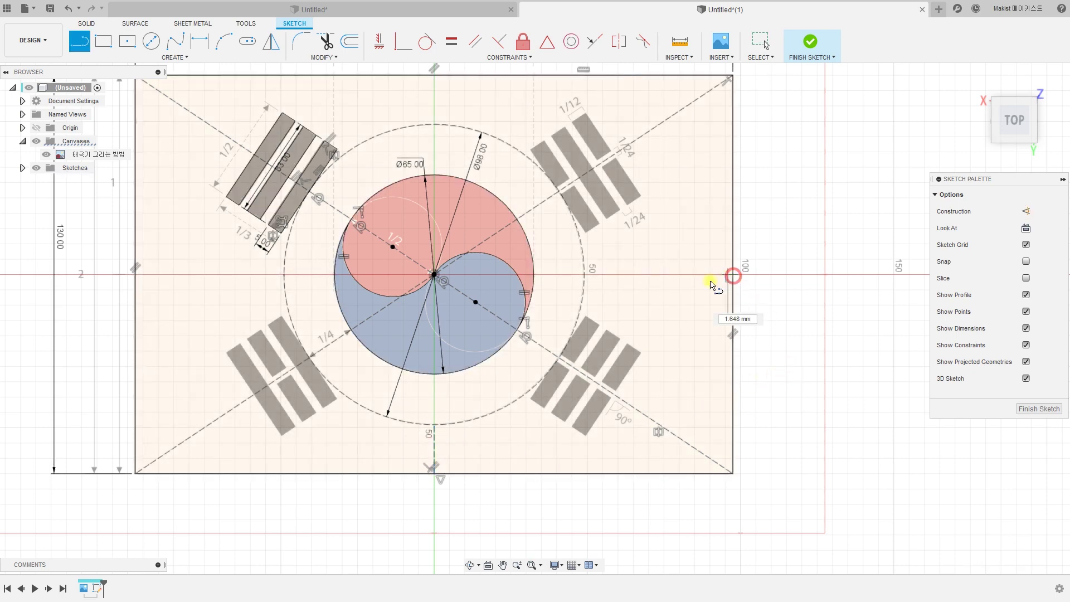
{"action": "left_click", "coordinate": [585, 275]}
{"action": "key", "text": "Escape"}
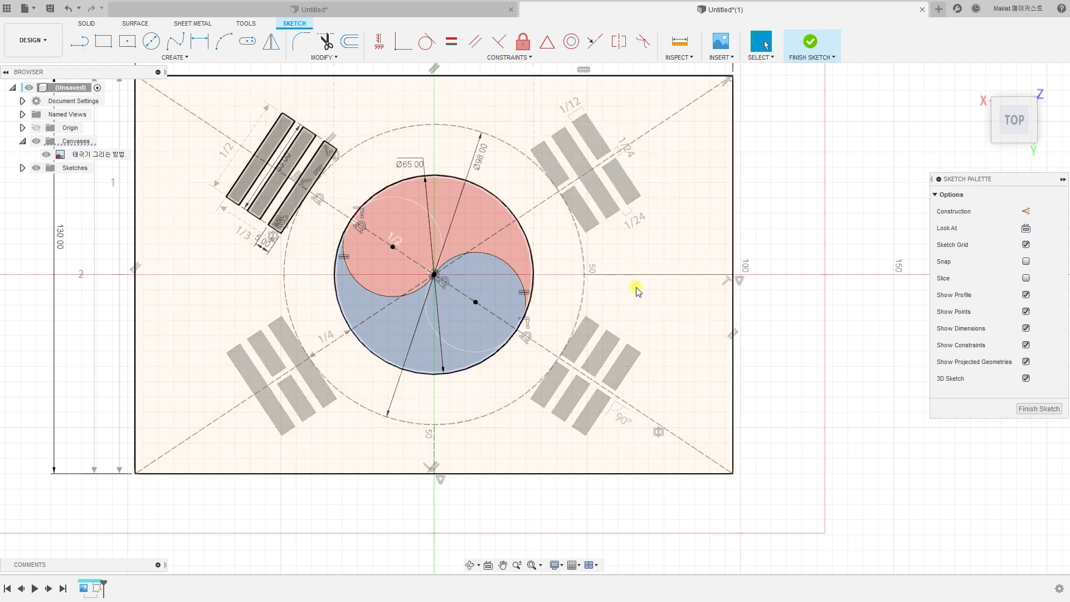
{"action": "left_click", "coordinate": [655, 276]}
{"action": "key", "text": "x"}
{"action": "left_click", "coordinate": [788, 318]}
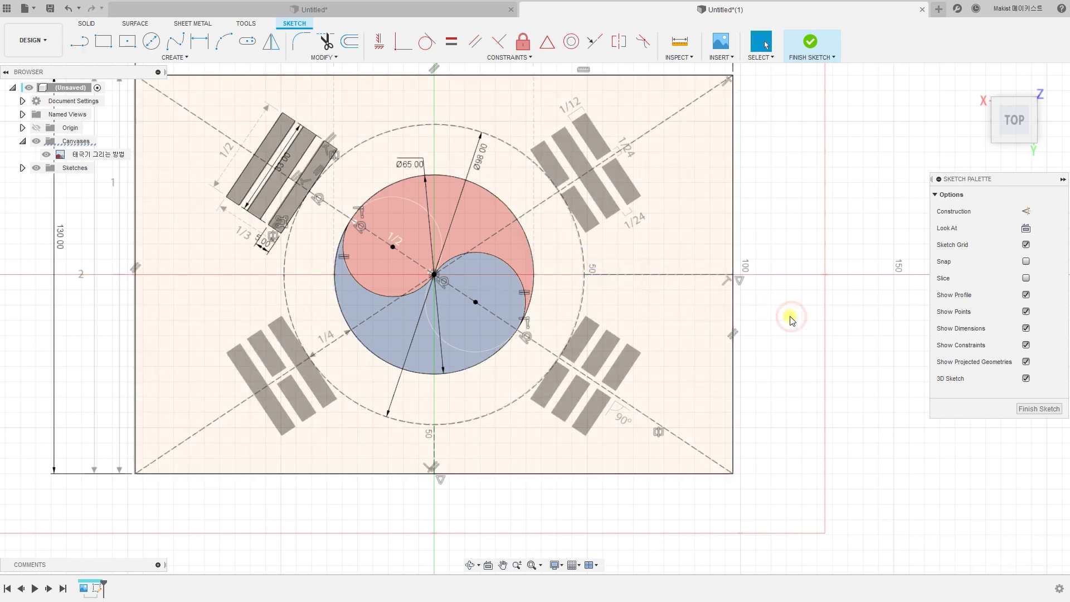
- Mirror the three upper-left trigram bars across the vertical construction line to create the upper-right trigram
{"action": "middle_click_drag", "start_coordinate": [764, 255], "coordinate": [789, 279]}
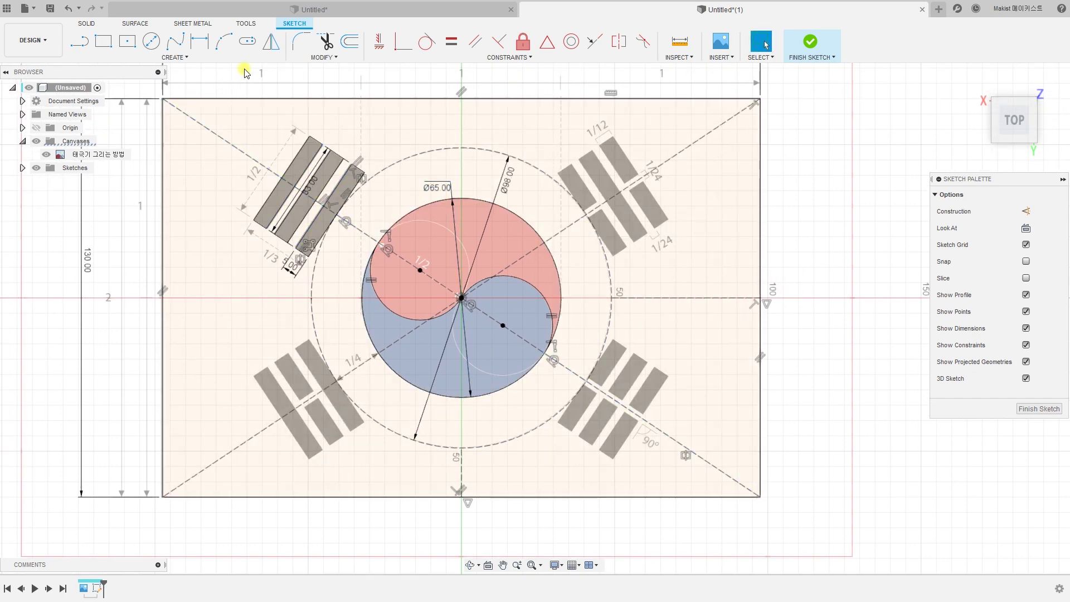
{"action": "left_click", "coordinate": [272, 43]}
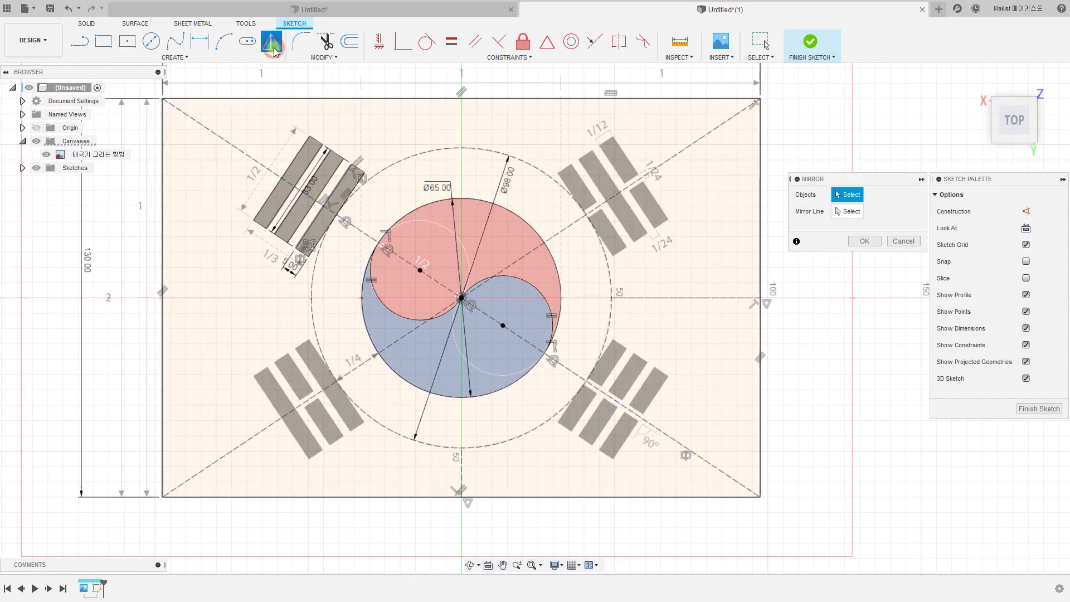
{"action": "left_click_drag", "start_coordinate": [234, 116], "coordinate": [368, 270]}
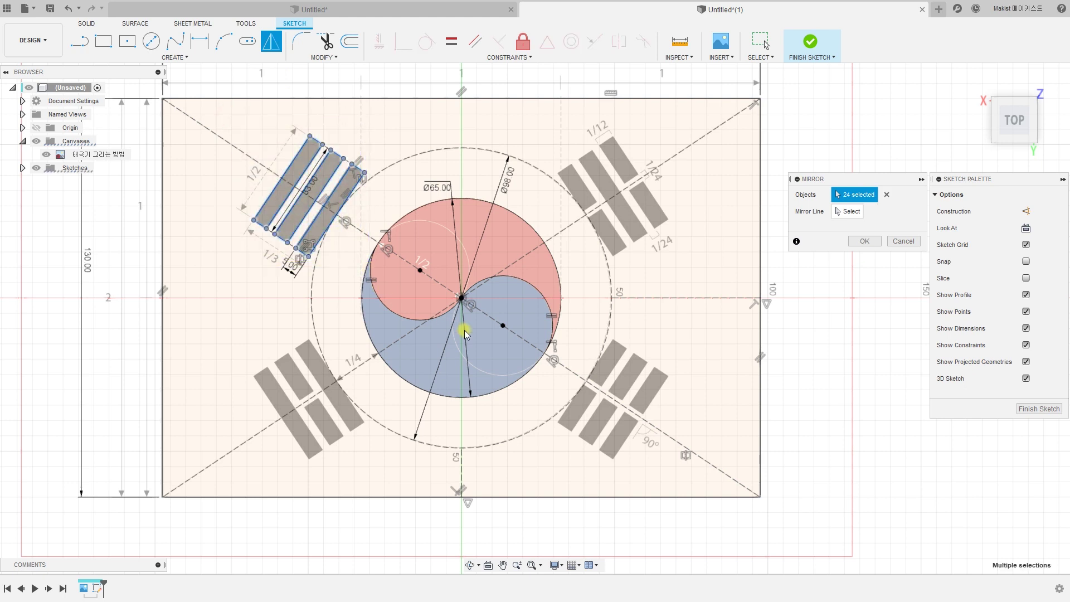
{"action": "left_click", "coordinate": [851, 212]}
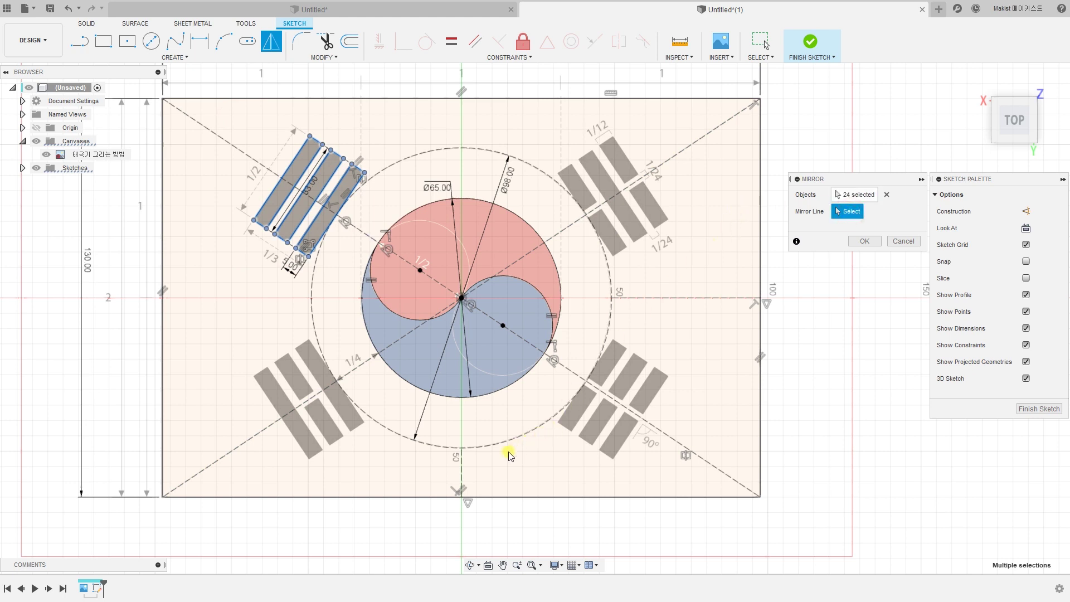
{"action": "left_click", "coordinate": [463, 471]}
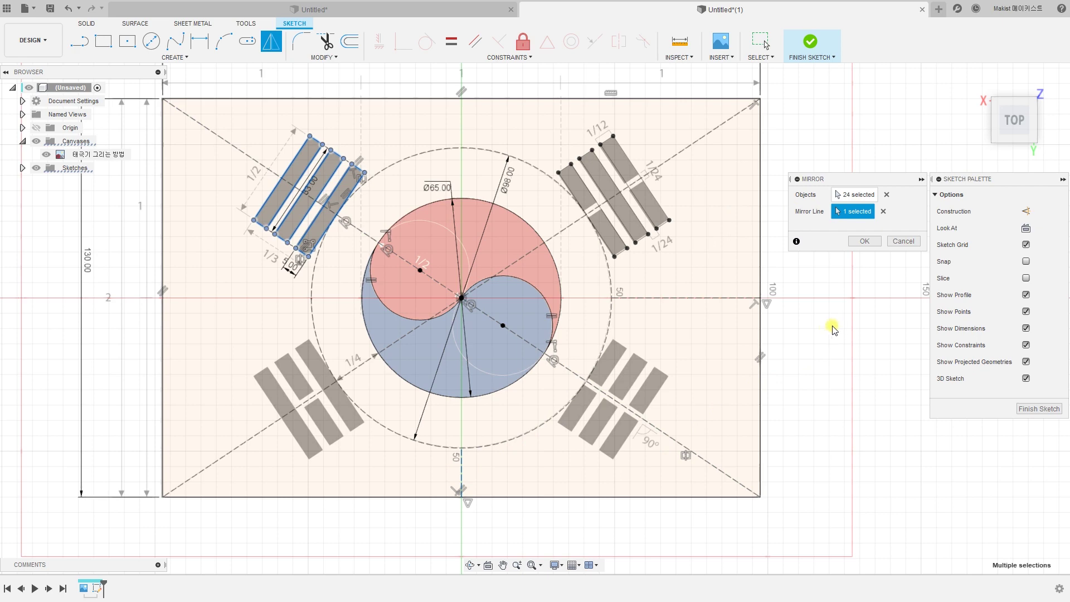
{"action": "left_click", "coordinate": [865, 241]}
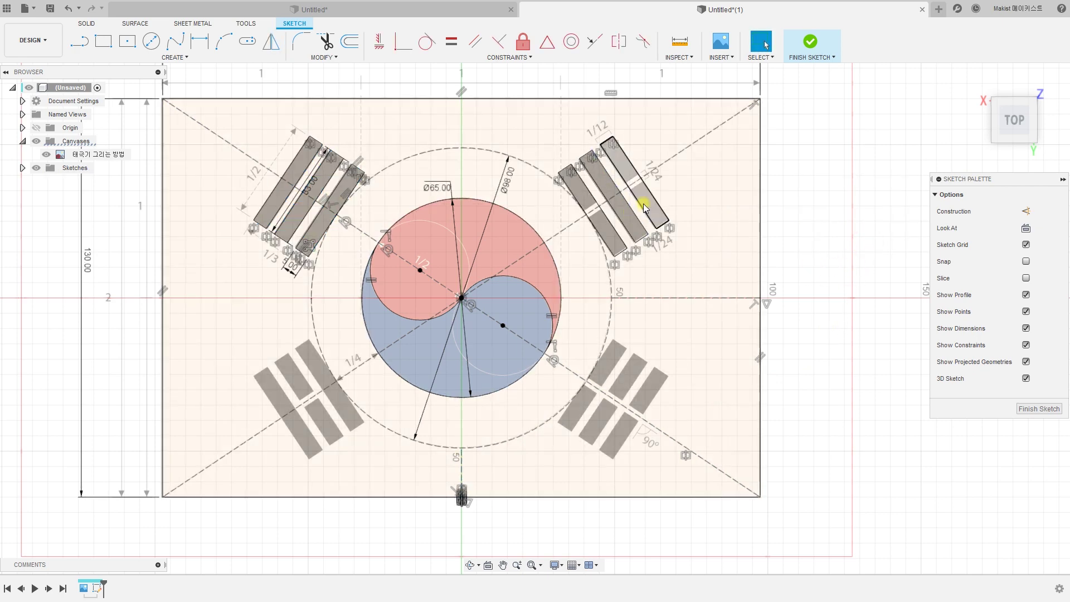
{"action": "left_click", "coordinate": [826, 209]}
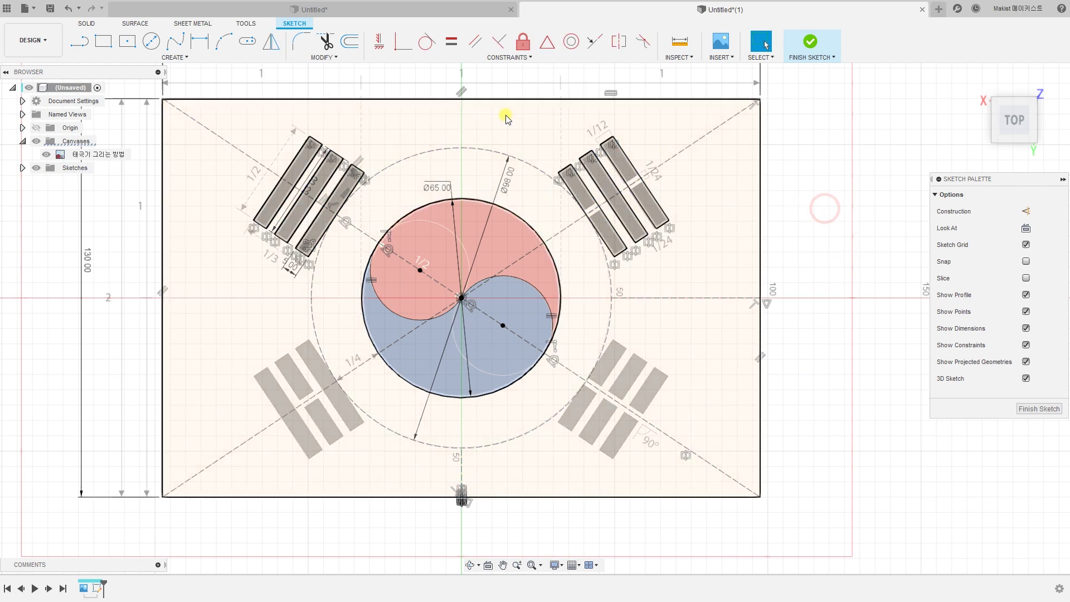
- Mirror the upper-left and upper-right trigram bars across the horizontal construction line to create both lower trigrams
{"action": "left_click", "coordinate": [272, 41]}
{"action": "left_click_drag", "start_coordinate": [234, 117], "coordinate": [371, 271]}
{"action": "left_click_drag", "start_coordinate": [546, 121], "coordinate": [698, 271]}
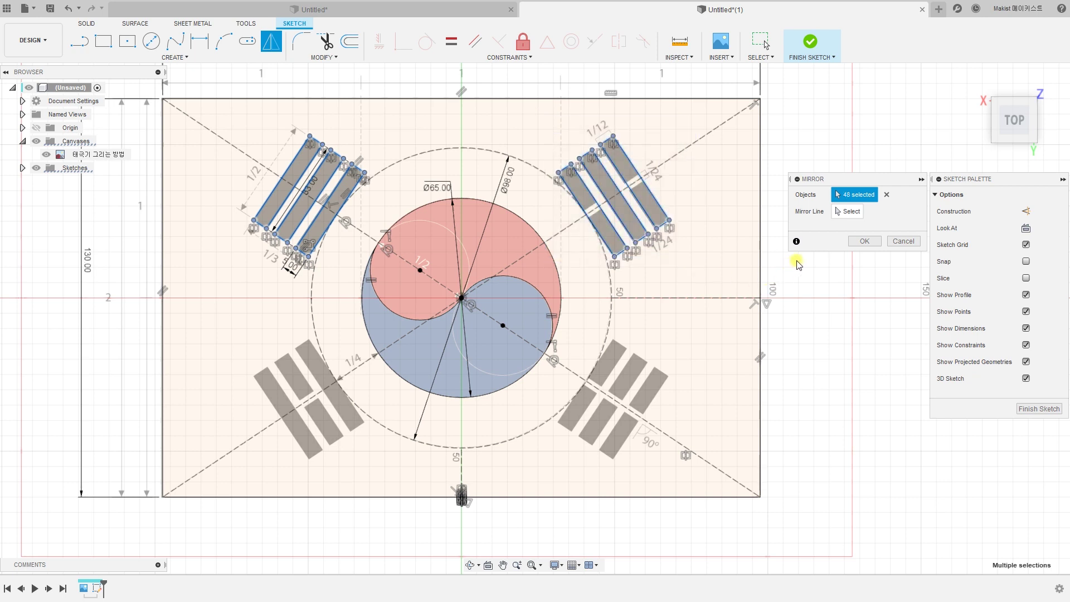
{"action": "left_click", "coordinate": [848, 211]}
{"action": "left_click", "coordinate": [719, 300]}
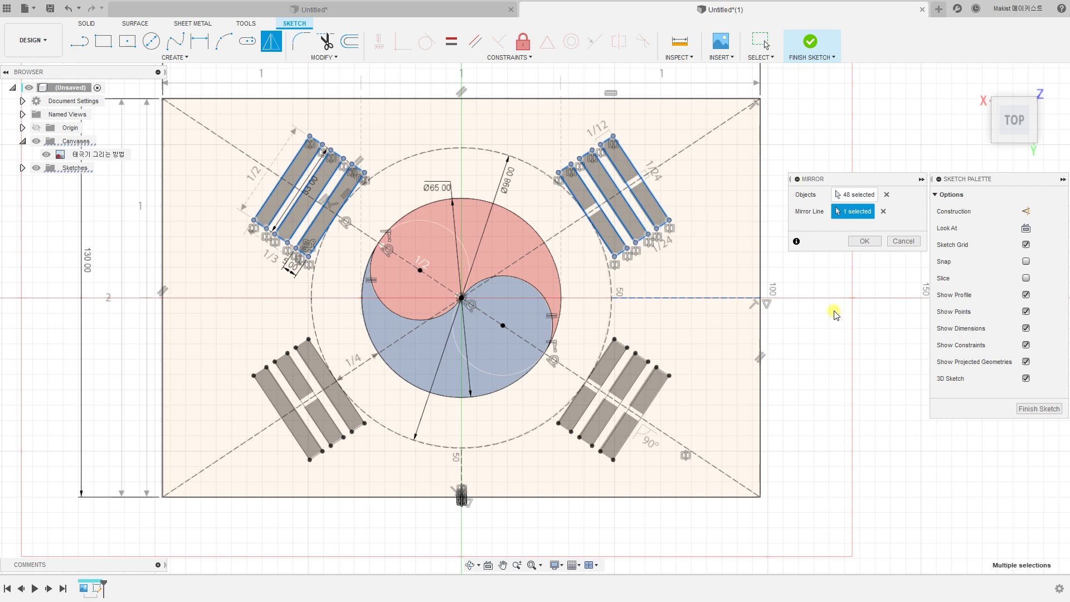
{"action": "left_click", "coordinate": [863, 243]}
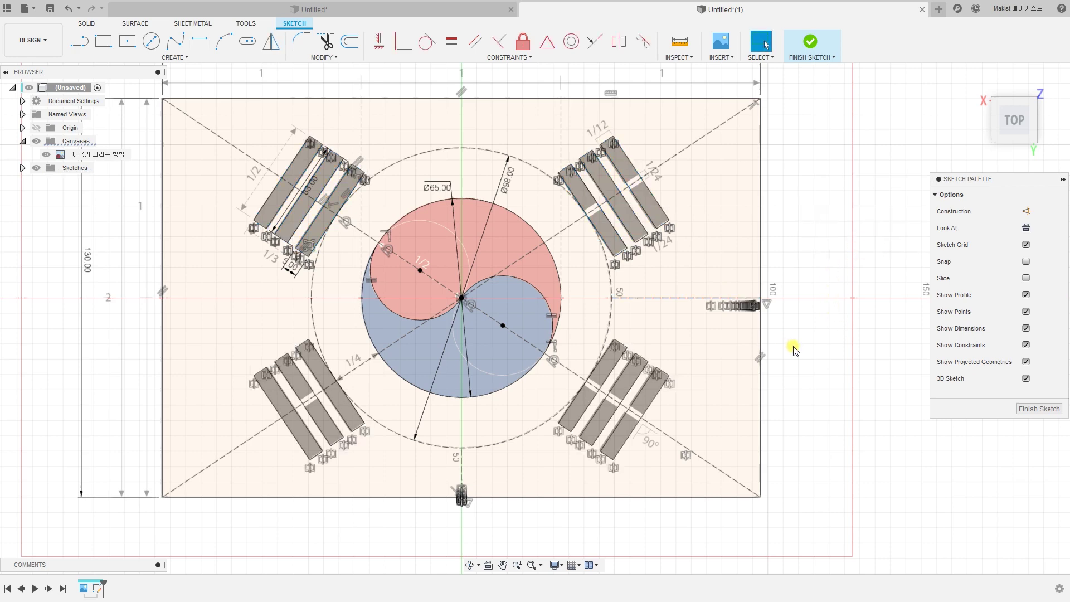
- Draw two lines about 21.5 mm long across the upper-right trigram's bars, perpendicular to them, one on each side of the diagonal
{"action": "scroll", "coordinate": [814, 355], "scroll_direction": "up", "scroll_amount": 5}
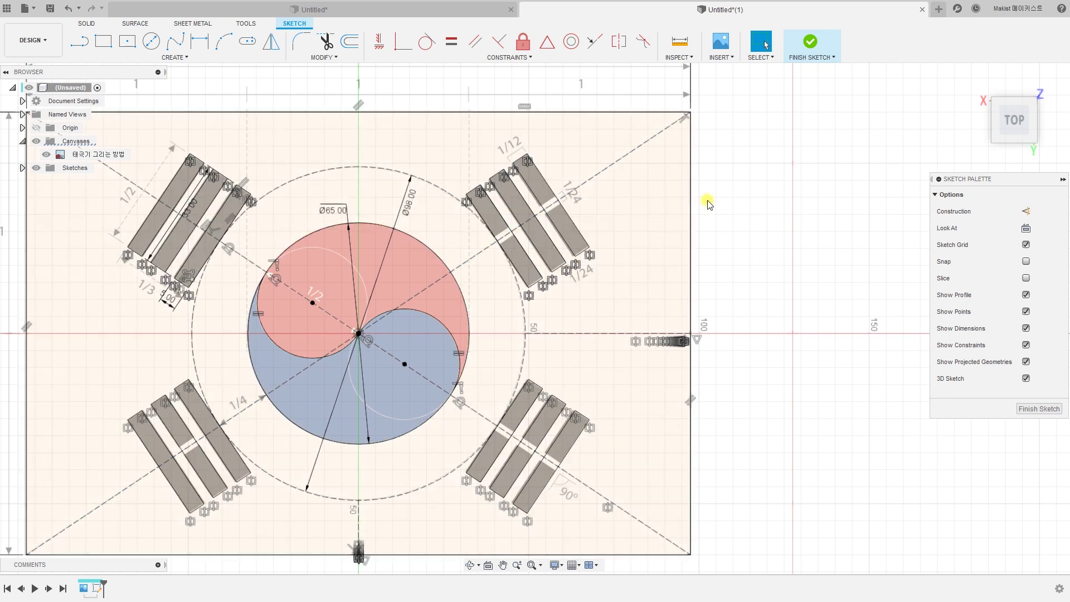
{"action": "scroll", "coordinate": [707, 203], "scroll_direction": "up", "scroll_amount": 4}
{"action": "scroll", "coordinate": [612, 210], "scroll_direction": "up", "scroll_amount": 2}
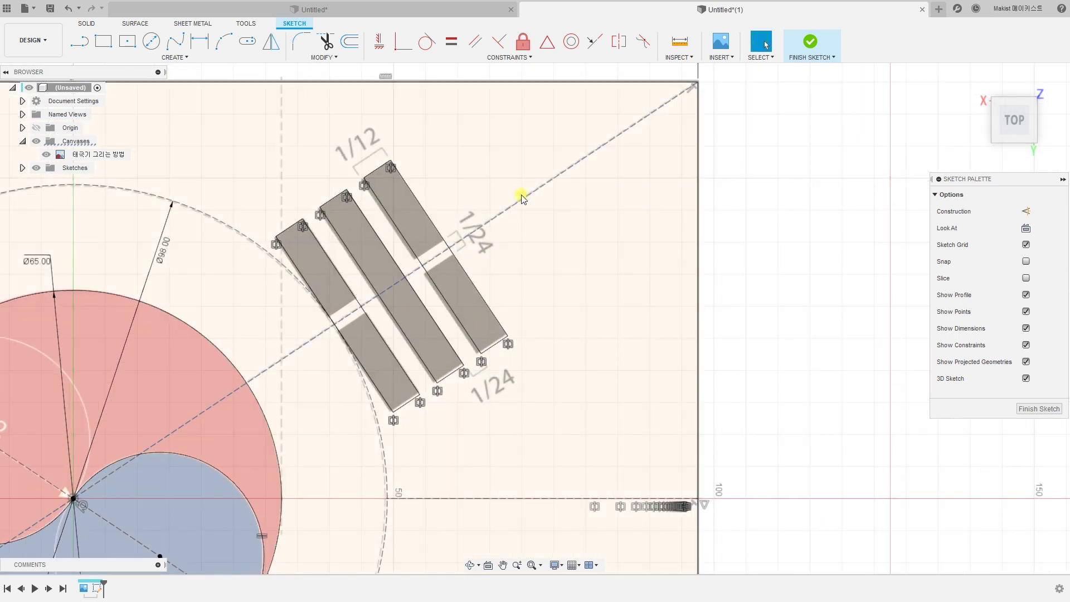
{"action": "left_click", "coordinate": [87, 45]}
{"action": "scroll", "coordinate": [329, 319], "scroll_direction": "up", "scroll_amount": 5}
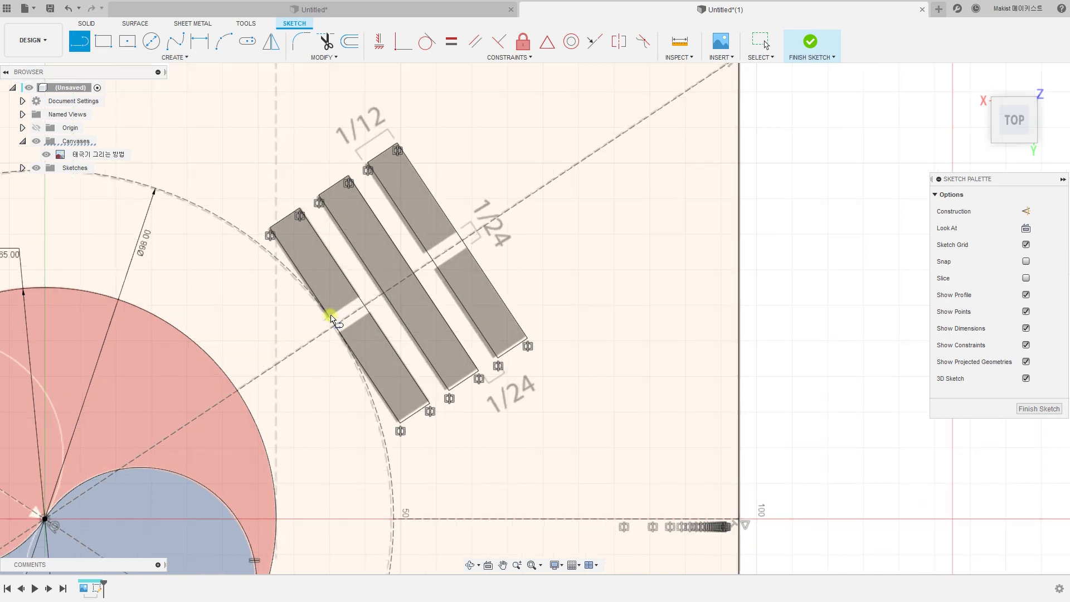
{"action": "scroll", "coordinate": [335, 320], "scroll_direction": "down", "scroll_amount": 2}
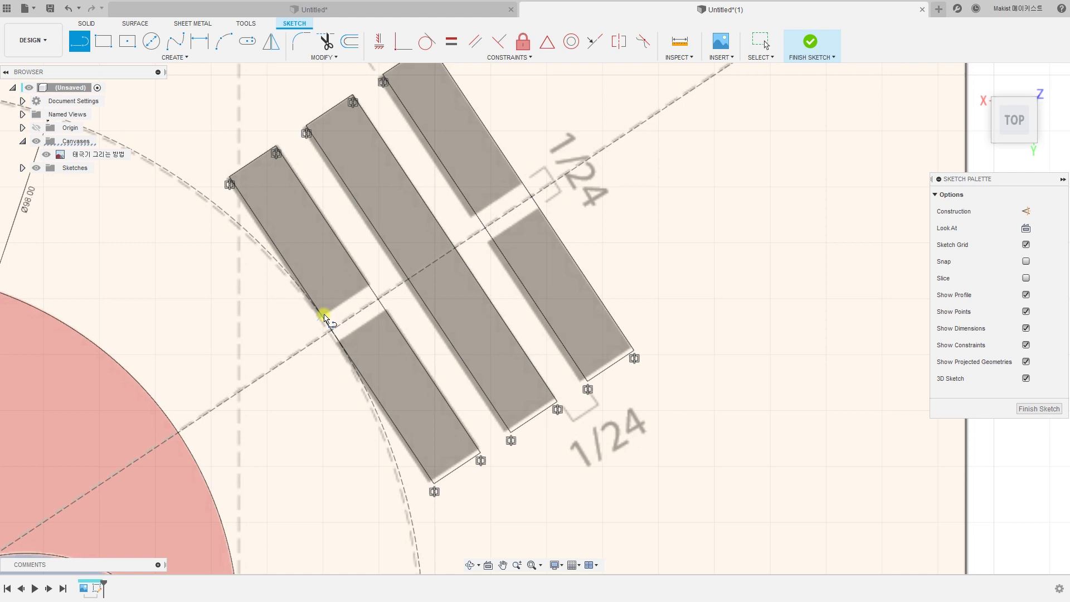
{"action": "left_click", "coordinate": [293, 271]}
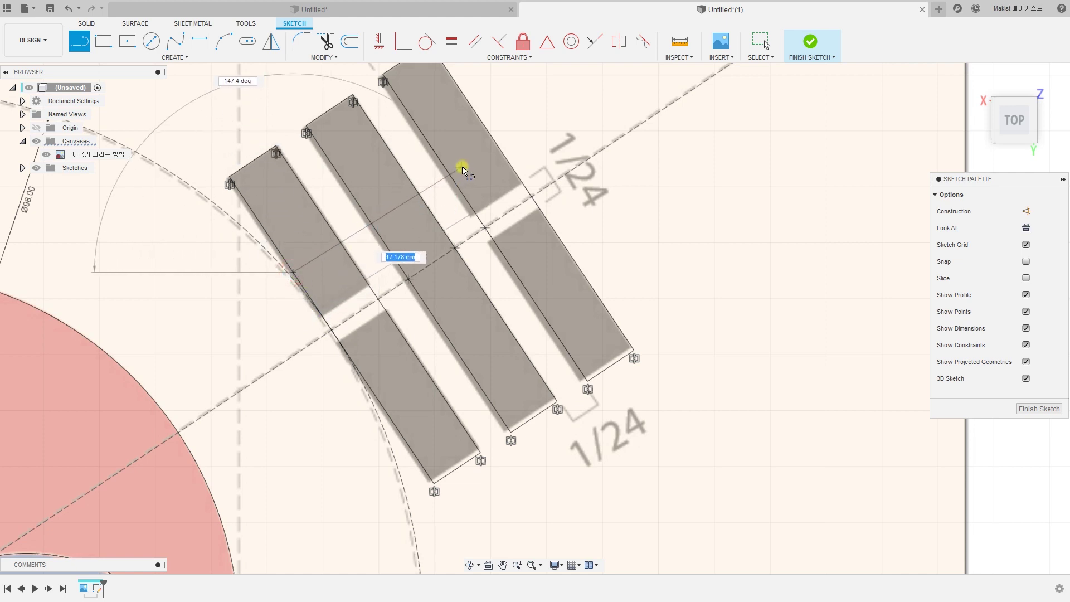
{"action": "left_click", "coordinate": [496, 141]}
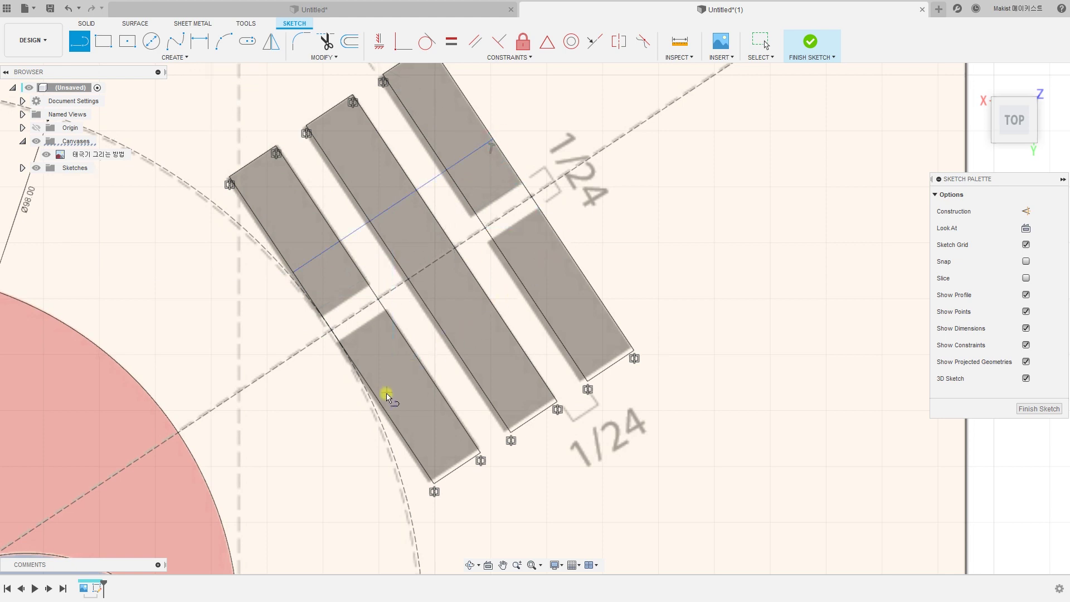
{"action": "left_click", "coordinate": [384, 409]}
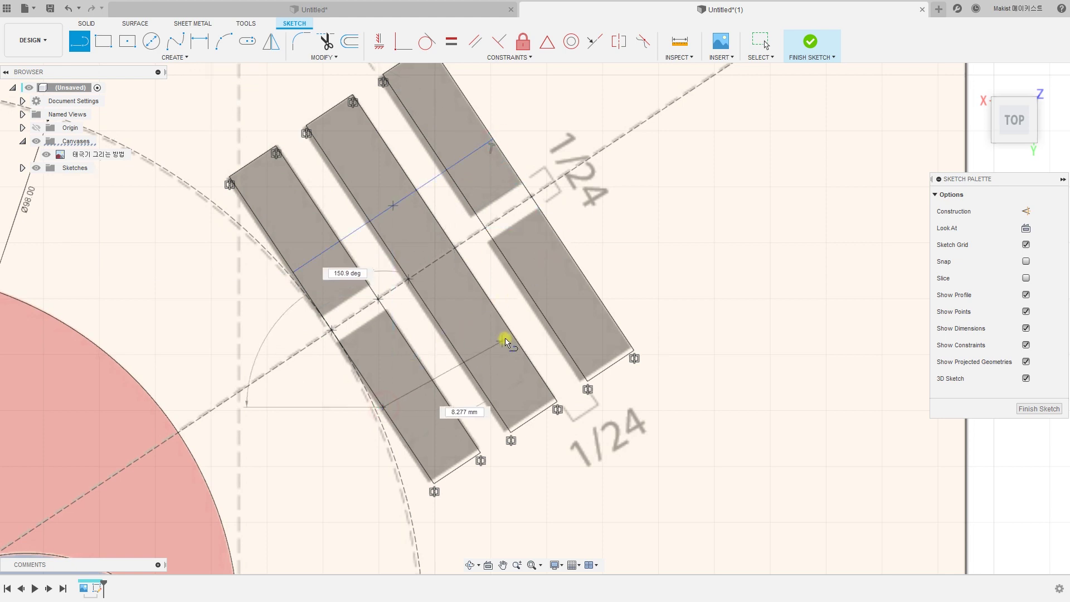
{"action": "left_click", "coordinate": [582, 275]}
{"action": "key", "text": "Escape"}
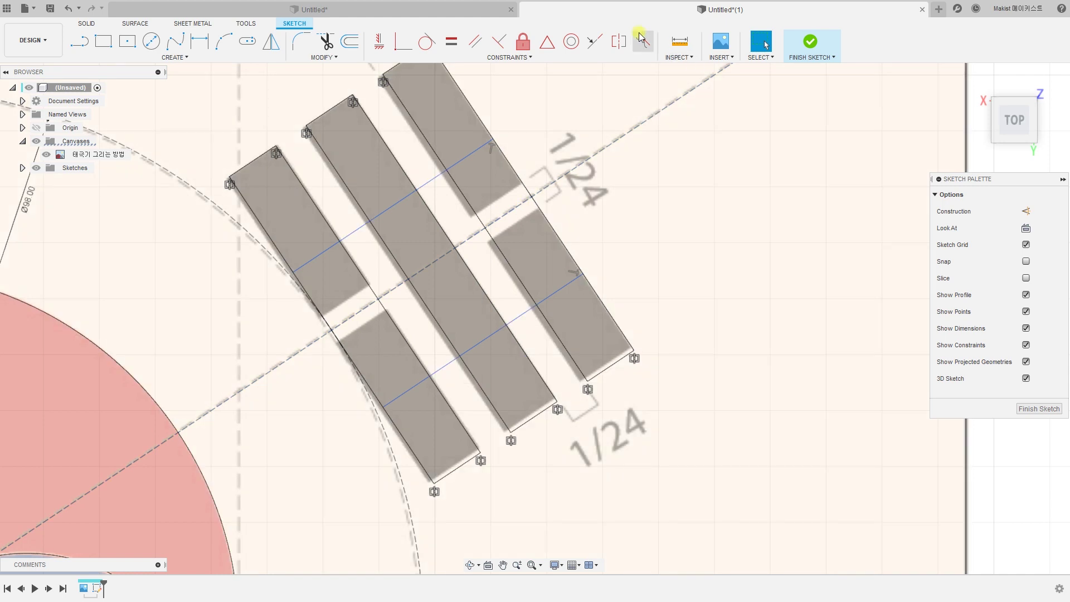
- Constrain the two cross lines on the upper-right trigram to be symmetric about the flag's diagonal
{"action": "left_click", "coordinate": [618, 41]}
{"action": "left_click", "coordinate": [428, 181]}
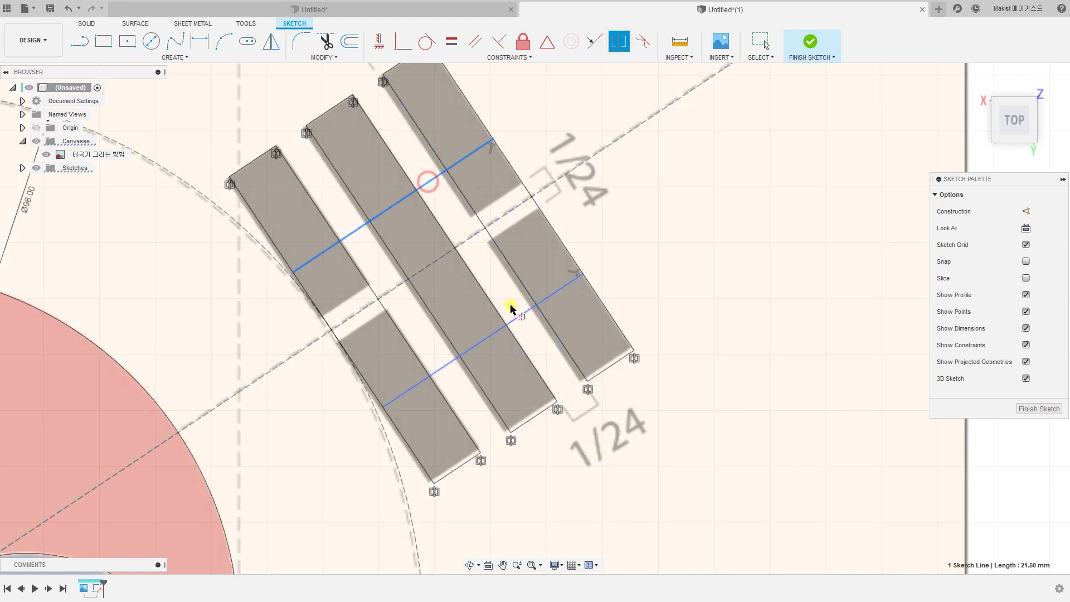
{"action": "left_click", "coordinate": [515, 322]}
{"action": "left_click", "coordinate": [470, 240]}
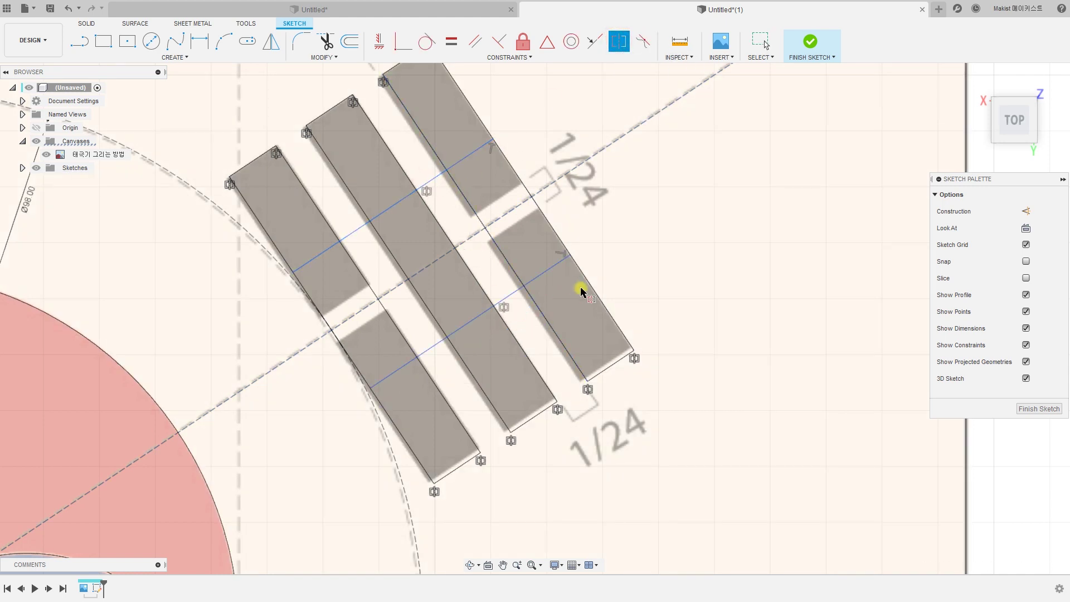
{"action": "key", "text": "Escape"}
{"action": "scroll", "coordinate": [589, 240], "scroll_direction": "down", "scroll_amount": 1}
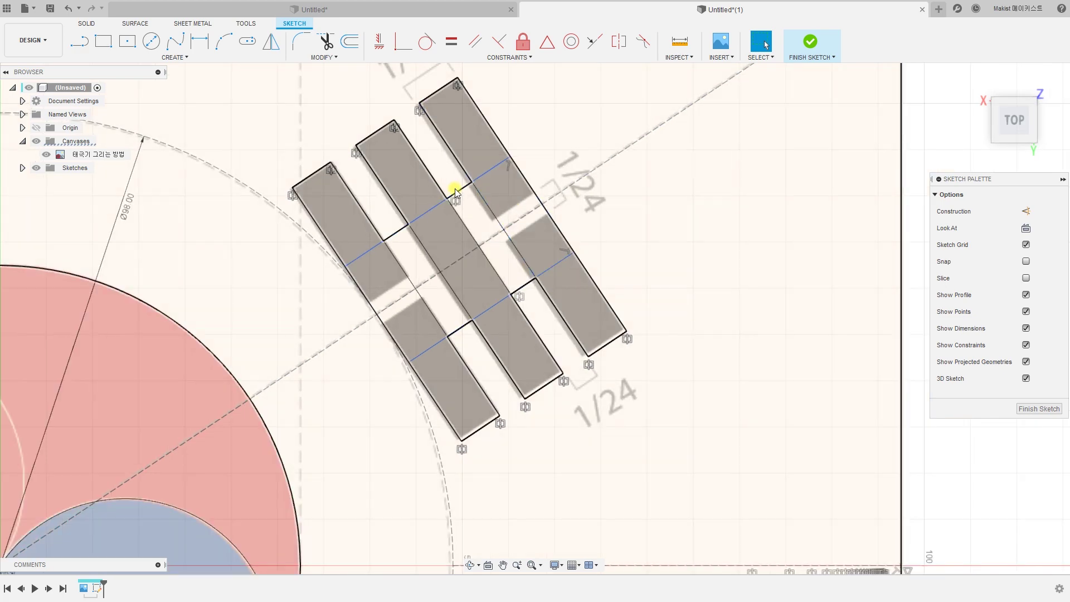
- Move the symmetric cross lines closer to the diagonal, near the gap shown on the canvas's upper-right trigram
{"action": "mouse_move", "coordinate": [459, 194]}
{"action": "left_mouse_down"}
{"action": "mouse_move", "coordinate": [469, 205]}
{"action": "mouse_move", "coordinate": [528, 172]}
{"action": "mouse_move", "coordinate": [463, 194]}
{"action": "left_mouse_up"}
{"action": "left_click_drag", "start_coordinate": [463, 194], "coordinate": [491, 221]}
{"action": "scroll", "coordinate": [518, 242], "scroll_direction": "down", "scroll_amount": 5}
{"action": "scroll", "coordinate": [518, 242], "scroll_direction": "up", "scroll_amount": 5}
{"action": "scroll", "coordinate": [632, 196], "scroll_direction": "up", "scroll_amount": 2}
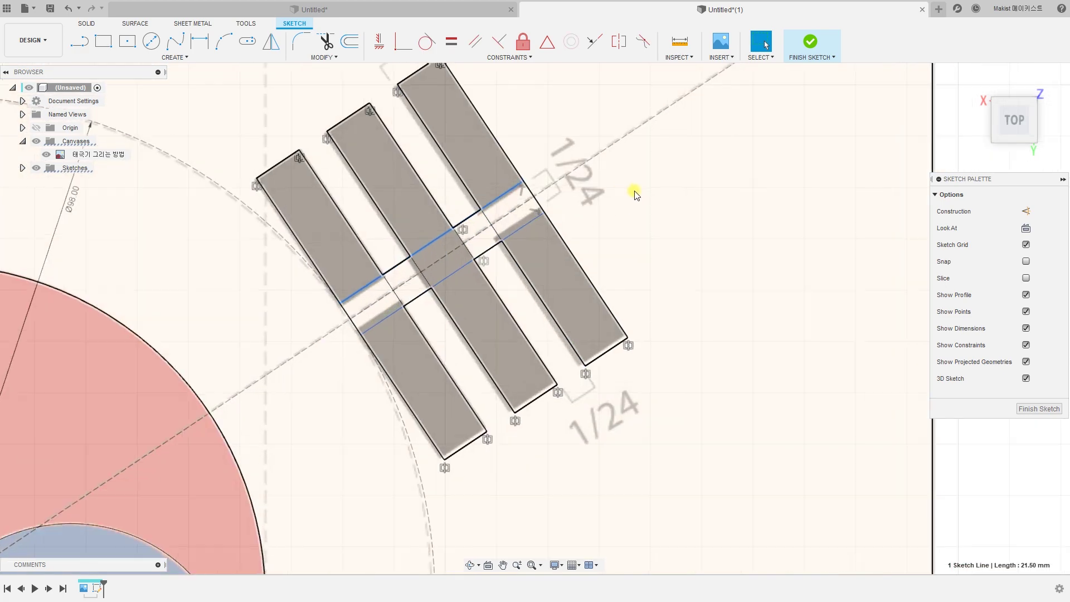
- Dimension the distance between the two cross lines on the upper-right trigram as 3 mm
{"action": "key", "text": "d"}
{"action": "key", "text": "Escape"}
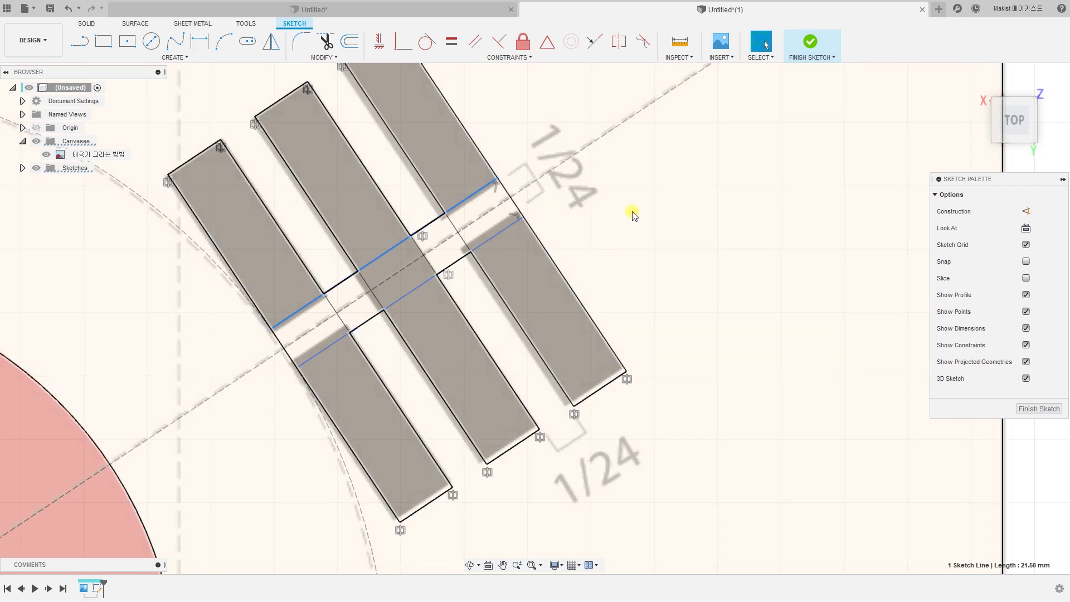
{"action": "key", "text": "d"}
{"action": "key", "text": "Escape"}
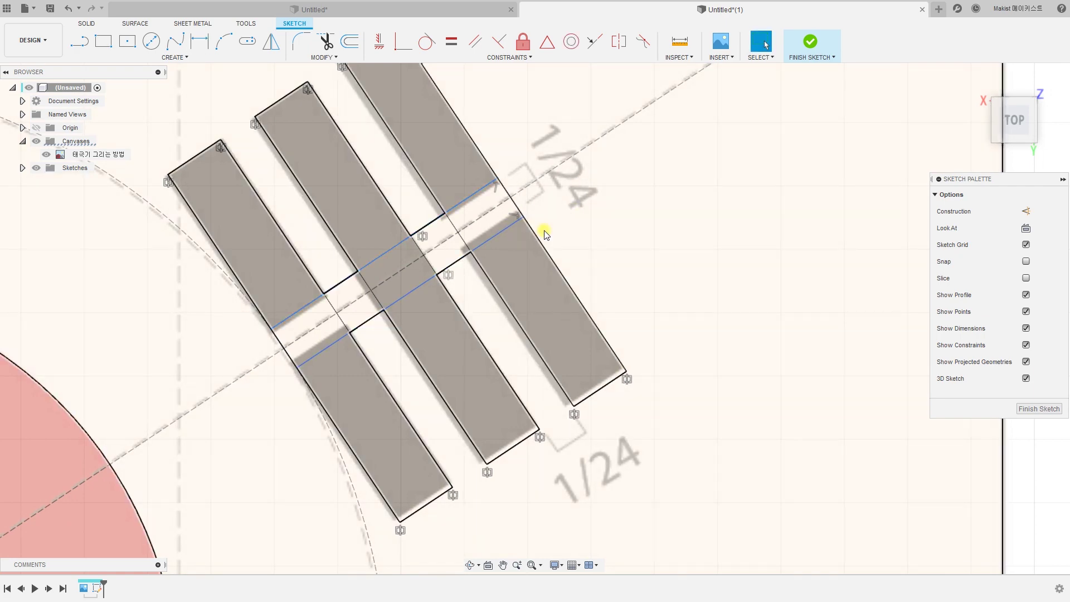
{"action": "left_click", "coordinate": [505, 229]}
{"action": "key", "text": "d"}
{"action": "left_click", "coordinate": [474, 193]}
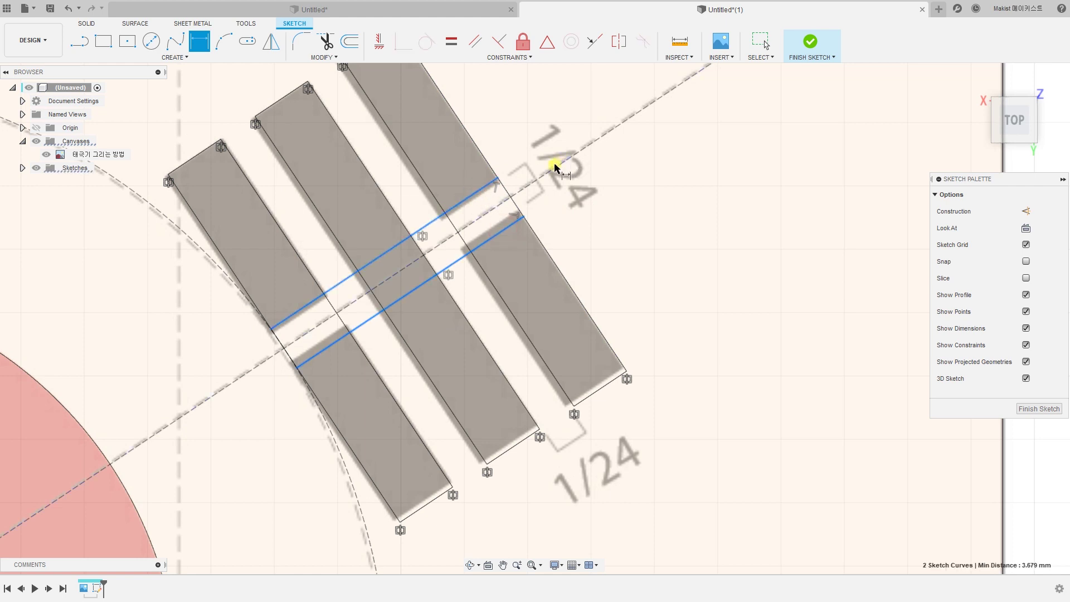
{"action": "left_click", "coordinate": [535, 169]}
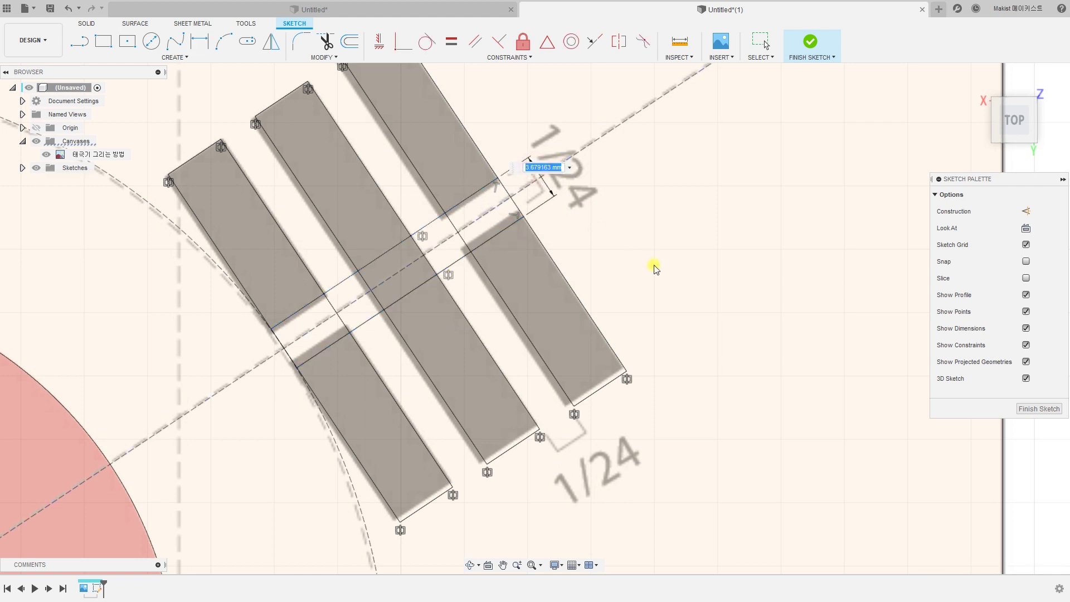
{"action": "type", "text": "3"}
{"action": "key", "text": "Return"}
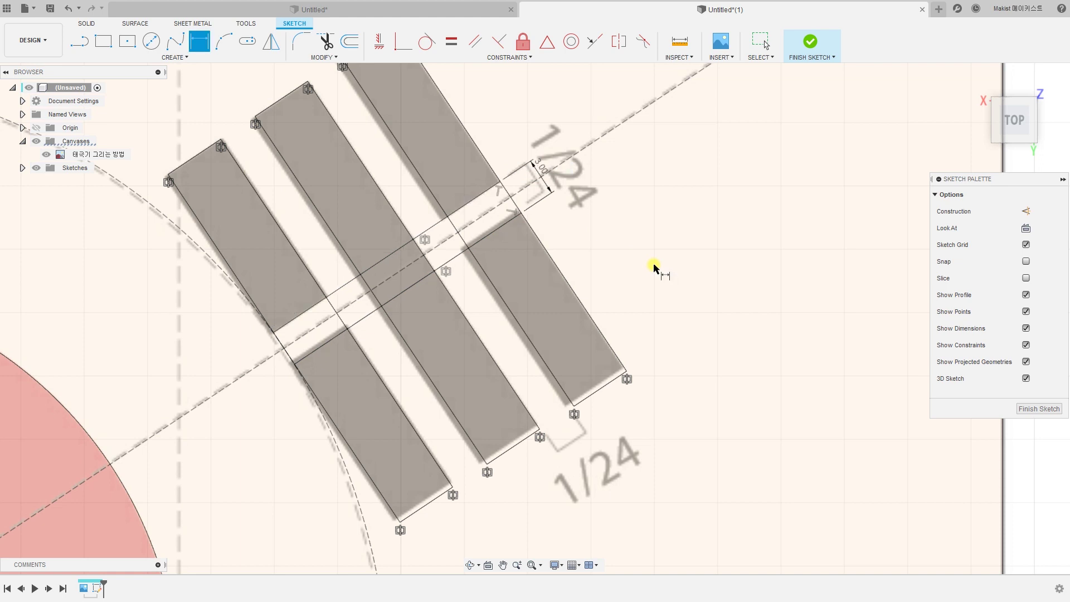
- Try a 2.5 mm distance between the upper-right trigram's cross lines and return it to 3 mm
{"action": "double_click", "coordinate": [535, 169]}
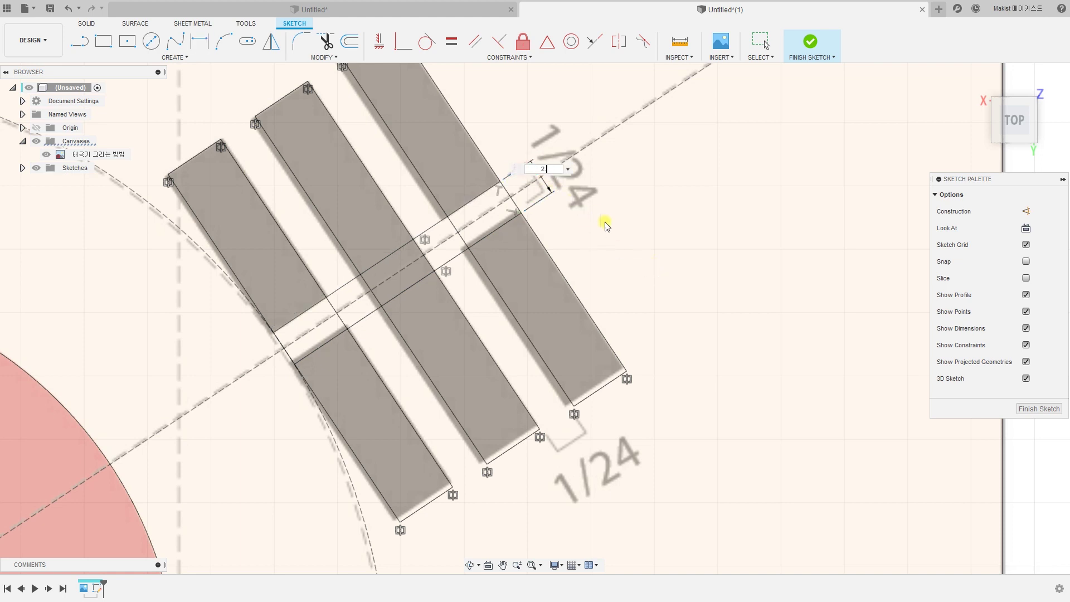
{"action": "key", "text": "Return"}
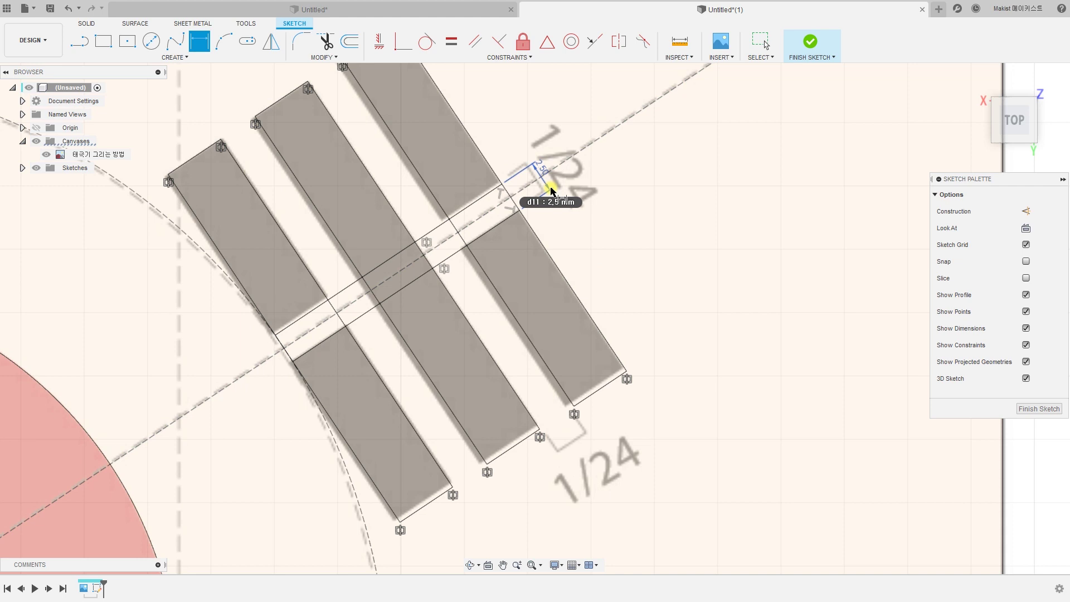
{"action": "double_click", "coordinate": [544, 168]}
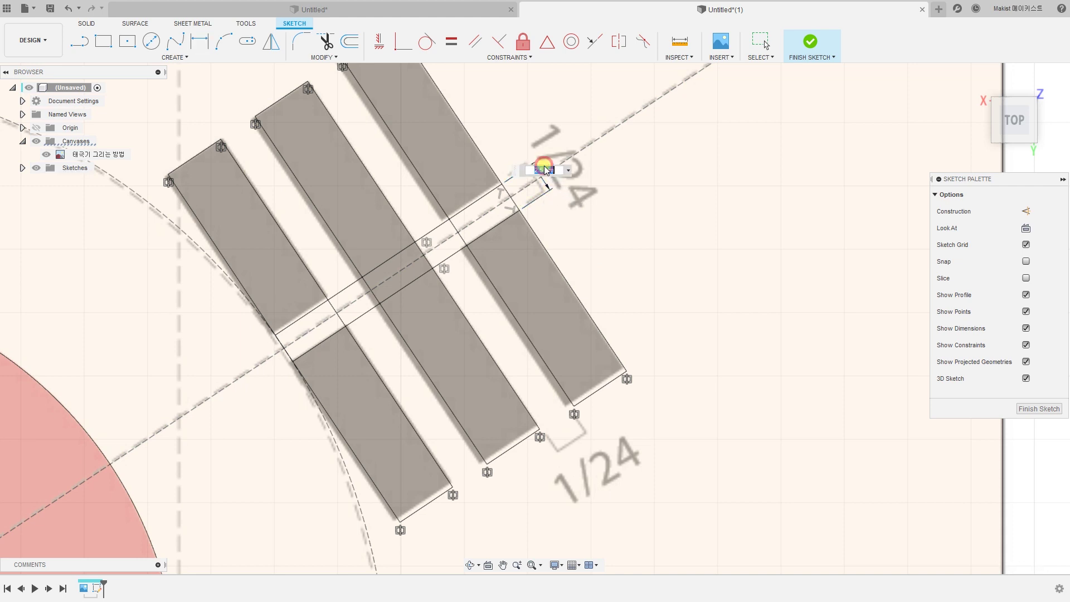
{"action": "type", "text": "3"}
{"action": "key", "text": "Return"}
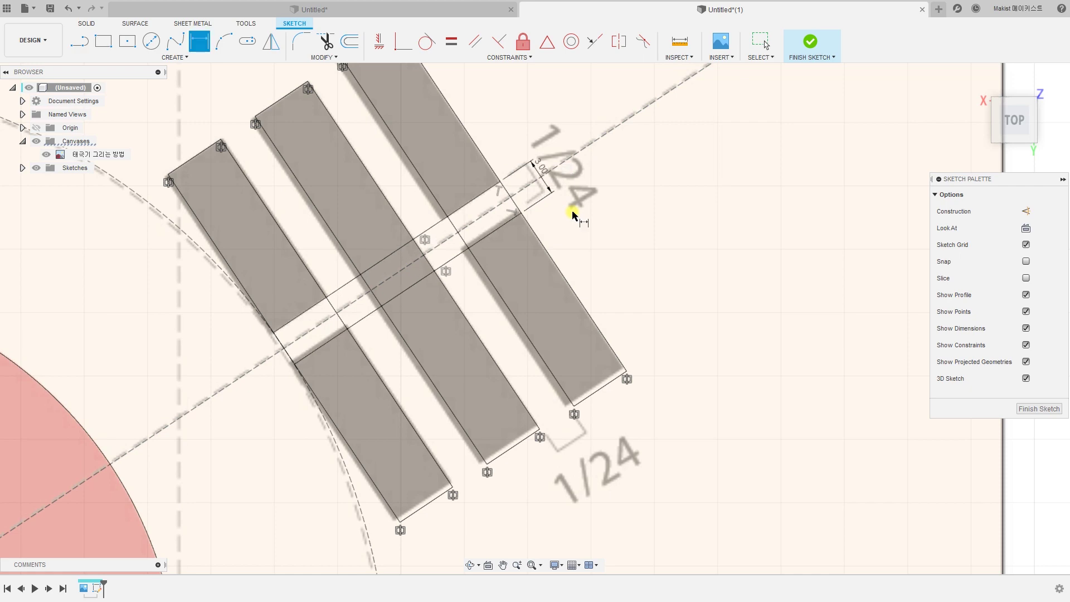
{"action": "scroll", "coordinate": [572, 215], "scroll_direction": "down", "scroll_amount": 8}
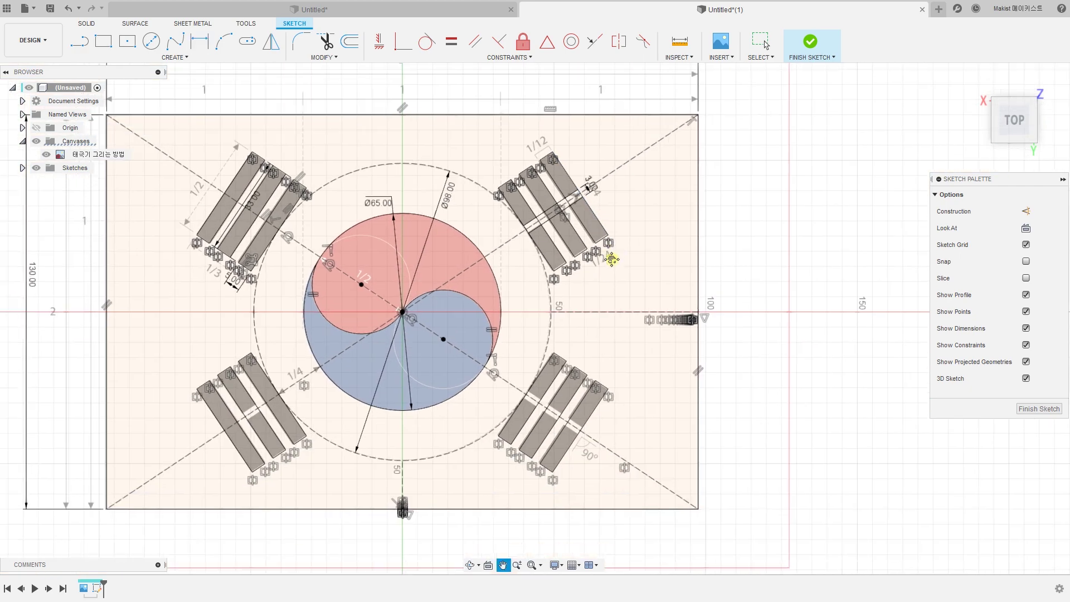
{"action": "left_click_drag", "start_coordinate": [612, 259], "coordinate": [624, 234]}
{"action": "key", "text": "Escape"}
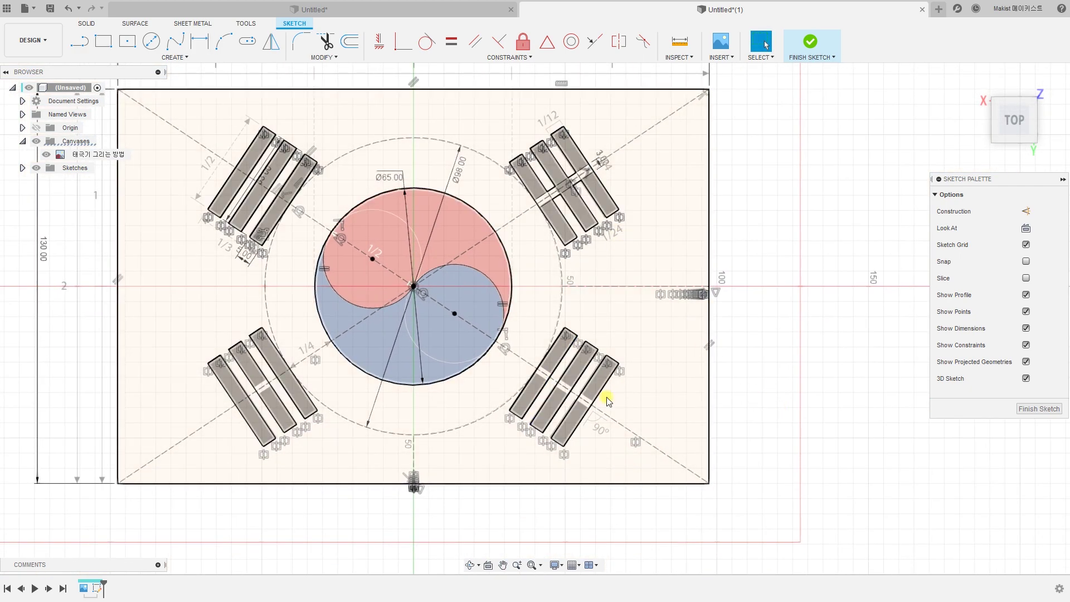
- Mirror the two gap lines of the upper-right trigram across the horizontal centreline onto the lower-right trigram
{"action": "scroll", "coordinate": [700, 229], "scroll_direction": "up", "scroll_amount": 3}
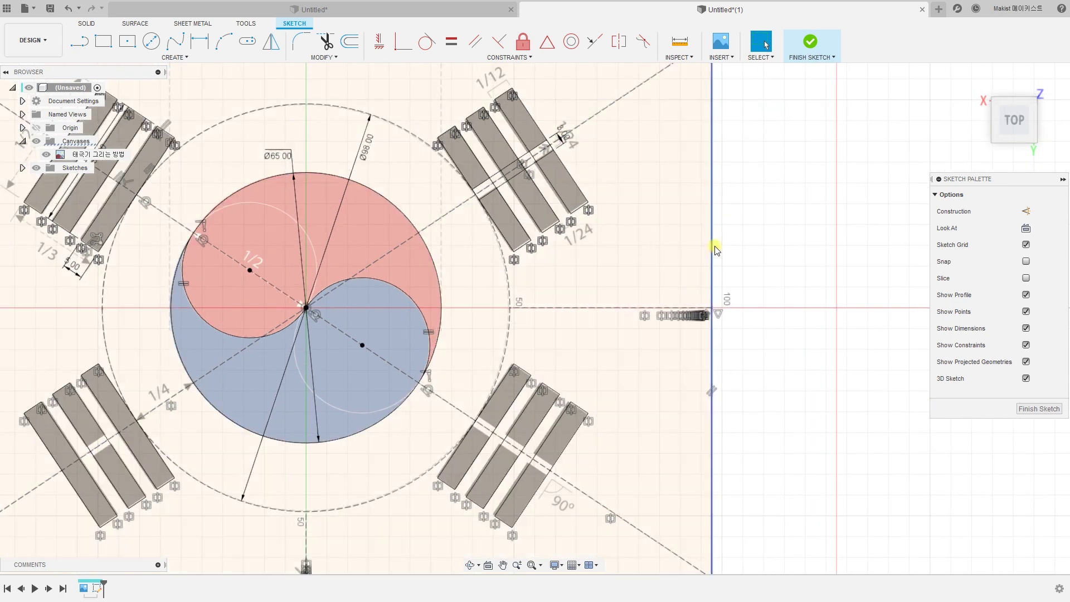
{"action": "left_click", "coordinate": [271, 44]}
{"action": "left_click", "coordinate": [503, 177]}
{"action": "left_click", "coordinate": [508, 186]}
{"action": "middle_click_drag", "start_coordinate": [641, 258], "coordinate": [717, 256]}
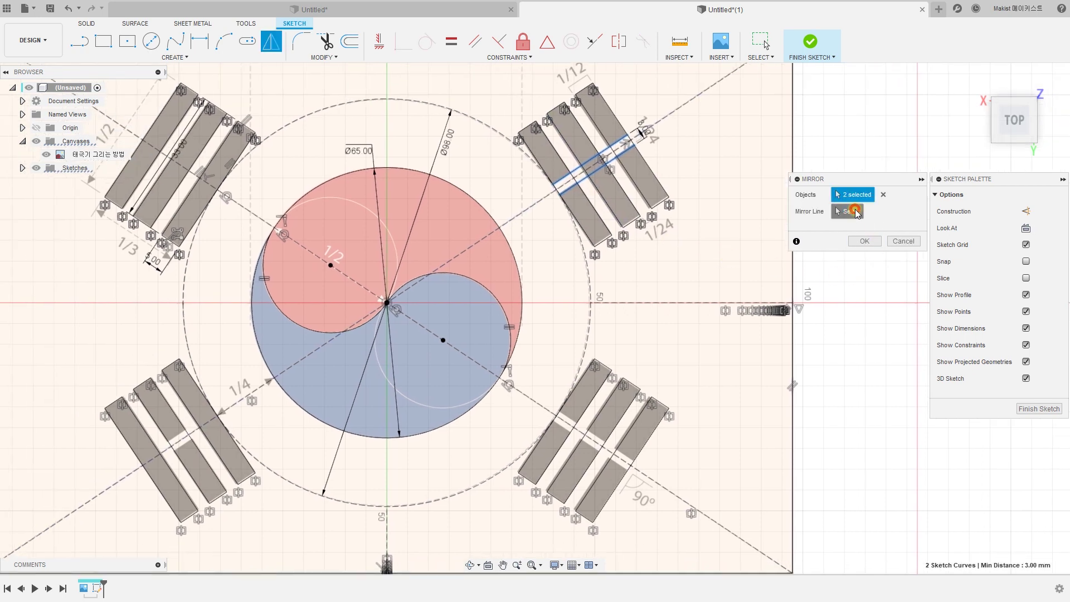
{"action": "left_click", "coordinate": [717, 303]}
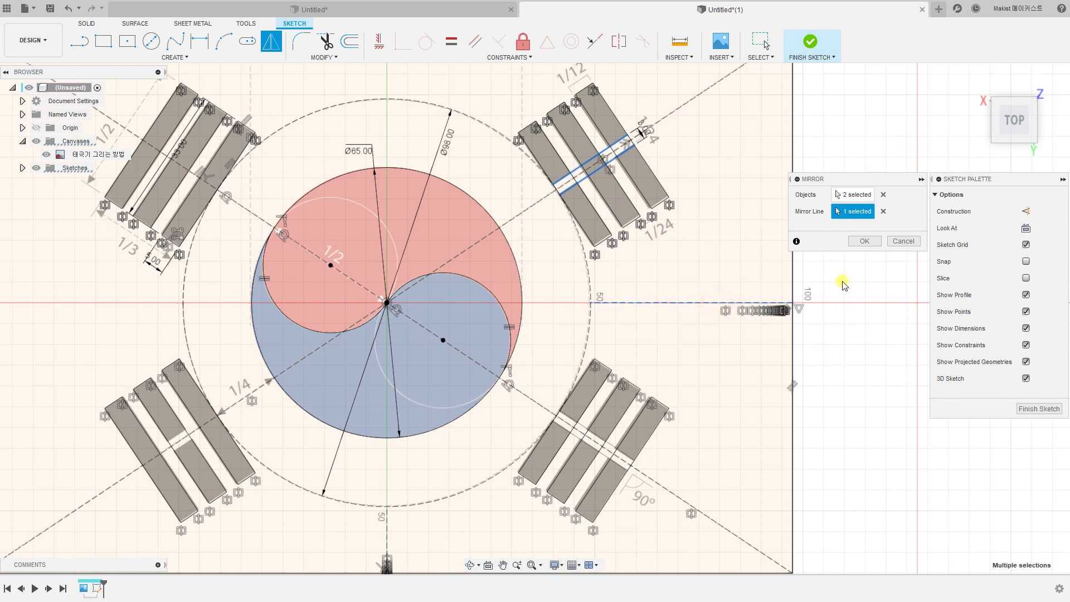
{"action": "left_click", "coordinate": [865, 241]}
{"action": "middle_click_drag", "start_coordinate": [800, 419], "coordinate": [789, 389]}
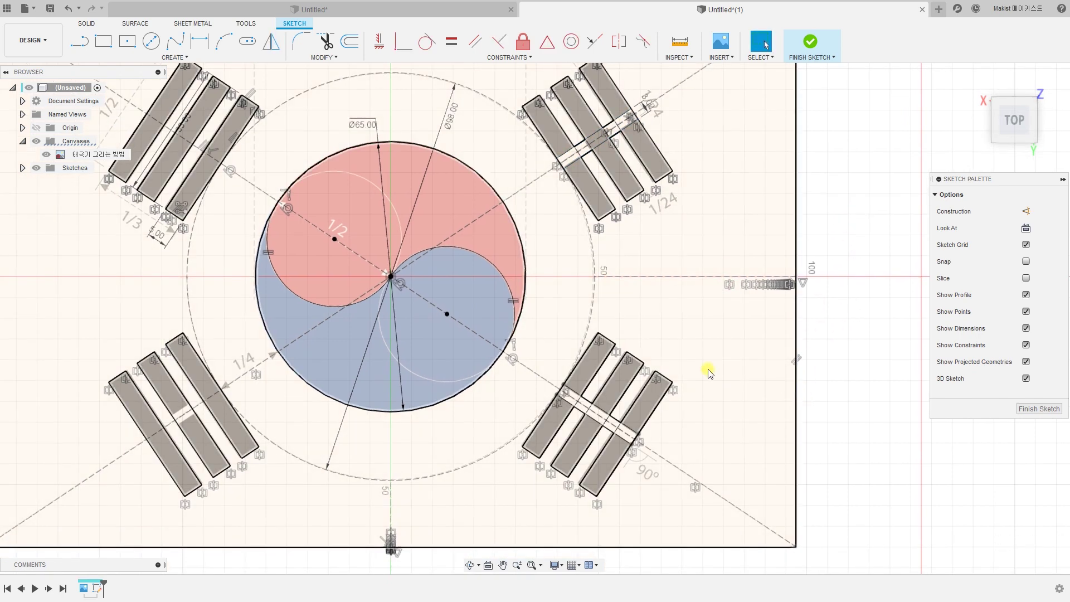
- Mirror the two gap lines of the lower-right trigram across the vertical centreline onto the lower-left trigram
{"action": "scroll", "coordinate": [435, 444], "scroll_direction": "up", "scroll_amount": 3}
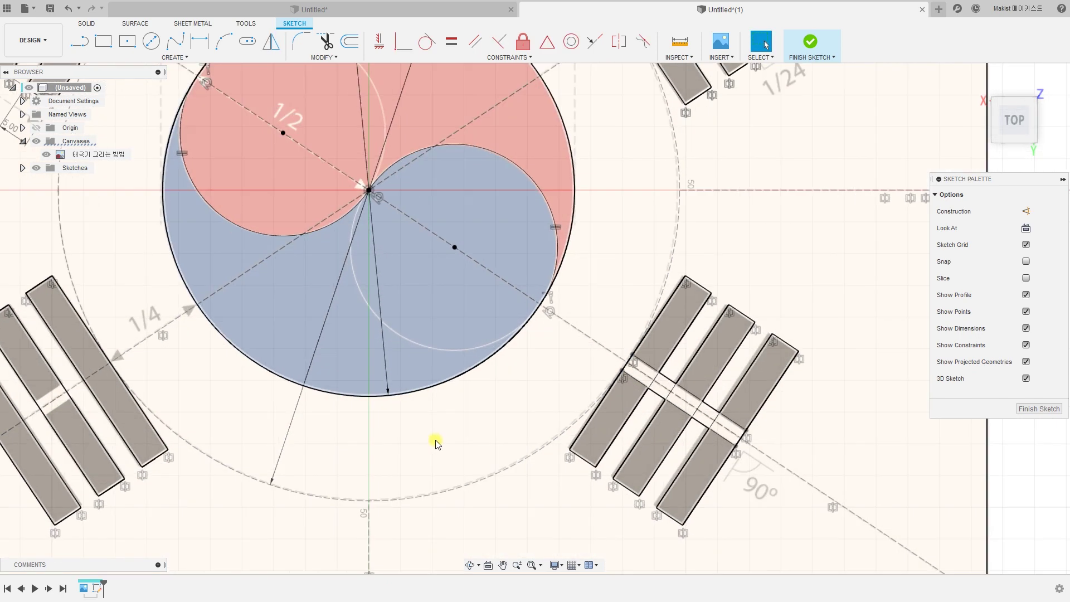
{"action": "scroll", "coordinate": [435, 444], "scroll_direction": "down", "scroll_amount": 2}
{"action": "key", "text": "Return"}
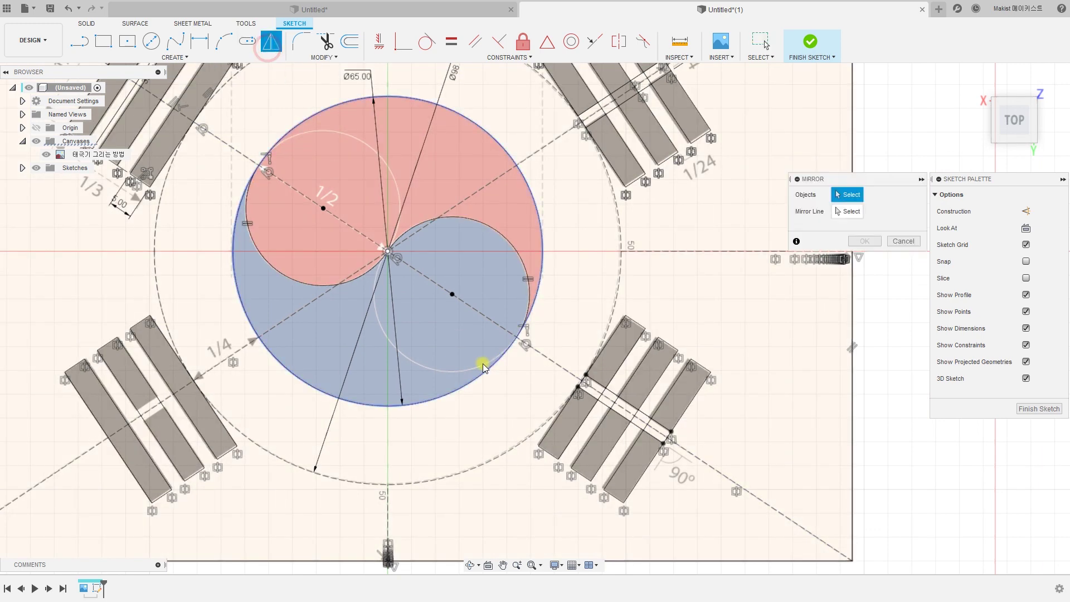
{"action": "left_click", "coordinate": [602, 409]}
{"action": "left_click", "coordinate": [613, 394]}
{"action": "left_click", "coordinate": [845, 211]}
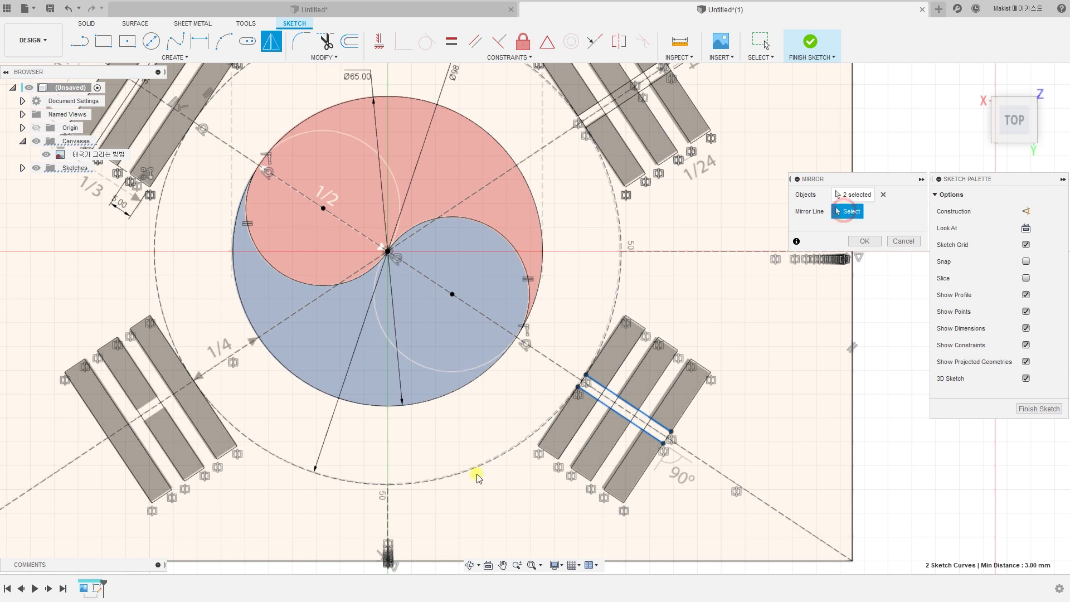
{"action": "left_click", "coordinate": [388, 519]}
{"action": "left_click", "coordinate": [864, 241]}
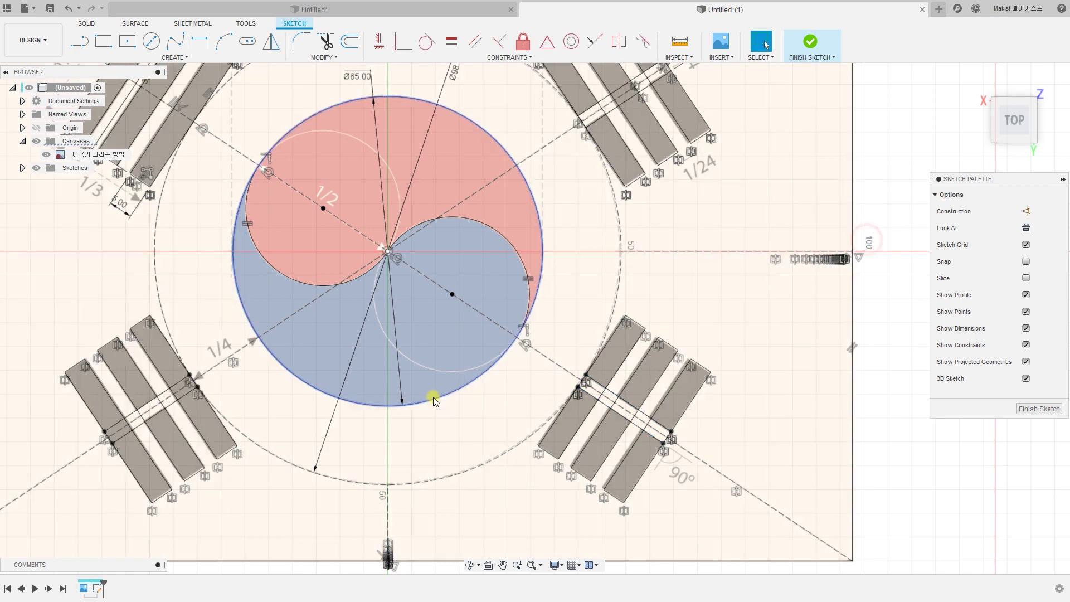
- Finish the flag sketch and expand the list of sketches in the design
{"action": "scroll", "coordinate": [397, 512], "scroll_direction": "down", "scroll_amount": 3}
{"action": "mouse_move", "coordinate": [394, 504]}
{"action": "middle_mouse_down"}
{"action": "mouse_move", "coordinate": [413, 476]}
{"action": "mouse_move", "coordinate": [450, 497]}
{"action": "middle_mouse_up"}
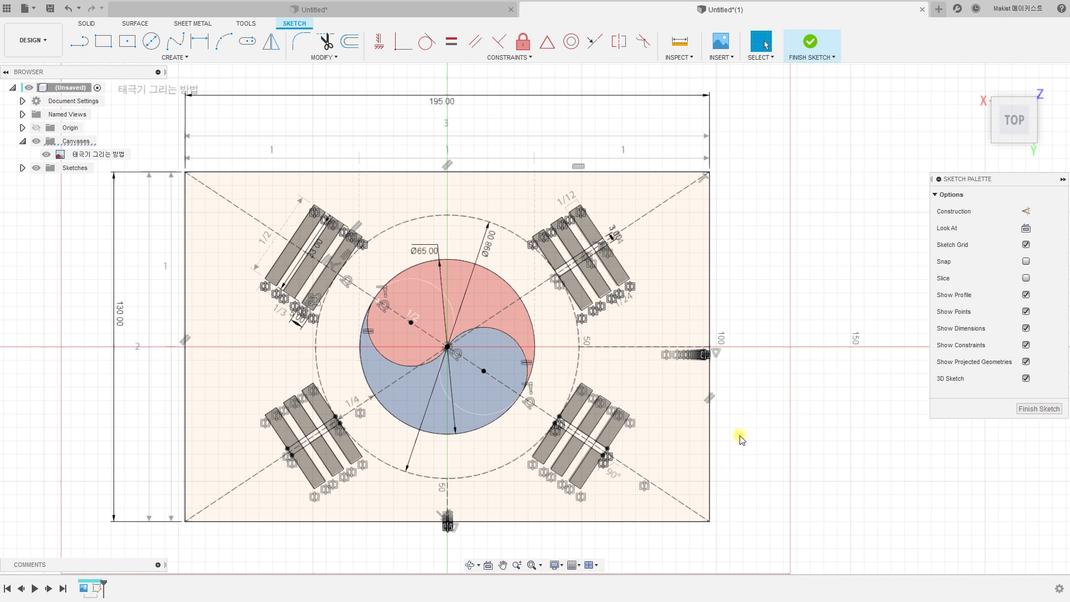
{"action": "left_click", "coordinate": [811, 42]}
{"action": "scroll", "coordinate": [735, 468], "scroll_direction": "down", "scroll_amount": 2}
{"action": "mouse_move", "coordinate": [731, 482]}
{"action": "middle_mouse_down", "text": "shift"}
{"action": "mouse_move", "coordinate": [736, 490]}
{"action": "mouse_move", "coordinate": [736, 430]}
{"action": "mouse_move", "coordinate": [765, 408]}
{"action": "mouse_move", "coordinate": [754, 433]}
{"action": "mouse_move", "coordinate": [722, 444]}
{"action": "mouse_move", "coordinate": [755, 433]}
{"action": "mouse_move", "coordinate": [755, 442]}
{"action": "middle_mouse_up", "text": "shift"}
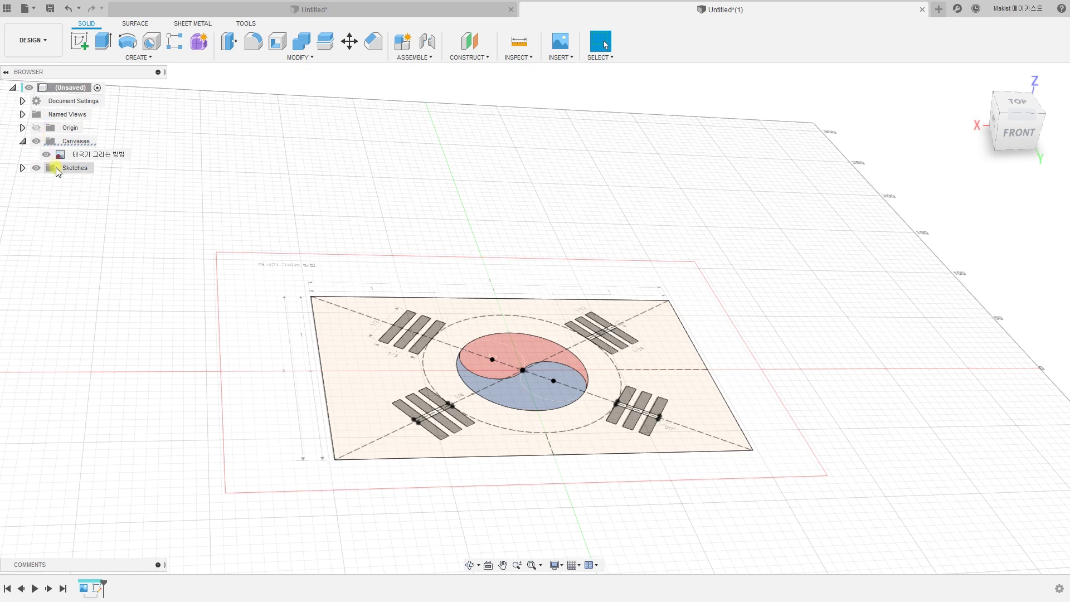
{"action": "left_click", "coordinate": [22, 168]}
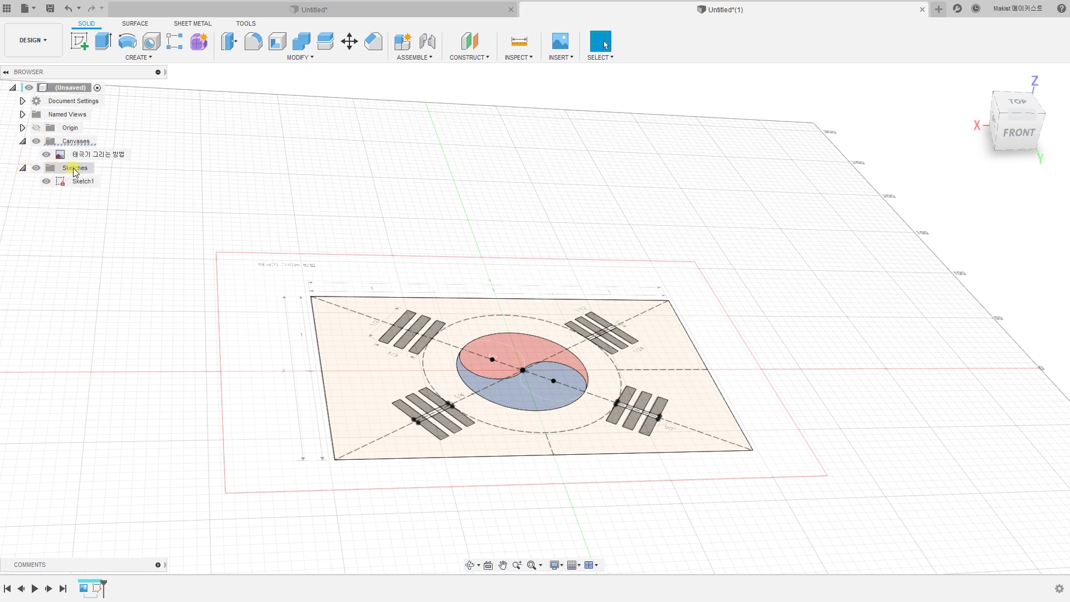
- Start a new sketch on the upright front plane through the origin, perpendicular to the flag
{"action": "left_click", "coordinate": [195, 410]}
{"action": "mouse_move", "coordinate": [221, 366]}
{"action": "middle_mouse_down", "text": "shift"}
{"action": "mouse_move", "coordinate": [212, 361]}
{"action": "mouse_move", "coordinate": [221, 376]}
{"action": "middle_mouse_up", "text": "shift"}
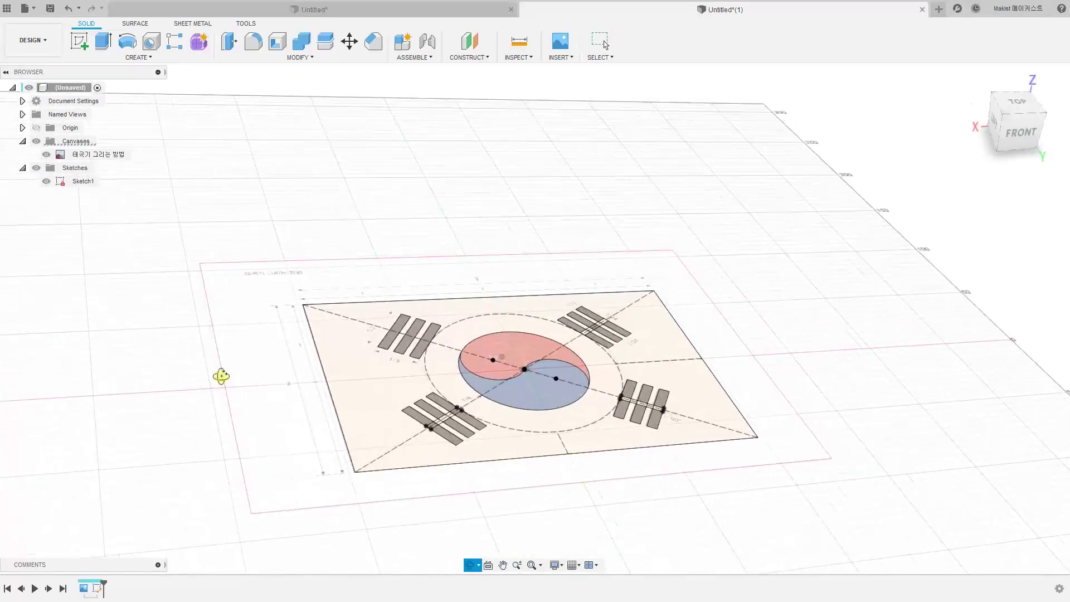
{"action": "left_click", "coordinate": [221, 377]}
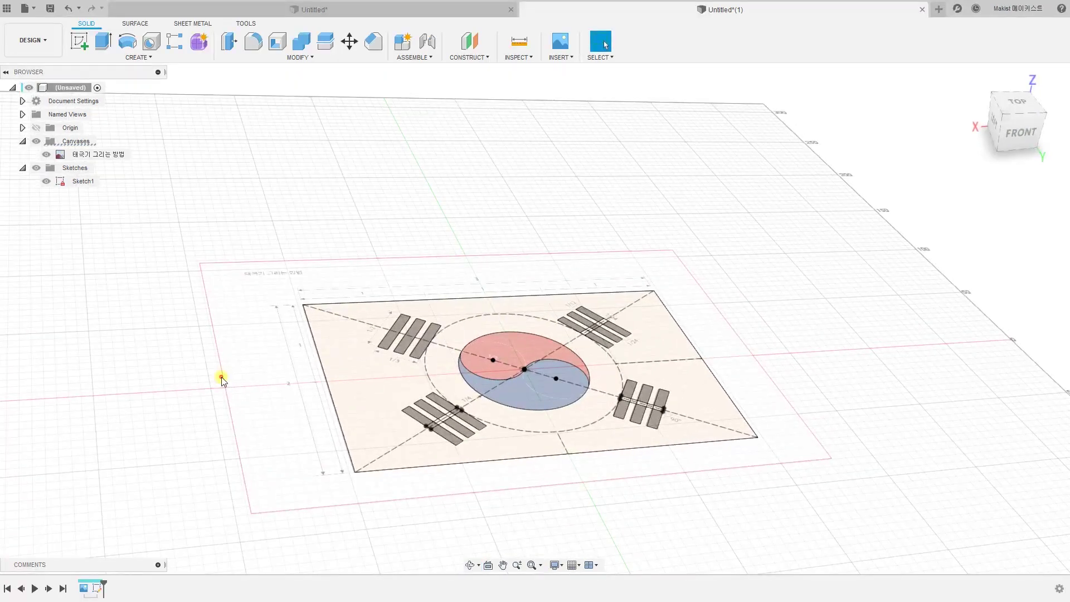
{"action": "left_click", "coordinate": [79, 42]}
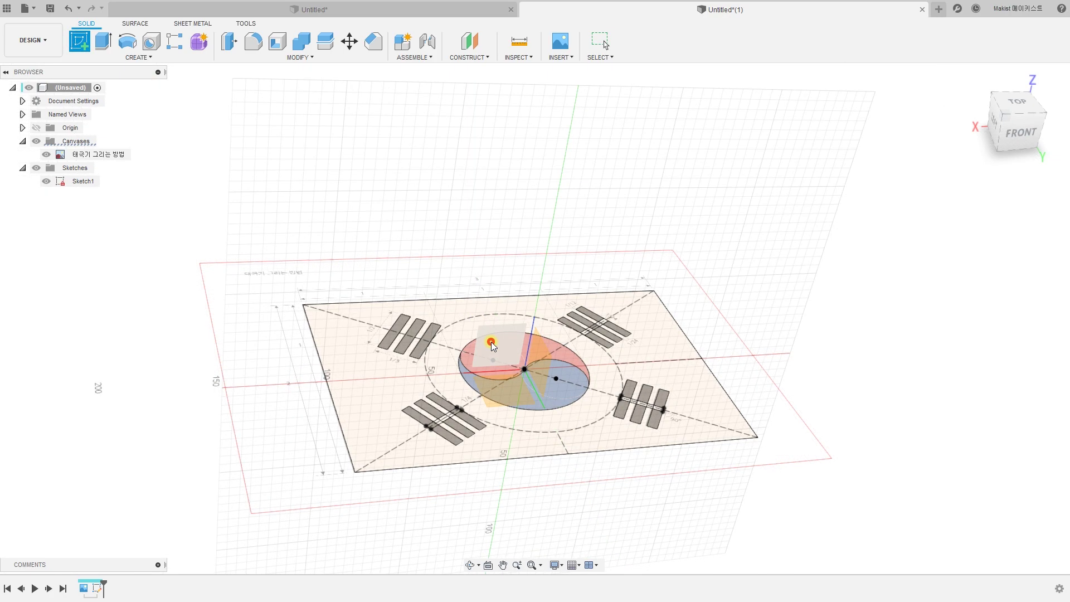
{"action": "left_click", "coordinate": [491, 343]}
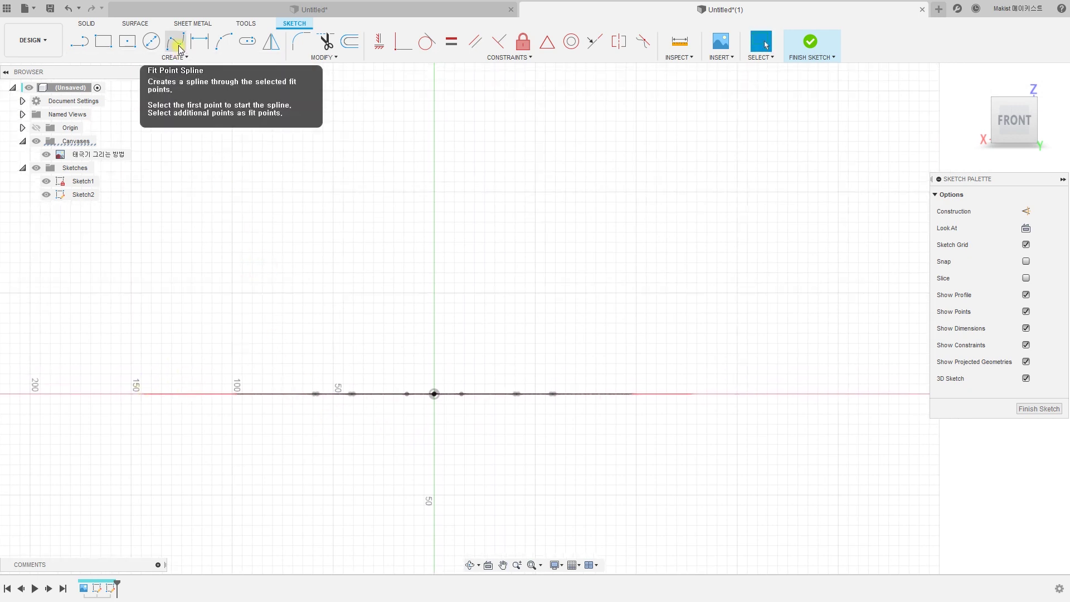
- Draw a wavy fit point spline about 255 mm wide through four points above the flag's edge-on profile
{"action": "left_click", "coordinate": [179, 57]}
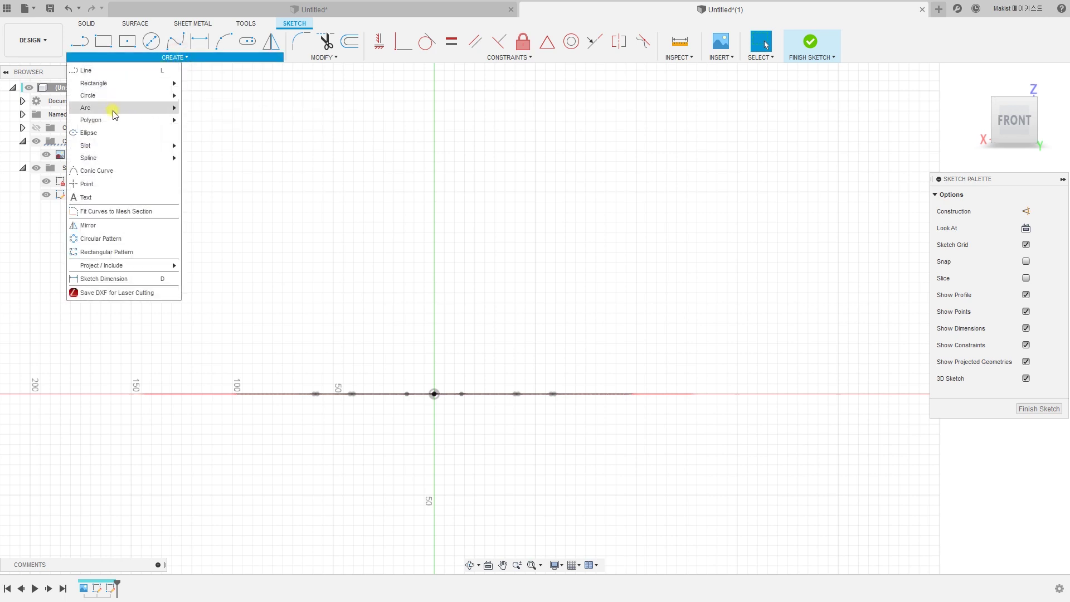
{"action": "mouse_move", "coordinate": [111, 157]}
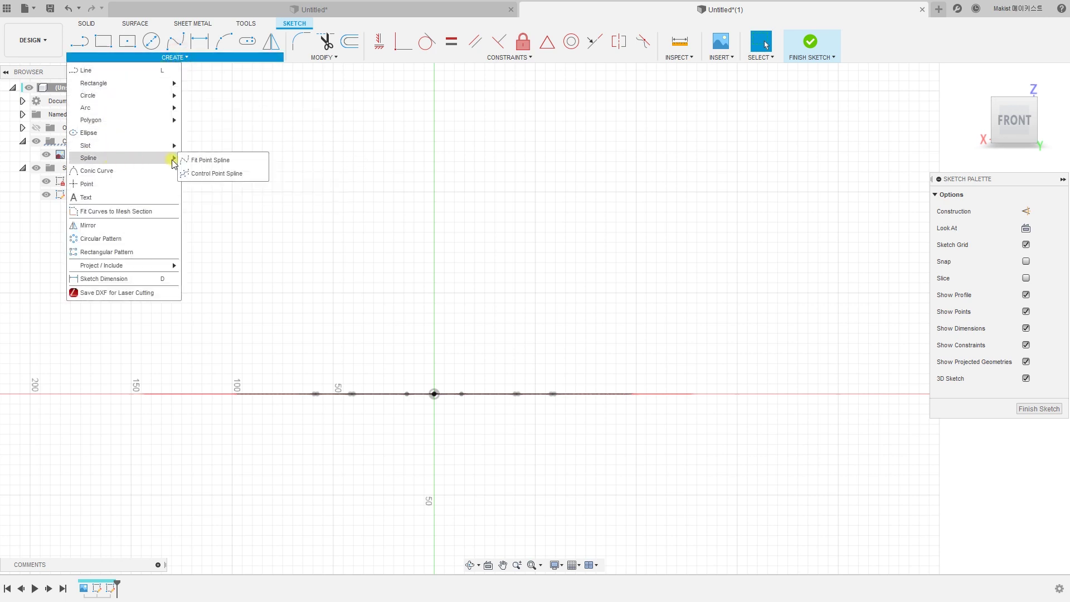
{"action": "left_click", "coordinate": [223, 160]}
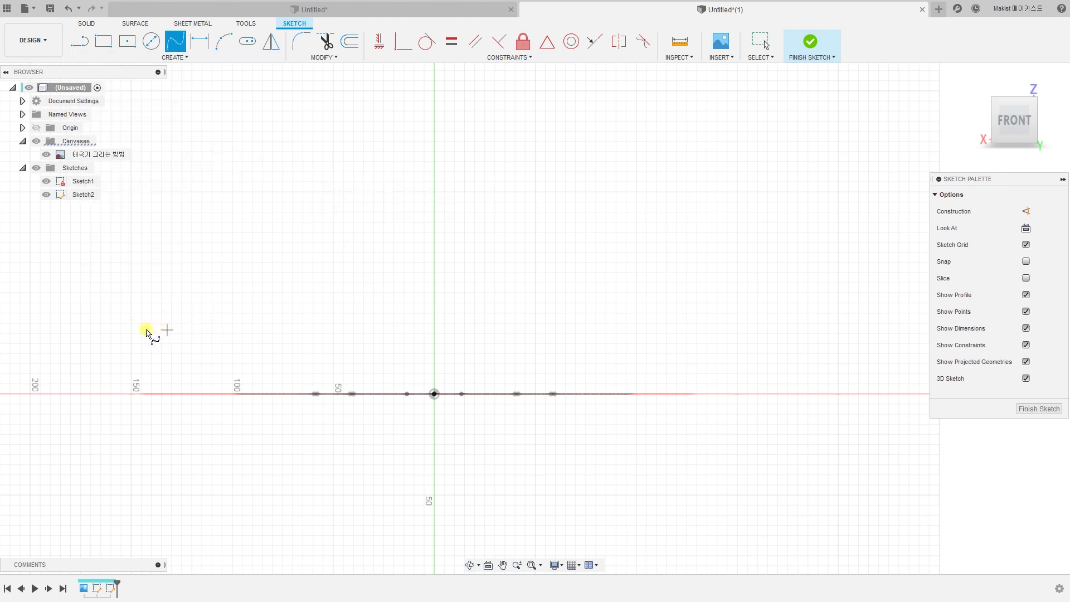
{"action": "left_click", "coordinate": [170, 339]}
{"action": "left_click", "coordinate": [343, 302]}
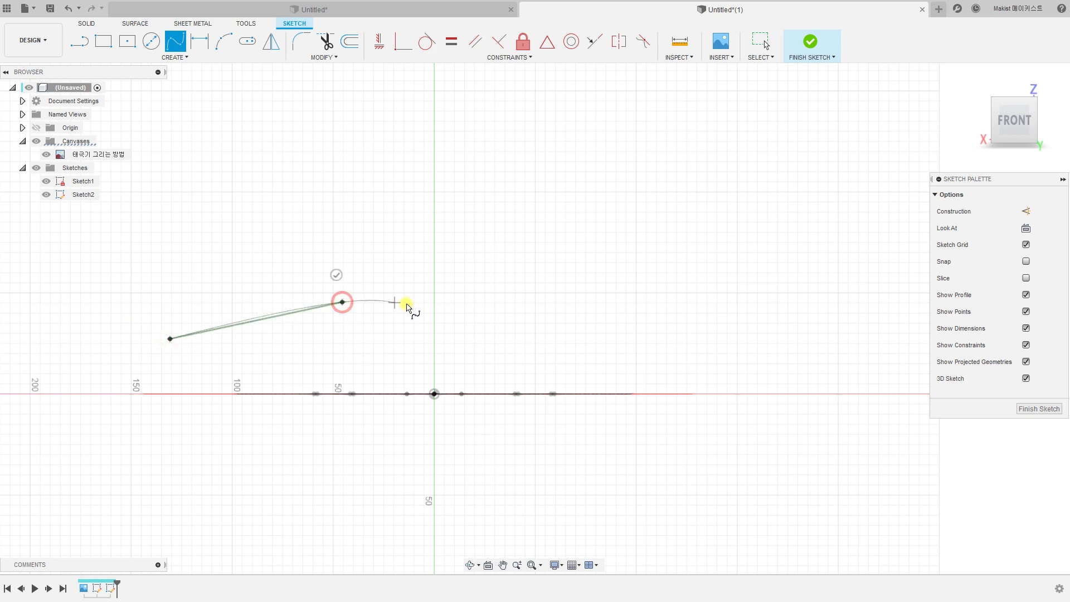
{"action": "left_click", "coordinate": [463, 324]}
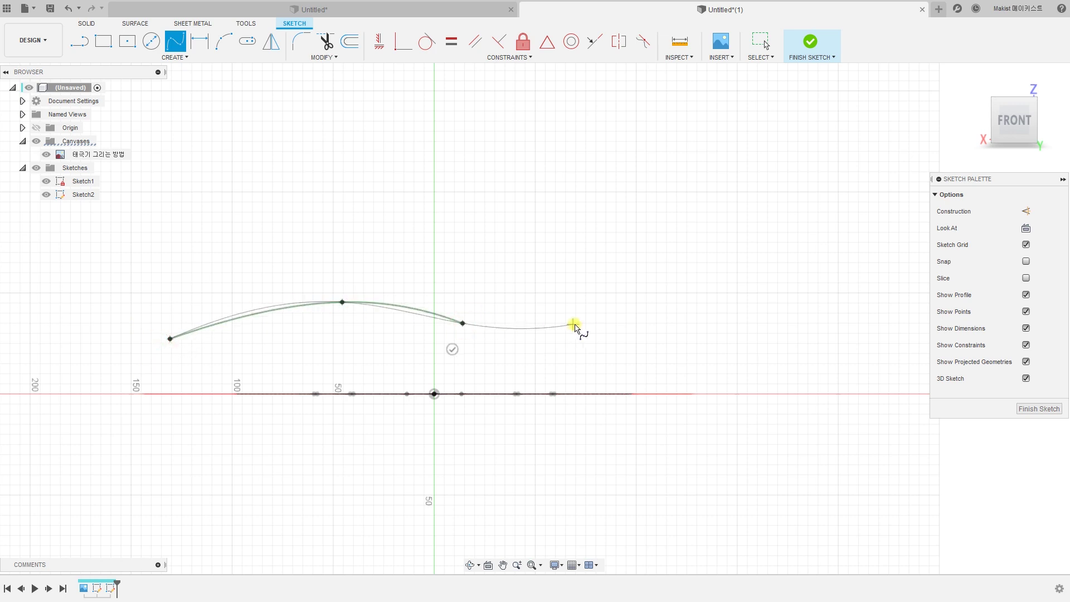
{"action": "left_click", "coordinate": [688, 312]}
{"action": "left_click", "coordinate": [685, 286]}
{"action": "key", "text": "Escape"}
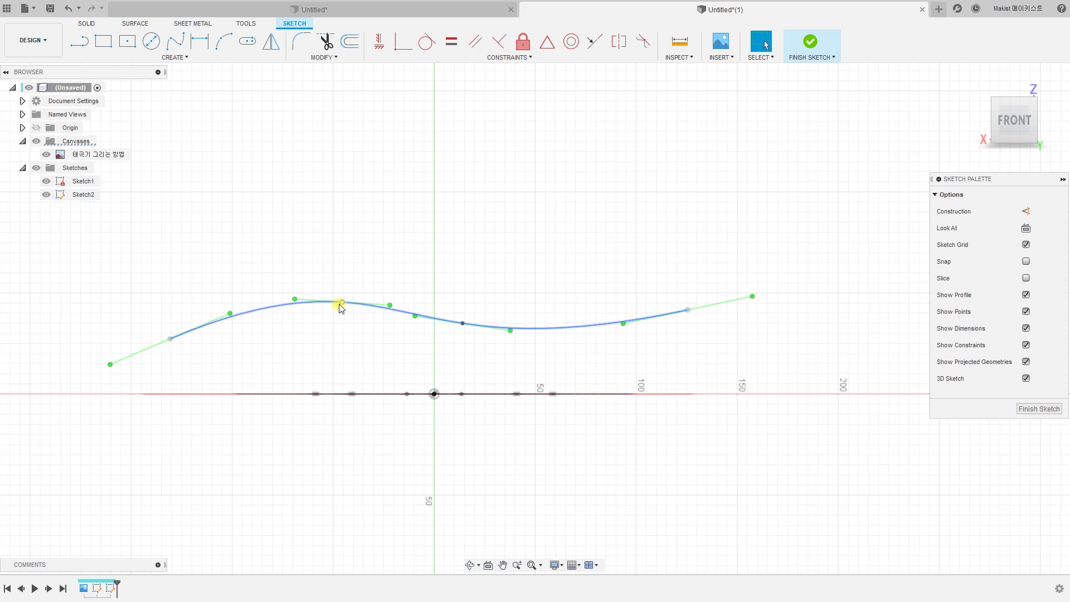
- Reshape the spline by moving its second point to about Z 48.5 mm, its third to Z 33 mm and its right end to Z 38.8 mm
{"action": "left_click_drag", "start_coordinate": [342, 304], "coordinate": [344, 297]}
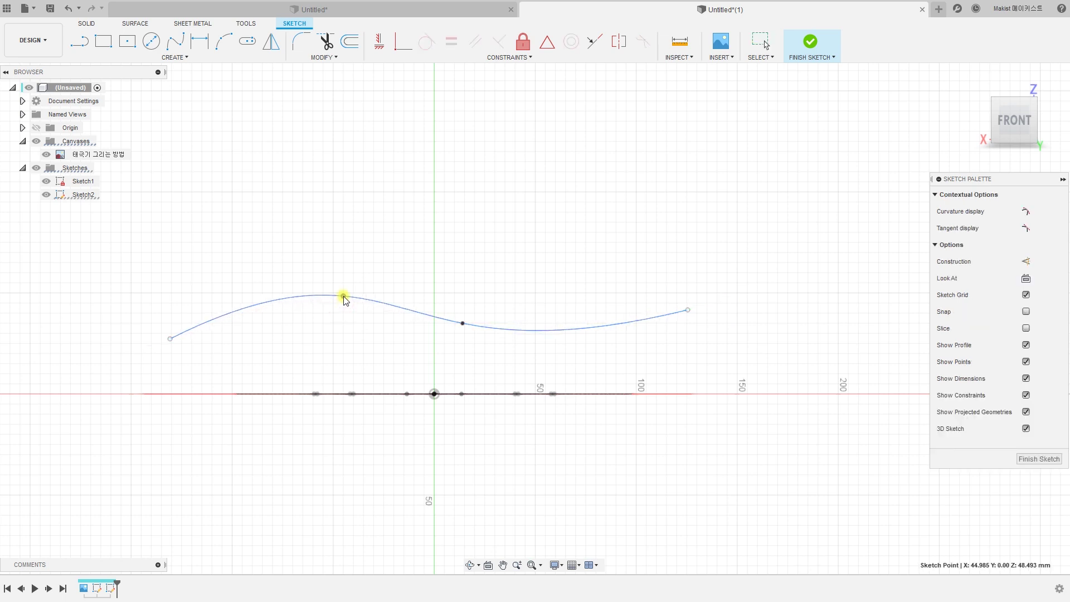
{"action": "left_click_drag", "start_coordinate": [463, 323], "coordinate": [460, 330]}
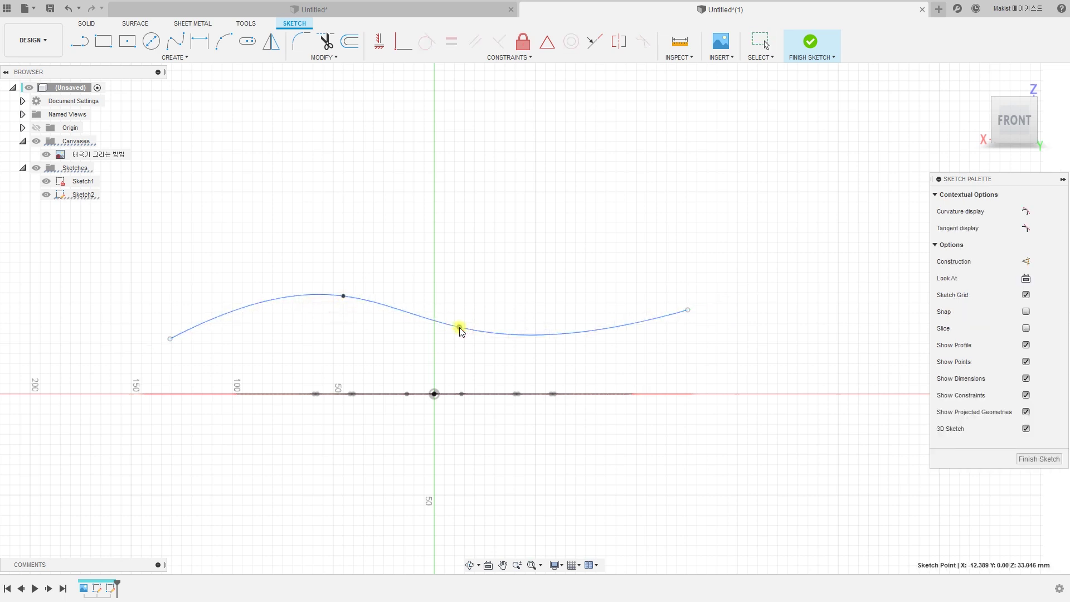
{"action": "left_click_drag", "start_coordinate": [687, 312], "coordinate": [688, 317]}
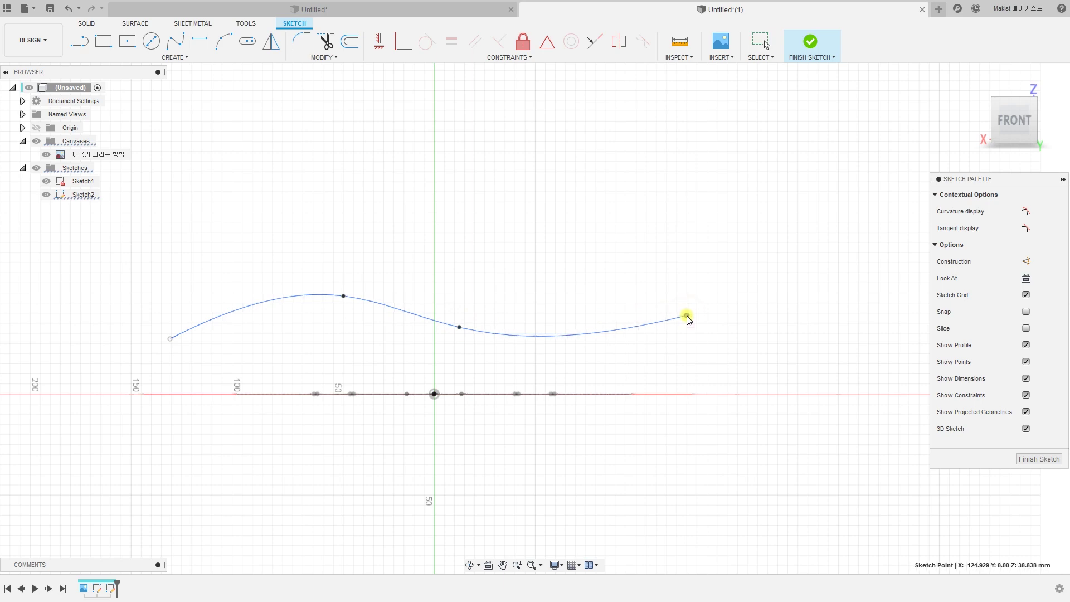
{"action": "left_click", "coordinate": [676, 433]}
- Dimension the height of the spline's left endpoint above the origin as 27 mm
{"action": "scroll", "coordinate": [649, 434], "scroll_direction": "down", "scroll_amount": 2}
{"action": "middle_click_drag", "start_coordinate": [652, 436], "coordinate": [583, 418]}
{"action": "scroll", "coordinate": [541, 391], "scroll_direction": "up", "scroll_amount": 4}
{"action": "middle_click_drag", "start_coordinate": [530, 377], "coordinate": [618, 413]}
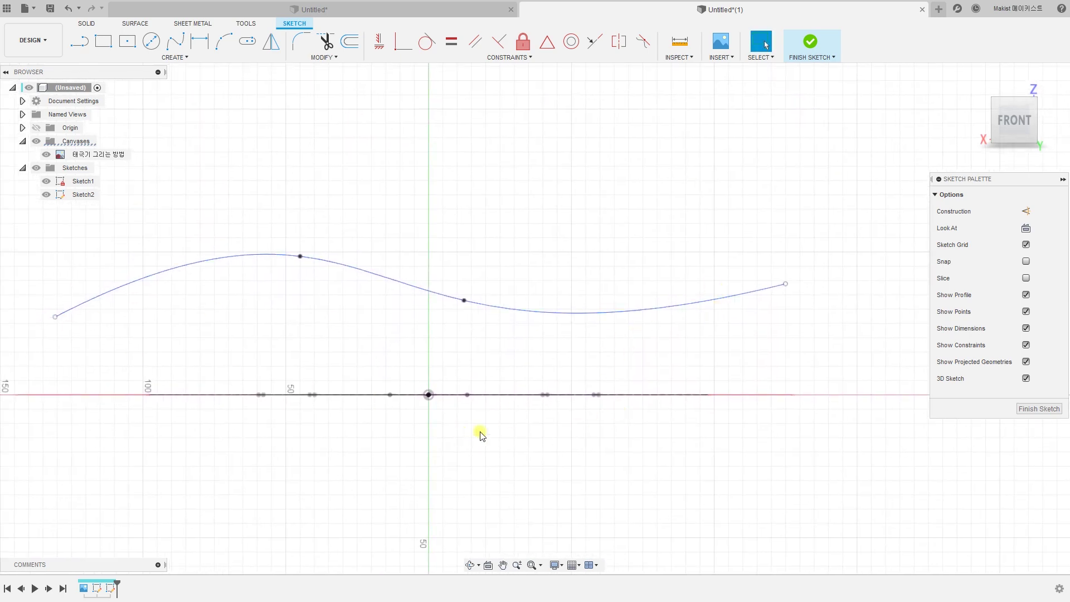
{"action": "middle_click_drag", "start_coordinate": [481, 433], "coordinate": [535, 429]}
{"action": "left_click", "coordinate": [507, 434]}
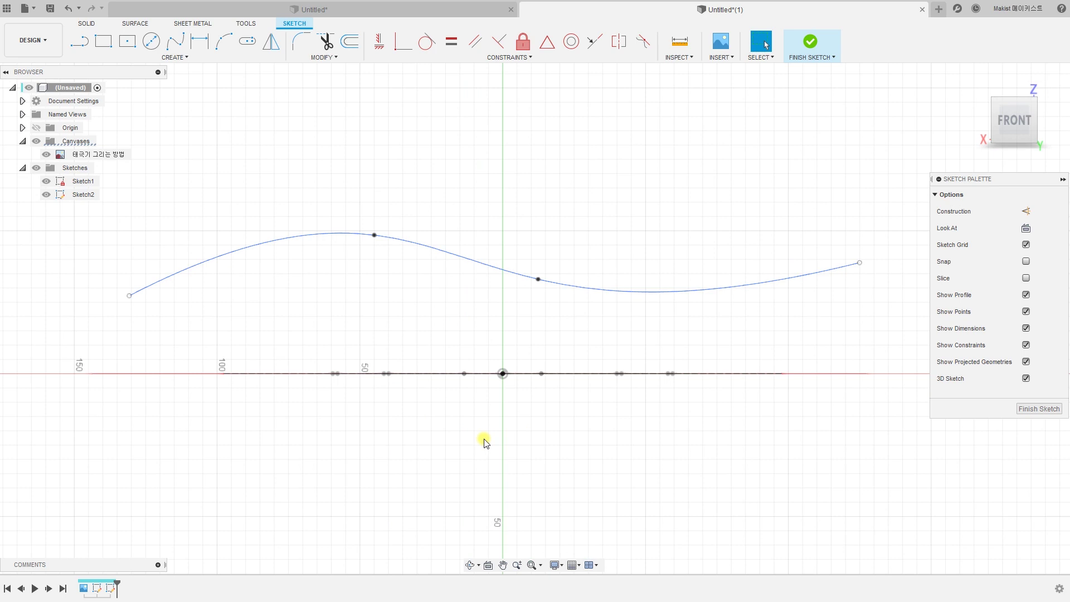
{"action": "key", "text": "d"}
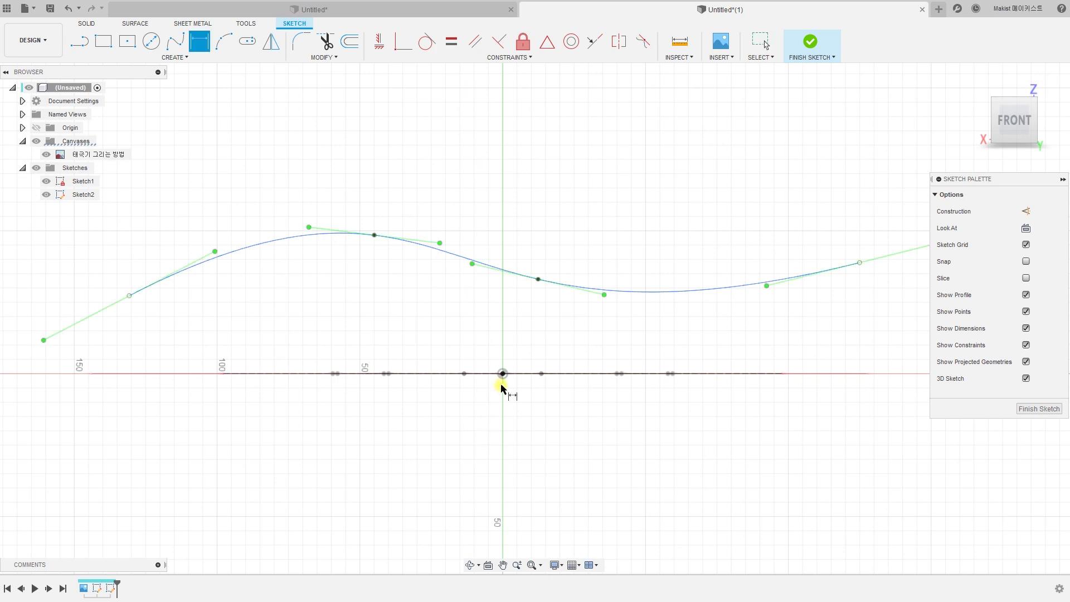
{"action": "left_click", "coordinate": [129, 297]}
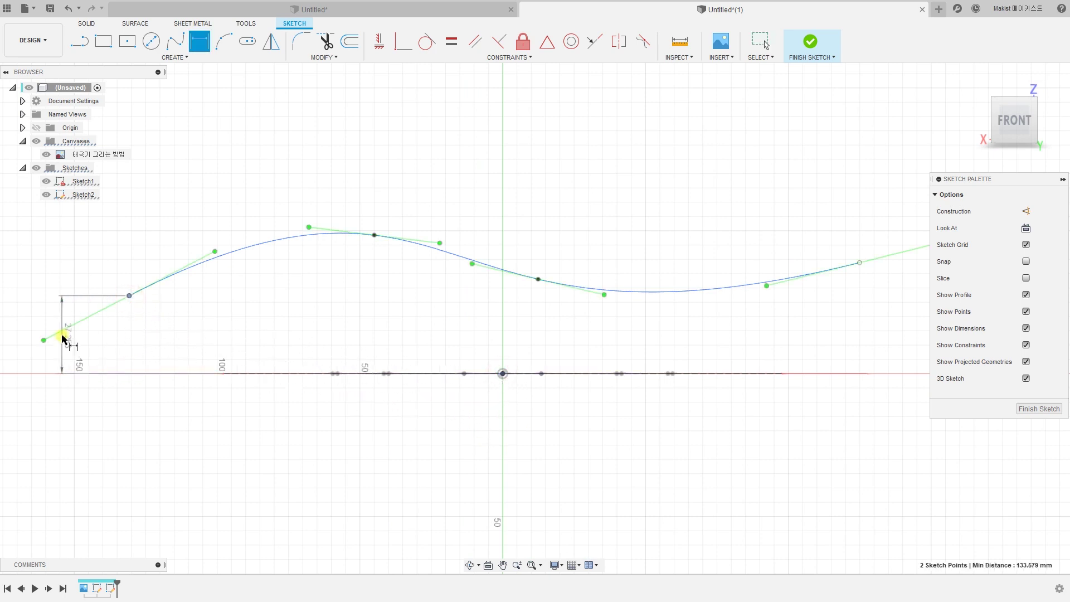
{"action": "left_click", "coordinate": [63, 338]}
{"action": "type", "text": "27"}
{"action": "key", "text": "Return"}
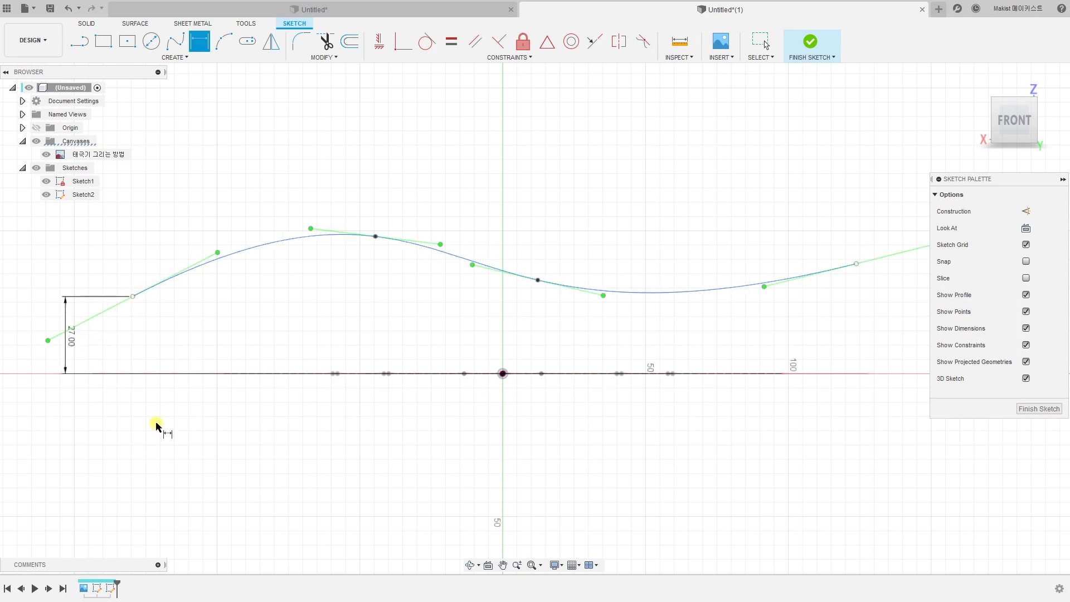
- Dimension the height of the spline's right endpoint above the origin as 38 mm
{"action": "middle_click_drag", "start_coordinate": [590, 440], "coordinate": [210, 440]}
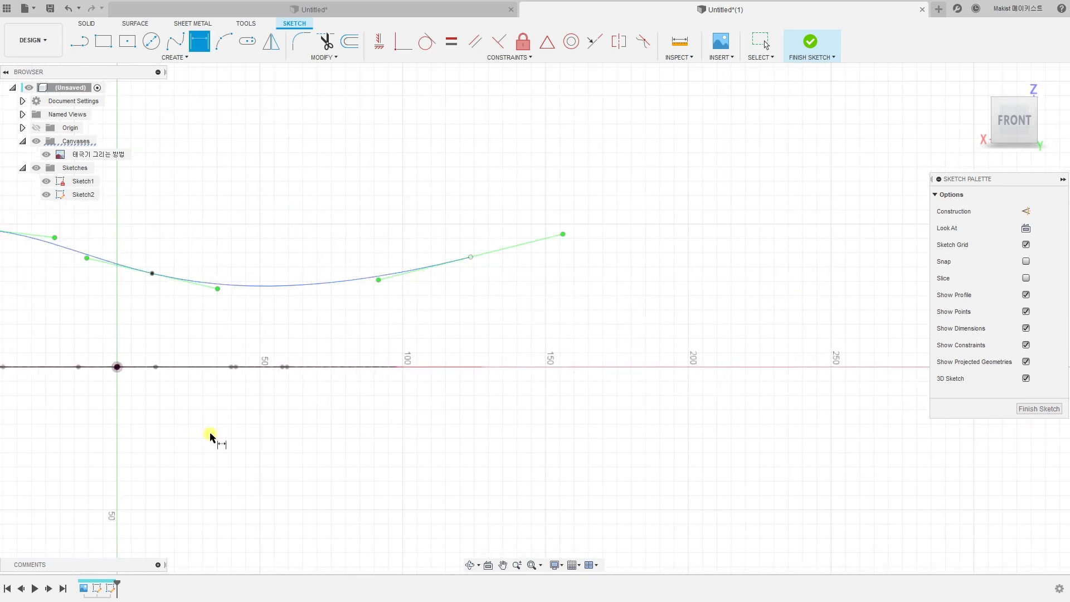
{"action": "left_click", "coordinate": [471, 257]}
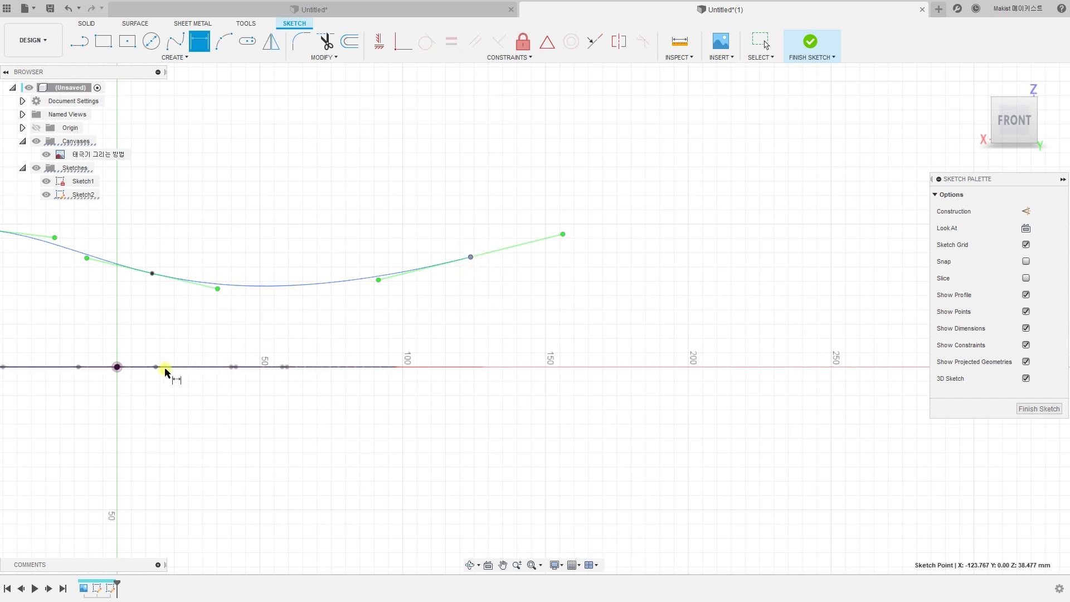
{"action": "left_click", "coordinate": [118, 367]}
{"action": "left_click", "coordinate": [507, 315]}
{"action": "type", "text": "3"}
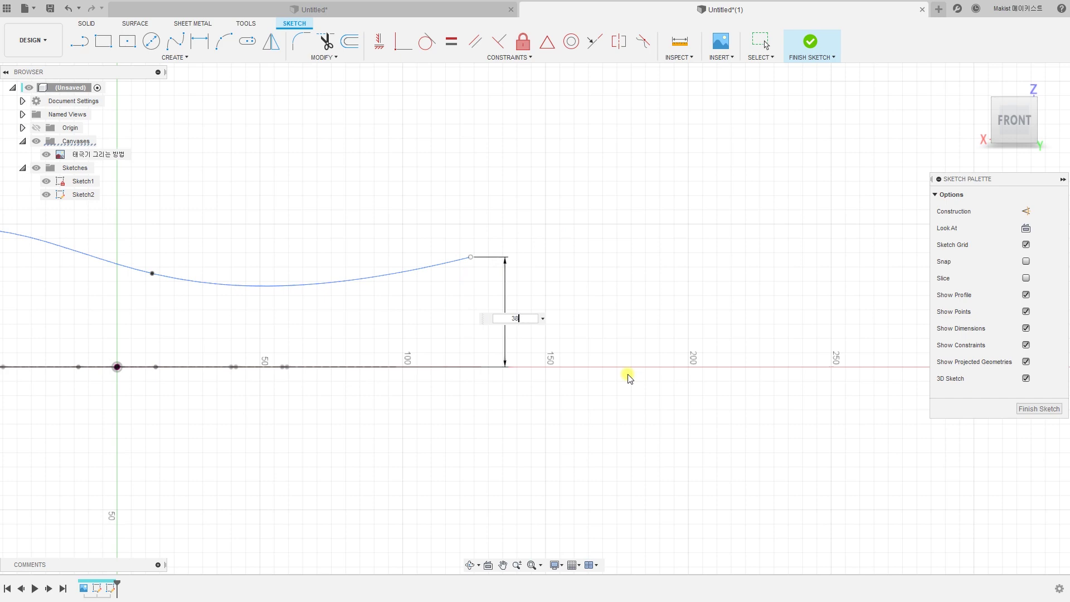
{"action": "type", "text": "8"}
{"action": "key", "text": "Return"}
{"action": "scroll", "coordinate": [604, 360], "scroll_direction": "down", "scroll_amount": 4}
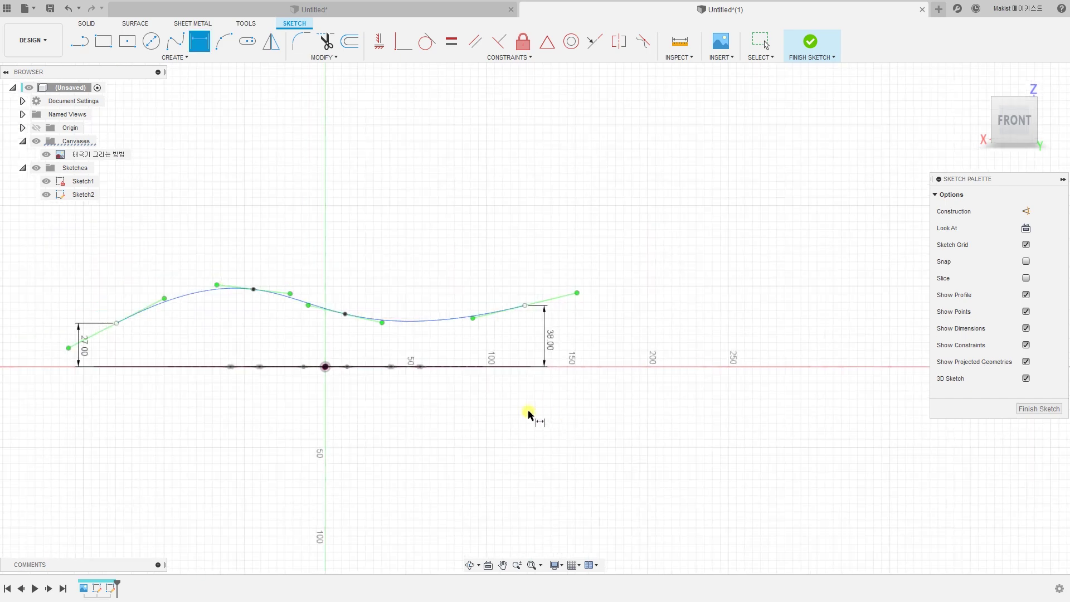
{"action": "key", "text": "Escape"}
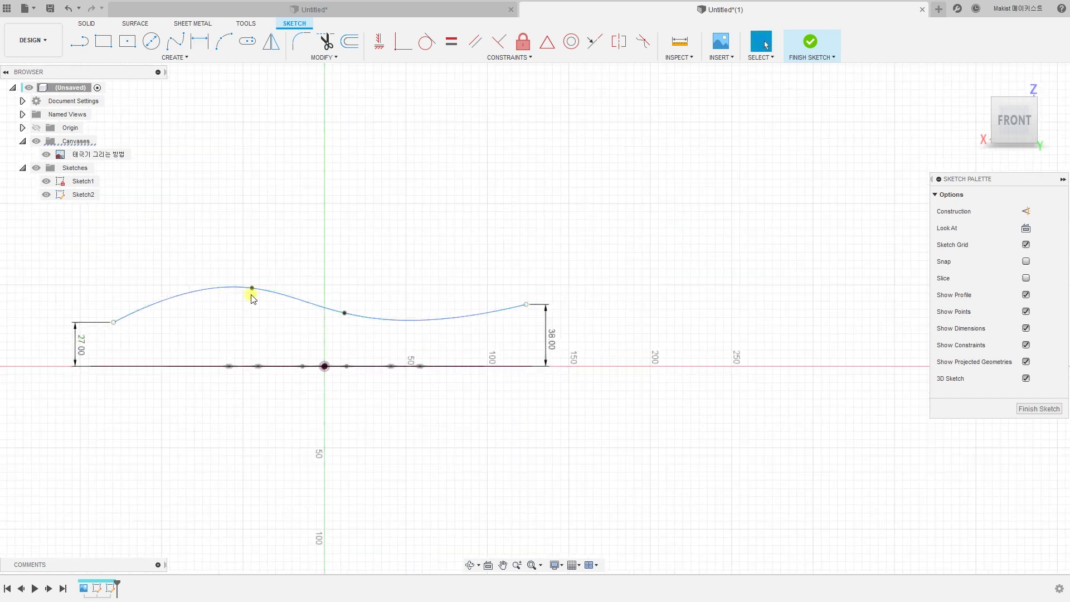
{"action": "left_click", "coordinate": [409, 435]}
{"action": "scroll", "coordinate": [402, 427], "scroll_direction": "up", "scroll_amount": 3}
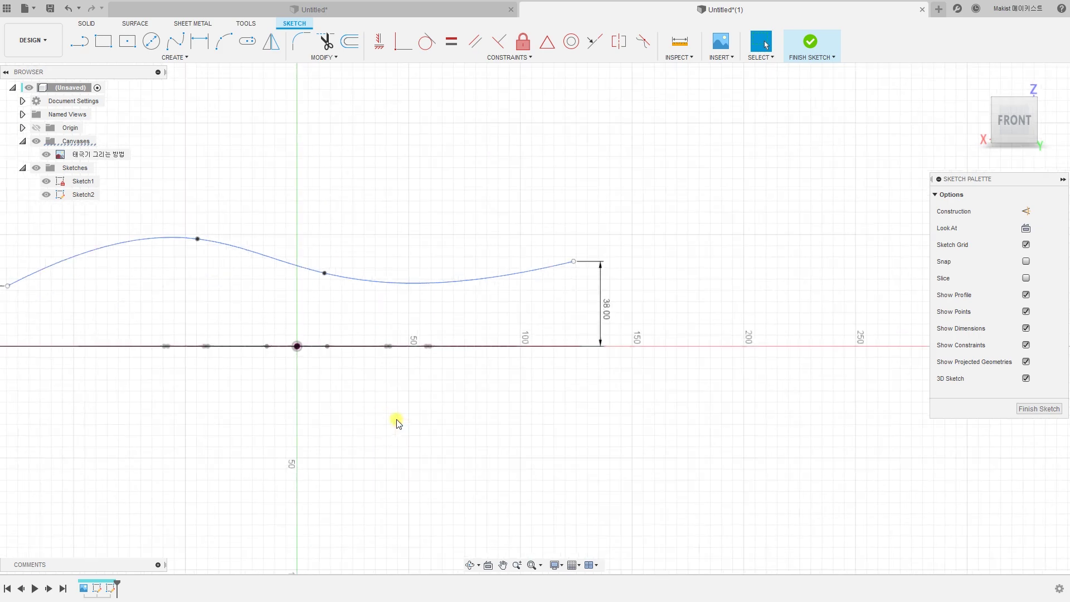
- Move the spline's third point to about X -19.5, Z 29.7 mm and its second to X 37.9, Z 50.2 mm, and finish the sketch
{"action": "middle_click_drag", "start_coordinate": [395, 421], "coordinate": [450, 443]}
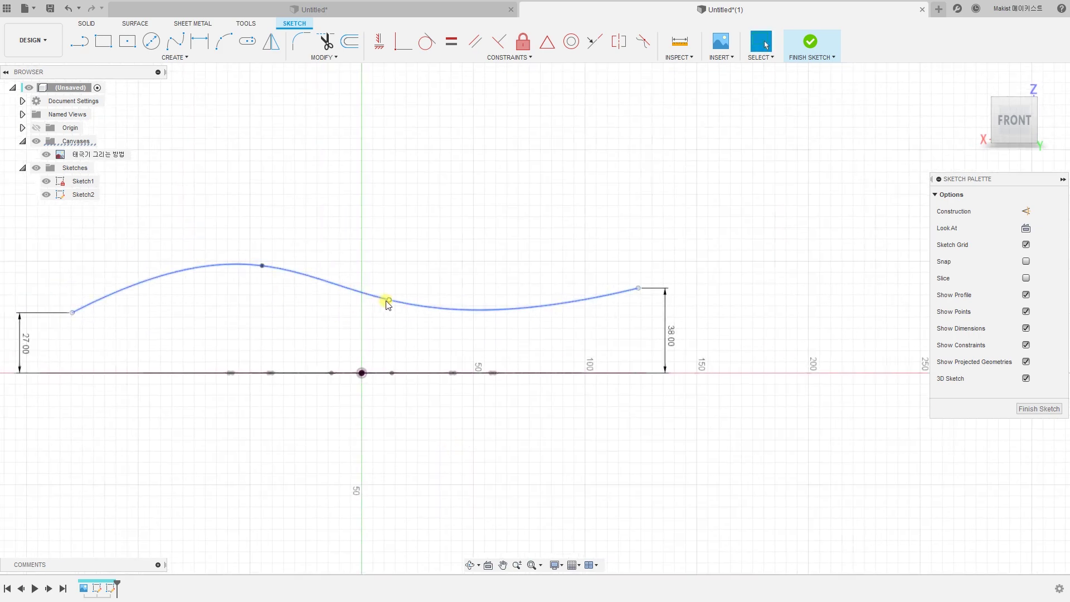
{"action": "left_click_drag", "start_coordinate": [388, 304], "coordinate": [406, 308]}
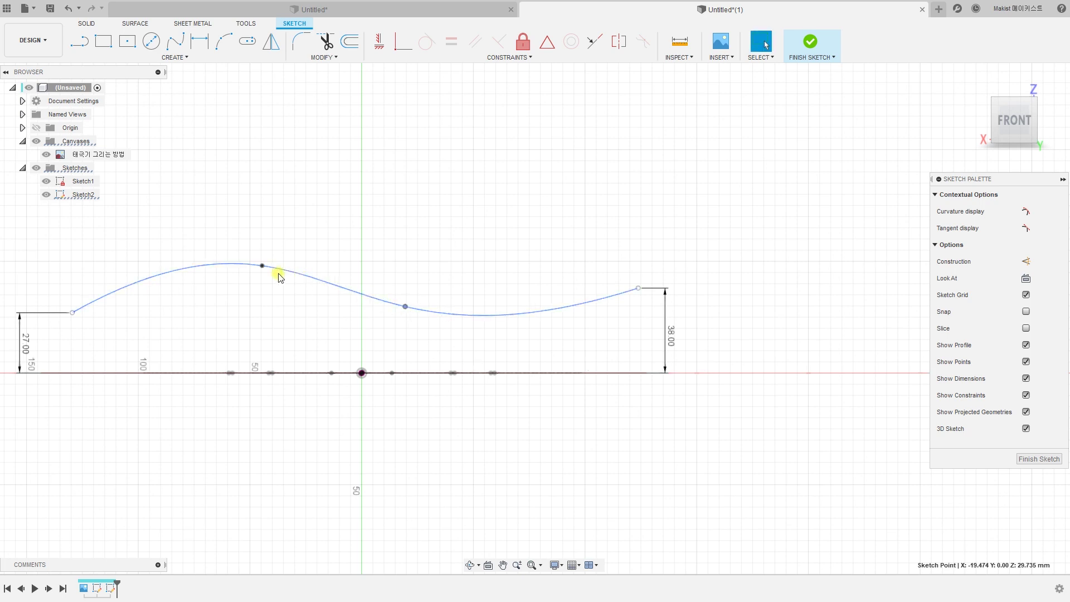
{"action": "mouse_move", "coordinate": [262, 267]}
{"action": "left_mouse_down"}
{"action": "mouse_move", "coordinate": [274, 272]}
{"action": "mouse_move", "coordinate": [278, 262]}
{"action": "left_mouse_up"}
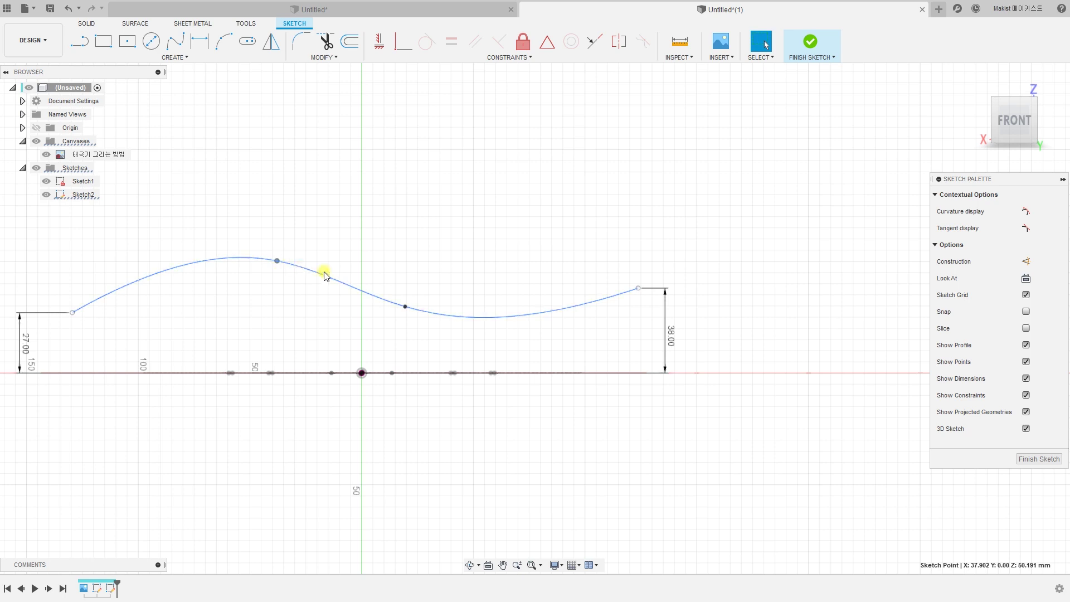
{"action": "left_click", "coordinate": [453, 478]}
{"action": "scroll", "coordinate": [459, 466], "scroll_direction": "down", "scroll_amount": 2}
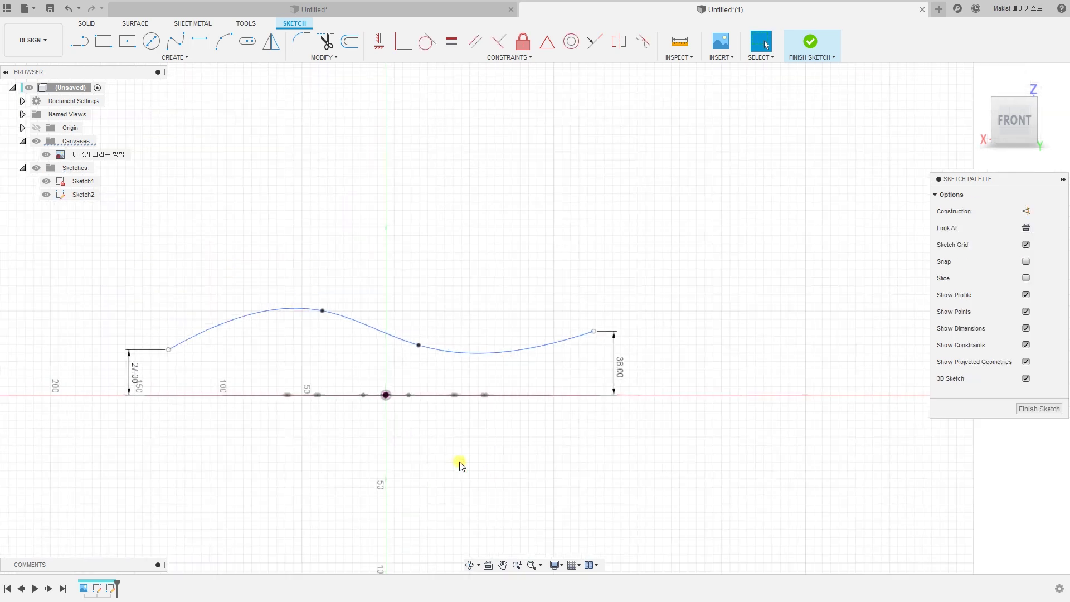
{"action": "middle_click_drag", "start_coordinate": [460, 466], "coordinate": [442, 427]}
{"action": "left_click", "coordinate": [803, 51]}
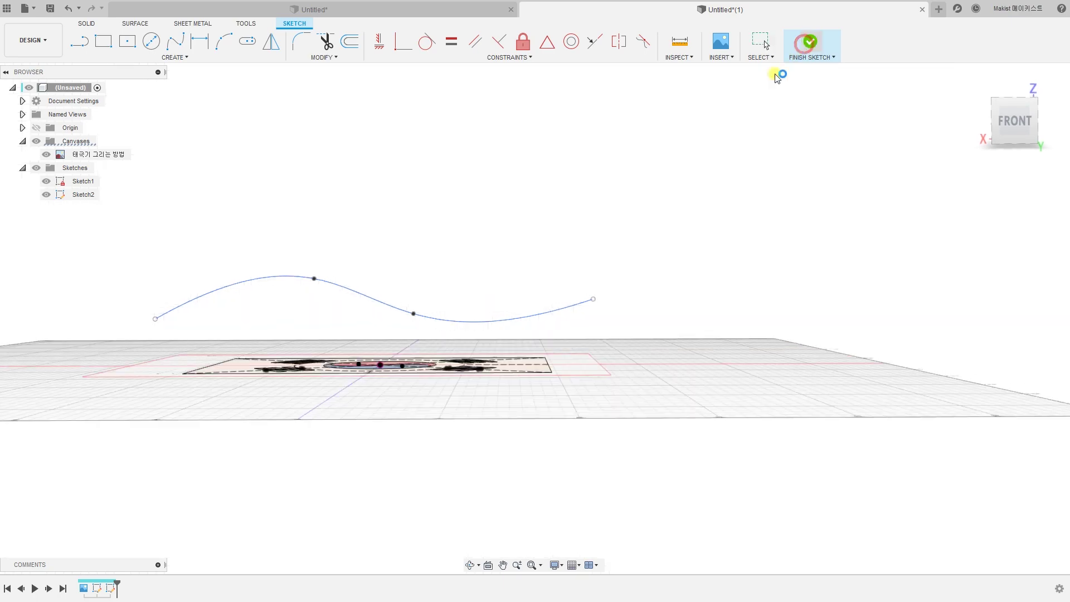
- Extrude the wavy spline as a new surface body, symmetrically with a distance of 134 mm
{"action": "middle_click_drag", "start_coordinate": [490, 394], "coordinate": [497, 429], "text": "shift"}
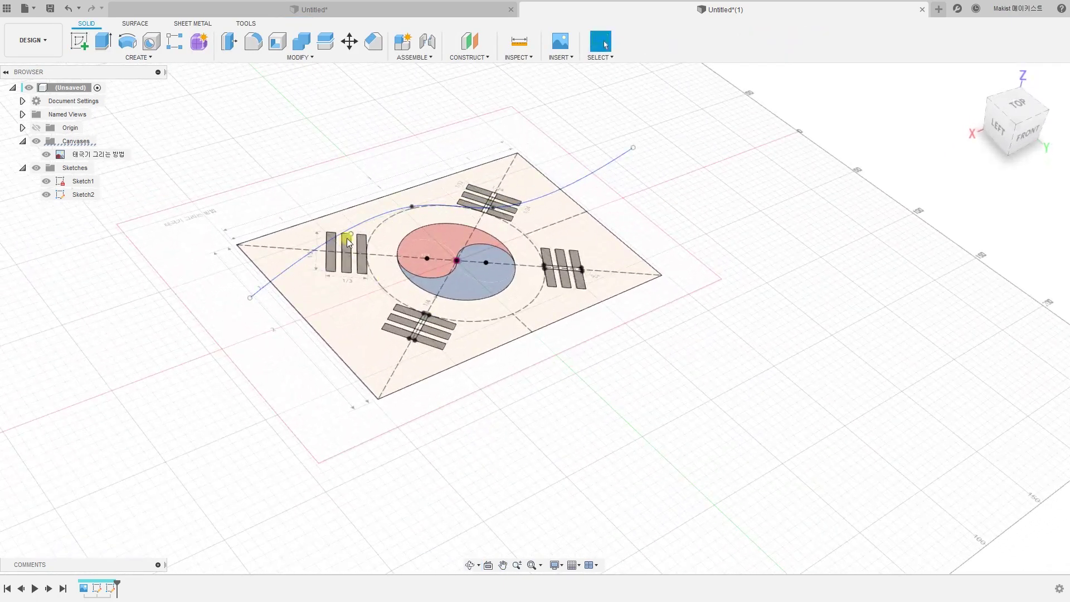
{"action": "left_click", "coordinate": [128, 25]}
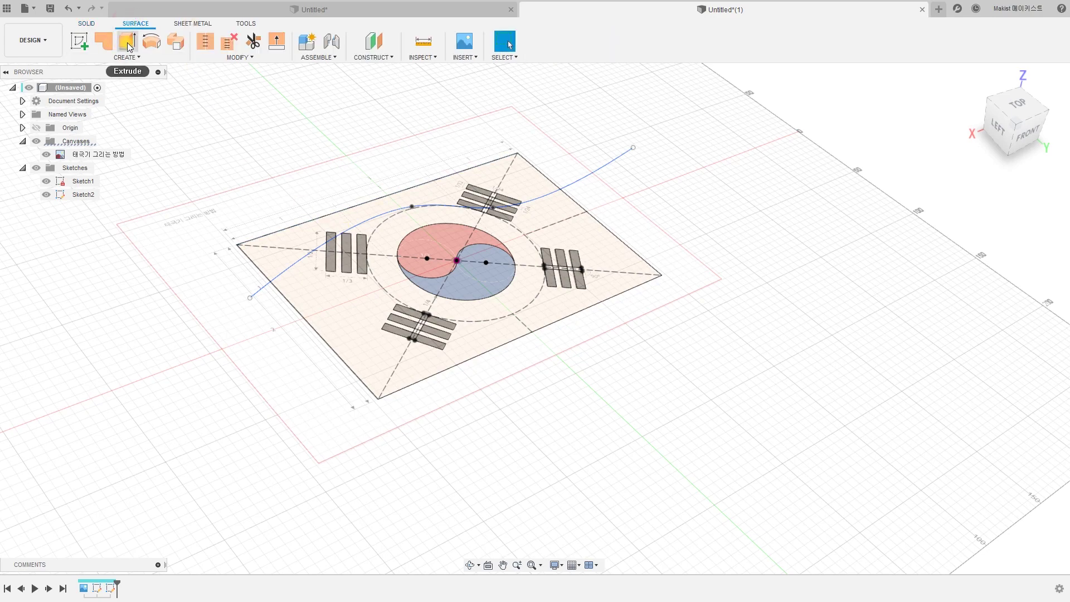
{"action": "left_click", "coordinate": [128, 41]}
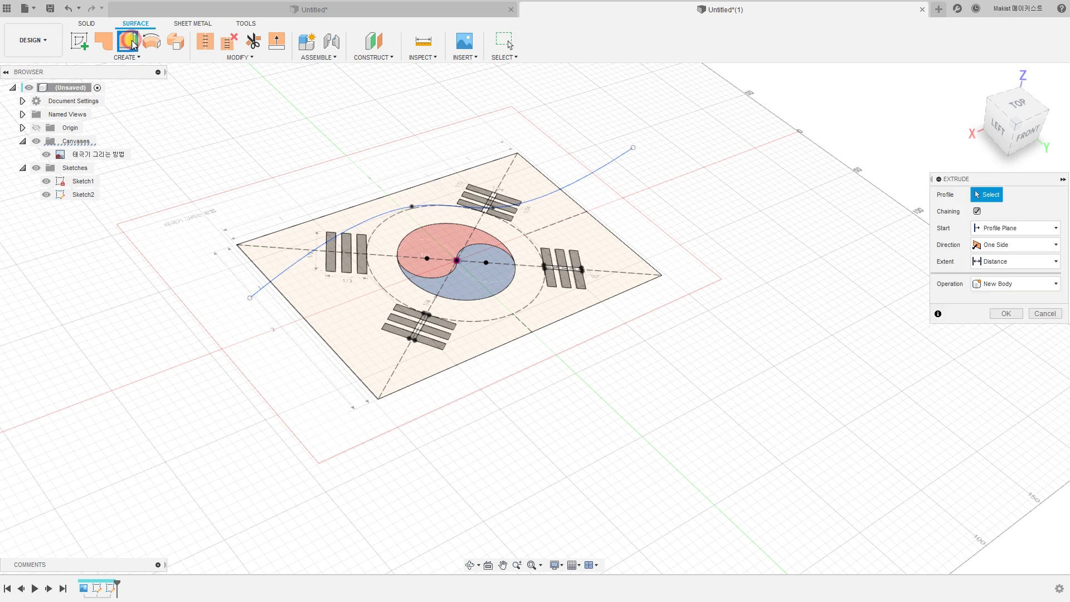
{"action": "left_click", "coordinate": [292, 265]}
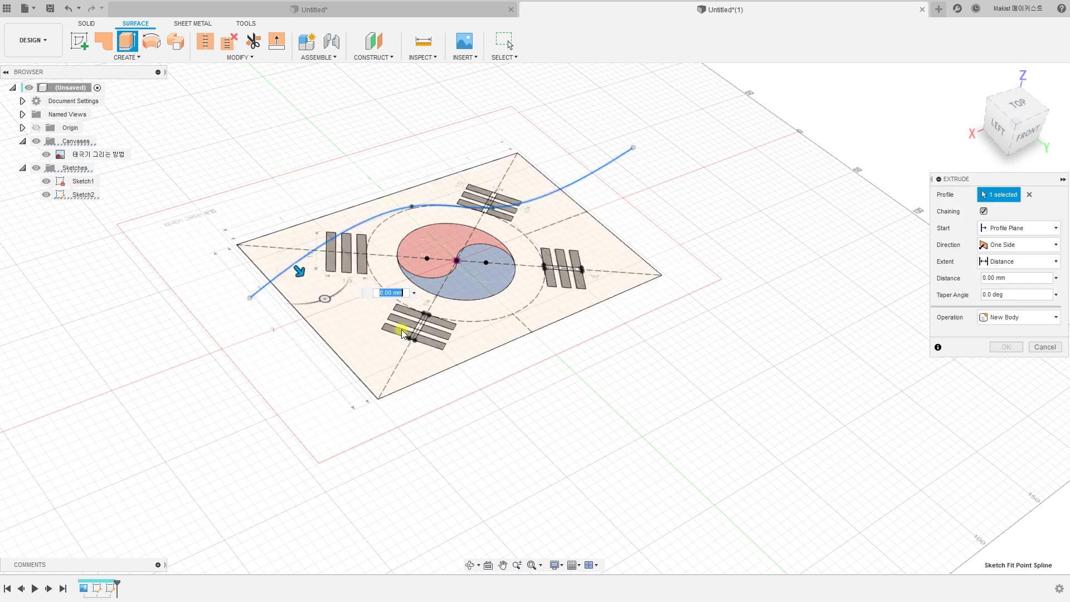
{"action": "left_click", "coordinate": [1002, 251]}
{"action": "left_click", "coordinate": [1001, 287]}
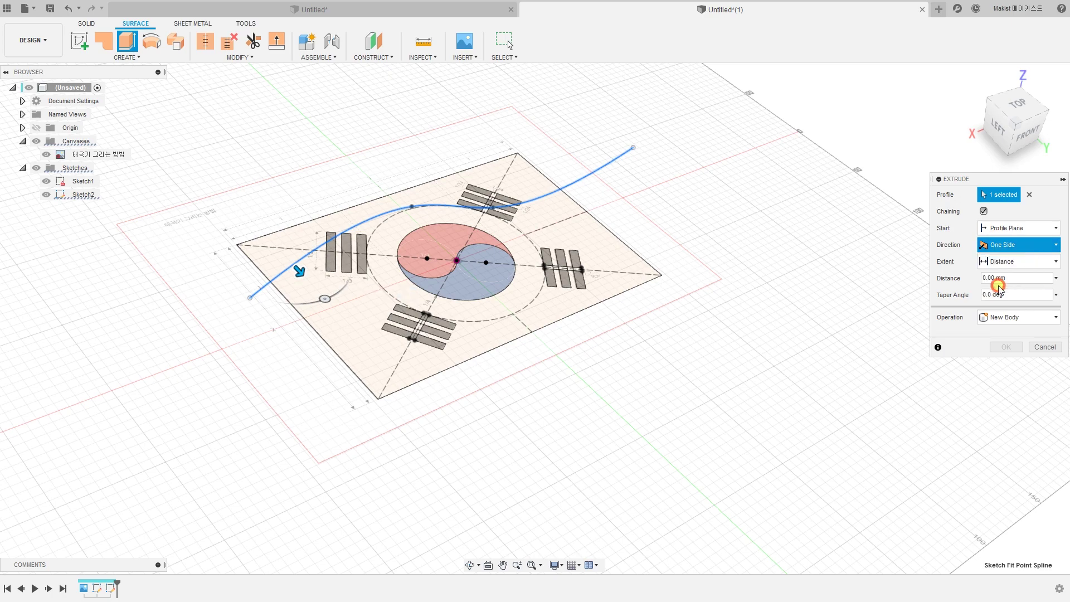
{"action": "left_click_drag", "start_coordinate": [298, 271], "coordinate": [420, 497]}
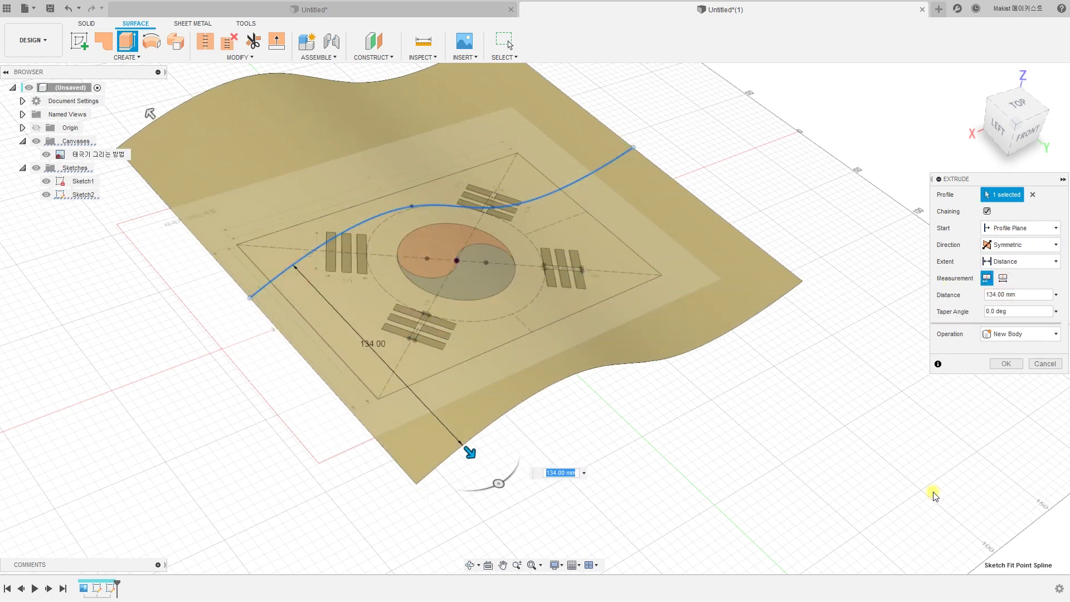
{"action": "middle_click_drag", "start_coordinate": [887, 481], "coordinate": [907, 383], "text": "shift"}
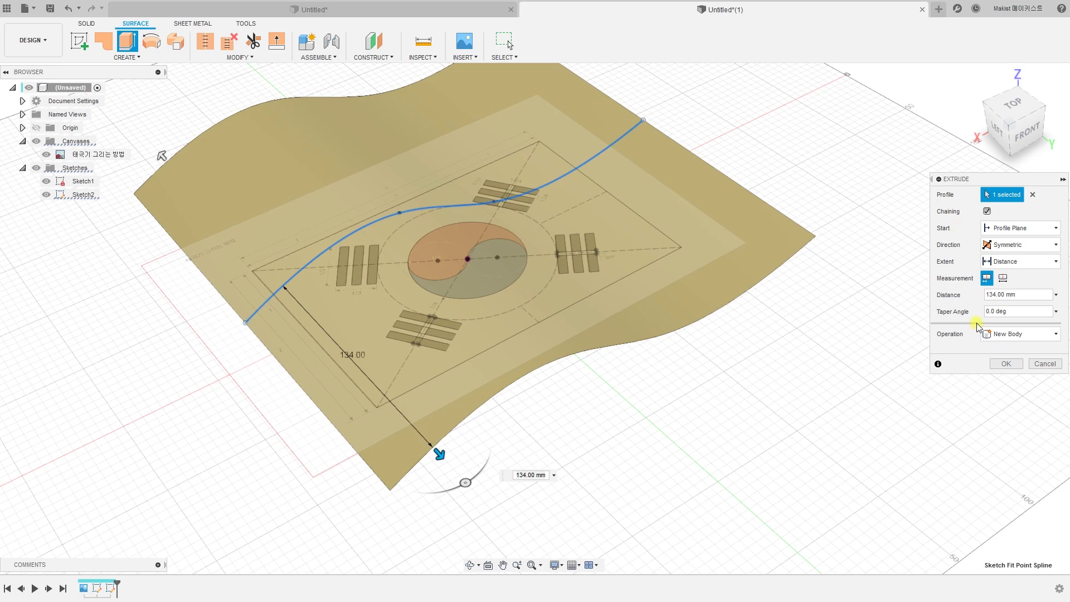
{"action": "left_click", "coordinate": [1005, 364]}
- Examine the extruded wavy surface body from above and below against the flat flag sketch
{"action": "mouse_move", "coordinate": [793, 435]}
{"action": "middle_mouse_down", "text": "shift"}
{"action": "mouse_move", "coordinate": [719, 432]}
{"action": "mouse_move", "coordinate": [709, 413]}
{"action": "mouse_move", "coordinate": [688, 409]}
{"action": "mouse_move", "coordinate": [701, 440]}
{"action": "mouse_move", "coordinate": [747, 413]}
{"action": "mouse_move", "coordinate": [708, 430]}
{"action": "mouse_move", "coordinate": [758, 421]}
{"action": "mouse_move", "coordinate": [693, 435]}
{"action": "mouse_move", "coordinate": [740, 415]}
{"action": "mouse_move", "coordinate": [718, 439]}
{"action": "middle_mouse_up", "text": "shift"}
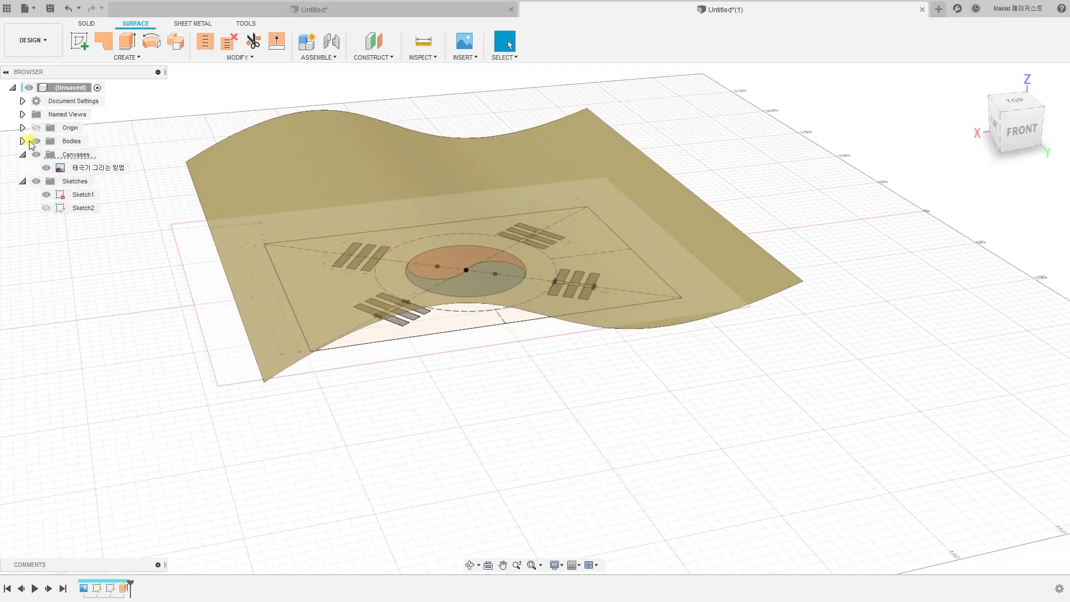
{"action": "left_click", "coordinate": [23, 141]}
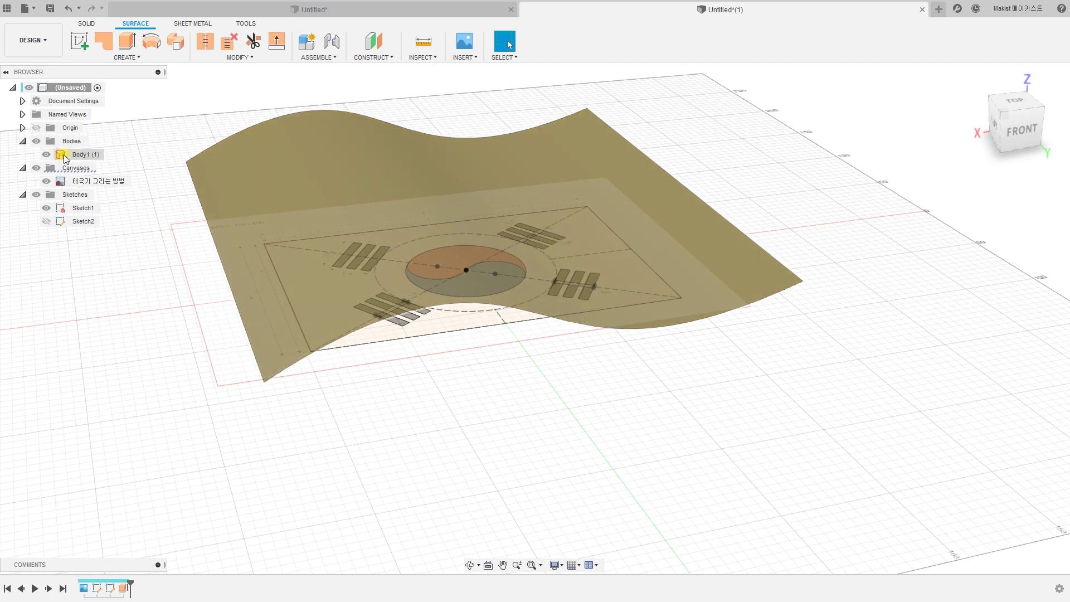
{"action": "left_click", "coordinate": [58, 159]}
{"action": "left_click", "coordinate": [564, 472]}
{"action": "middle_click_drag", "start_coordinate": [534, 452], "coordinate": [540, 438], "text": "shift"}
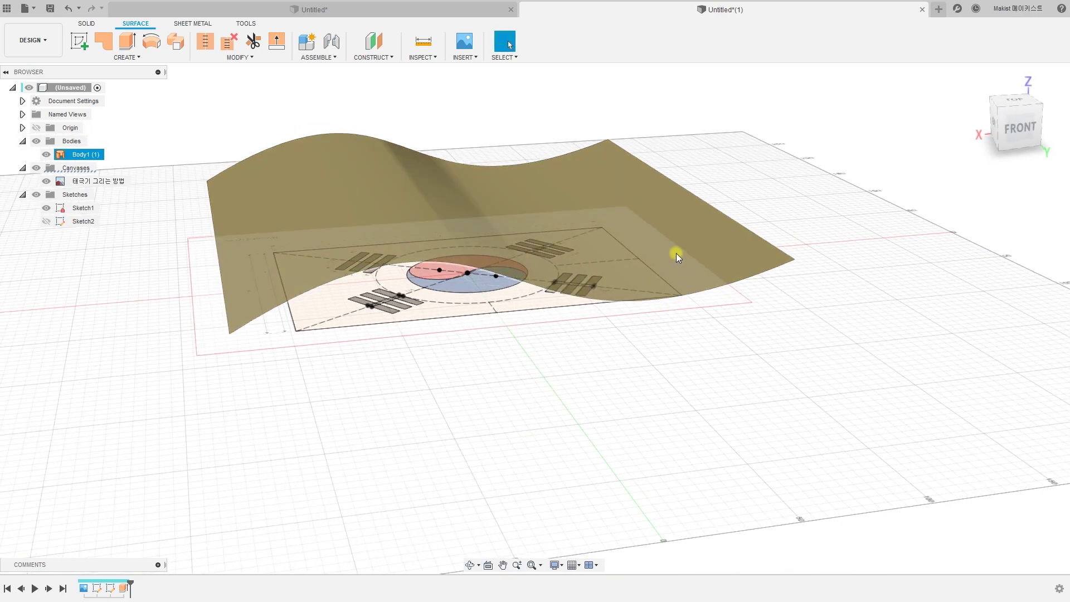
{"action": "middle_click_drag", "start_coordinate": [433, 375], "coordinate": [435, 334], "text": "shift"}
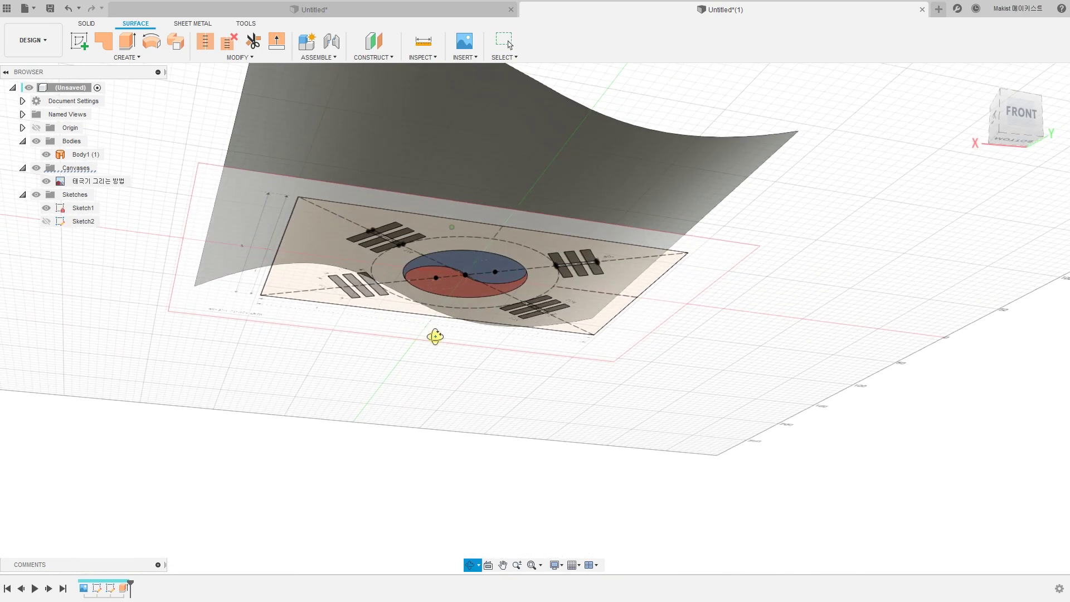
{"action": "mouse_move", "coordinate": [442, 363]}
{"action": "middle_mouse_down", "text": "shift"}
{"action": "mouse_move", "coordinate": [442, 430]}
{"action": "mouse_move", "coordinate": [413, 418]}
{"action": "mouse_move", "coordinate": [425, 426]}
{"action": "middle_mouse_up", "text": "shift"}
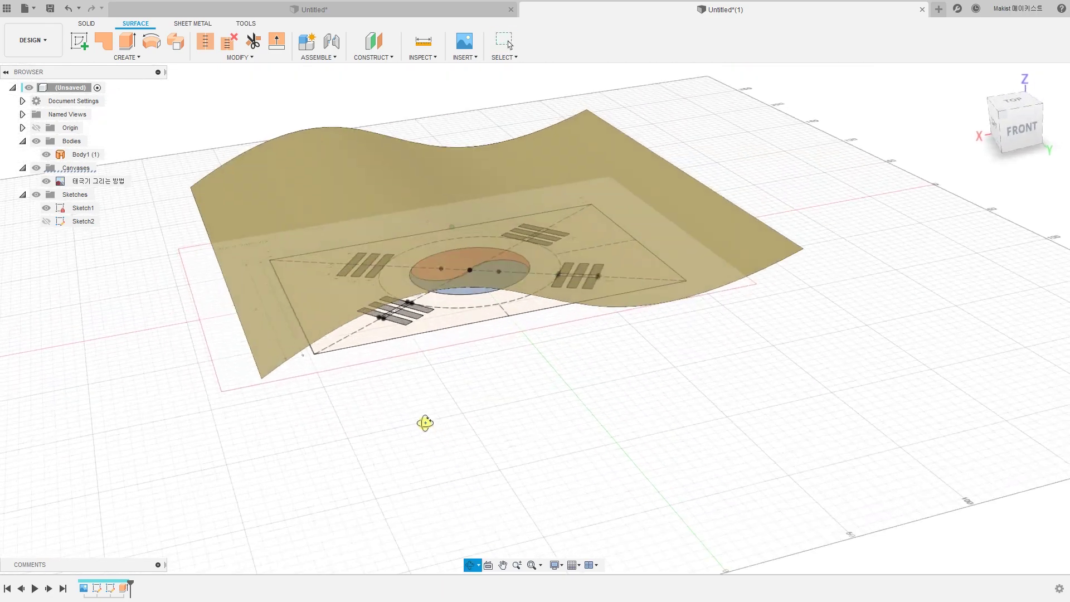
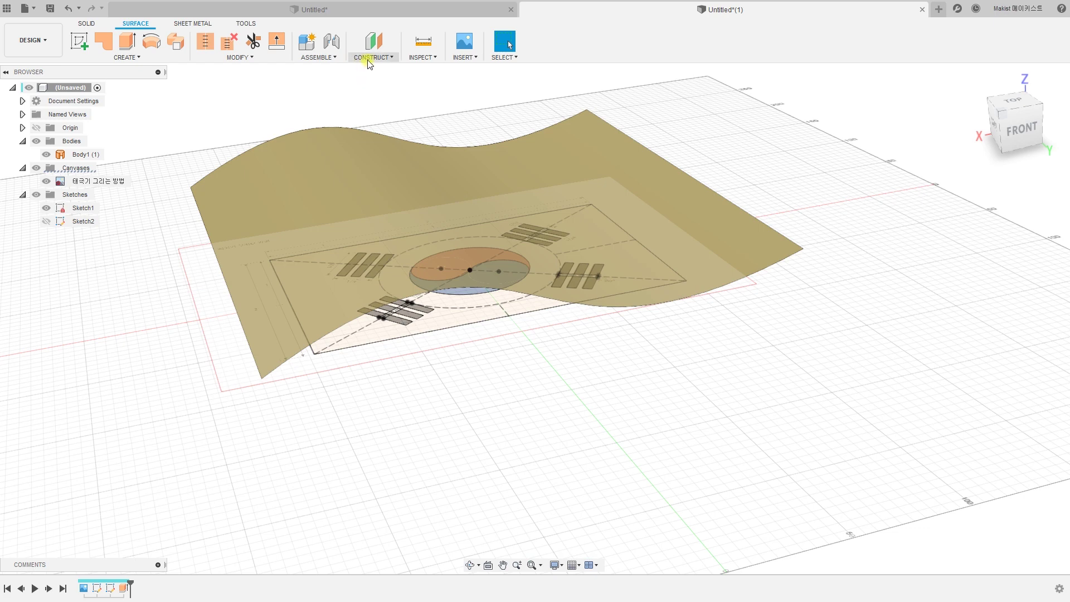
- Create an offset construction plane 60 mm above the flag sketch's background profile
{"action": "left_click", "coordinate": [367, 60]}
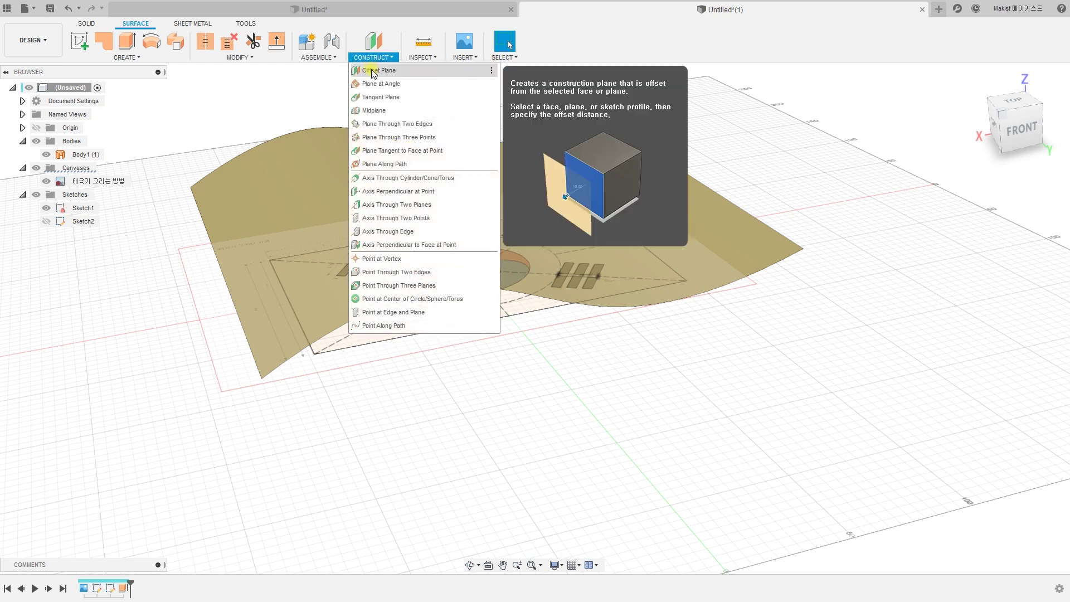
{"action": "left_click", "coordinate": [373, 71]}
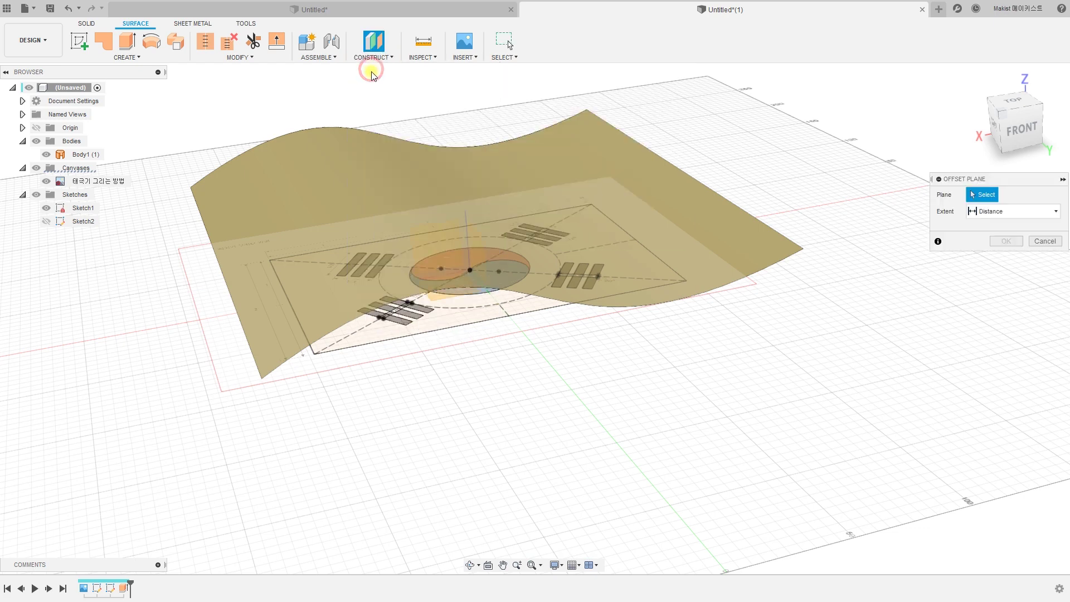
{"action": "left_click", "coordinate": [354, 347]}
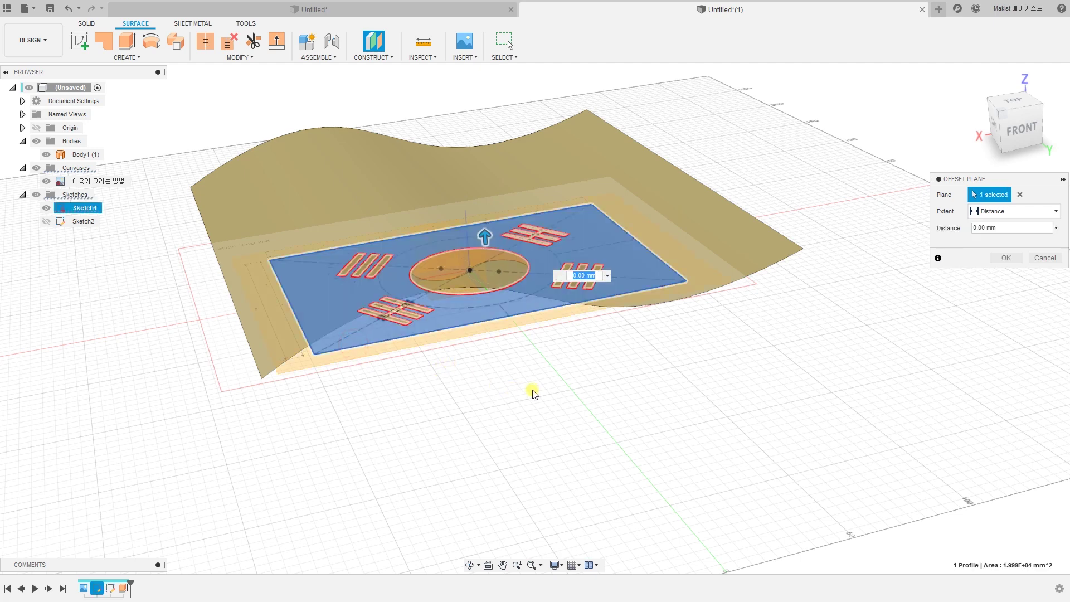
{"action": "middle_click_drag", "start_coordinate": [545, 398], "coordinate": [545, 461]}
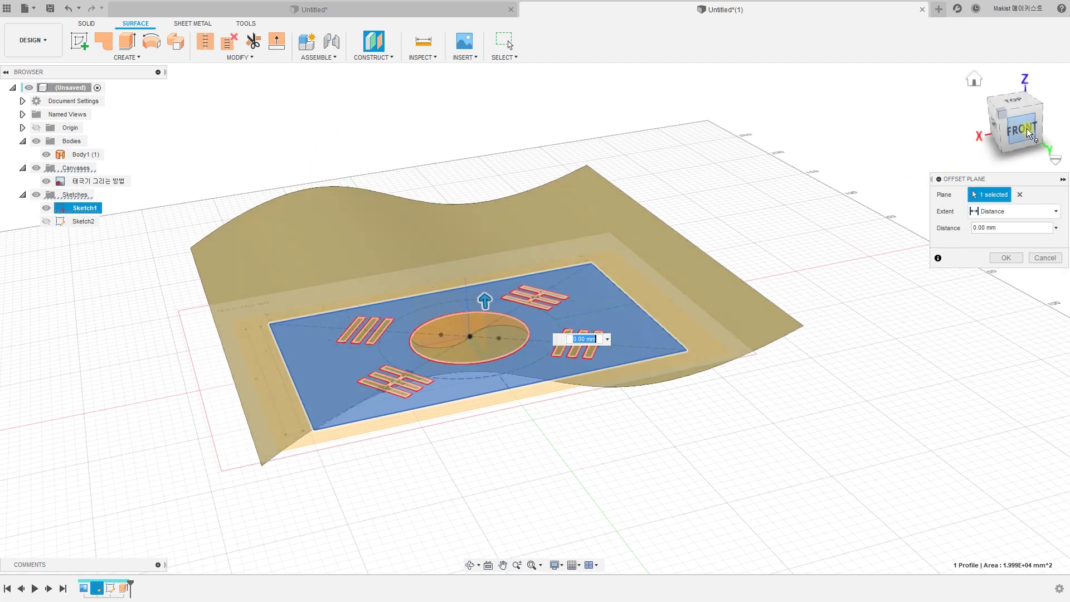
{"action": "left_click", "coordinate": [1029, 133]}
{"action": "left_click_drag", "start_coordinate": [501, 315], "coordinate": [513, 207]}
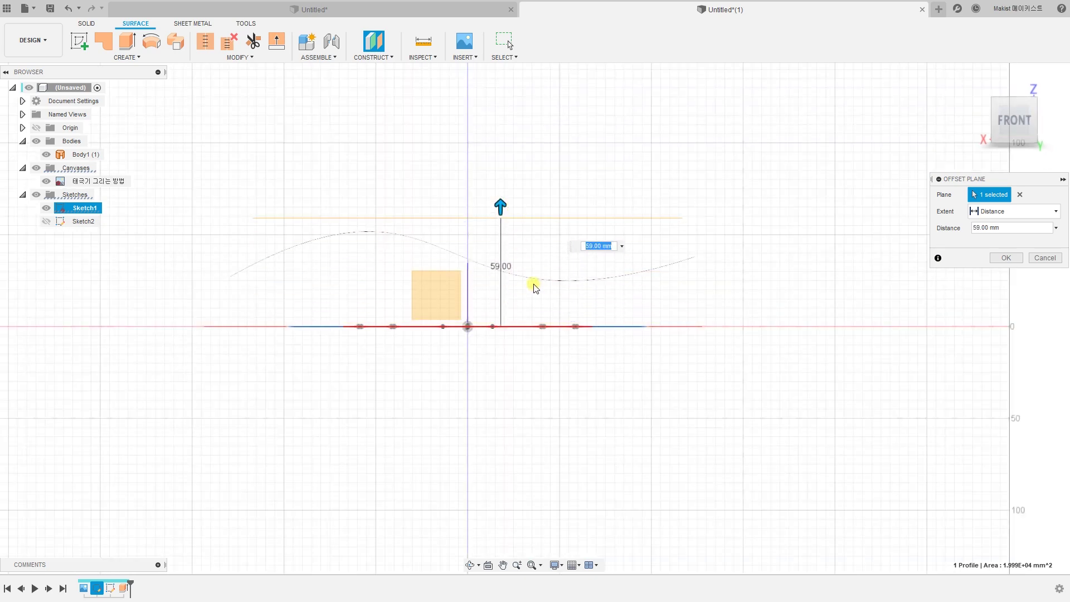
{"action": "key", "text": "Return"}
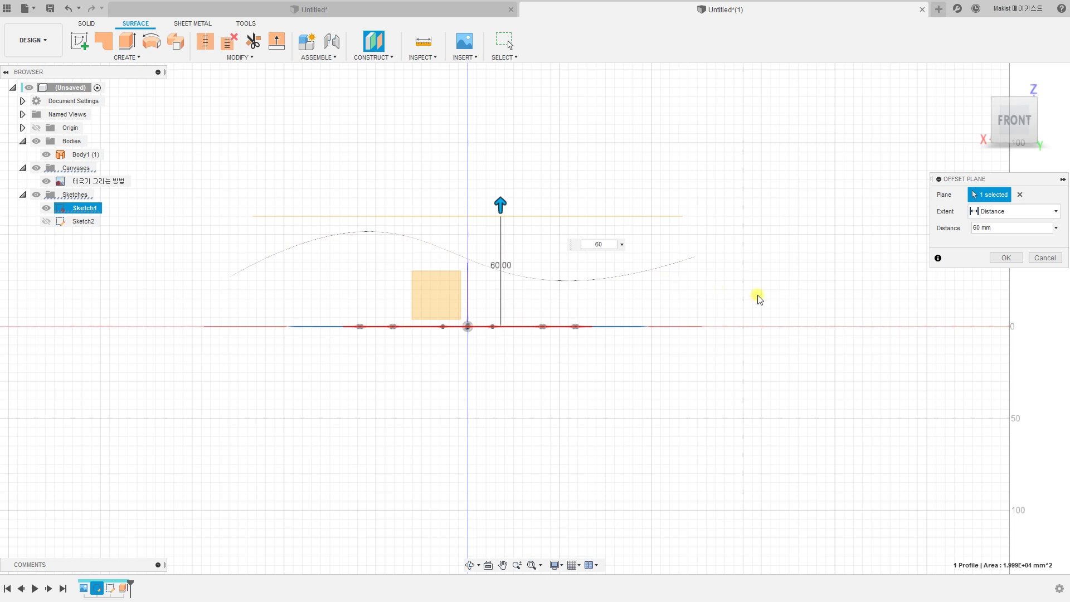
{"action": "left_click", "coordinate": [1007, 258]}
- Start a new sketch on the offset construction plane above the wavy surface
{"action": "mouse_move", "coordinate": [724, 340]}
{"action": "middle_mouse_down", "text": "shift"}
{"action": "mouse_move", "coordinate": [604, 385]}
{"action": "mouse_move", "coordinate": [609, 402]}
{"action": "mouse_move", "coordinate": [645, 390]}
{"action": "mouse_move", "coordinate": [615, 417]}
{"action": "mouse_move", "coordinate": [545, 428]}
{"action": "middle_mouse_up", "text": "shift"}
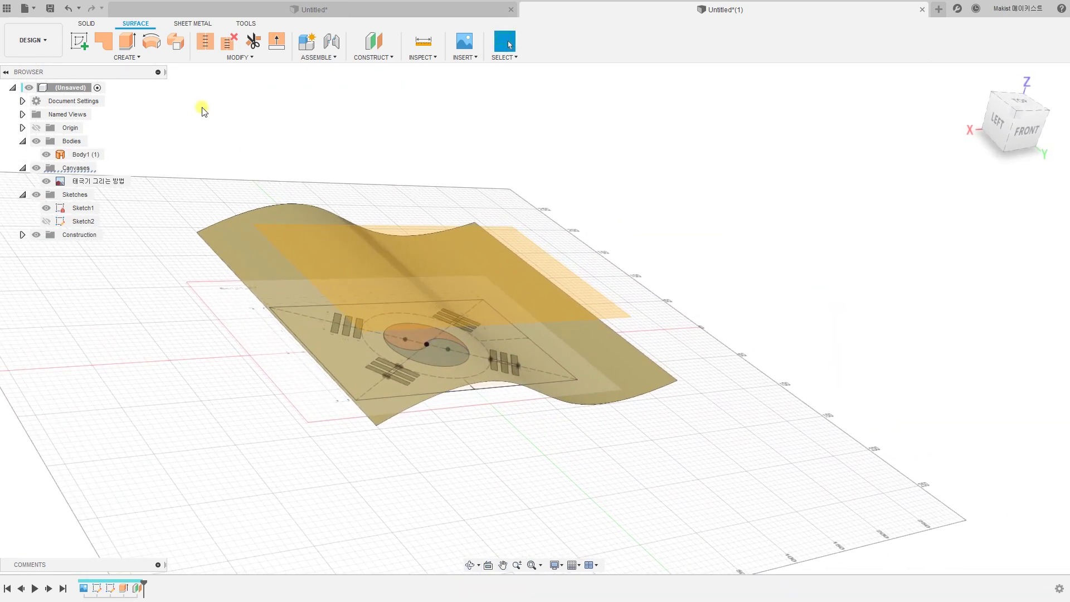
{"action": "left_click", "coordinate": [79, 43]}
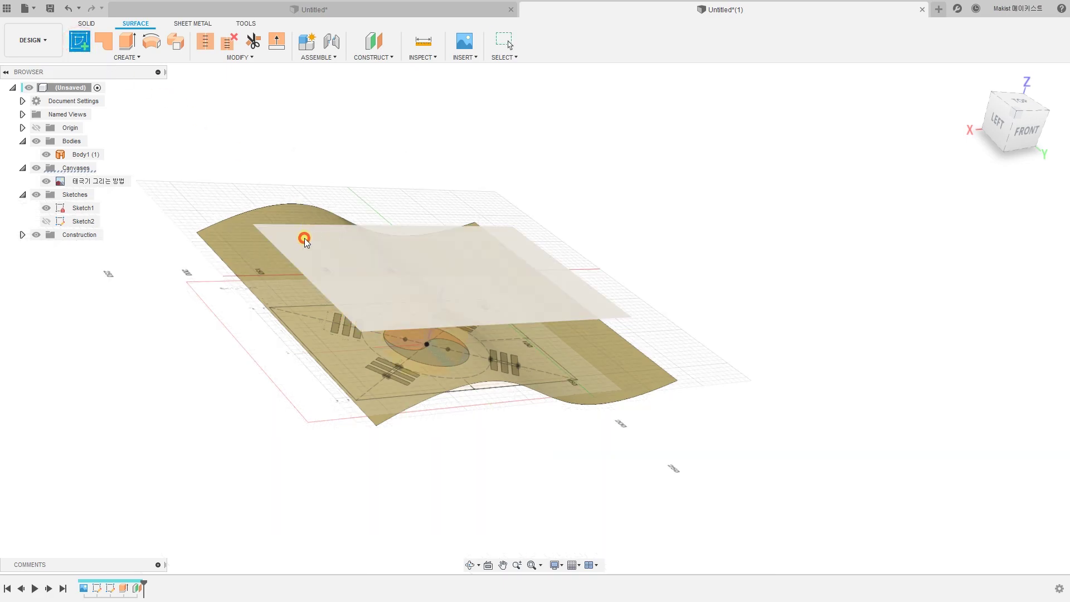
{"action": "left_click", "coordinate": [304, 239]}
{"action": "scroll", "coordinate": [571, 288], "scroll_direction": "up", "scroll_amount": 3}
{"action": "middle_click_drag", "start_coordinate": [571, 288], "coordinate": [684, 341]}
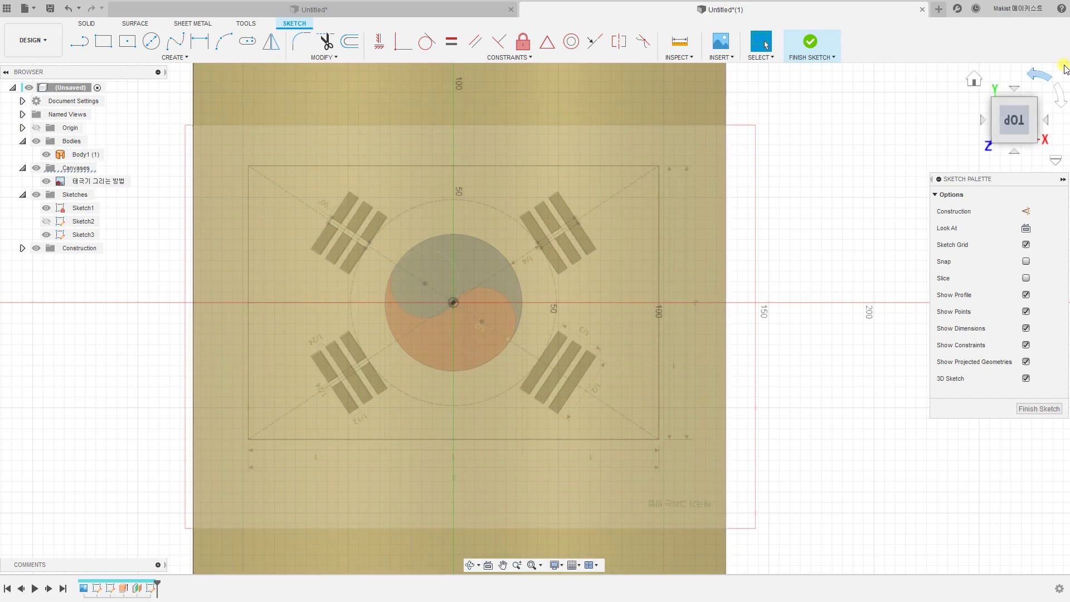
{"action": "left_click", "coordinate": [1043, 79]}
{"action": "left_click", "coordinate": [1041, 78]}
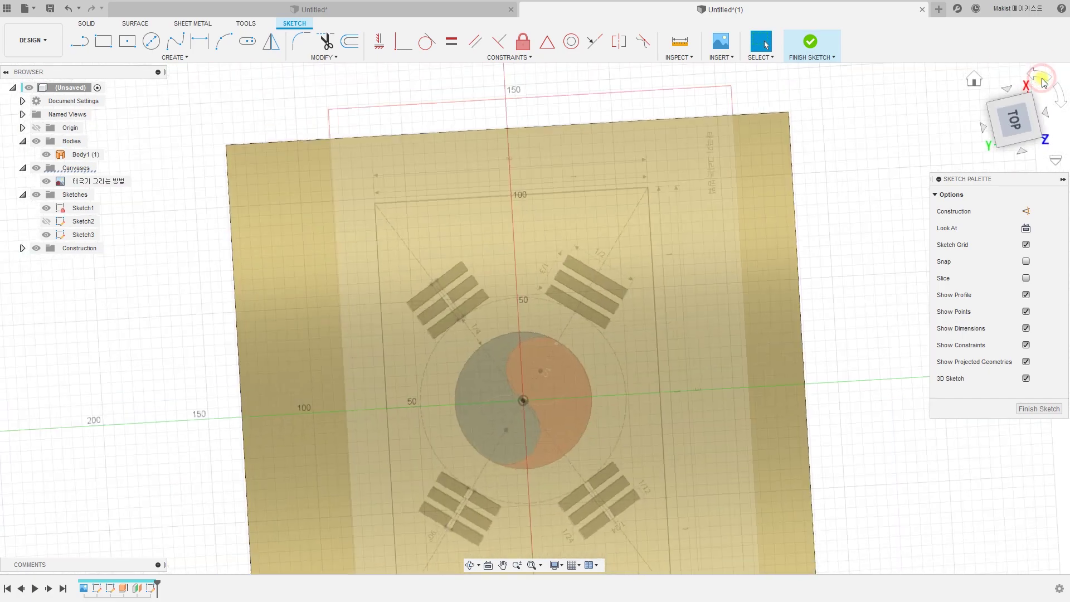
{"action": "middle_click_drag", "start_coordinate": [768, 241], "coordinate": [624, 220]}
{"action": "scroll", "coordinate": [800, 291], "scroll_direction": "up", "scroll_amount": 2}
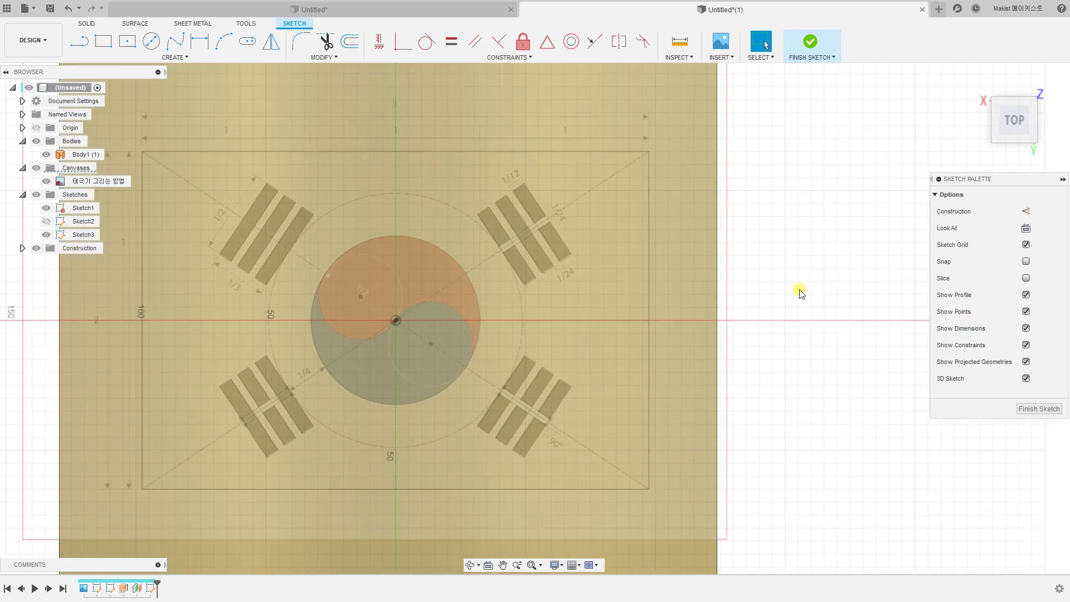
{"action": "middle_click_drag", "start_coordinate": [777, 288], "coordinate": [800, 289]}
{"action": "mouse_move", "coordinate": [800, 290]}
{"action": "left_mouse_down"}
{"action": "mouse_move", "coordinate": [846, 306]}
{"action": "mouse_move", "coordinate": [835, 299]}
{"action": "left_mouse_up"}
{"action": "key", "text": "Escape"}
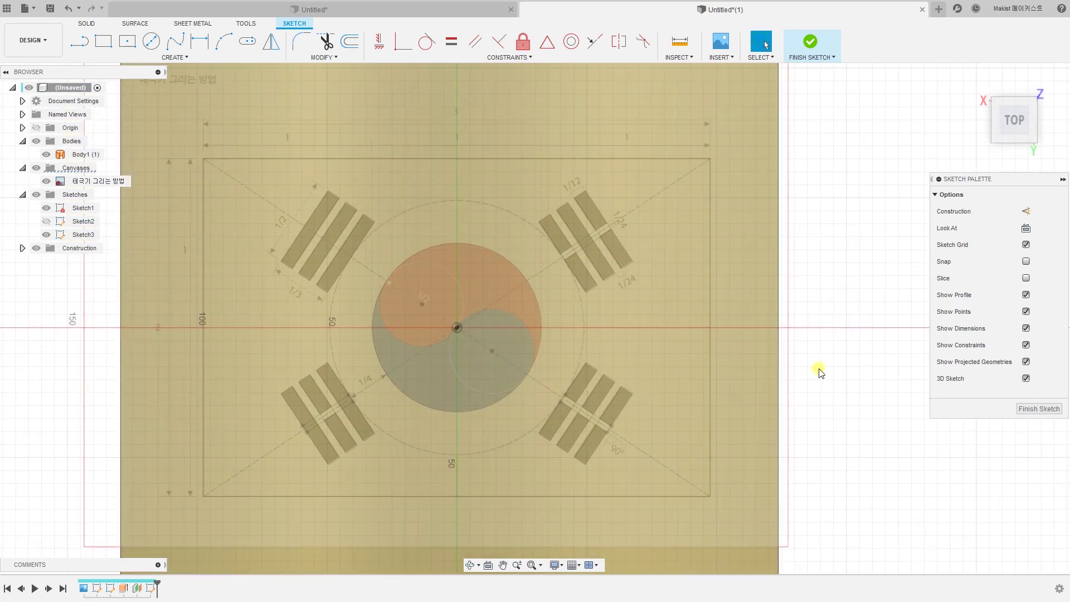
- Examine how the wavy surface lies between the new sketch plane and the flag sketch below it
{"action": "middle_click_drag", "start_coordinate": [819, 373], "coordinate": [836, 282], "text": "shift"}
{"action": "middle_click_drag", "start_coordinate": [755, 299], "coordinate": [741, 253], "text": "shift"}
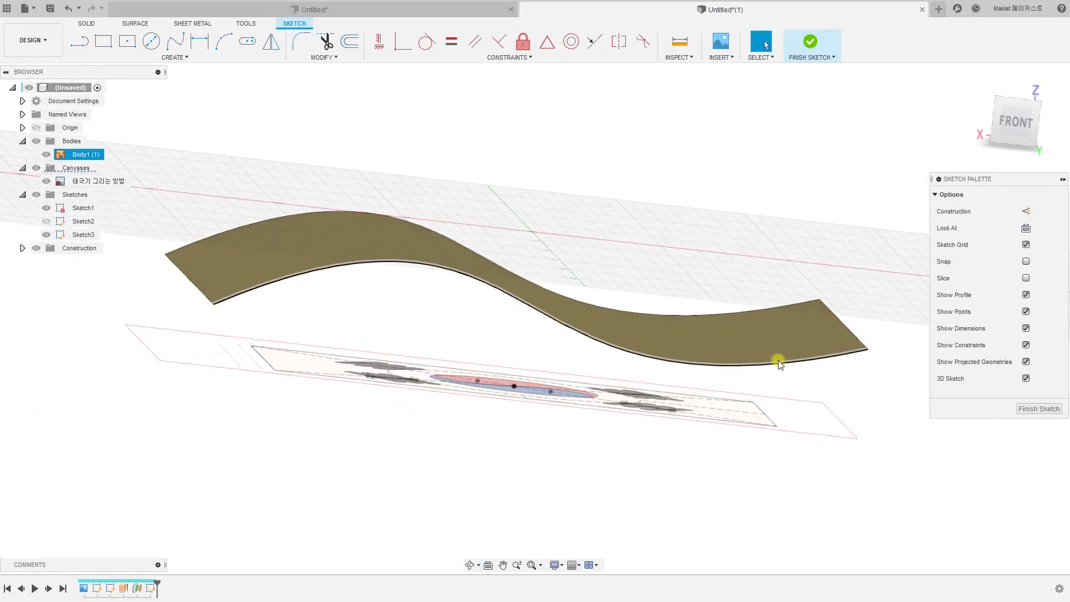
{"action": "middle_click_drag", "start_coordinate": [249, 287], "coordinate": [320, 342], "text": "shift"}
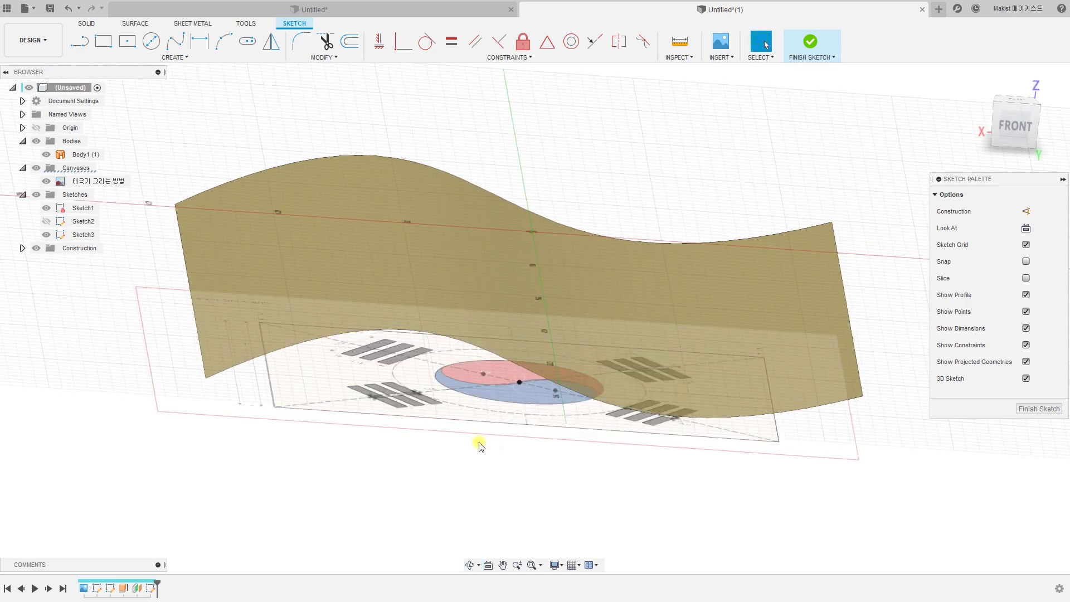
{"action": "left_click", "coordinate": [422, 292]}
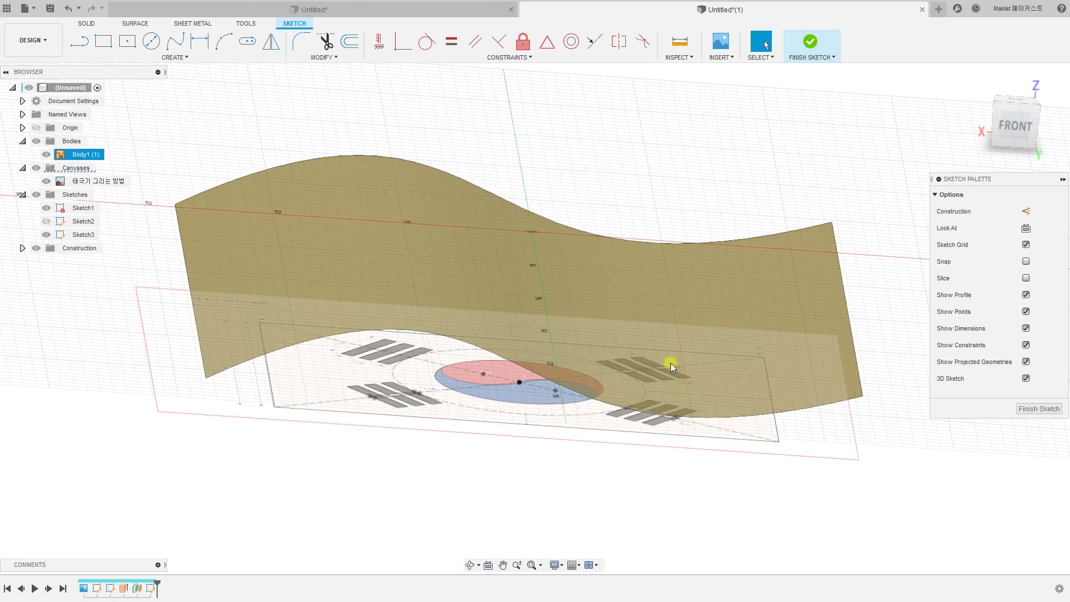
{"action": "mouse_move", "coordinate": [402, 430]}
{"action": "middle_mouse_down", "text": "shift"}
{"action": "mouse_move", "coordinate": [402, 420]}
{"action": "mouse_move", "coordinate": [419, 438]}
{"action": "middle_mouse_up", "text": "shift"}
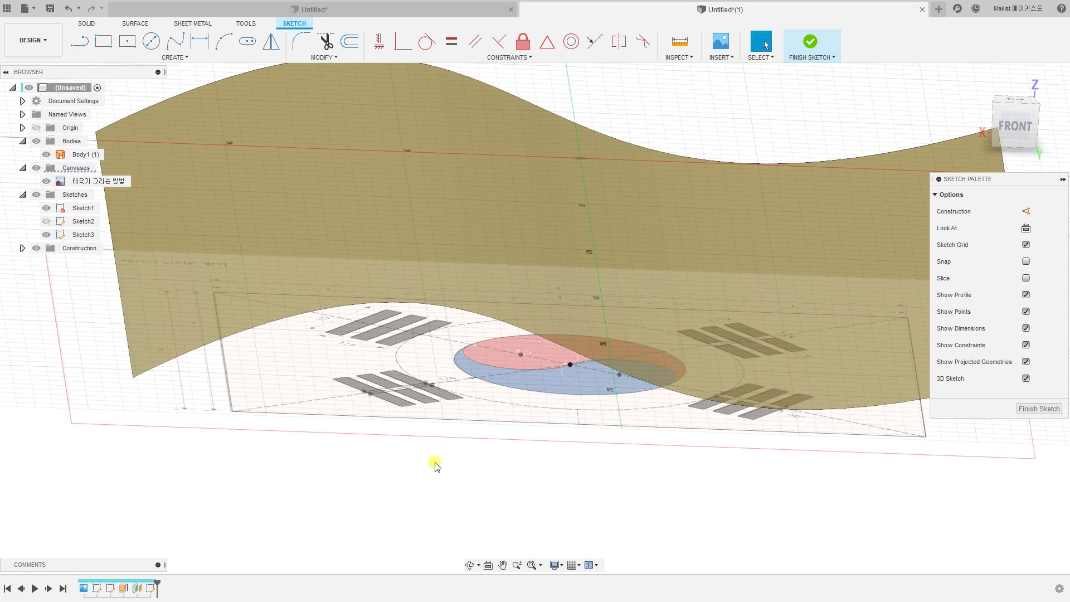
{"action": "mouse_move", "coordinate": [435, 466]}
{"action": "middle_mouse_down", "text": "shift"}
{"action": "mouse_move", "coordinate": [451, 478]}
{"action": "mouse_move", "coordinate": [336, 326]}
{"action": "mouse_move", "coordinate": [509, 468]}
{"action": "mouse_move", "coordinate": [378, 276]}
{"action": "middle_mouse_up", "text": "shift"}
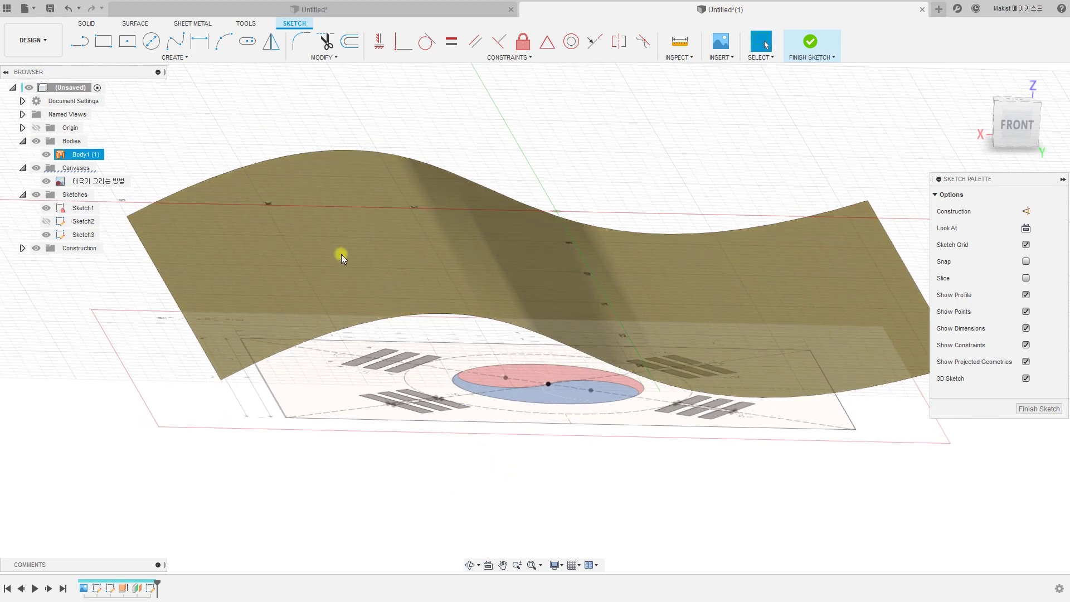
- Set up a Project To Surface of all flag sketch curves onto the wavy face, using the Closest Point type
{"action": "left_click", "coordinate": [184, 59]}
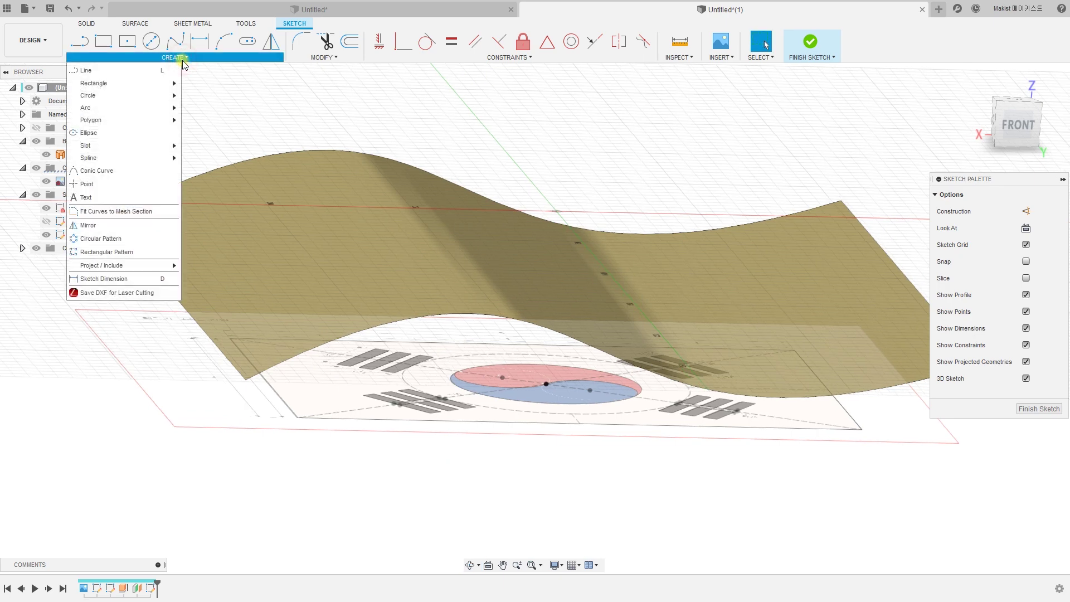
{"action": "mouse_move", "coordinate": [147, 271]}
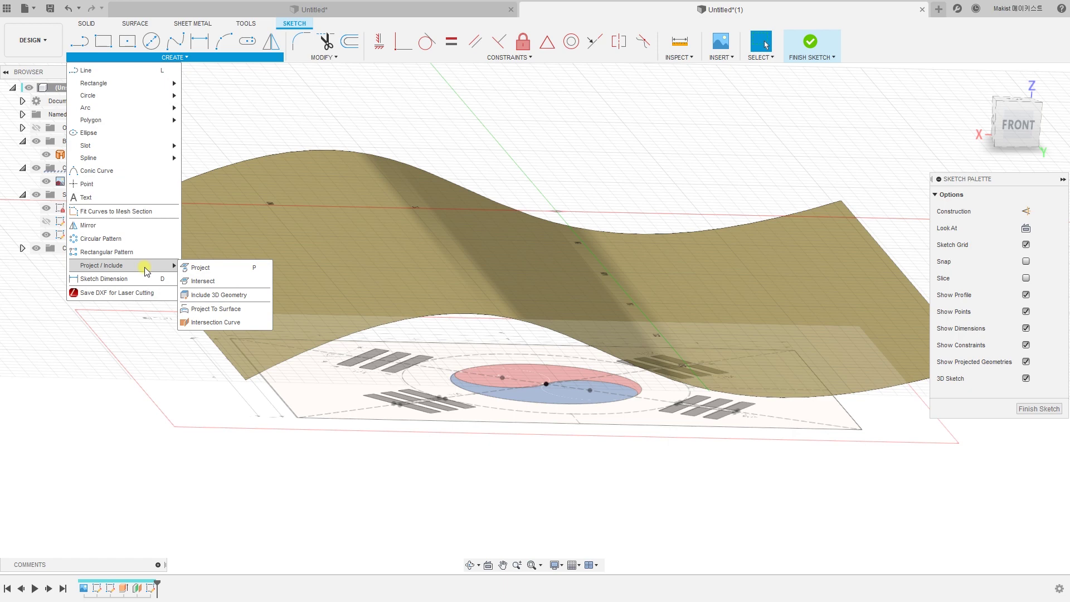
{"action": "left_click", "coordinate": [237, 311]}
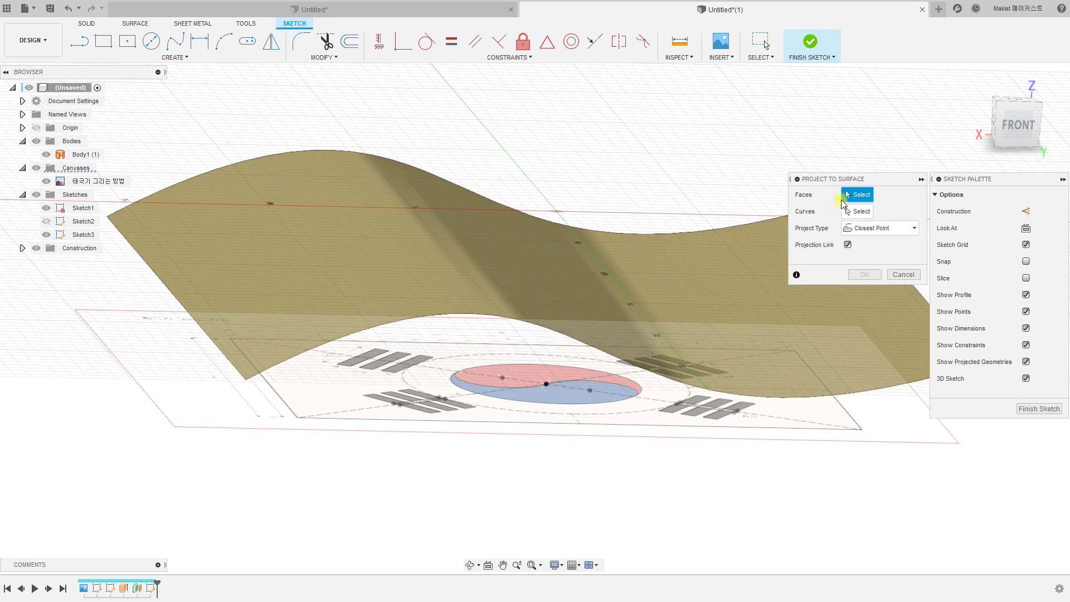
{"action": "left_click", "coordinate": [204, 287]}
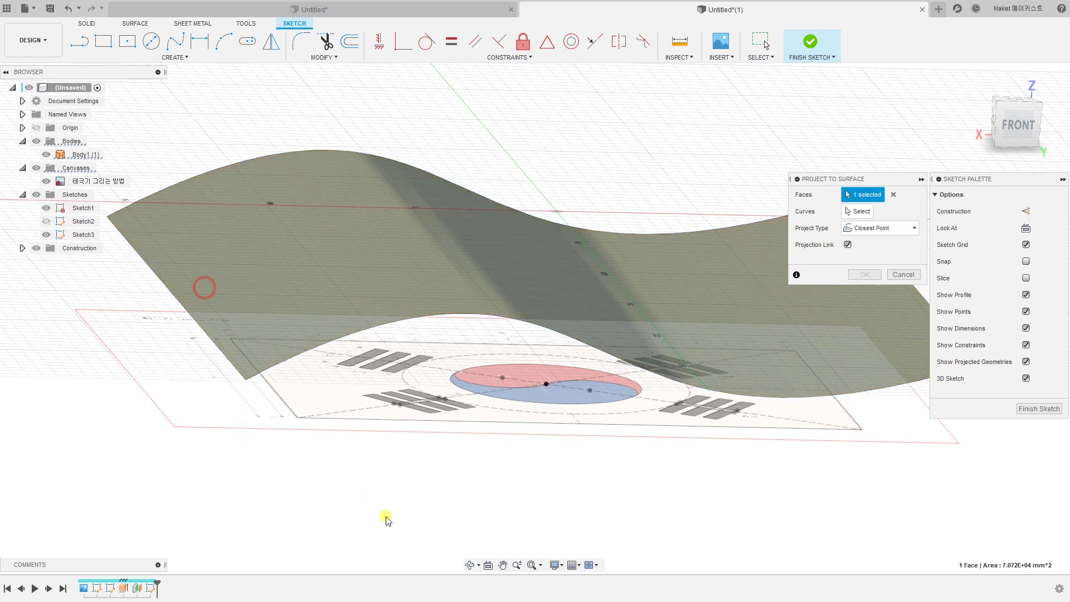
{"action": "middle_click_drag", "start_coordinate": [411, 494], "coordinate": [413, 461]}
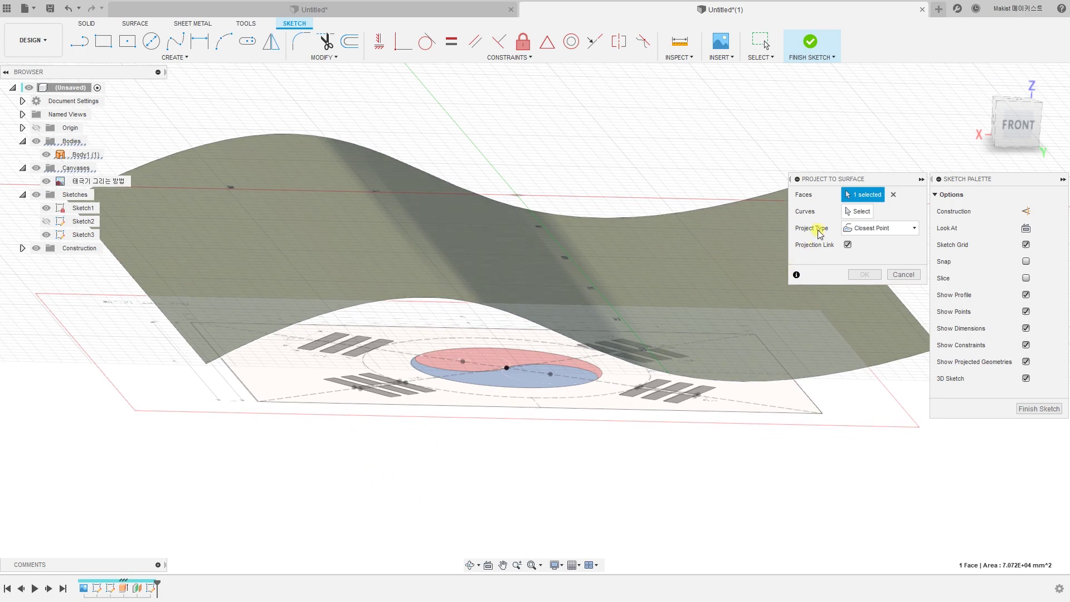
{"action": "left_click", "coordinate": [858, 212]}
{"action": "mouse_move", "coordinate": [491, 409]}
{"action": "middle_mouse_down", "text": "shift"}
{"action": "mouse_move", "coordinate": [468, 437]}
{"action": "mouse_move", "coordinate": [470, 413]}
{"action": "mouse_move", "coordinate": [469, 430]}
{"action": "mouse_move", "coordinate": [444, 428]}
{"action": "middle_mouse_up", "text": "shift"}
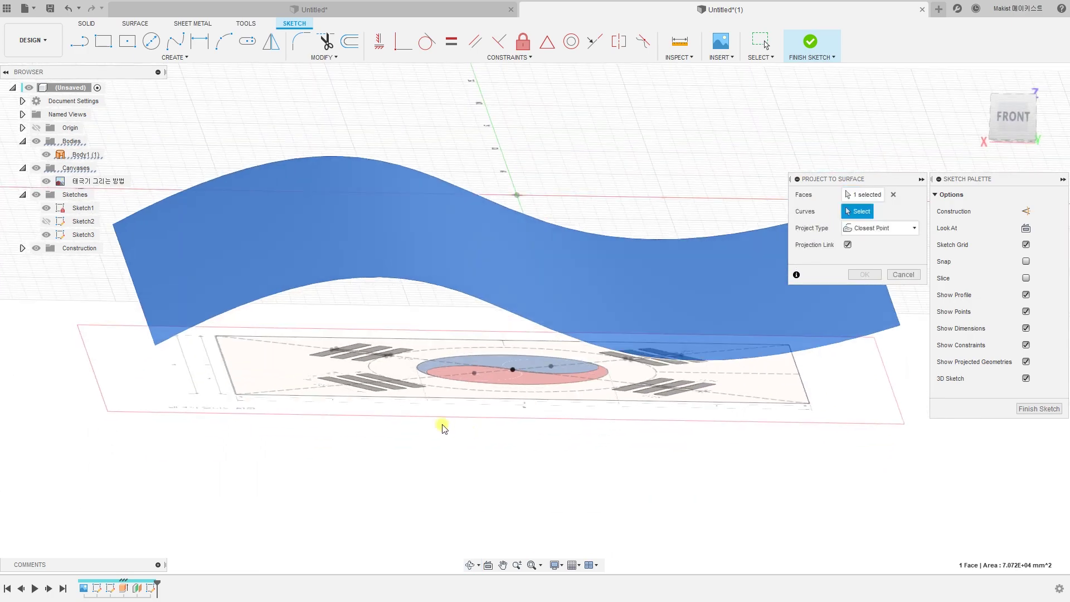
{"action": "middle_click_drag", "start_coordinate": [321, 356], "coordinate": [359, 413], "text": "shift"}
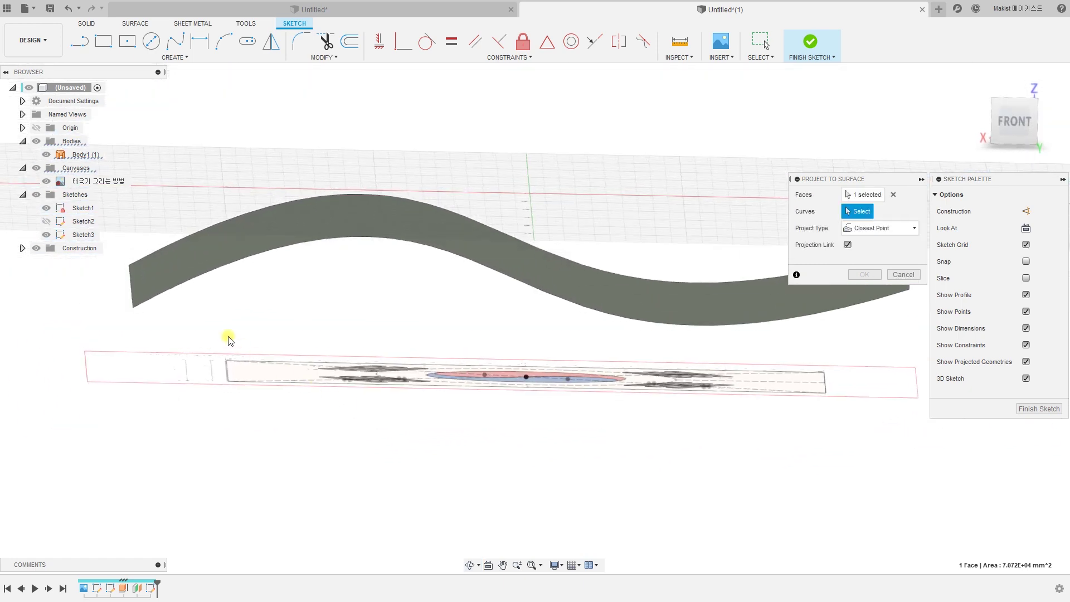
{"action": "left_click", "coordinate": [1015, 121]}
{"action": "left_click_drag", "start_coordinate": [107, 306], "coordinate": [776, 460]}
{"action": "scroll", "coordinate": [605, 427], "scroll_direction": "down", "scroll_amount": 2}
{"action": "mouse_move", "coordinate": [605, 427]}
{"action": "middle_mouse_down", "text": "shift"}
{"action": "mouse_move", "coordinate": [550, 442]}
{"action": "mouse_move", "coordinate": [527, 497]}
{"action": "mouse_move", "coordinate": [536, 472]}
{"action": "mouse_move", "coordinate": [569, 495]}
{"action": "mouse_move", "coordinate": [545, 437]}
{"action": "middle_mouse_up", "text": "shift"}
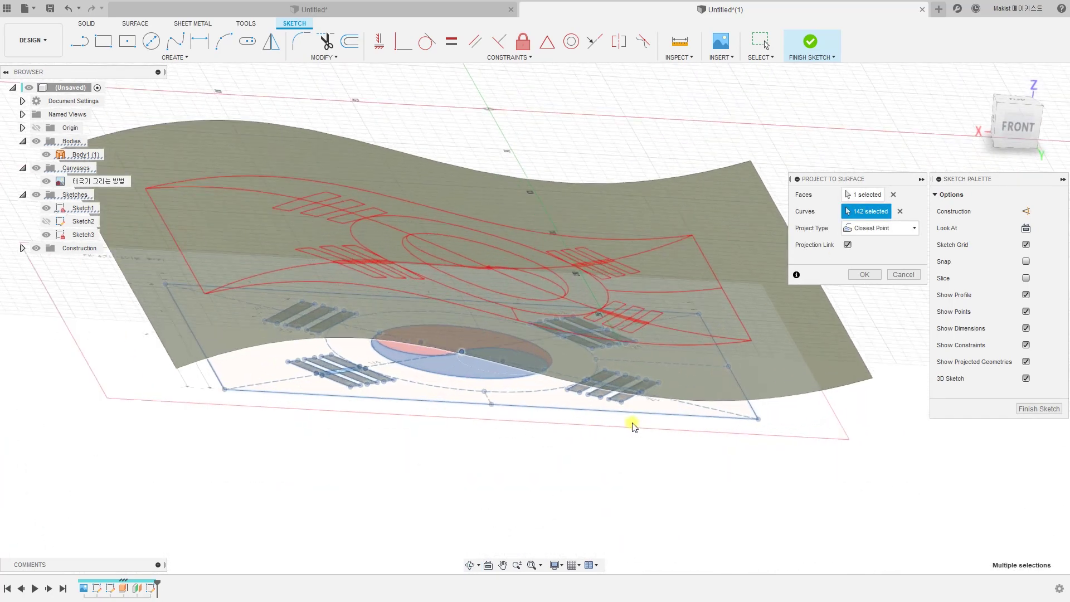
- Exclude the flag sketch's diagonal, outer circle and other construction geometry from the selection and complete the projection onto the surface
{"action": "scroll", "coordinate": [482, 404], "scroll_direction": "up", "scroll_amount": 3}
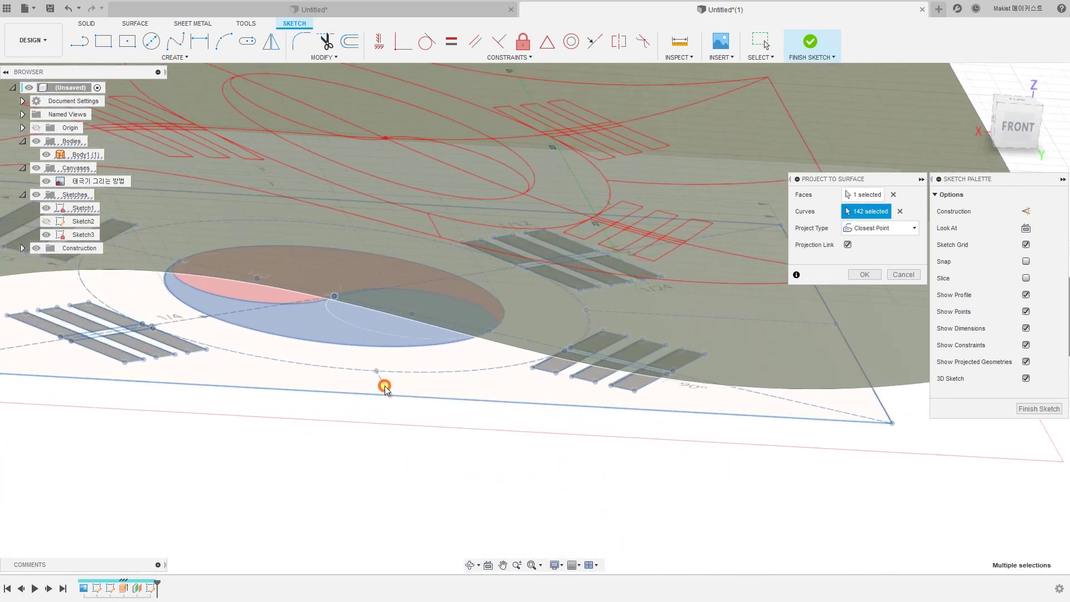
{"action": "left_click", "coordinate": [406, 372]}
{"action": "left_click", "coordinate": [798, 403]}
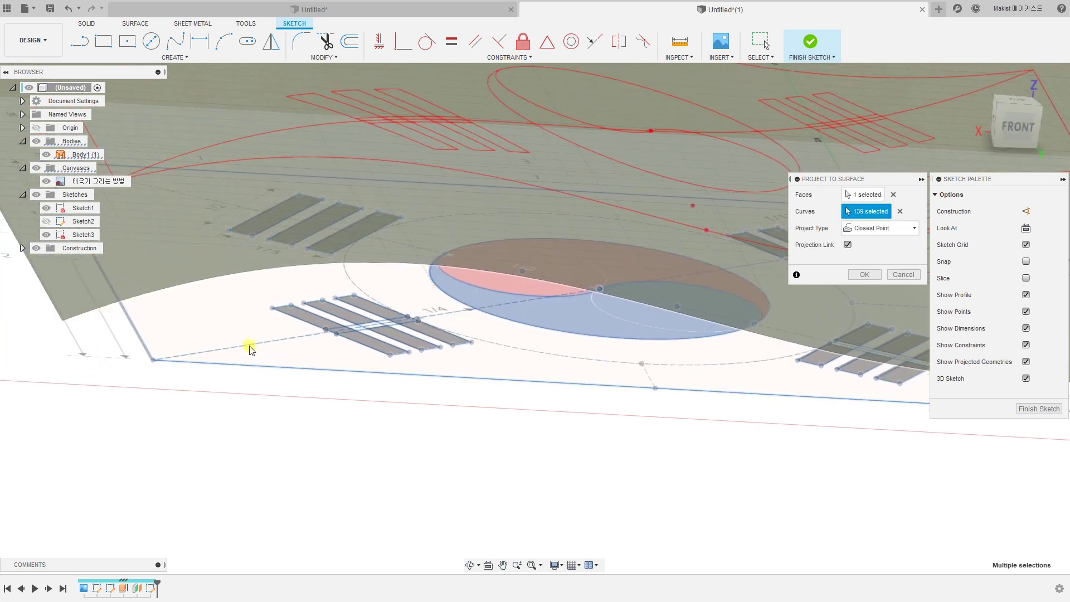
{"action": "left_click", "coordinate": [250, 346]}
{"action": "scroll", "coordinate": [418, 403], "scroll_direction": "down", "scroll_amount": 4}
{"action": "mouse_move", "coordinate": [555, 427]}
{"action": "middle_mouse_down"}
{"action": "mouse_move", "coordinate": [452, 433]}
{"action": "mouse_move", "coordinate": [481, 419]}
{"action": "mouse_move", "coordinate": [531, 434]}
{"action": "mouse_move", "coordinate": [560, 404]}
{"action": "middle_mouse_up"}
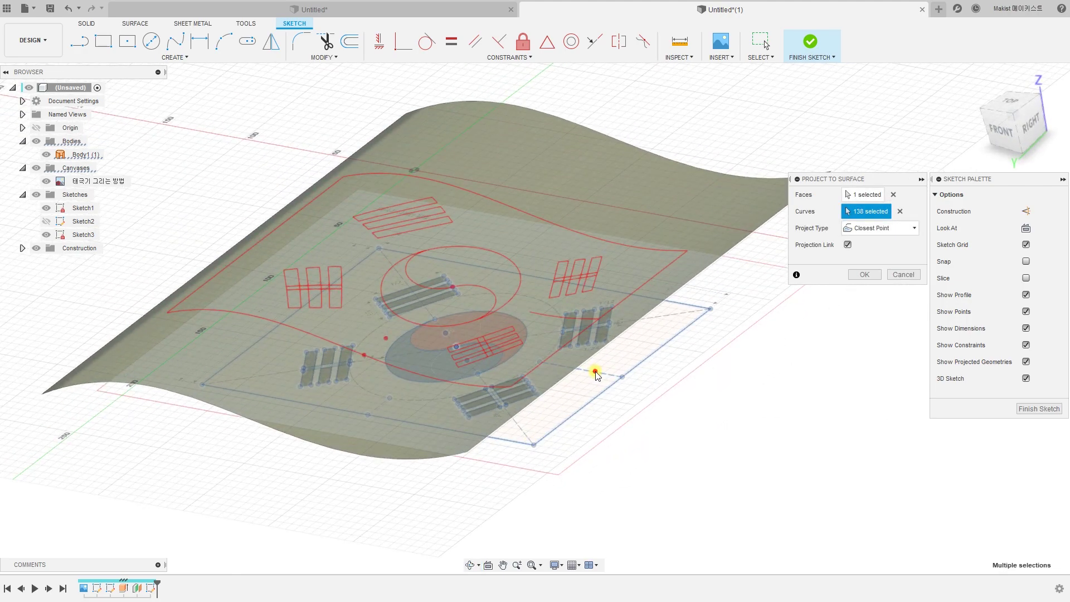
{"action": "mouse_move", "coordinate": [679, 423]}
{"action": "middle_mouse_down", "text": "shift"}
{"action": "mouse_move", "coordinate": [712, 423]}
{"action": "mouse_move", "coordinate": [699, 478]}
{"action": "mouse_move", "coordinate": [714, 413]}
{"action": "mouse_move", "coordinate": [712, 425]}
{"action": "mouse_move", "coordinate": [646, 448]}
{"action": "middle_mouse_up", "text": "shift"}
{"action": "scroll", "coordinate": [645, 449], "scroll_direction": "up", "scroll_amount": 4}
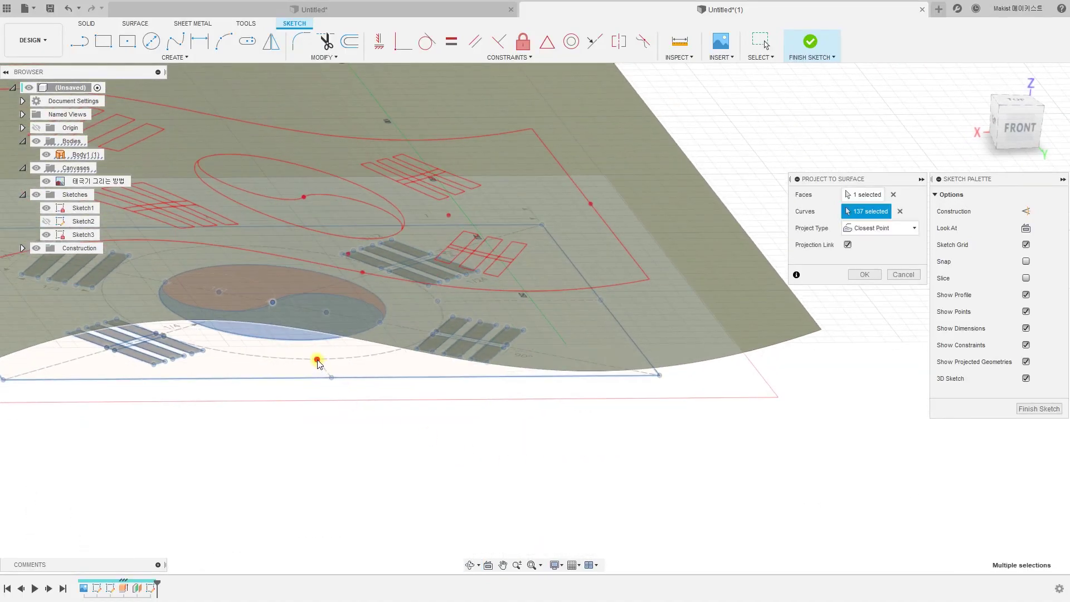
{"action": "middle_click_drag", "start_coordinate": [613, 423], "coordinate": [528, 412], "text": "shift"}
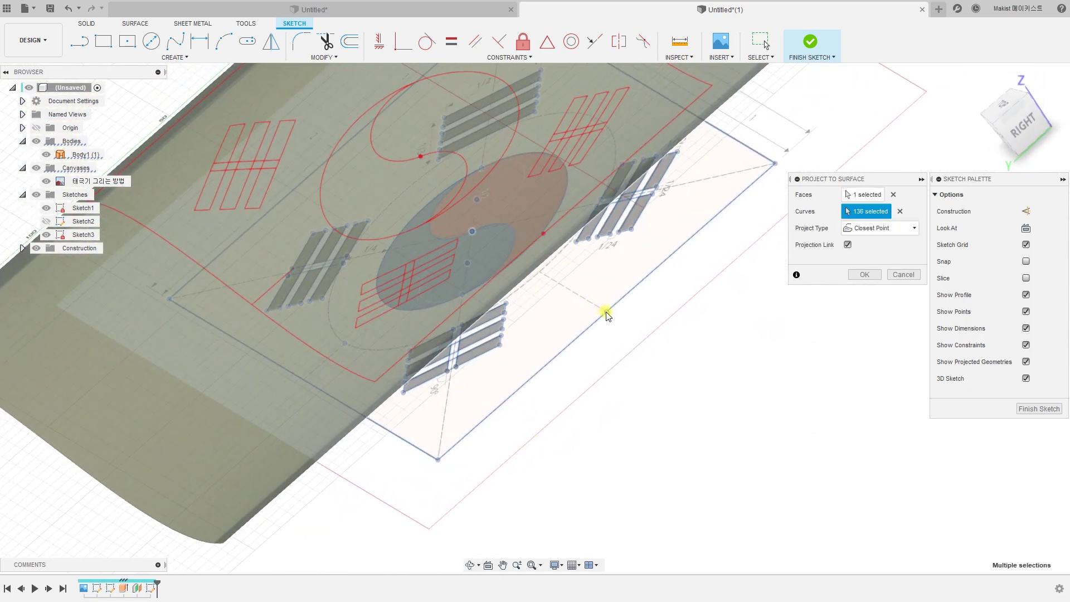
{"action": "middle_click_drag", "start_coordinate": [608, 323], "coordinate": [660, 390], "text": "shift"}
{"action": "left_click", "coordinate": [875, 275]}
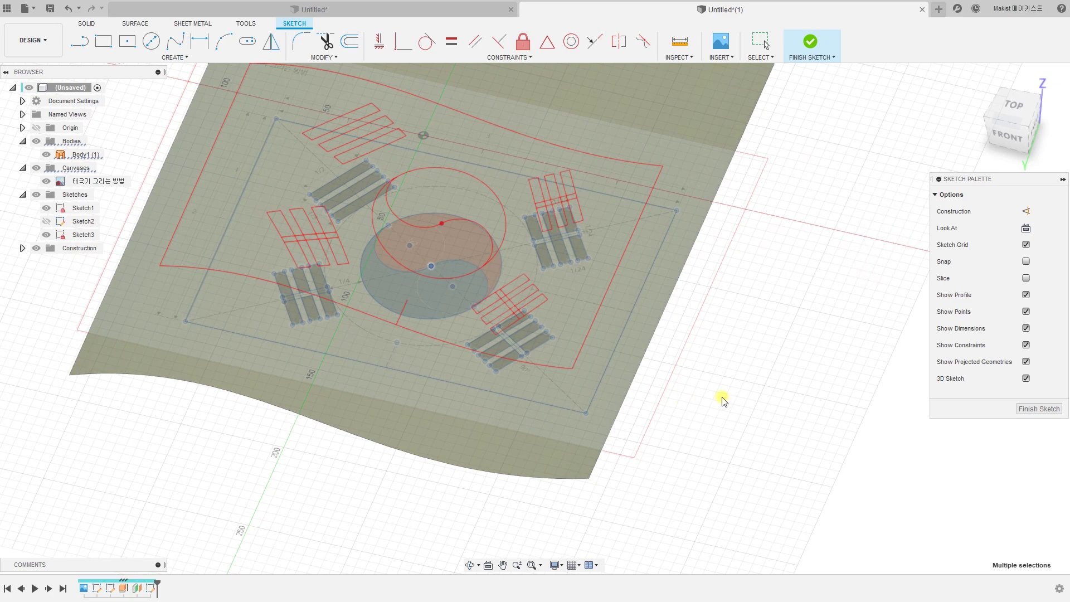
- Delete the stray short line projected between the taegeuk and the flag's lower edge
{"action": "middle_click_drag", "start_coordinate": [731, 398], "coordinate": [715, 418], "text": "shift"}
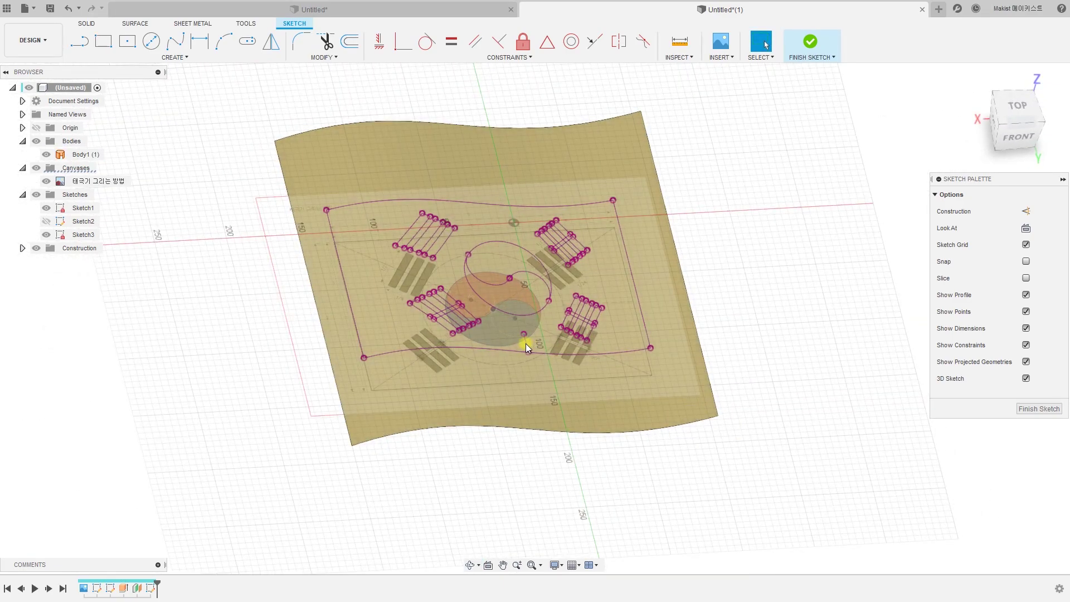
{"action": "left_click", "coordinate": [526, 344]}
{"action": "scroll", "coordinate": [617, 373], "scroll_direction": "up", "scroll_amount": 5}
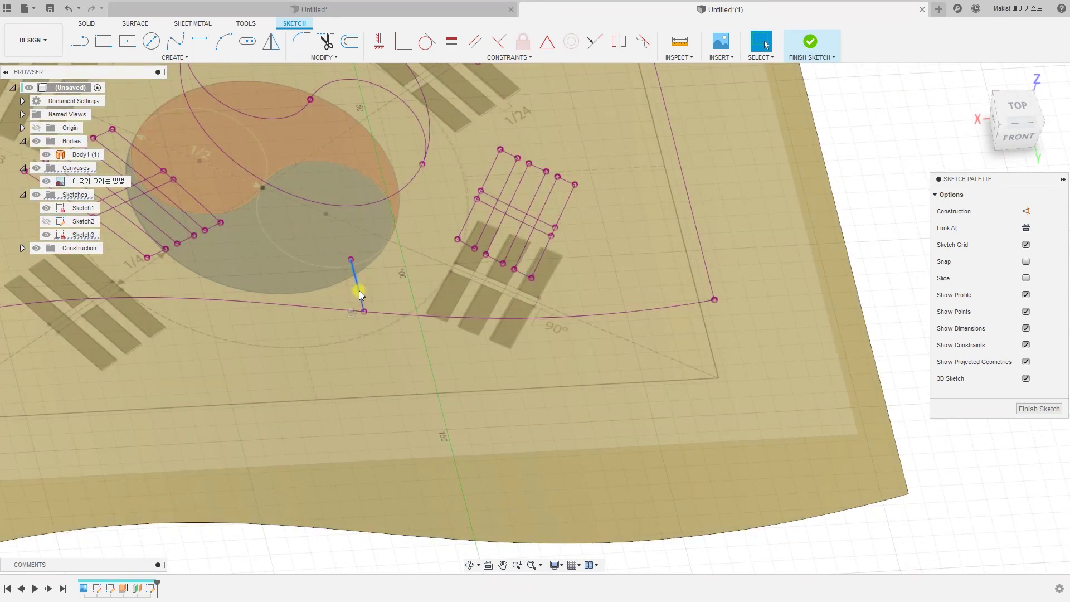
{"action": "key", "text": "Delete"}
{"action": "scroll", "coordinate": [719, 390], "scroll_direction": "down", "scroll_amount": 5}
- Hide Sketch1 and the flag reference canvas, leaving the wavy surface with its projected curves
{"action": "middle_click_drag", "start_coordinate": [762, 432], "coordinate": [784, 362], "text": "shift"}
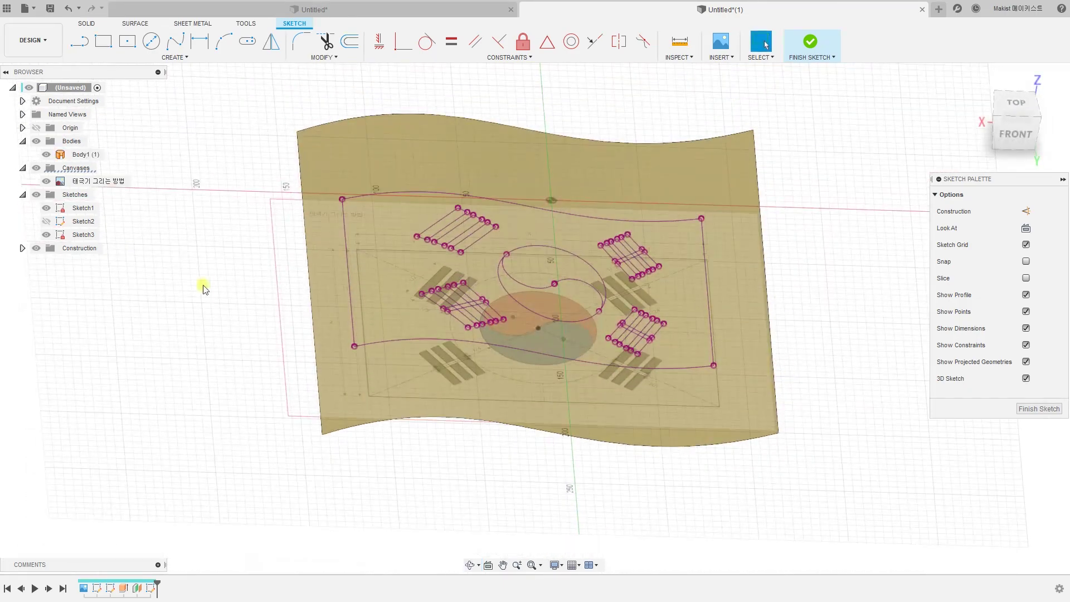
{"action": "left_click", "coordinate": [46, 208]}
{"action": "left_click", "coordinate": [308, 446]}
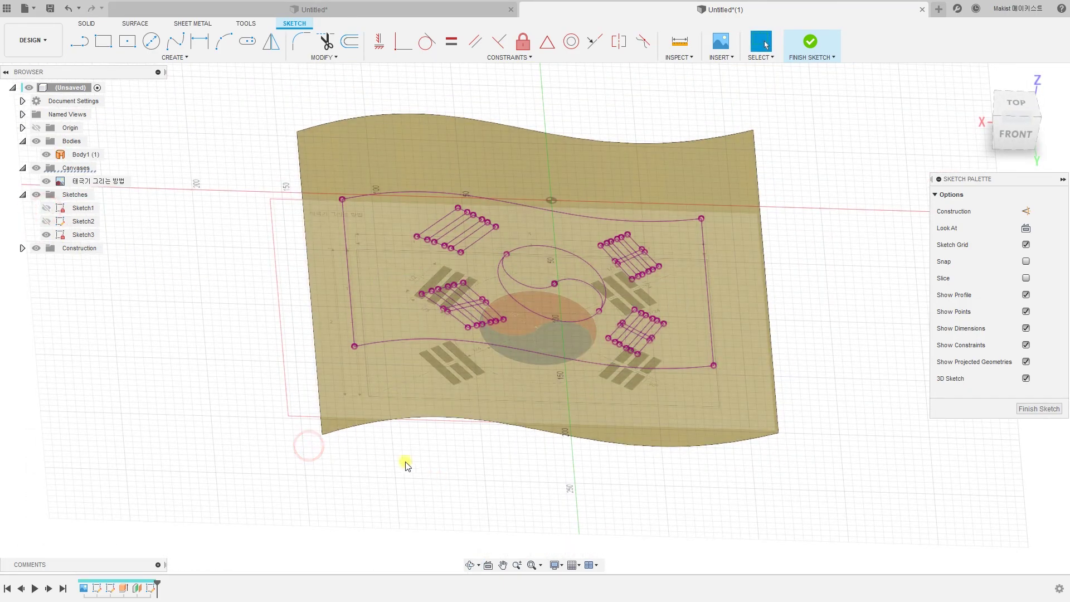
{"action": "left_click", "coordinate": [50, 183]}
{"action": "left_click", "coordinate": [47, 181]}
{"action": "mouse_move", "coordinate": [268, 405]}
{"action": "left_mouse_down"}
{"action": "mouse_move", "coordinate": [268, 377]}
{"action": "mouse_move", "coordinate": [260, 420]}
{"action": "mouse_move", "coordinate": [277, 437]}
{"action": "mouse_move", "coordinate": [267, 377]}
{"action": "mouse_move", "coordinate": [294, 327]}
{"action": "mouse_move", "coordinate": [254, 424]}
{"action": "mouse_move", "coordinate": [275, 421]}
{"action": "mouse_move", "coordinate": [256, 430]}
{"action": "mouse_move", "coordinate": [315, 377]}
{"action": "mouse_move", "coordinate": [290, 389]}
{"action": "left_mouse_up"}
{"action": "key", "text": "Escape"}
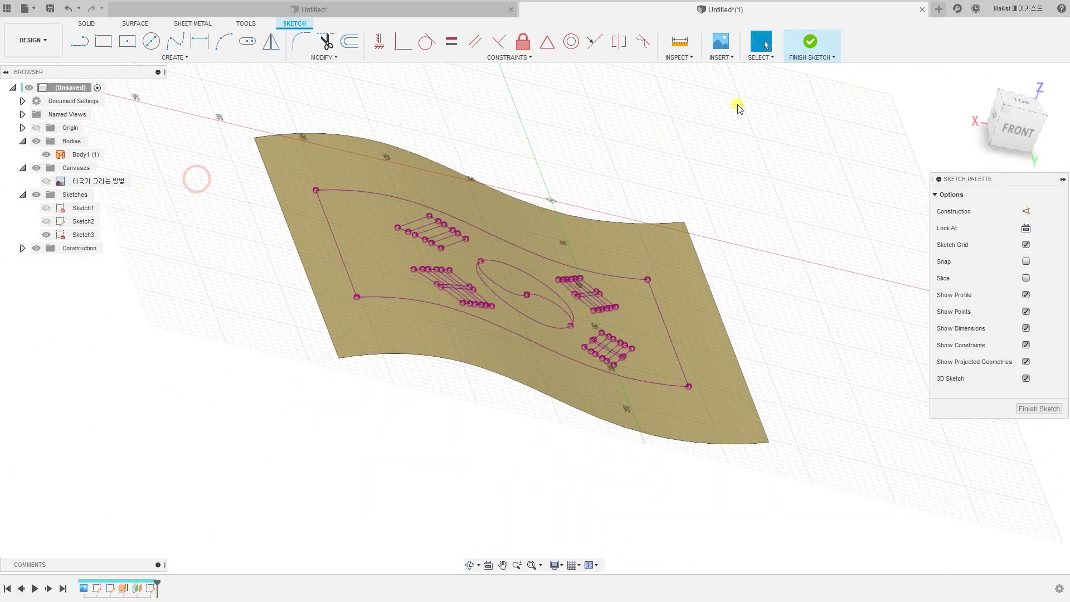
- Finish the sketch containing the flag curves projected onto the wavy surface
{"action": "left_click", "coordinate": [804, 49]}
{"action": "mouse_move", "coordinate": [767, 320]}
{"action": "left_mouse_down"}
{"action": "mouse_move", "coordinate": [794, 301]}
{"action": "mouse_move", "coordinate": [755, 332]}
{"action": "left_mouse_up"}
{"action": "key", "text": "Escape"}
{"action": "middle_click_drag", "start_coordinate": [710, 317], "coordinate": [695, 368], "text": "shift"}
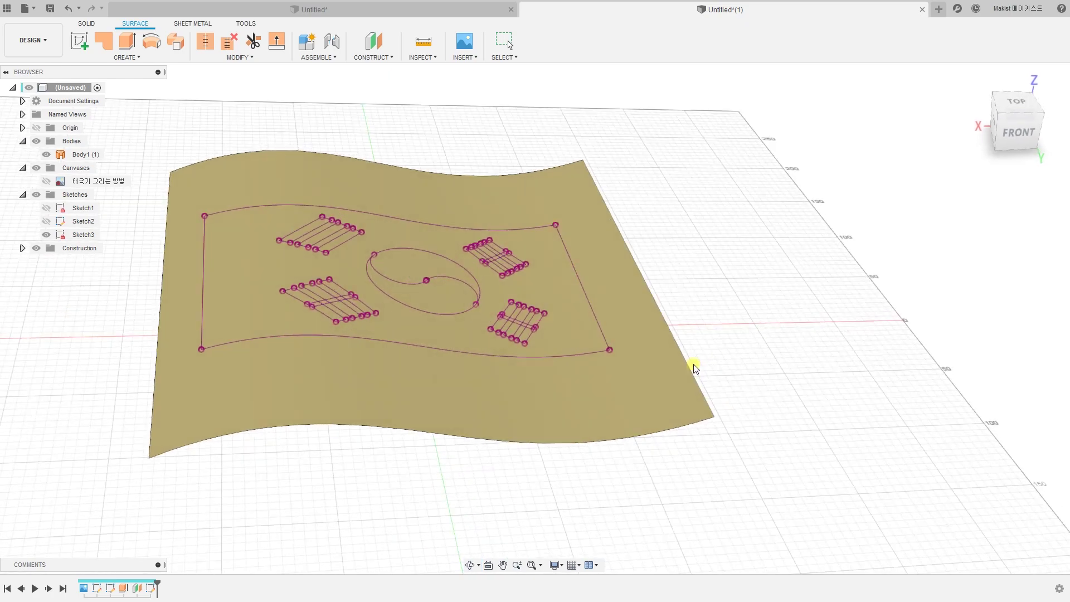
{"action": "middle_click_drag", "start_coordinate": [710, 326], "coordinate": [666, 347], "text": "shift"}
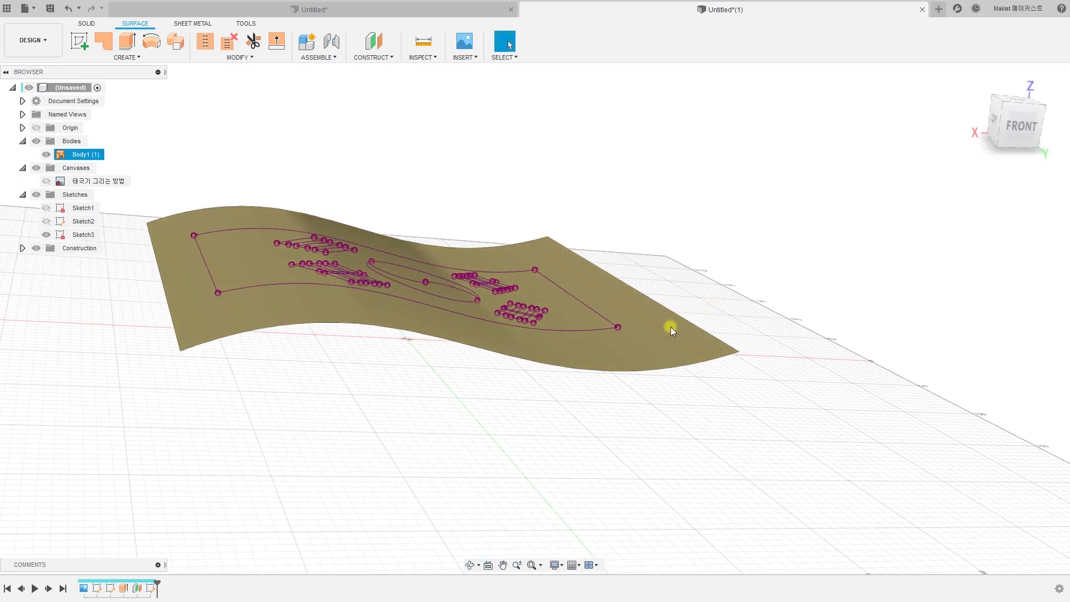
{"action": "mouse_move", "coordinate": [726, 228]}
{"action": "middle_mouse_down", "text": "shift"}
{"action": "mouse_move", "coordinate": [726, 209]}
{"action": "mouse_move", "coordinate": [726, 224]}
{"action": "middle_mouse_up", "text": "shift"}
- Start a new sketch on the horizontal origin plane below the wavy surface
{"action": "left_click", "coordinate": [81, 42]}
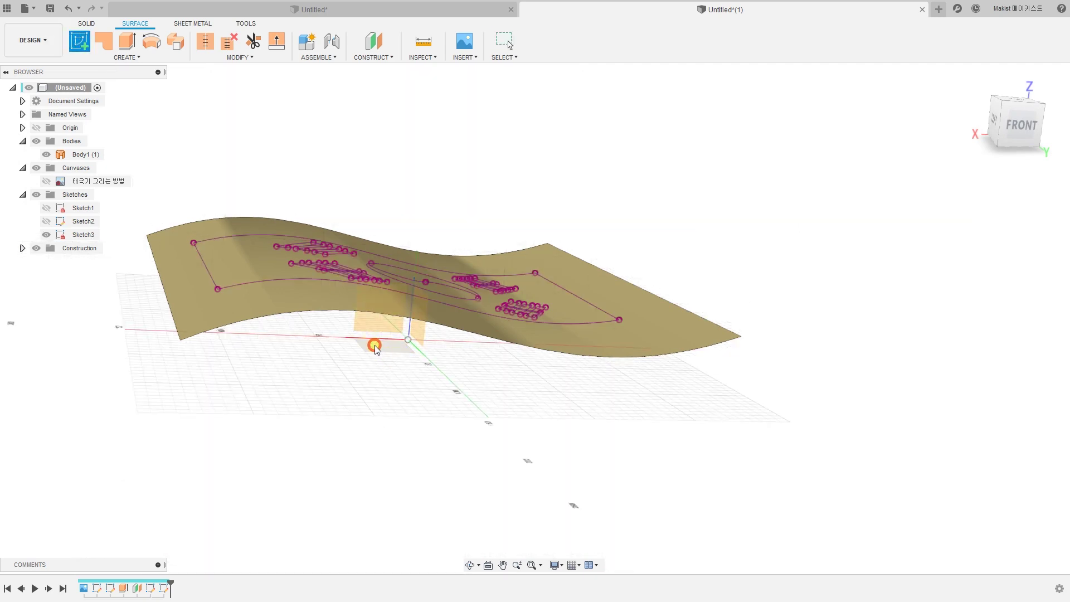
{"action": "left_click", "coordinate": [374, 346]}
{"action": "middle_click_drag", "start_coordinate": [762, 363], "coordinate": [471, 446], "text": "shift"}
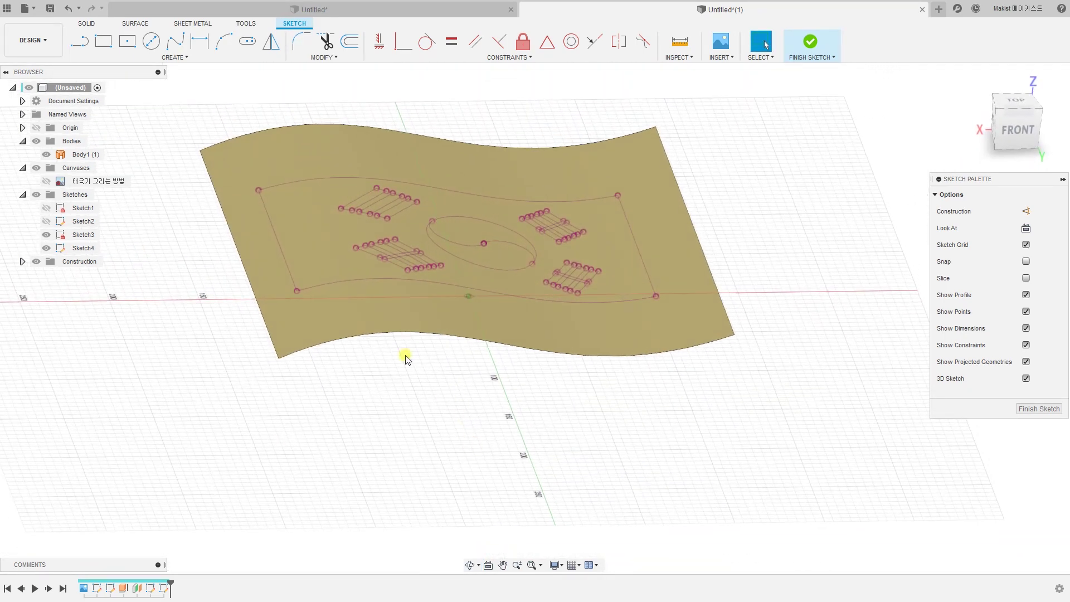
- Hide the surface body and pick the wavy flag's four border curves for projection onto the new sketch plane
{"action": "left_click", "coordinate": [184, 58]}
{"action": "mouse_move", "coordinate": [147, 270]}
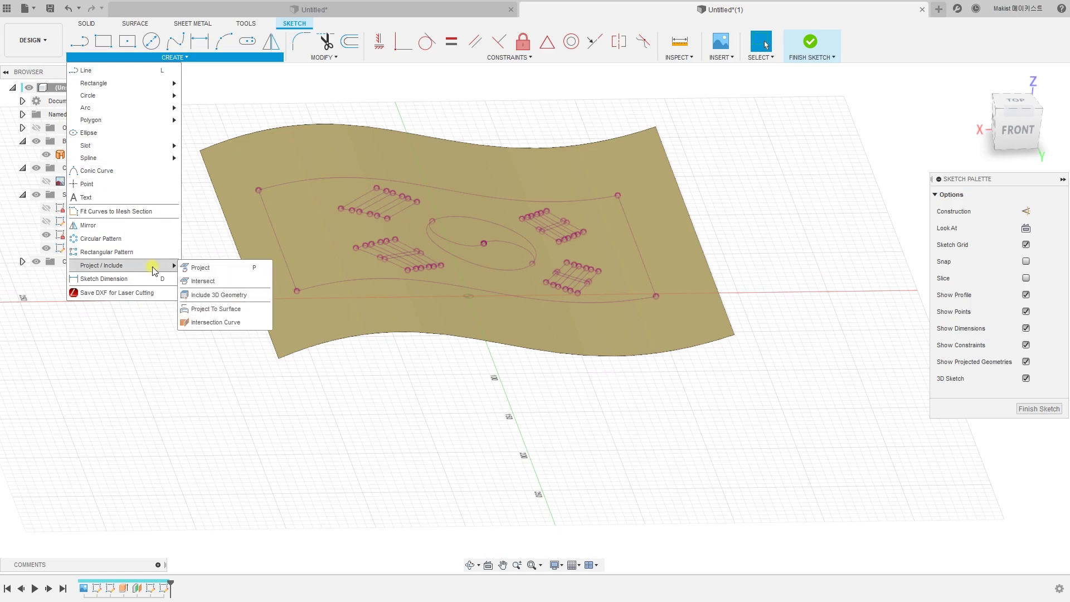
{"action": "left_click", "coordinate": [198, 268]}
{"action": "mouse_move", "coordinate": [596, 431]}
{"action": "middle_mouse_down", "text": "shift"}
{"action": "mouse_move", "coordinate": [586, 443]}
{"action": "mouse_move", "coordinate": [597, 442]}
{"action": "middle_mouse_up", "text": "shift"}
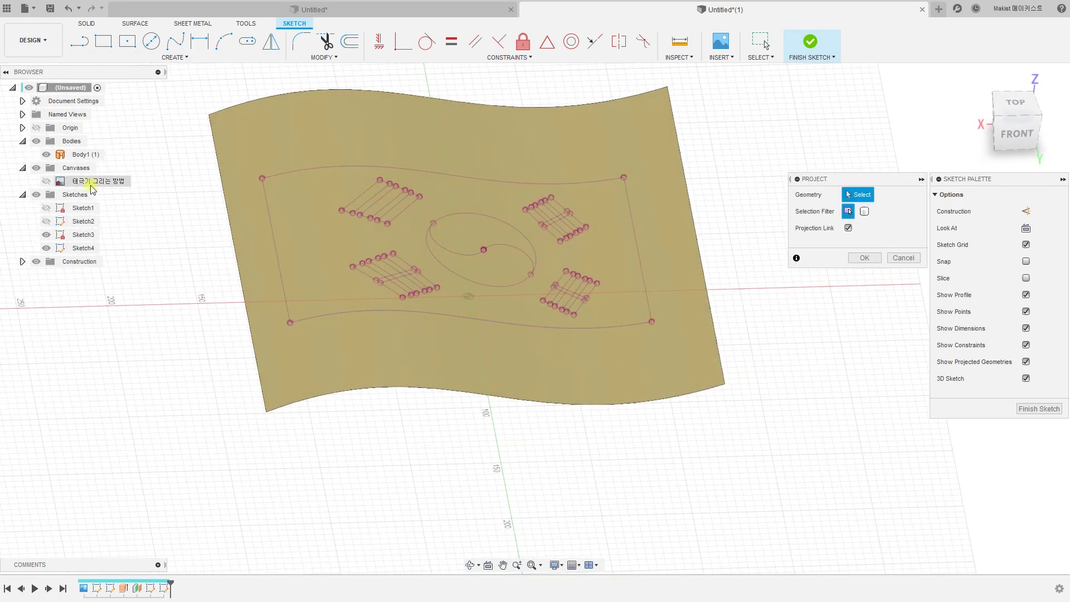
{"action": "left_click", "coordinate": [46, 155]}
{"action": "mouse_move", "coordinate": [533, 344]}
{"action": "middle_mouse_down", "text": "shift"}
{"action": "mouse_move", "coordinate": [531, 322]}
{"action": "mouse_move", "coordinate": [643, 265]}
{"action": "middle_mouse_up", "text": "shift"}
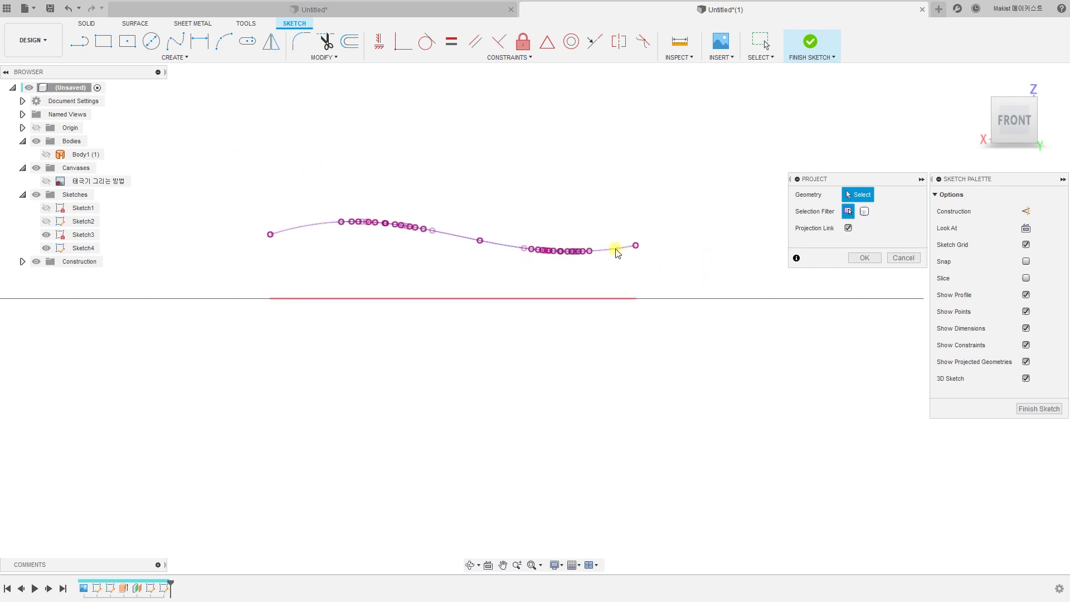
{"action": "mouse_move", "coordinate": [650, 266]}
{"action": "middle_mouse_down", "text": "shift"}
{"action": "mouse_move", "coordinate": [640, 267]}
{"action": "mouse_move", "coordinate": [657, 299]}
{"action": "mouse_move", "coordinate": [645, 308]}
{"action": "middle_mouse_up", "text": "shift"}
{"action": "left_click", "coordinate": [622, 319]}
{"action": "left_click", "coordinate": [640, 283]}
{"action": "left_click", "coordinate": [441, 177]}
{"action": "left_click", "coordinate": [269, 284]}
- Add the taegeuk curves and the flag's lower-left trigram edges to the projection
{"action": "scroll", "coordinate": [355, 275], "scroll_direction": "up", "scroll_amount": 5}
{"action": "left_click", "coordinate": [519, 370]}
{"action": "left_click", "coordinate": [539, 371]}
{"action": "left_click", "coordinate": [526, 347]}
{"action": "left_click", "coordinate": [540, 339]}
{"action": "left_click", "coordinate": [558, 324]}
{"action": "scroll", "coordinate": [411, 293], "scroll_direction": "down", "scroll_amount": 5}
{"action": "left_click", "coordinate": [488, 293]}
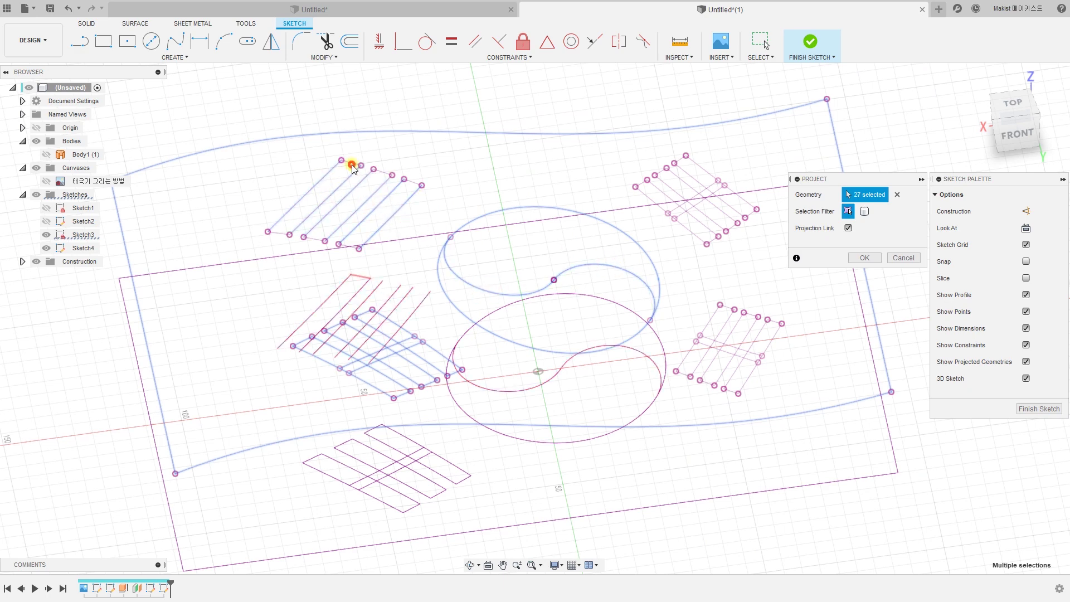
- Add the edges of the three remaining trigrams to the selection and complete the projection onto the flat sketch
{"action": "left_click", "coordinate": [278, 233]}
{"action": "middle_click_drag", "start_coordinate": [719, 357], "coordinate": [585, 343]}
{"action": "left_click", "coordinate": [573, 349]}
{"action": "left_click", "coordinate": [596, 349]}
{"action": "scroll", "coordinate": [602, 368], "scroll_direction": "up", "scroll_amount": 5}
{"action": "left_click", "coordinate": [573, 169]}
{"action": "mouse_move", "coordinate": [569, 111]}
{"action": "middle_mouse_down"}
{"action": "mouse_move", "coordinate": [607, 367]}
{"action": "mouse_move", "coordinate": [604, 346]}
{"action": "mouse_move", "coordinate": [581, 358]}
{"action": "mouse_move", "coordinate": [588, 351]}
{"action": "middle_mouse_up"}
{"action": "left_click", "coordinate": [581, 251]}
{"action": "left_click", "coordinate": [628, 219]}
{"action": "left_click", "coordinate": [676, 185]}
{"action": "left_click", "coordinate": [642, 138]}
{"action": "left_click", "coordinate": [588, 208]}
{"action": "left_click", "coordinate": [538, 237]}
{"action": "left_click", "coordinate": [405, 110]}
{"action": "scroll", "coordinate": [576, 321], "scroll_direction": "down", "scroll_amount": 6}
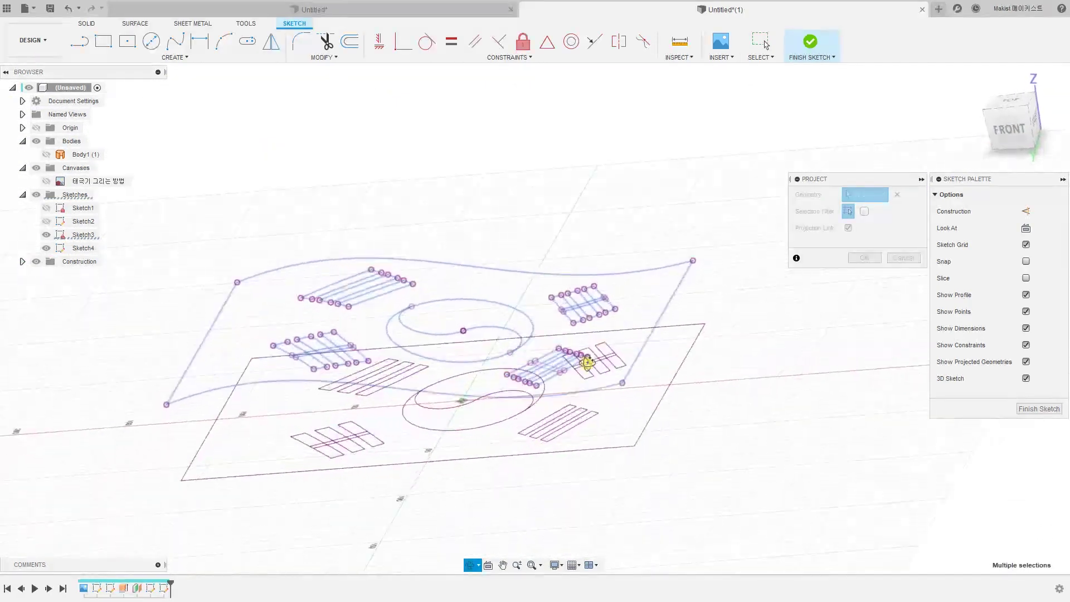
{"action": "scroll", "coordinate": [566, 390], "scroll_direction": "up", "scroll_amount": 3}
{"action": "left_click", "coordinate": [869, 260]}
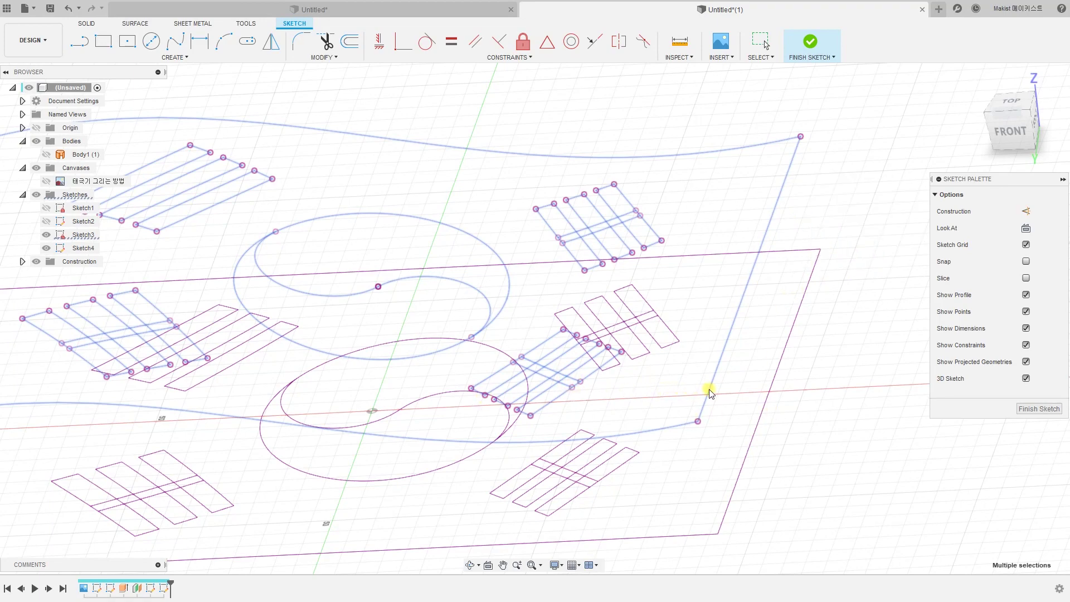
- Hide Sketch3 with the wavy flag curves and view the flat projected flag sketch squarely from above
{"action": "scroll", "coordinate": [752, 399], "scroll_direction": "down", "scroll_amount": 3}
{"action": "middle_click_drag", "start_coordinate": [630, 459], "coordinate": [651, 483], "text": "shift"}
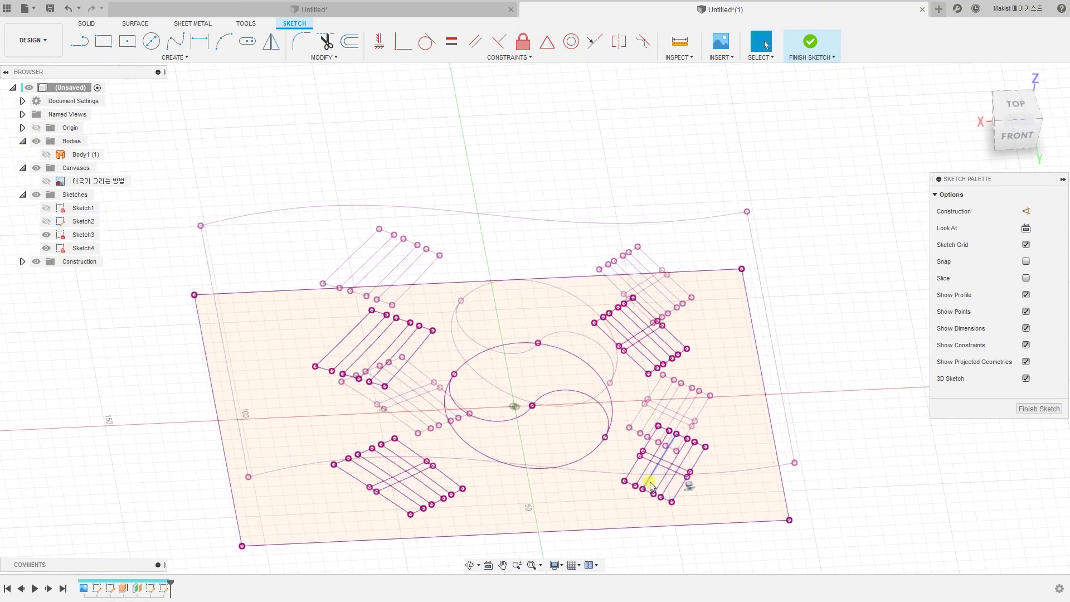
{"action": "left_click", "coordinate": [46, 234]}
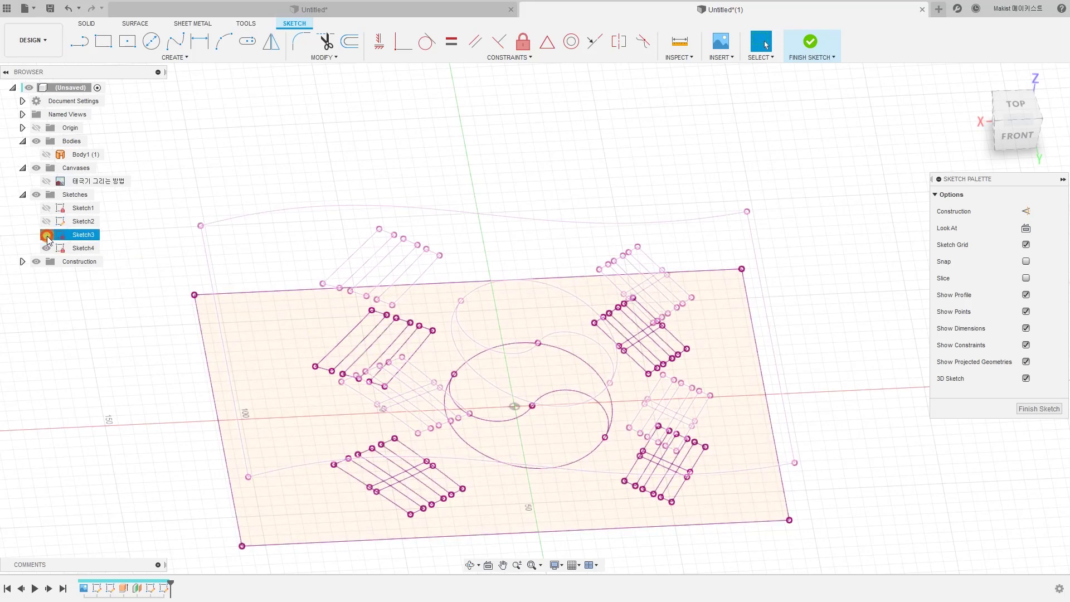
{"action": "middle_click_drag", "start_coordinate": [539, 264], "coordinate": [525, 200]}
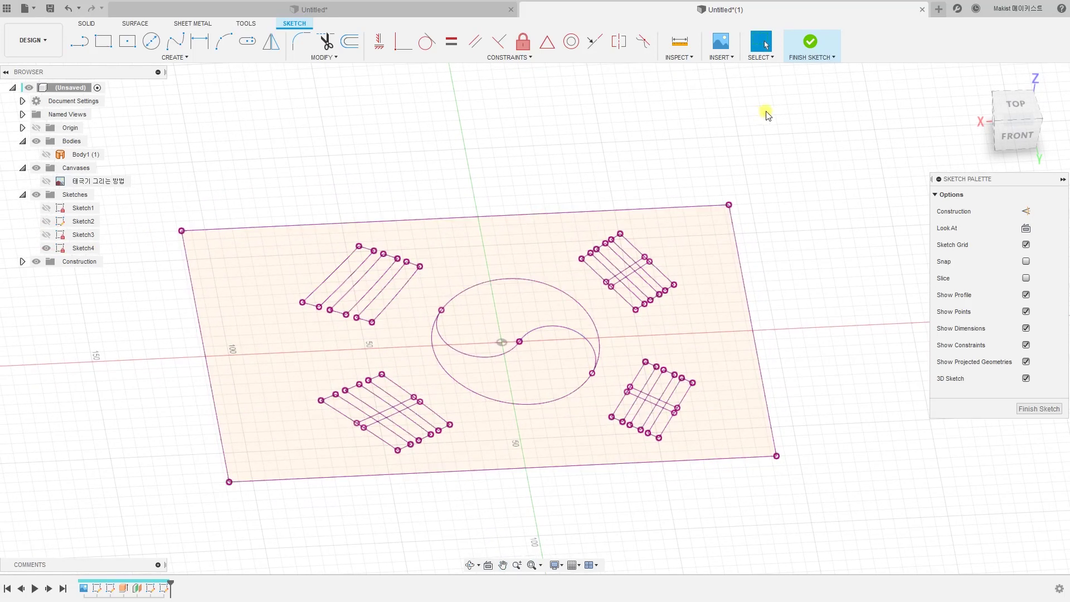
{"action": "mouse_move", "coordinate": [793, 268]}
{"action": "middle_mouse_down", "text": "shift"}
{"action": "mouse_move", "coordinate": [791, 292]}
{"action": "mouse_move", "coordinate": [805, 268]}
{"action": "mouse_move", "coordinate": [781, 290]}
{"action": "middle_mouse_up", "text": "shift"}
{"action": "left_click", "coordinate": [1011, 114]}
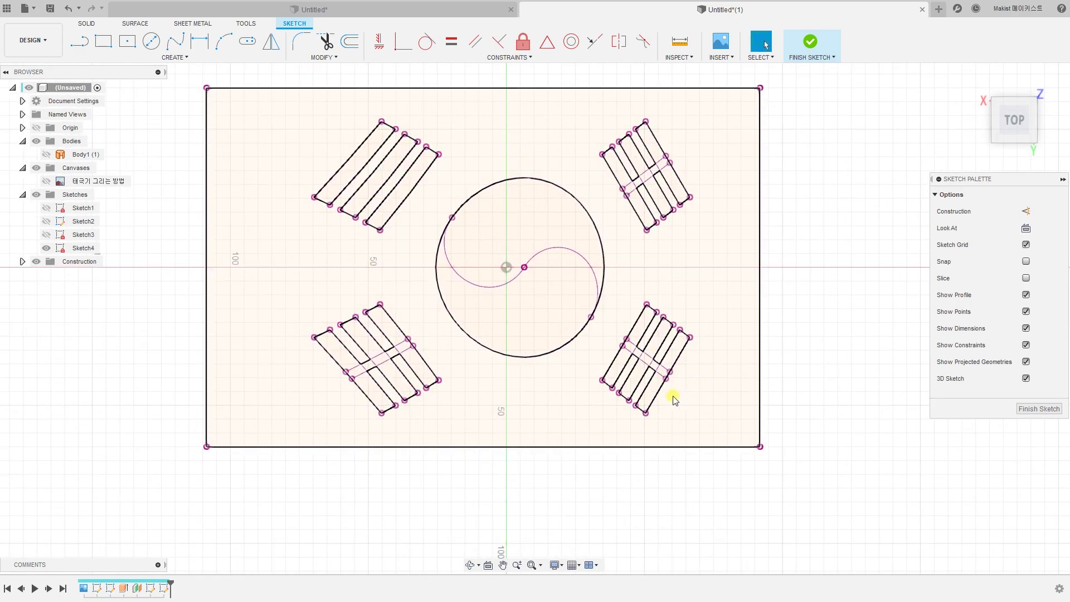
- Check how the lower-right trigram's bars divide into closed profiles in the projected sketch
{"action": "scroll", "coordinate": [697, 390], "scroll_direction": "up", "scroll_amount": 5}
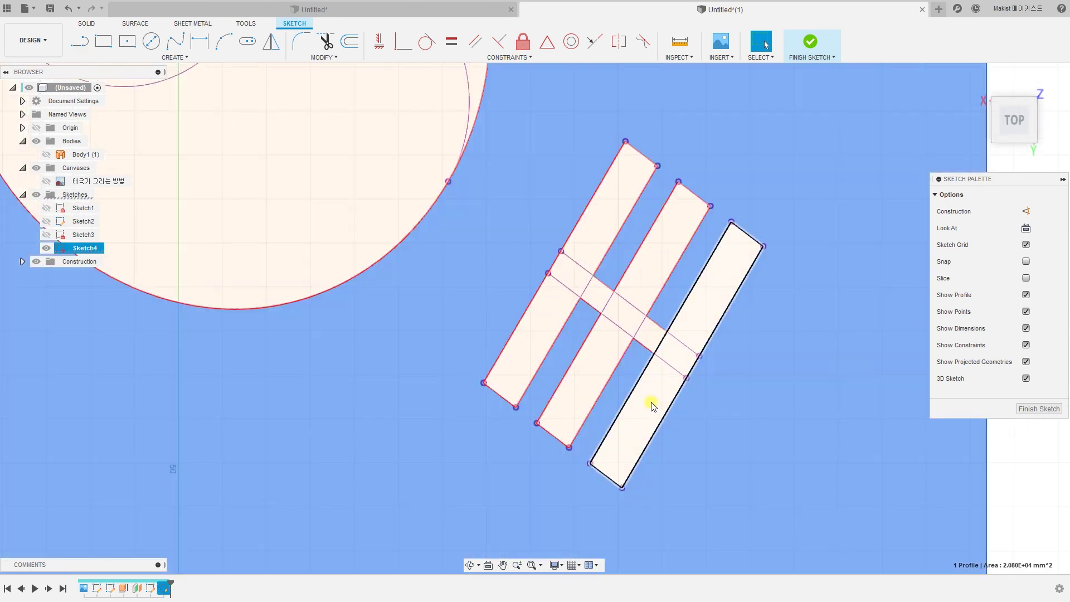
{"action": "left_click", "coordinate": [641, 391]}
{"action": "left_click", "coordinate": [587, 365]}
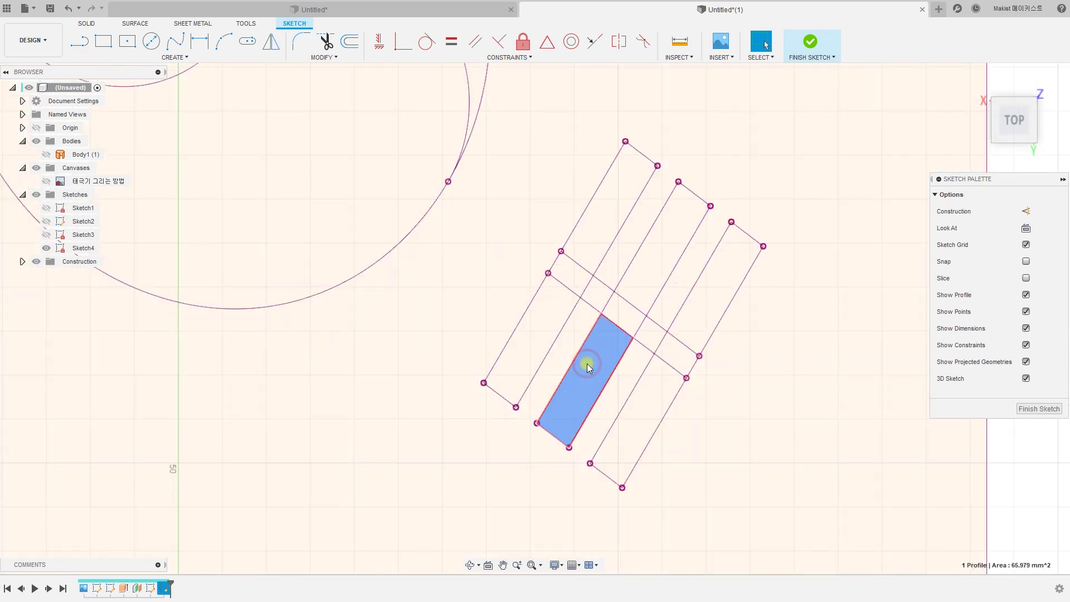
- Check the remaining bar profiles of the lower-right trigram, including where the gap lines meet the outermost bar
{"action": "left_click", "coordinate": [640, 286]}
{"action": "left_click", "coordinate": [622, 321]}
{"action": "left_click", "coordinate": [540, 325]}
{"action": "left_click", "coordinate": [658, 389]}
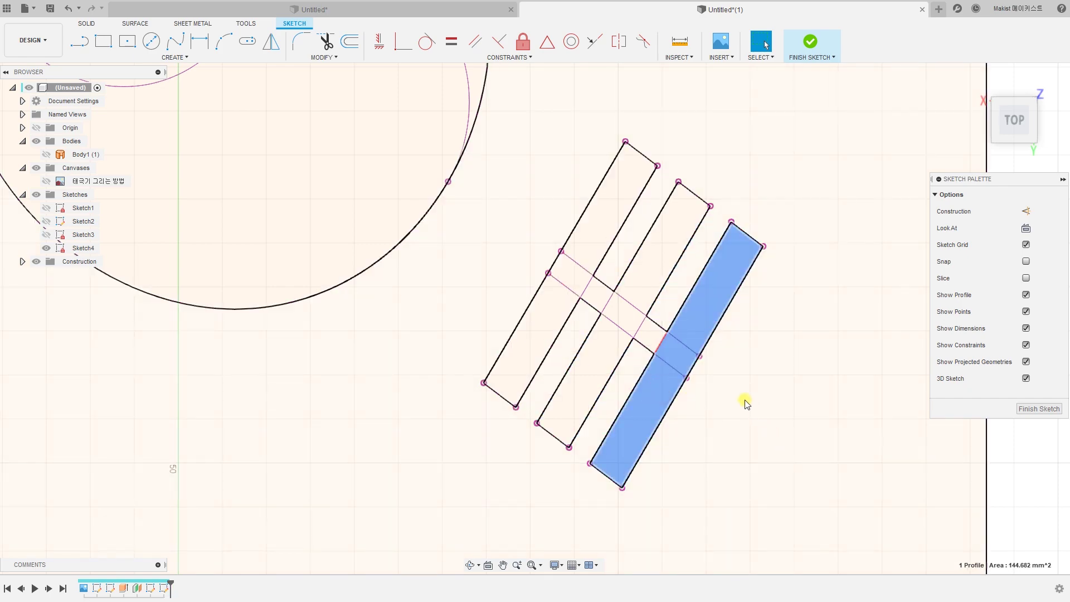
{"action": "scroll", "coordinate": [710, 390], "scroll_direction": "up", "scroll_amount": 3}
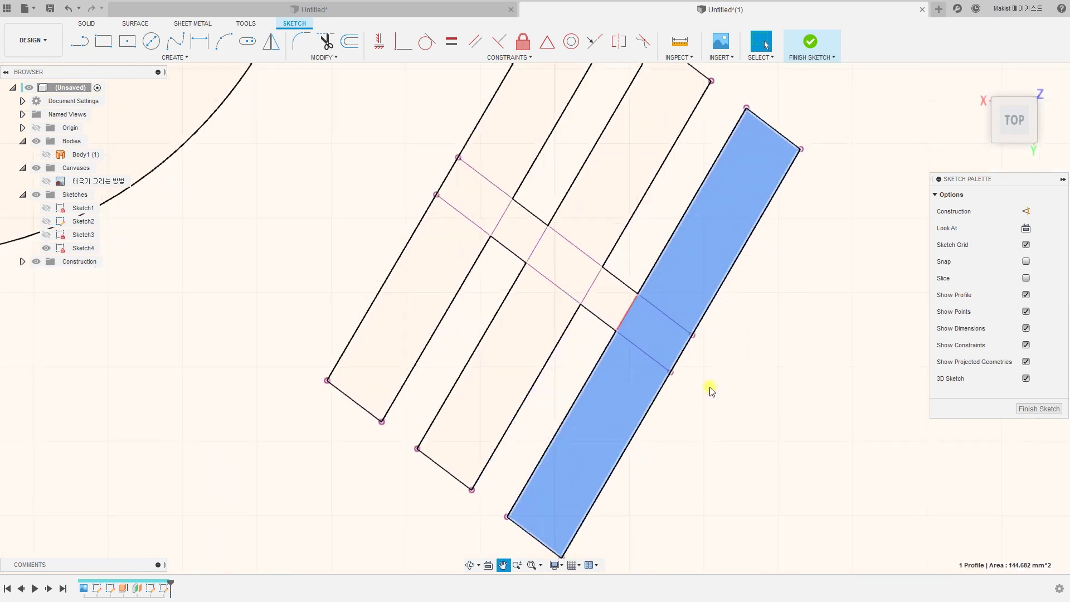
{"action": "middle_click_drag", "start_coordinate": [711, 390], "coordinate": [571, 313]}
{"action": "scroll", "coordinate": [571, 312], "scroll_direction": "down", "scroll_amount": 5}
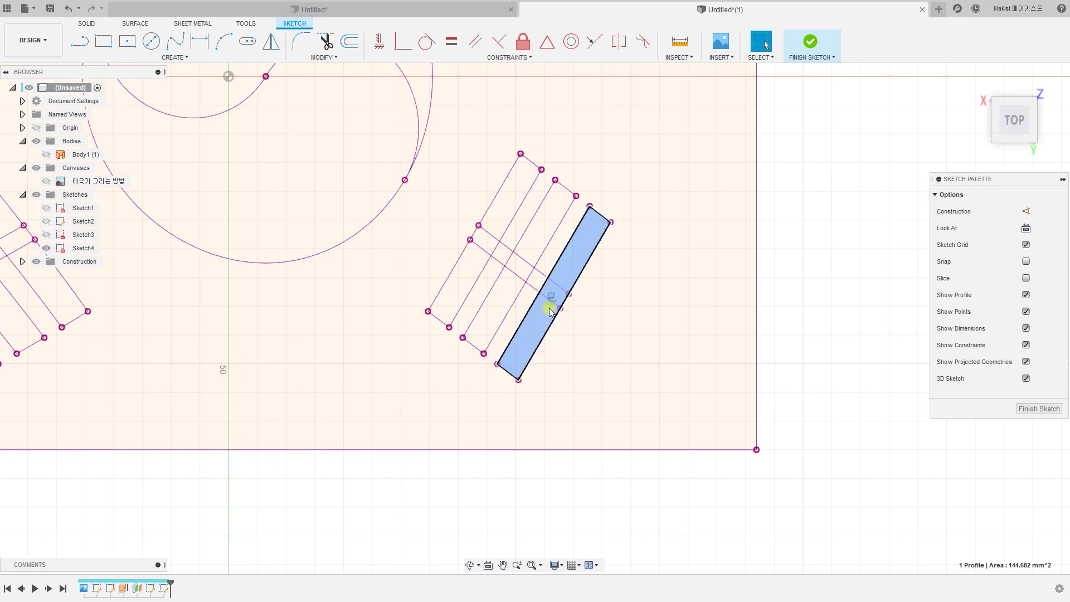
{"action": "left_click", "coordinate": [837, 385]}
{"action": "scroll", "coordinate": [695, 367], "scroll_direction": "down", "scroll_amount": 3}
{"action": "middle_click_drag", "start_coordinate": [619, 371], "coordinate": [725, 480]}
{"action": "key", "text": "Escape"}
- Check how the gap lines divide the bars of the lower-left trigram into closed profiles
{"action": "left_click", "coordinate": [368, 441]}
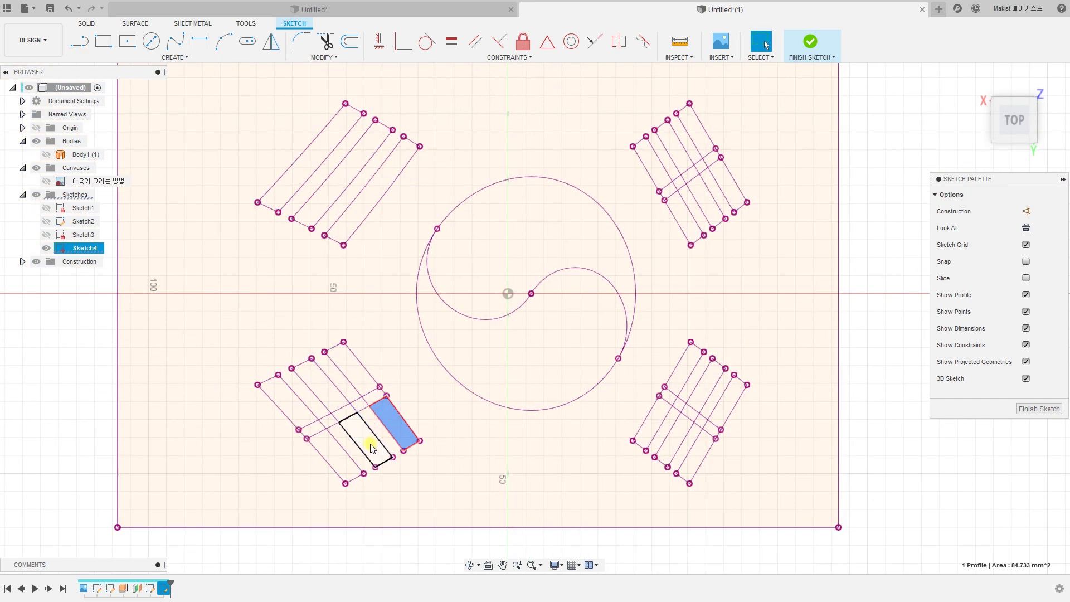
{"action": "left_click", "coordinate": [336, 450]}
{"action": "middle_click_drag", "start_coordinate": [319, 452], "coordinate": [373, 352]}
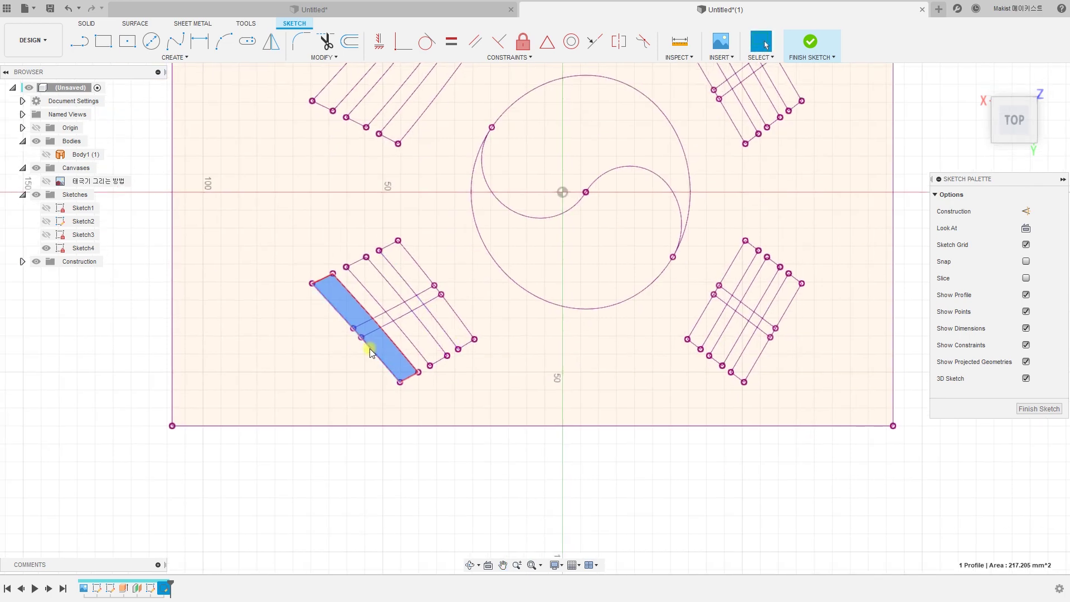
{"action": "left_click", "coordinate": [383, 463]}
- Draw short lines from the ends of both gap lines across the outermost edge of the lower-left trigram
{"action": "scroll", "coordinate": [375, 330], "scroll_direction": "up", "scroll_amount": 6}
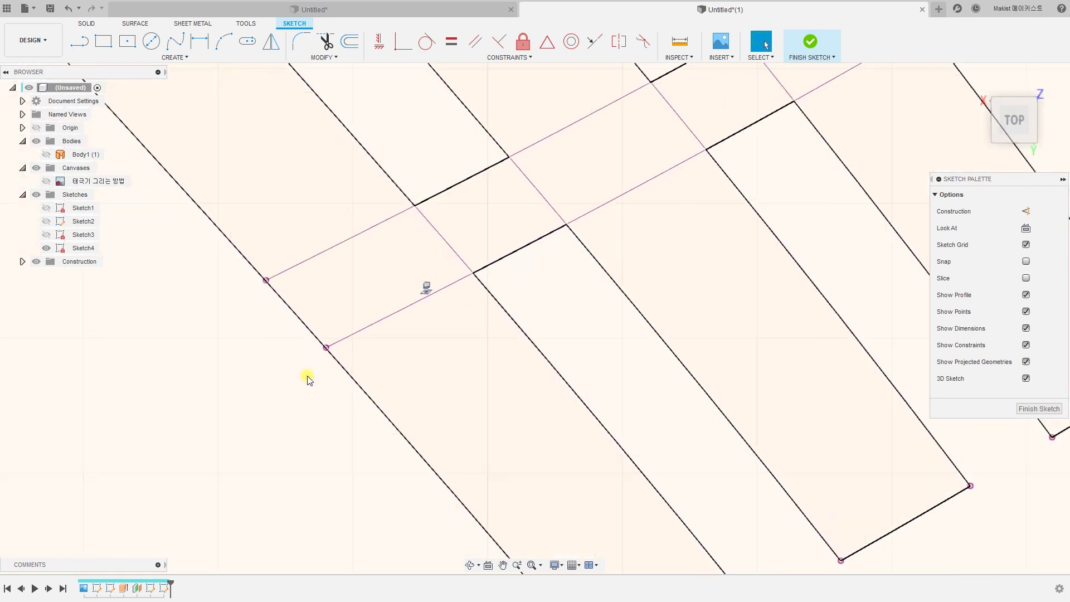
{"action": "scroll", "coordinate": [356, 312], "scroll_direction": "up", "scroll_amount": 5}
{"action": "scroll", "coordinate": [318, 291], "scroll_direction": "up", "scroll_amount": 3}
{"action": "scroll", "coordinate": [416, 339], "scroll_direction": "down", "scroll_amount": 3}
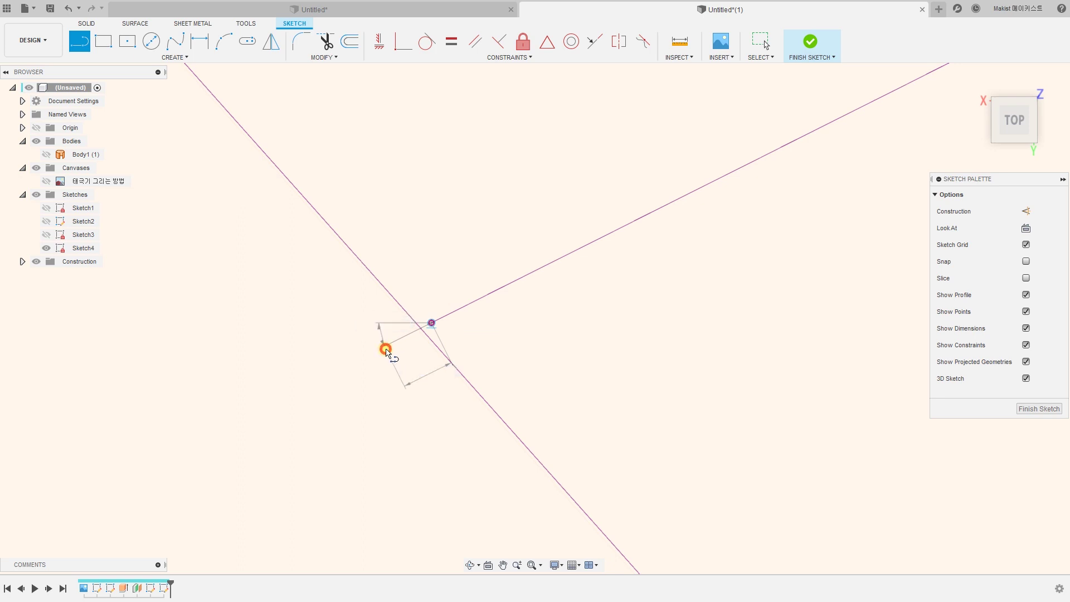
{"action": "scroll", "coordinate": [464, 350], "scroll_direction": "down", "scroll_amount": 13}
{"action": "scroll", "coordinate": [377, 225], "scroll_direction": "up", "scroll_amount": 1}
{"action": "middle_click_drag", "start_coordinate": [377, 224], "coordinate": [423, 307]}
{"action": "scroll", "coordinate": [395, 301], "scroll_direction": "up", "scroll_amount": 6}
{"action": "middle_click_drag", "start_coordinate": [360, 249], "coordinate": [349, 240]}
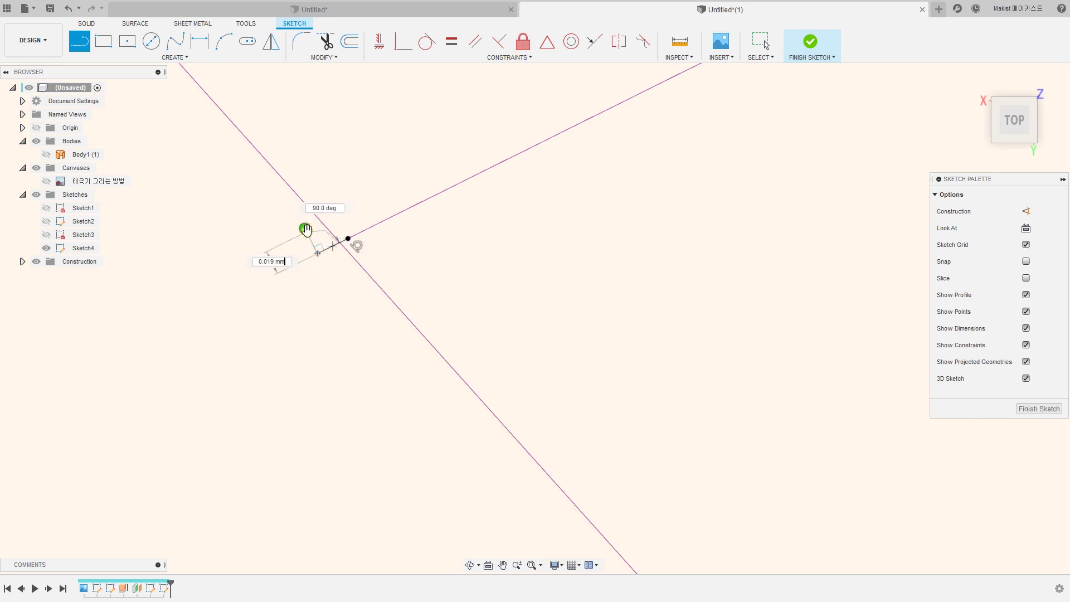
{"action": "scroll", "coordinate": [423, 295], "scroll_direction": "down", "scroll_amount": 8}
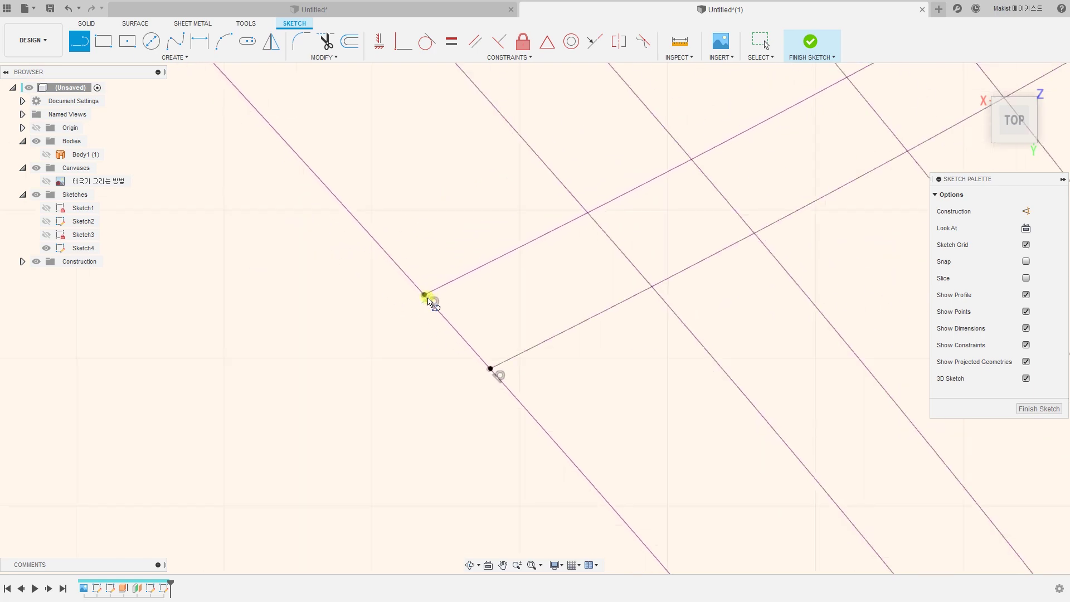
{"action": "middle_click_drag", "start_coordinate": [432, 303], "coordinate": [184, 329]}
{"action": "scroll", "coordinate": [184, 329], "scroll_direction": "down", "scroll_amount": 3}
{"action": "key", "text": "Escape"}
- Draw a short line extending one gap line past the outermost edge of the lower-right trigram's outer bar
{"action": "left_click", "coordinate": [559, 328]}
{"action": "scroll", "coordinate": [585, 334], "scroll_direction": "up", "scroll_amount": 8}
{"action": "middle_click_drag", "start_coordinate": [395, 318], "coordinate": [565, 313]}
{"action": "scroll", "coordinate": [565, 312], "scroll_direction": "up", "scroll_amount": 5}
{"action": "middle_click_drag", "start_coordinate": [435, 177], "coordinate": [426, 391]}
{"action": "scroll", "coordinate": [371, 297], "scroll_direction": "down", "scroll_amount": 4}
{"action": "middle_click_drag", "start_coordinate": [385, 299], "coordinate": [330, 368]}
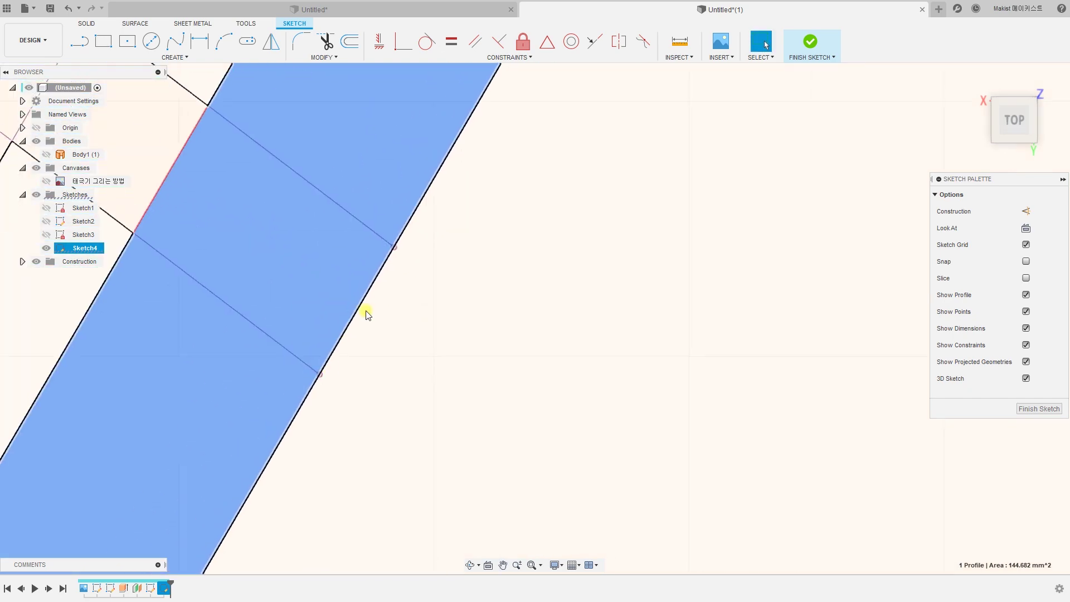
{"action": "scroll", "coordinate": [324, 365], "scroll_direction": "up", "scroll_amount": 5}
{"action": "key", "text": "l"}
{"action": "left_click", "coordinate": [319, 359]}
{"action": "middle_click_drag", "start_coordinate": [395, 411], "coordinate": [260, 321]}
{"action": "left_click", "coordinate": [254, 325]}
{"action": "key", "text": "Escape"}
- Extend the other gap line of the lower-right trigram past the outer bar's edge with a short line
{"action": "scroll", "coordinate": [263, 331], "scroll_direction": "down", "scroll_amount": 6}
{"action": "middle_click_drag", "start_coordinate": [346, 375], "coordinate": [365, 346]}
{"action": "scroll", "coordinate": [391, 313], "scroll_direction": "up", "scroll_amount": 5}
{"action": "key", "text": "l"}
{"action": "left_click", "coordinate": [392, 282]}
{"action": "left_click", "coordinate": [409, 296]}
{"action": "key", "text": "Escape"}
- Check the bar profiles of the lower-right, lower-left and upper-right trigrams for closed, separate regions
{"action": "scroll", "coordinate": [550, 433], "scroll_direction": "down", "scroll_amount": 10}
{"action": "middle_click_drag", "start_coordinate": [597, 439], "coordinate": [678, 435]}
{"action": "left_click", "coordinate": [611, 447]}
{"action": "left_click", "coordinate": [599, 359]}
{"action": "left_click", "coordinate": [307, 414]}
{"action": "left_click", "coordinate": [199, 392]}
{"action": "left_click", "coordinate": [248, 447]}
{"action": "left_click", "coordinate": [637, 163]}
{"action": "key", "text": "Escape"}
- Draw short lines extending both gap lines past the outer edge of the upper-right trigram and finish the sketch
{"action": "middle_click_drag", "start_coordinate": [677, 167], "coordinate": [554, 395]}
{"action": "scroll", "coordinate": [554, 394], "scroll_direction": "up", "scroll_amount": 5}
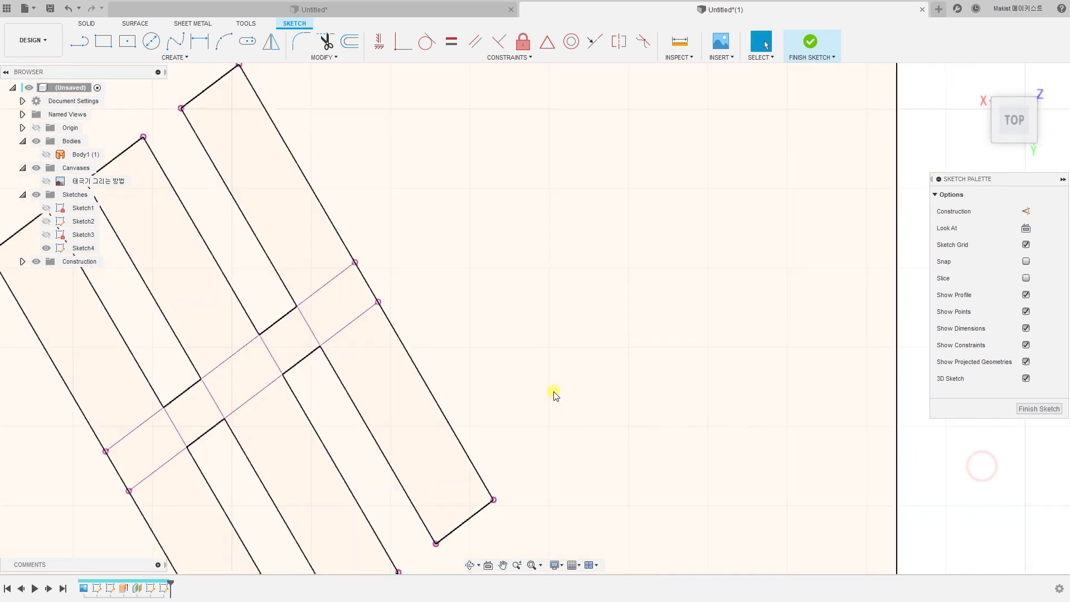
{"action": "key", "text": "l"}
{"action": "left_click", "coordinate": [379, 301]}
{"action": "scroll", "coordinate": [391, 293], "scroll_direction": "up", "scroll_amount": 3}
{"action": "left_click", "coordinate": [378, 300]}
{"action": "key", "text": "Escape"}
{"action": "scroll", "coordinate": [489, 375], "scroll_direction": "down", "scroll_amount": 8}
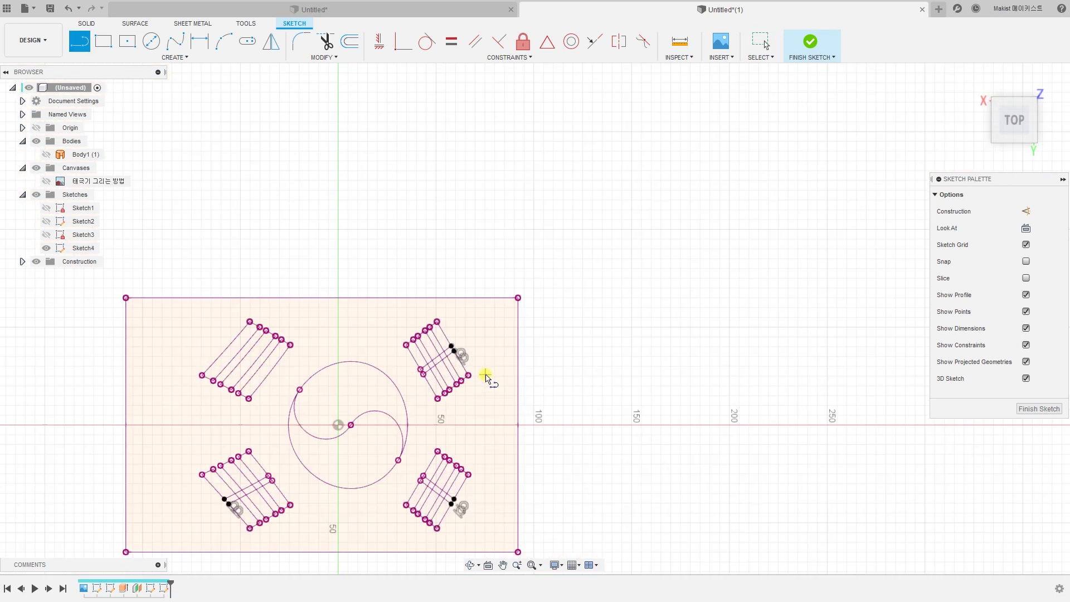
{"action": "left_click", "coordinate": [497, 378]}
{"action": "left_click", "coordinate": [490, 317]}
{"action": "left_click", "coordinate": [667, 366]}
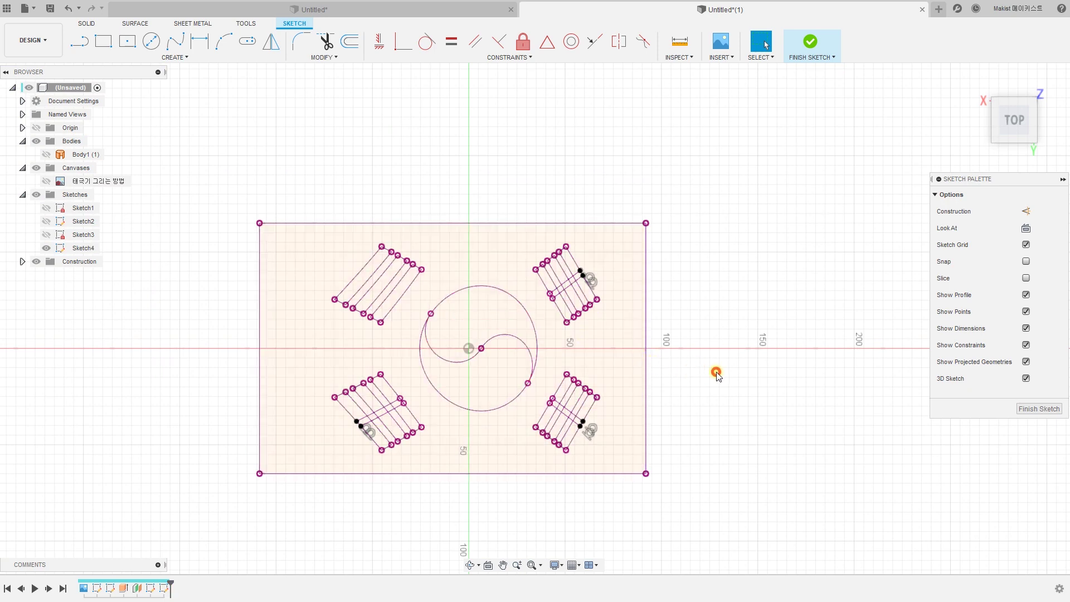
{"action": "left_click", "coordinate": [808, 43]}
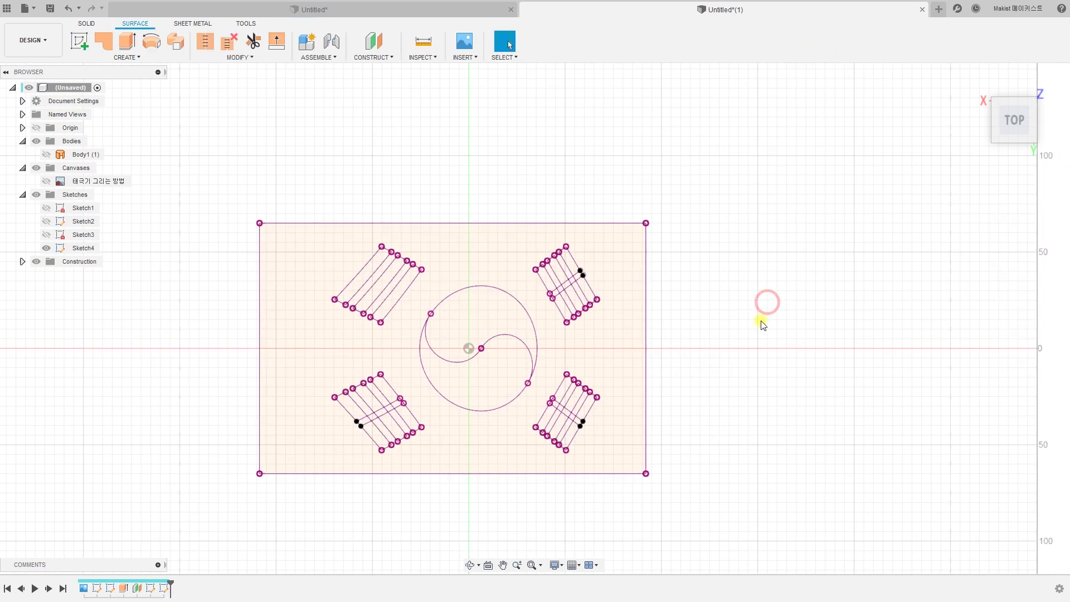
- Show the wavy surface Body1 above the flat flag sketch in an angled front view
{"action": "scroll", "coordinate": [762, 323], "scroll_direction": "down", "scroll_amount": 2}
{"action": "middle_click_drag", "start_coordinate": [752, 363], "coordinate": [737, 300], "text": "shift"}
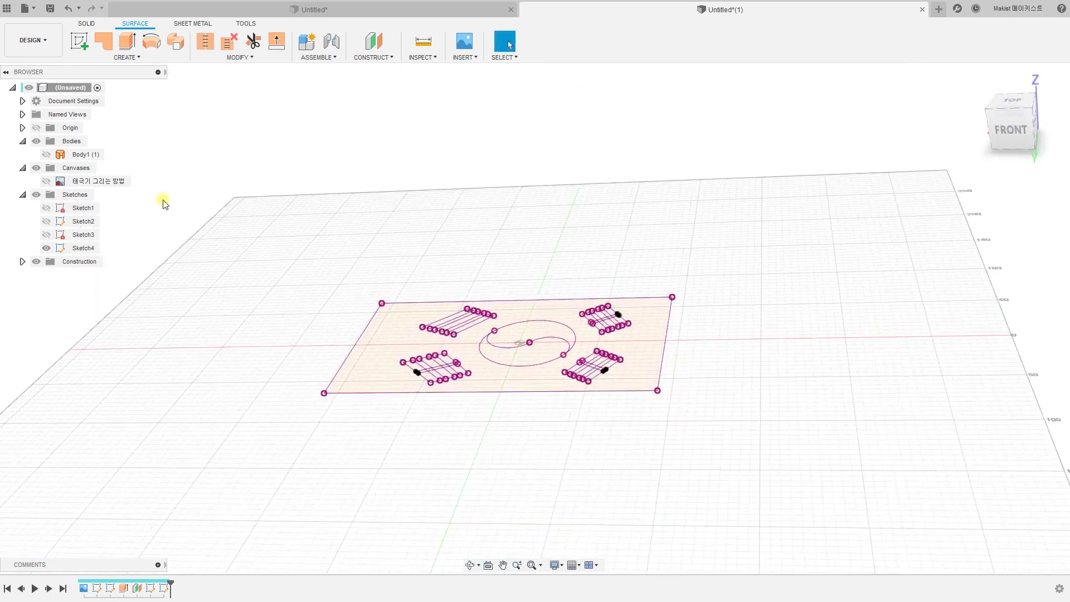
{"action": "left_click", "coordinate": [45, 156]}
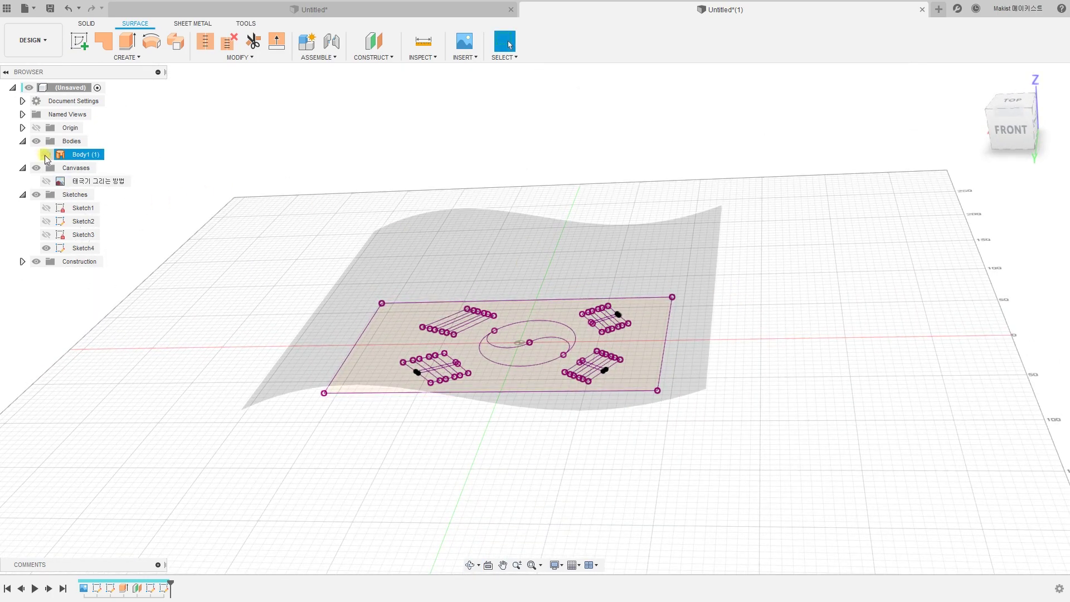
{"action": "mouse_move", "coordinate": [170, 284]}
{"action": "middle_mouse_down", "text": "shift"}
{"action": "mouse_move", "coordinate": [208, 294]}
{"action": "mouse_move", "coordinate": [203, 320]}
{"action": "mouse_move", "coordinate": [207, 303]}
{"action": "mouse_move", "coordinate": [528, 411]}
{"action": "mouse_move", "coordinate": [521, 449]}
{"action": "mouse_move", "coordinate": [444, 416]}
{"action": "mouse_move", "coordinate": [414, 419]}
{"action": "middle_mouse_up", "text": "shift"}
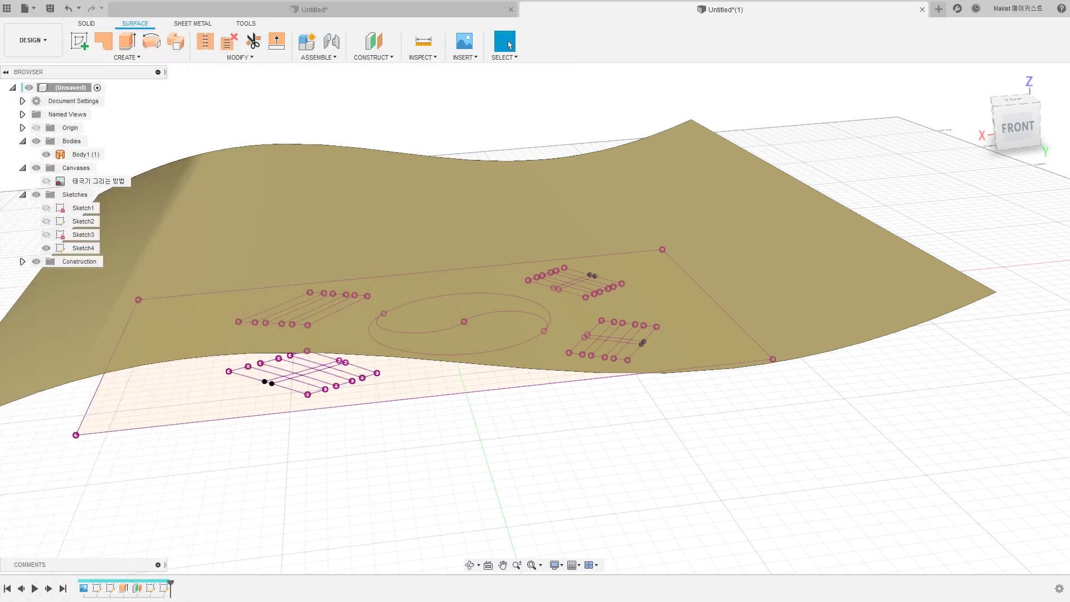
{"action": "middle_click_drag", "start_coordinate": [403, 475], "coordinate": [385, 453], "text": "shift"}
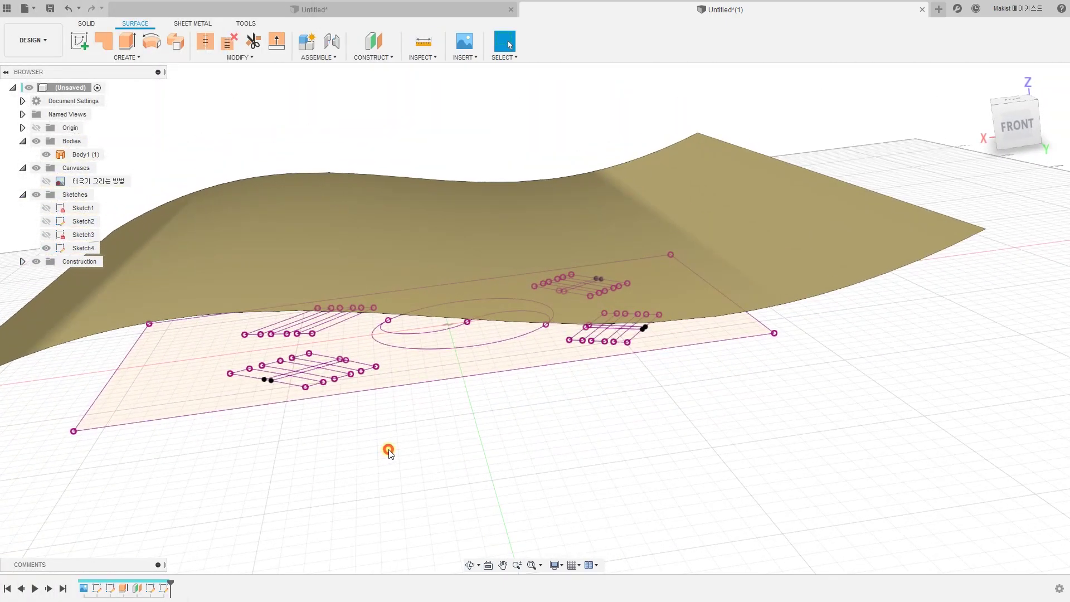
- Start a solid Extrude with all the bar profiles of the four trigrams and one half of the taegeuk
{"action": "left_click", "coordinate": [88, 24]}
{"action": "left_click", "coordinate": [104, 44]}
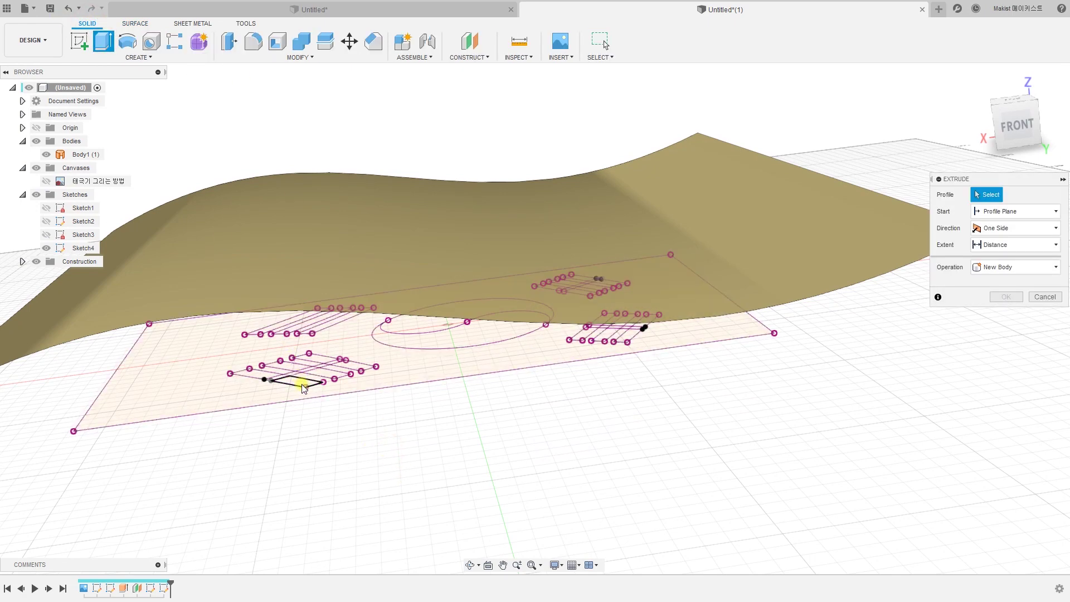
{"action": "scroll", "coordinate": [303, 388], "scroll_direction": "up", "scroll_amount": 5}
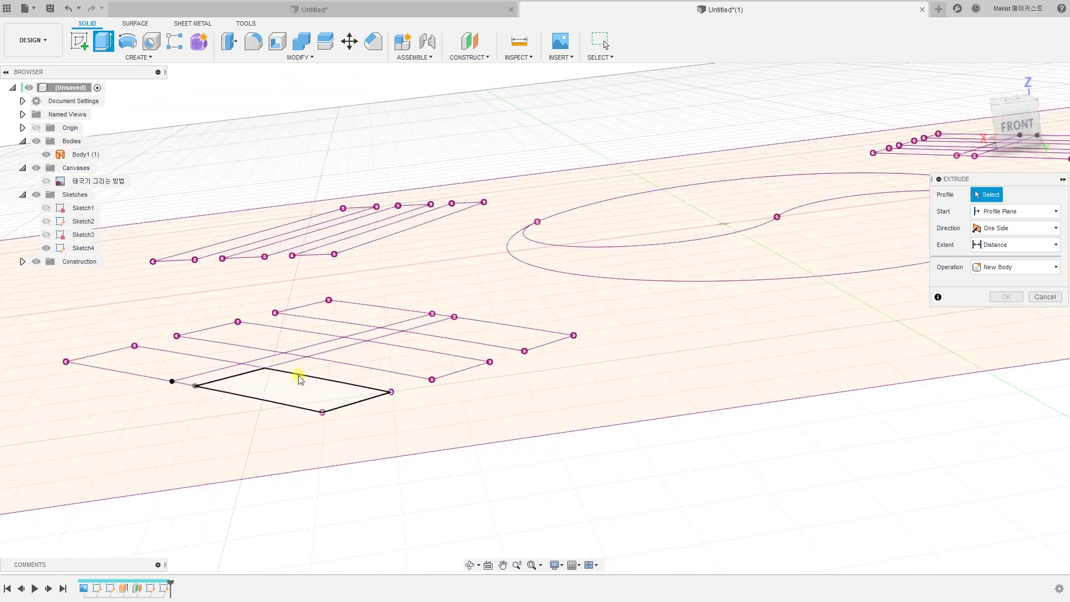
{"action": "left_click", "coordinate": [268, 394]}
{"action": "left_click", "coordinate": [167, 365]}
{"action": "left_click", "coordinate": [390, 362]}
{"action": "left_click", "coordinate": [345, 312]}
{"action": "scroll", "coordinate": [478, 337], "scroll_direction": "up", "scroll_amount": 2}
{"action": "left_click", "coordinate": [441, 385]}
{"action": "scroll", "coordinate": [507, 444], "scroll_direction": "down", "scroll_amount": 4}
{"action": "mouse_move", "coordinate": [507, 444]}
{"action": "middle_mouse_down"}
{"action": "mouse_move", "coordinate": [577, 332]}
{"action": "mouse_move", "coordinate": [641, 540]}
{"action": "mouse_move", "coordinate": [834, 328]}
{"action": "mouse_move", "coordinate": [442, 282]}
{"action": "mouse_move", "coordinate": [477, 241]}
{"action": "mouse_move", "coordinate": [547, 371]}
{"action": "mouse_move", "coordinate": [551, 355]}
{"action": "mouse_move", "coordinate": [545, 377]}
{"action": "mouse_move", "coordinate": [535, 366]}
{"action": "mouse_move", "coordinate": [543, 369]}
{"action": "middle_mouse_up"}
{"action": "left_click", "coordinate": [477, 229]}
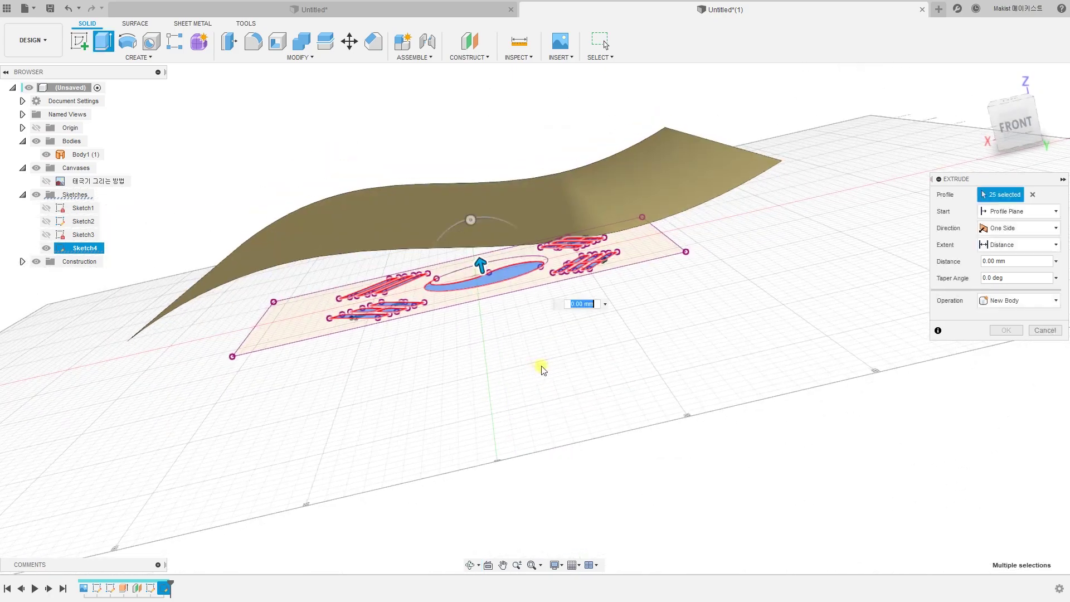
- Extrude the selected profiles to the wavy surface as new bodies, using To Object and the alternate Chain Faces option
{"action": "left_click", "coordinate": [1001, 245]}
{"action": "left_click", "coordinate": [1003, 273]}
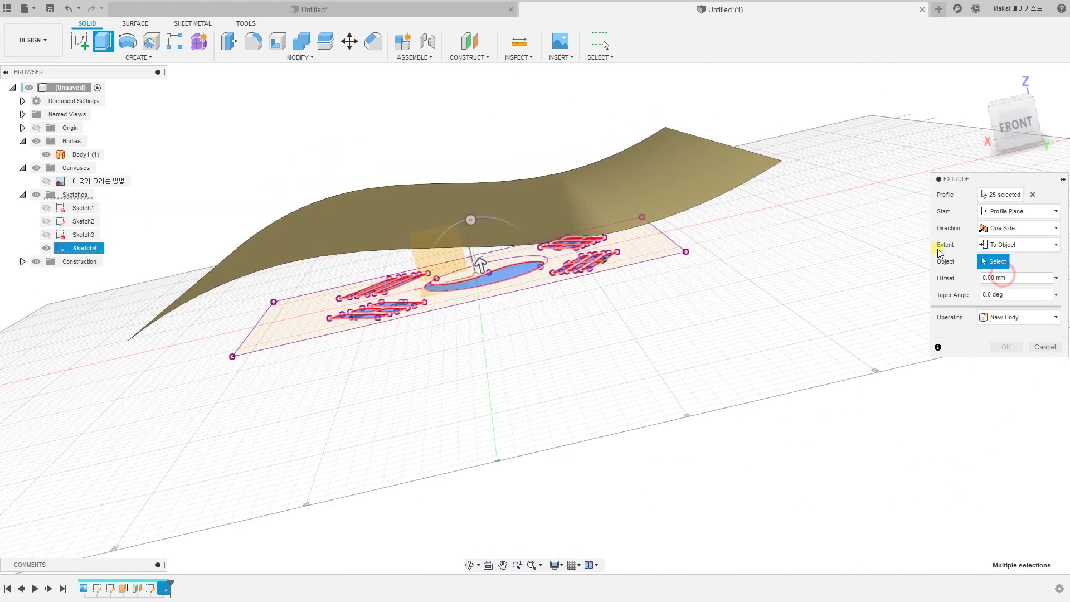
{"action": "left_click", "coordinate": [704, 175]}
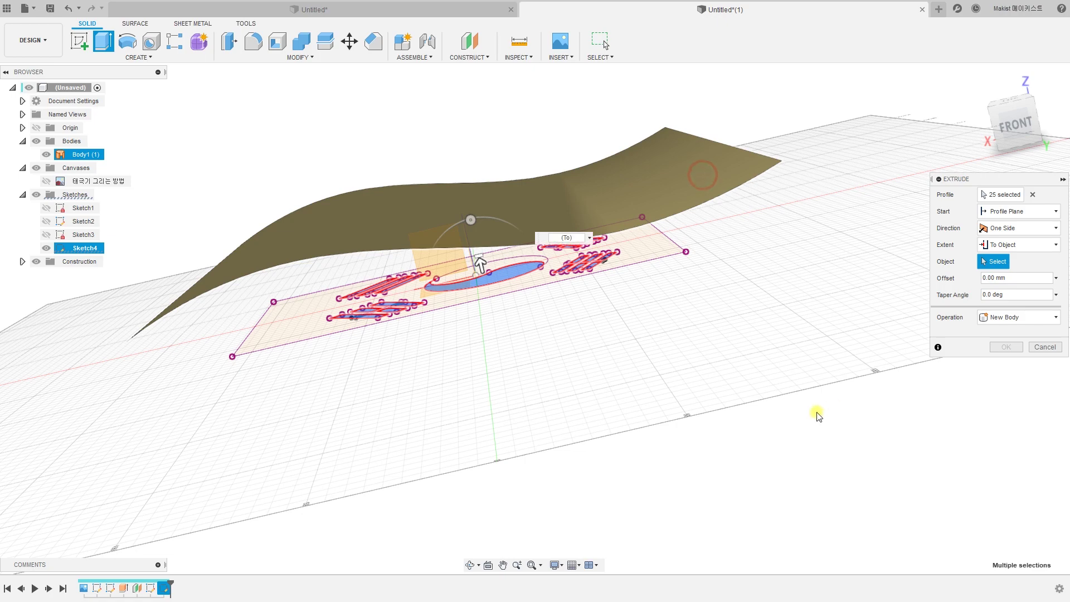
{"action": "middle_click_drag", "start_coordinate": [726, 472], "coordinate": [741, 387], "text": "shift"}
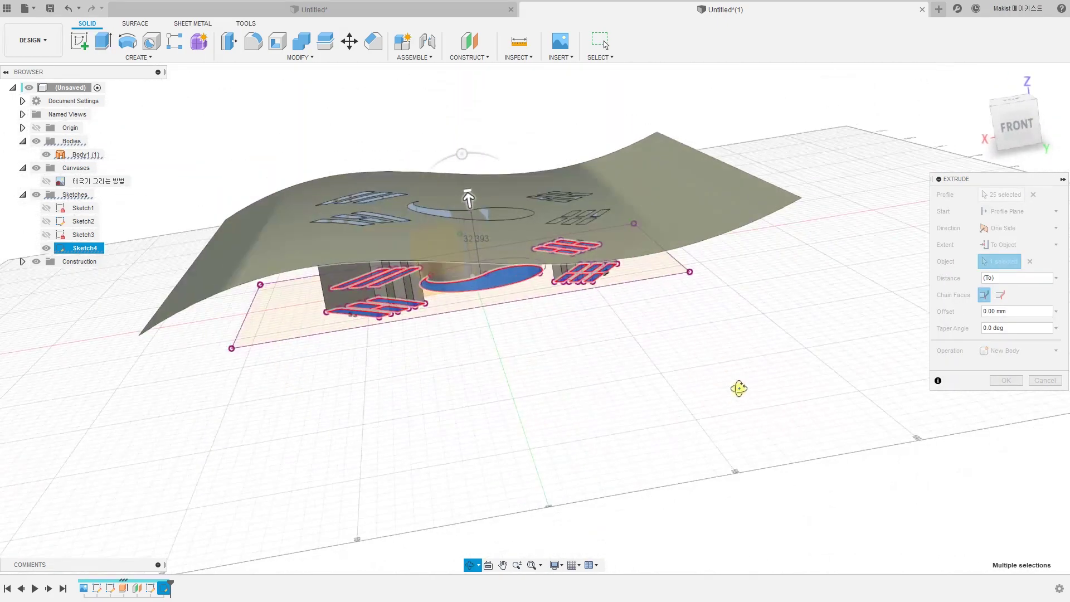
{"action": "left_click", "coordinate": [1001, 296]}
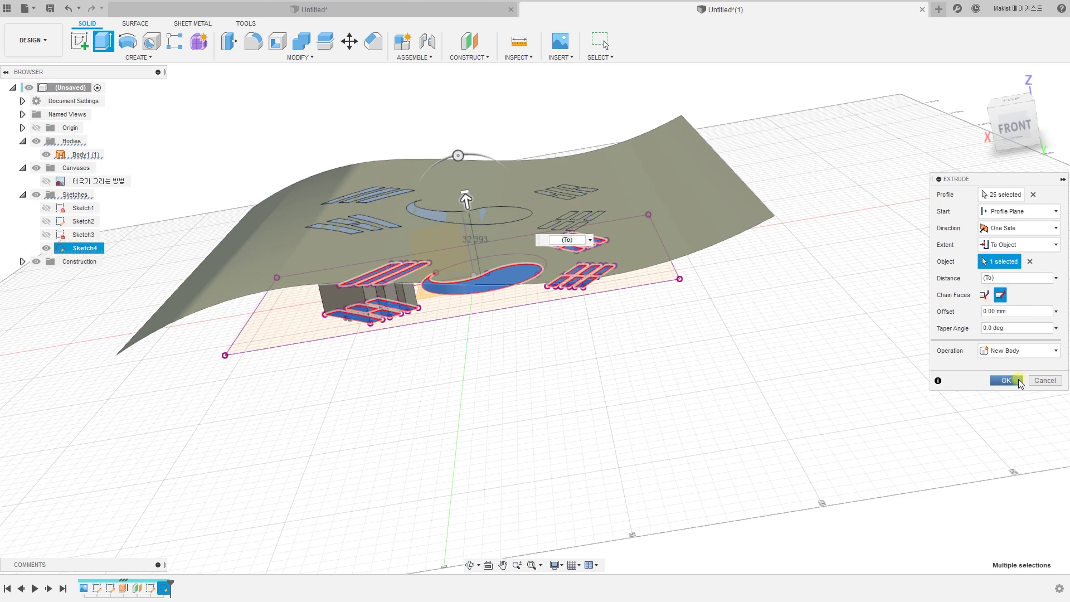
{"action": "left_click", "coordinate": [1019, 379]}
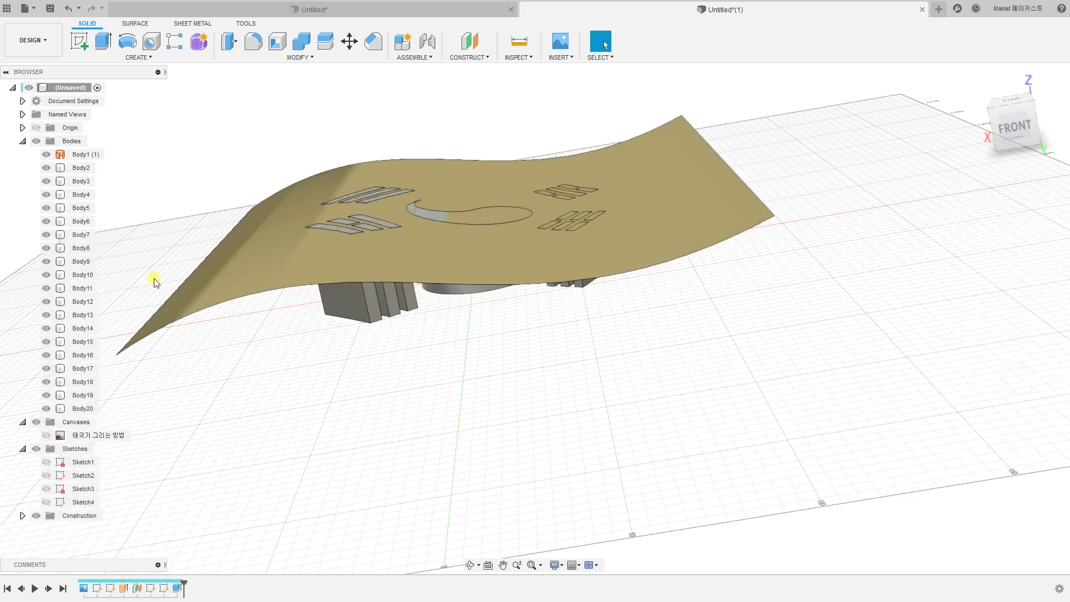
- Show Sketch4 again and view the extruded bodies from behind, with the remaining taegeuk half accessible
{"action": "left_click", "coordinate": [522, 370]}
{"action": "middle_click_drag", "start_coordinate": [451, 374], "coordinate": [408, 396], "text": "shift"}
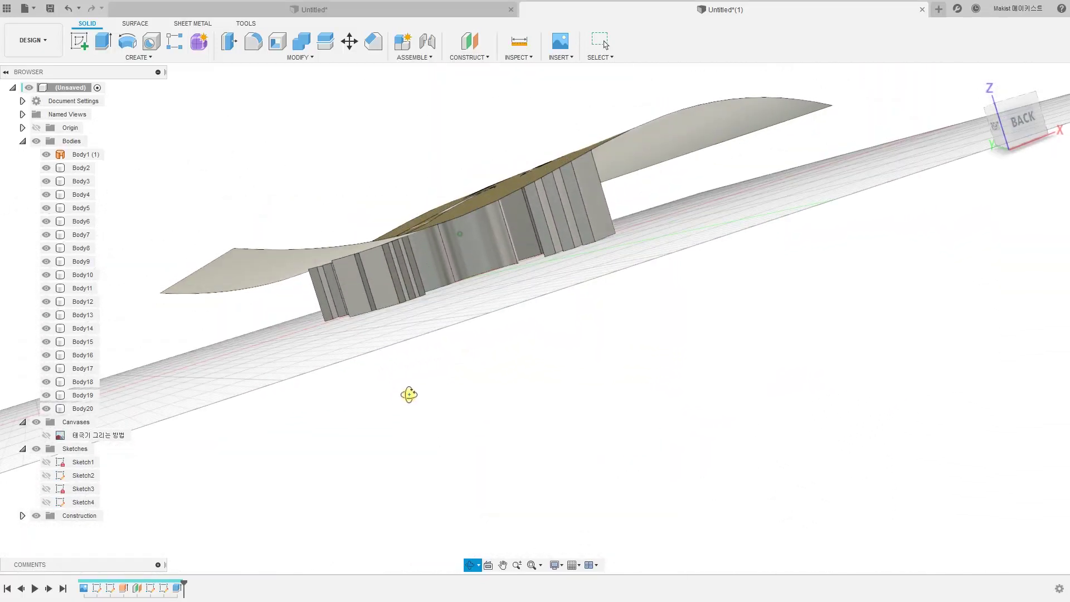
{"action": "left_click", "coordinate": [47, 502]}
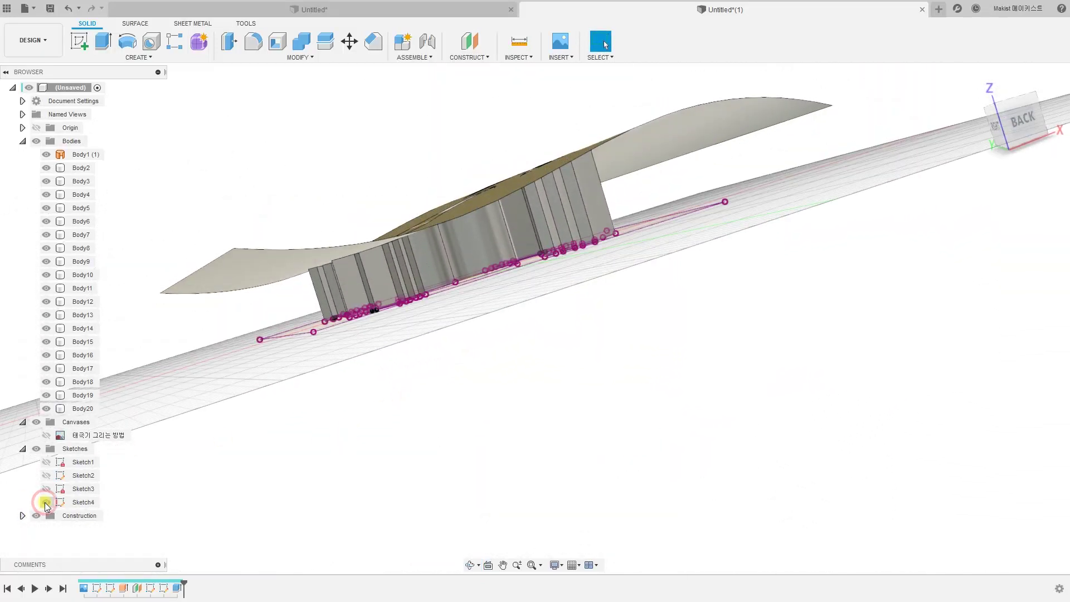
{"action": "middle_click_drag", "start_coordinate": [366, 406], "coordinate": [363, 420], "text": "shift"}
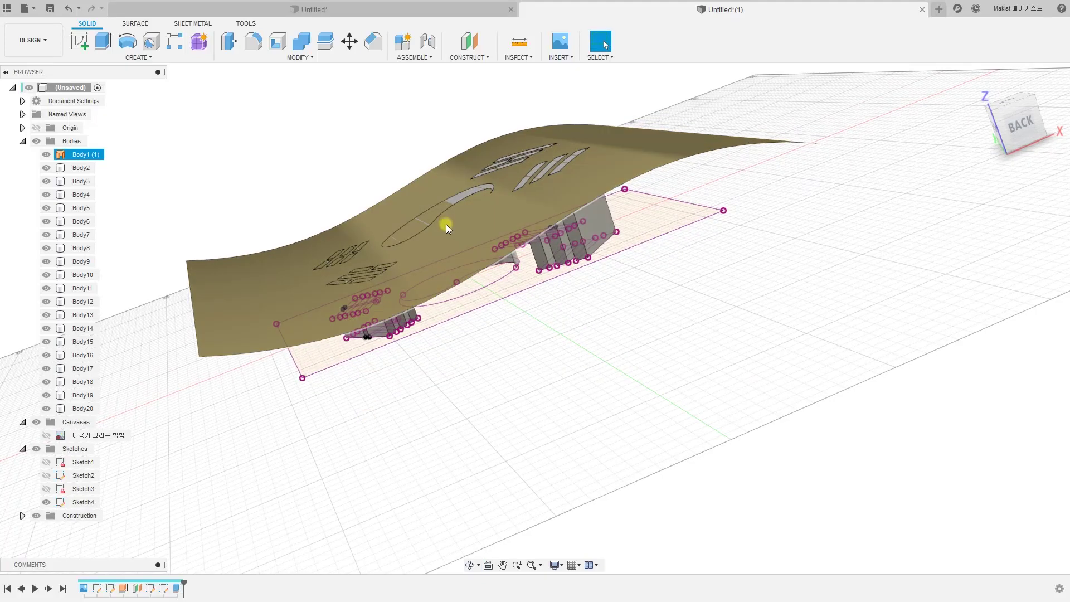
{"action": "scroll", "coordinate": [485, 357], "scroll_direction": "up", "scroll_amount": 3}
{"action": "middle_click_drag", "start_coordinate": [480, 355], "coordinate": [481, 352], "text": "shift"}
{"action": "left_click", "coordinate": [494, 347]}
{"action": "left_click", "coordinate": [523, 359]}
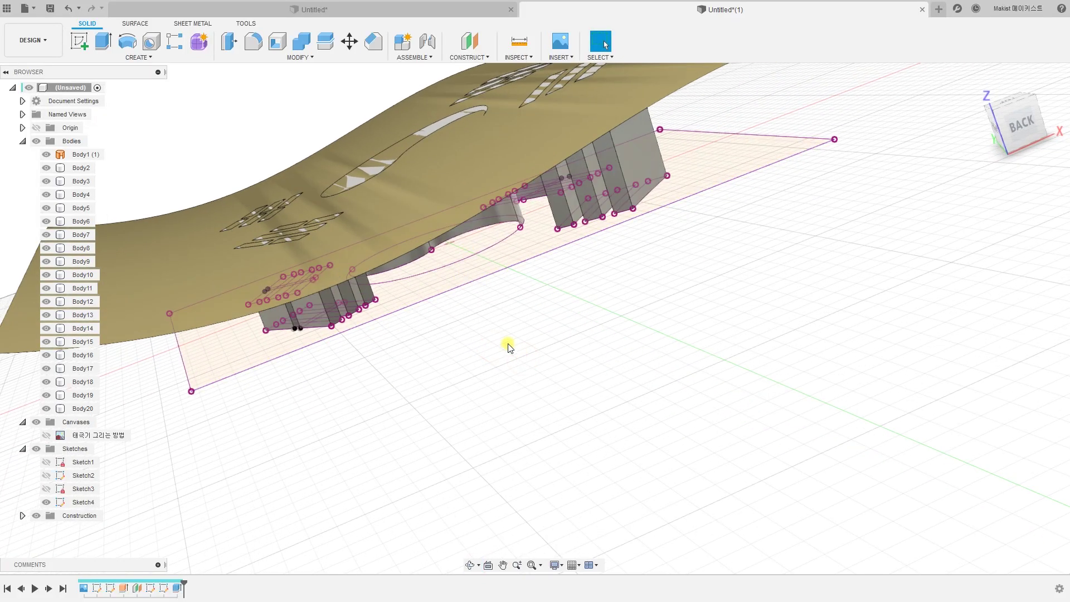
- Extrude the remaining taegeuk half up to the wavy surface as a new body, using the To Object extent
{"action": "key", "text": "e"}
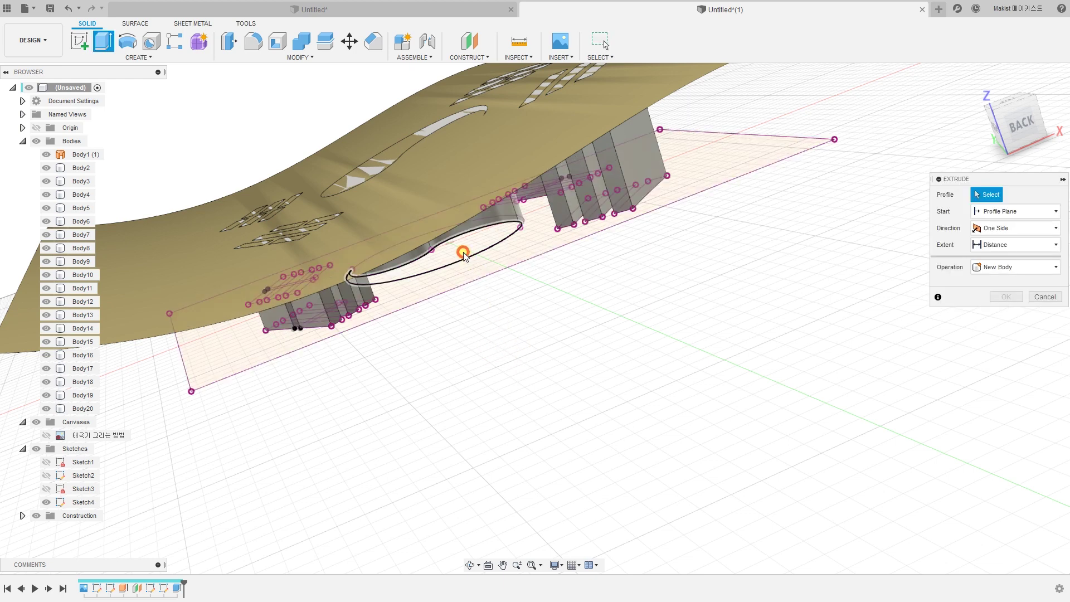
{"action": "left_click", "coordinate": [463, 252]}
{"action": "left_click", "coordinate": [1004, 245]}
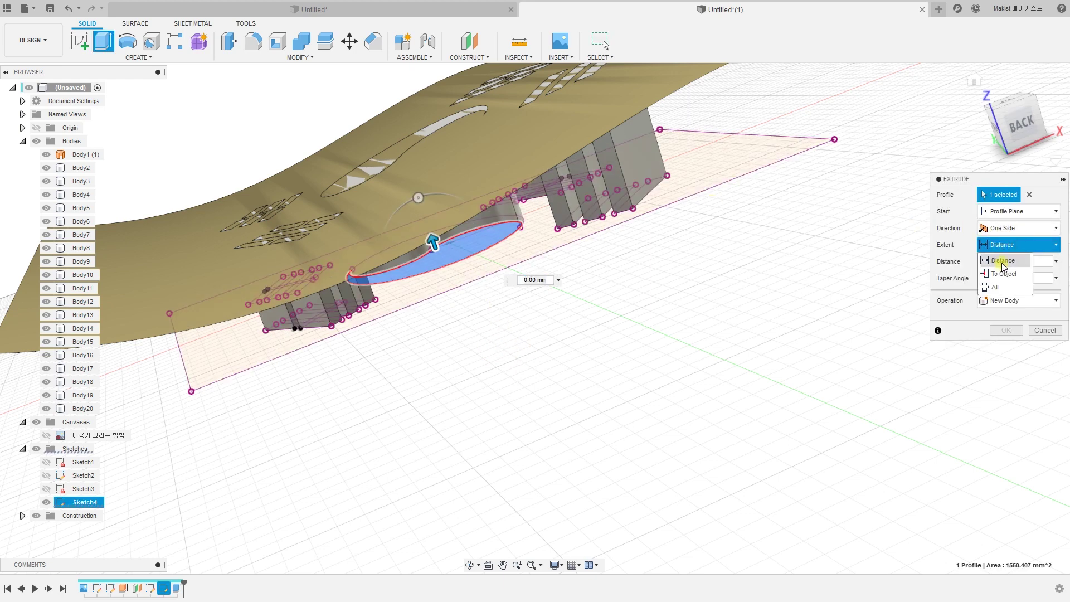
{"action": "left_click", "coordinate": [1003, 274]}
{"action": "left_click", "coordinate": [555, 136]}
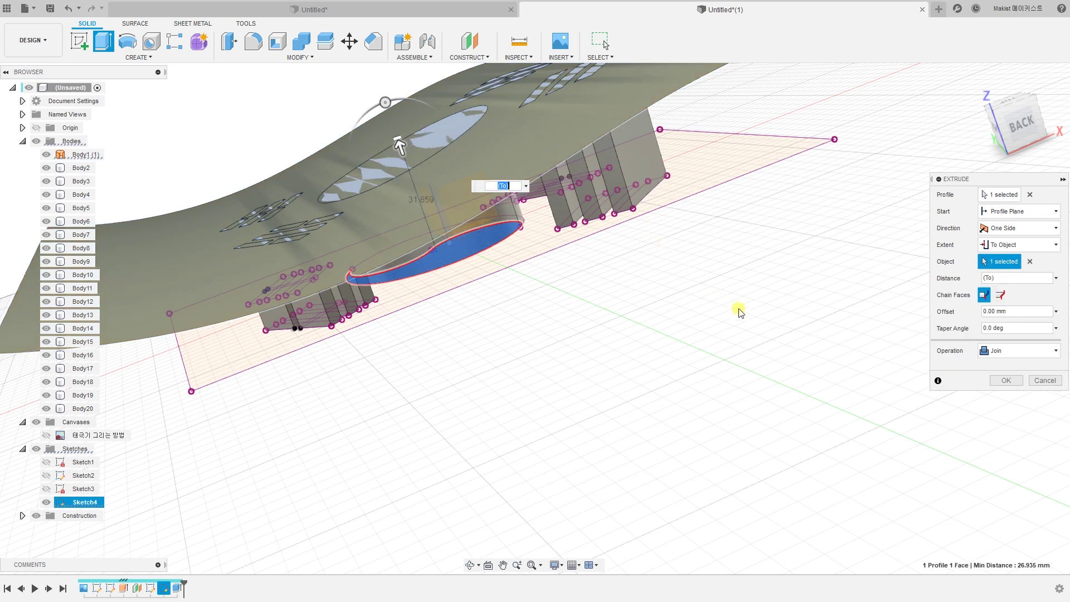
{"action": "left_click", "coordinate": [1006, 352]}
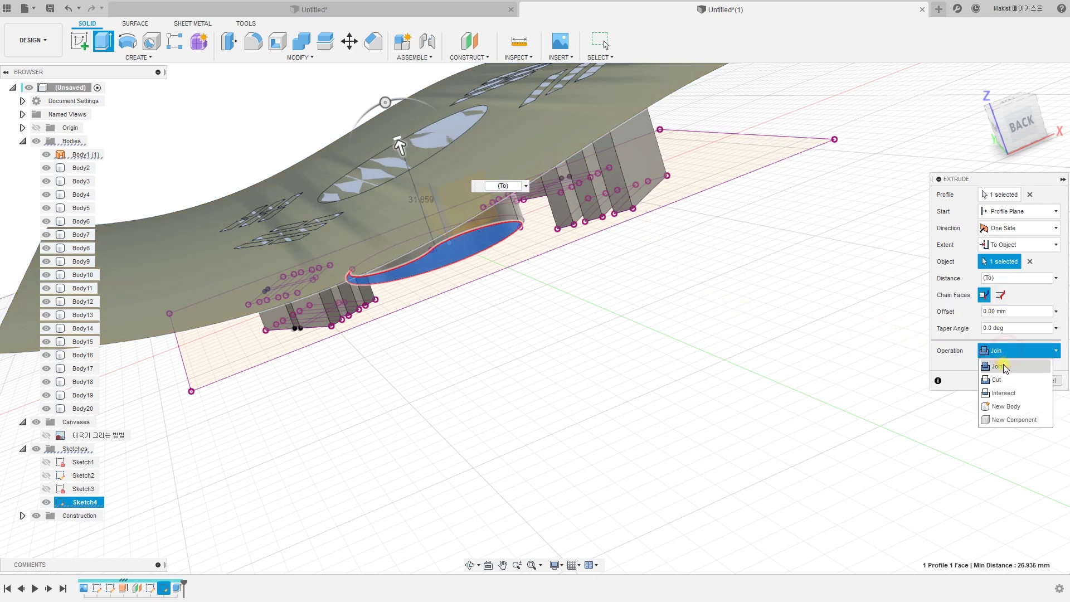
{"action": "left_click", "coordinate": [1006, 405]}
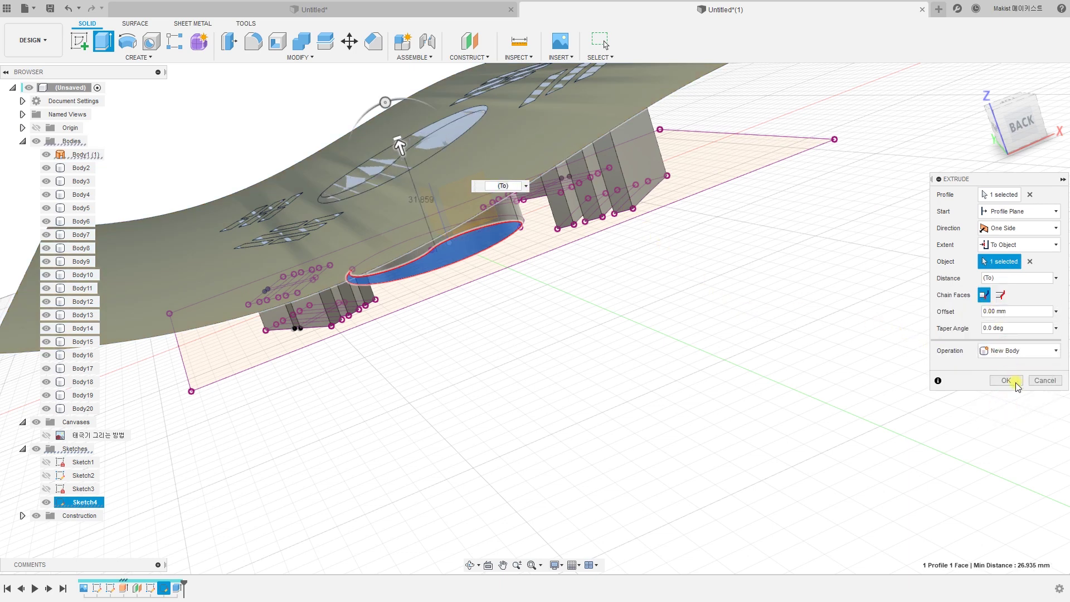
{"action": "left_click", "coordinate": [1010, 381]}
- Thicken the wavy surface Body1 downward by 3 mm on one side as a new body
{"action": "middle_click_drag", "start_coordinate": [710, 356], "coordinate": [537, 461], "text": "shift"}
{"action": "key", "text": "Escape"}
{"action": "left_click", "coordinate": [303, 337]}
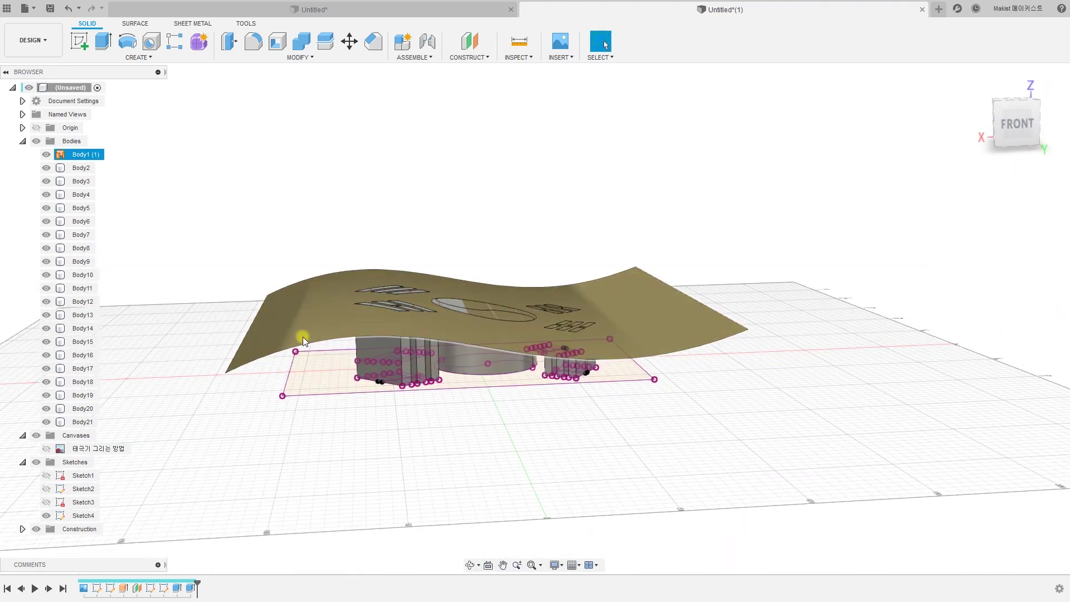
{"action": "key", "text": "Escape"}
{"action": "middle_click_drag", "start_coordinate": [310, 440], "coordinate": [279, 426], "text": "shift"}
{"action": "key", "text": "Escape"}
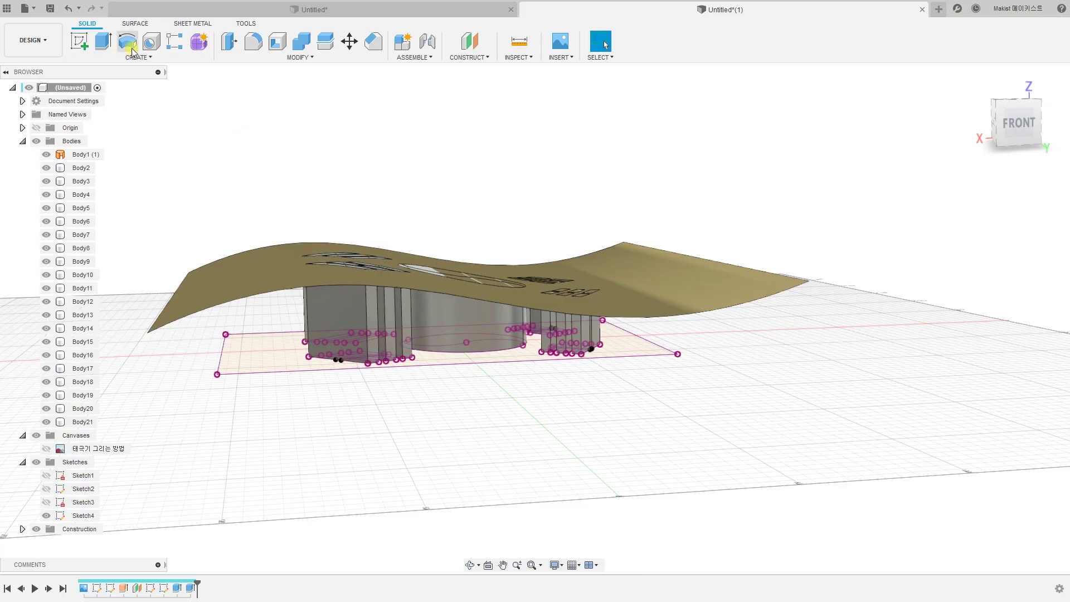
{"action": "left_click", "coordinate": [137, 24]}
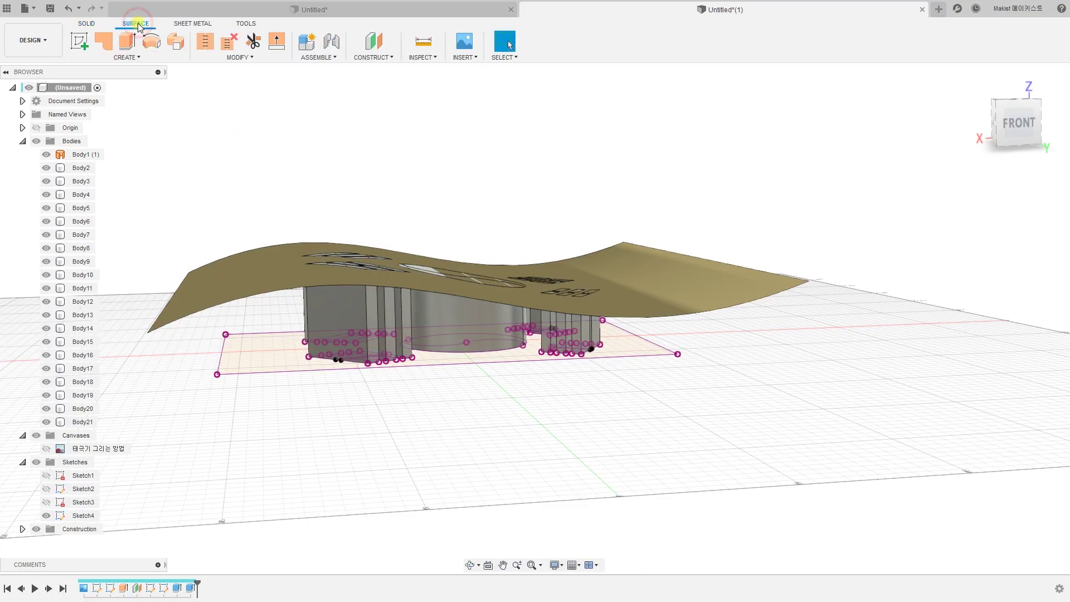
{"action": "left_click", "coordinate": [127, 58]}
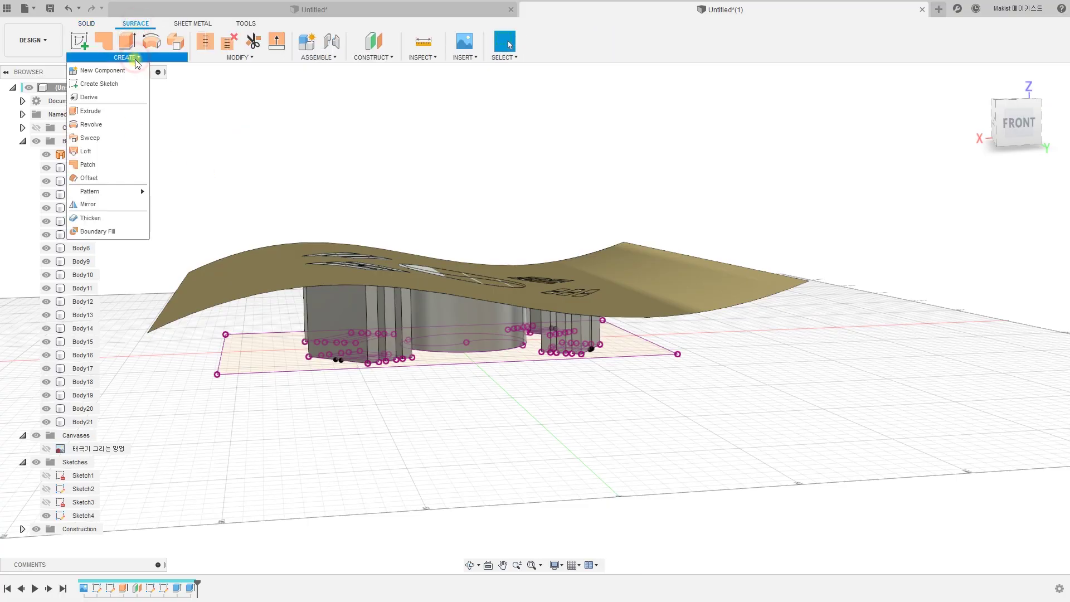
{"action": "left_click", "coordinate": [114, 220]}
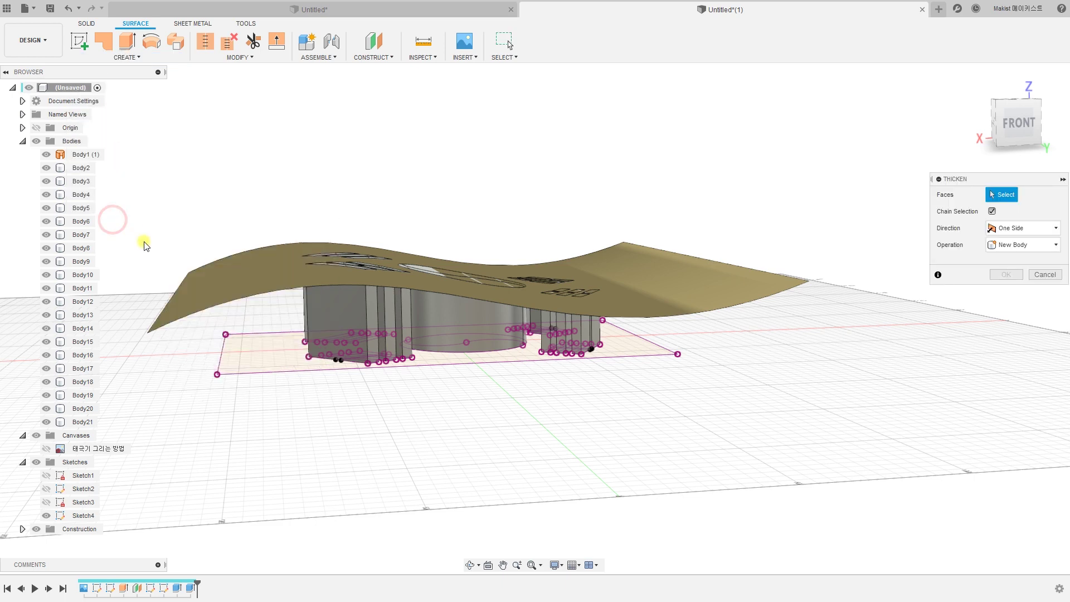
{"action": "left_click", "coordinate": [206, 258]}
{"action": "scroll", "coordinate": [270, 306], "scroll_direction": "up", "scroll_amount": 3}
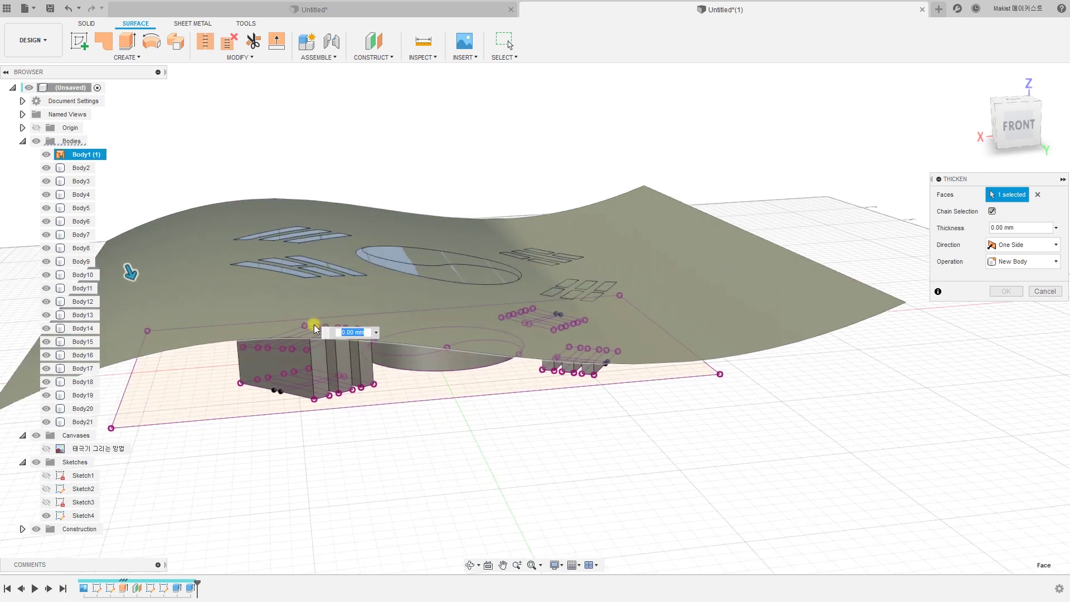
{"action": "left_click_drag", "start_coordinate": [131, 274], "coordinate": [135, 281]}
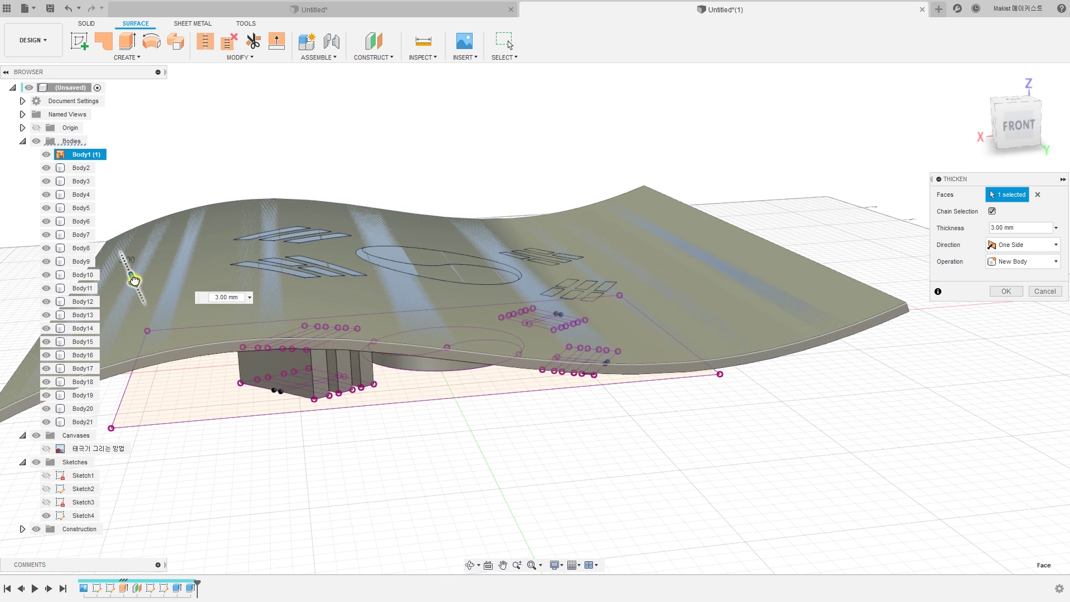
{"action": "left_click", "coordinate": [1005, 292]}
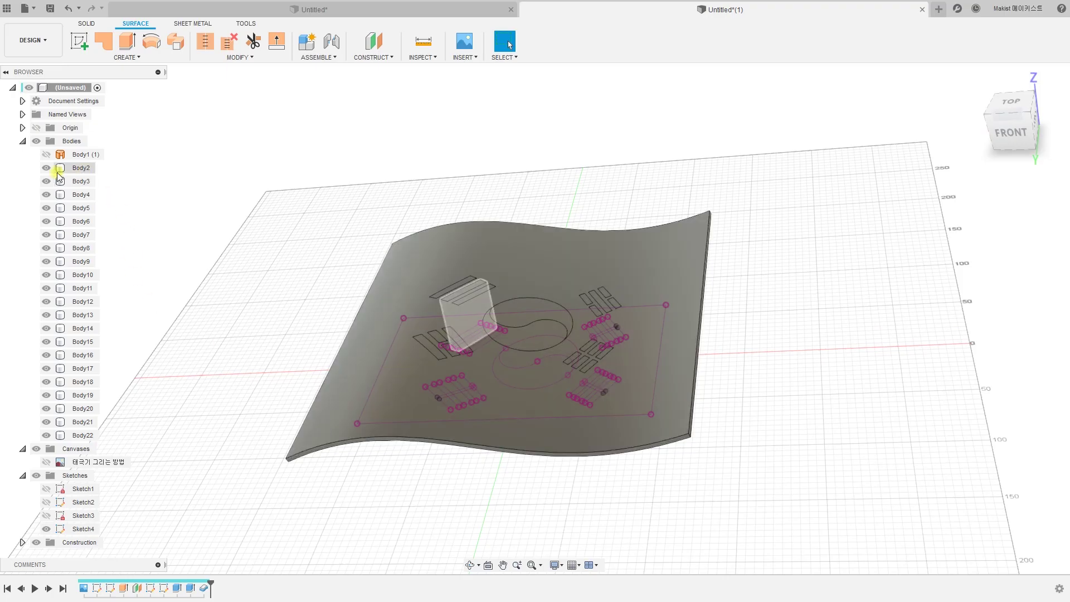
- Hide the thickened flag Body22 and Sketch4 to expose the extruded trigram and taegeuk bodies
{"action": "left_click", "coordinate": [48, 438]}
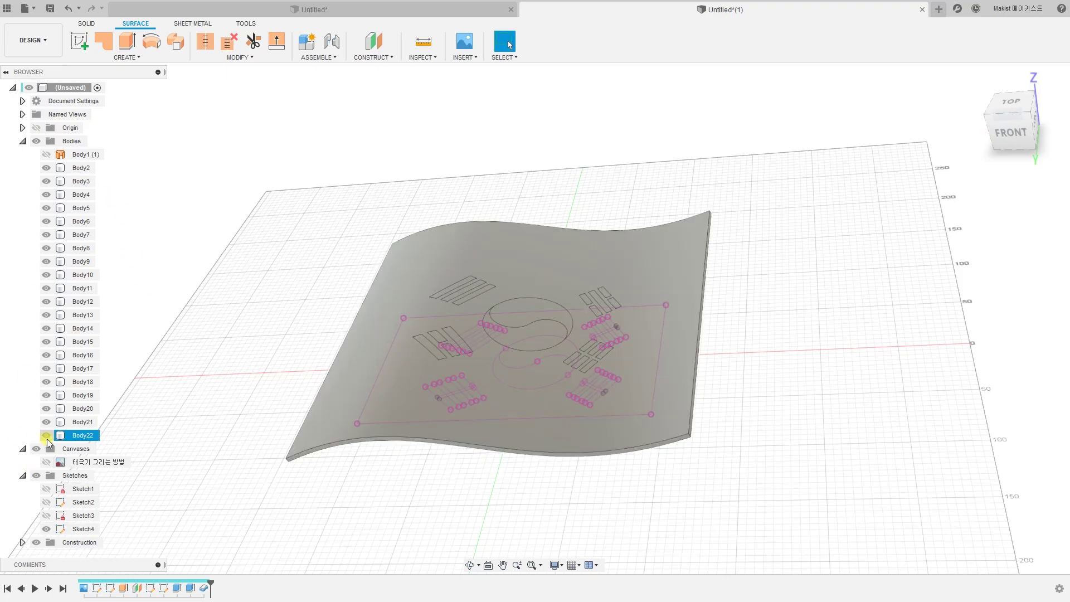
{"action": "left_click", "coordinate": [47, 437]}
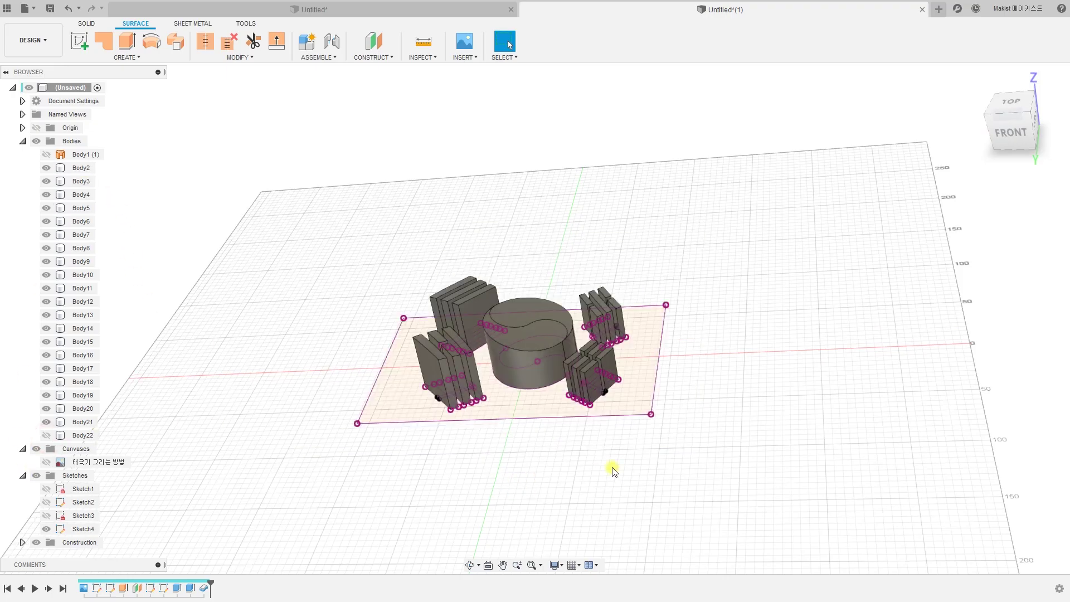
{"action": "left_click", "coordinate": [46, 529]}
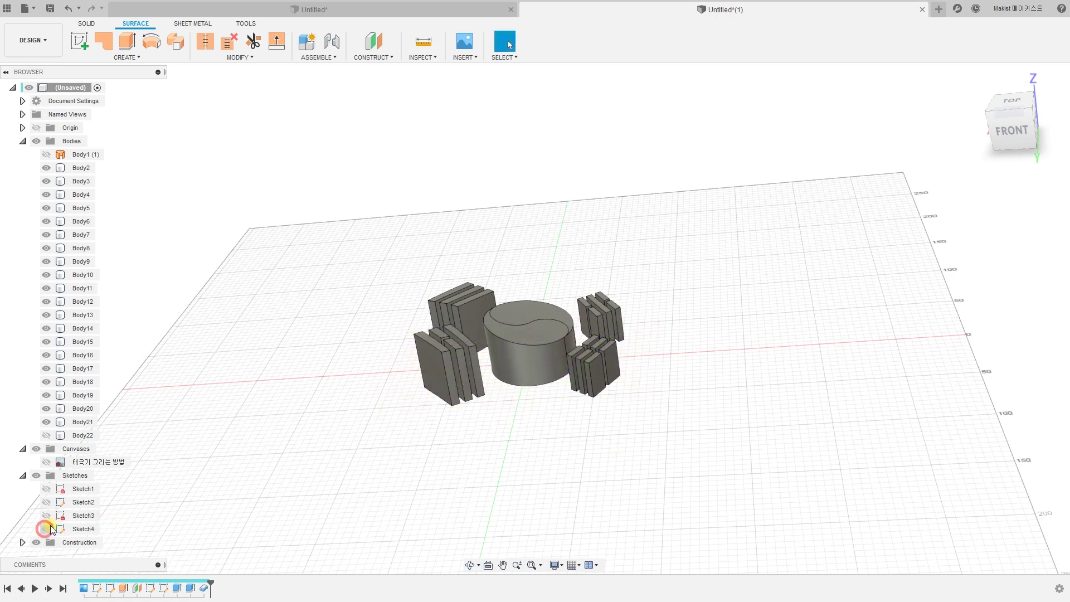
{"action": "middle_click_drag", "start_coordinate": [376, 484], "coordinate": [383, 489]}
{"action": "middle_click_drag", "start_coordinate": [527, 473], "coordinate": [485, 468], "text": "shift"}
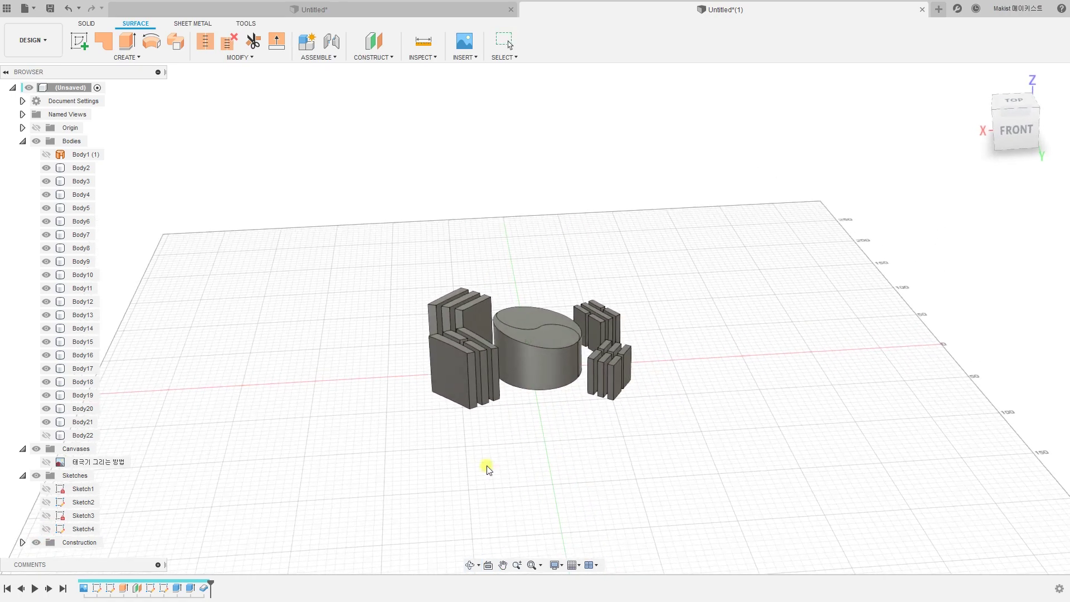
- Show the thickened flag Body22 again and move Body2 through Body21 straight up by 2 mm
{"action": "left_click", "coordinate": [1013, 140]}
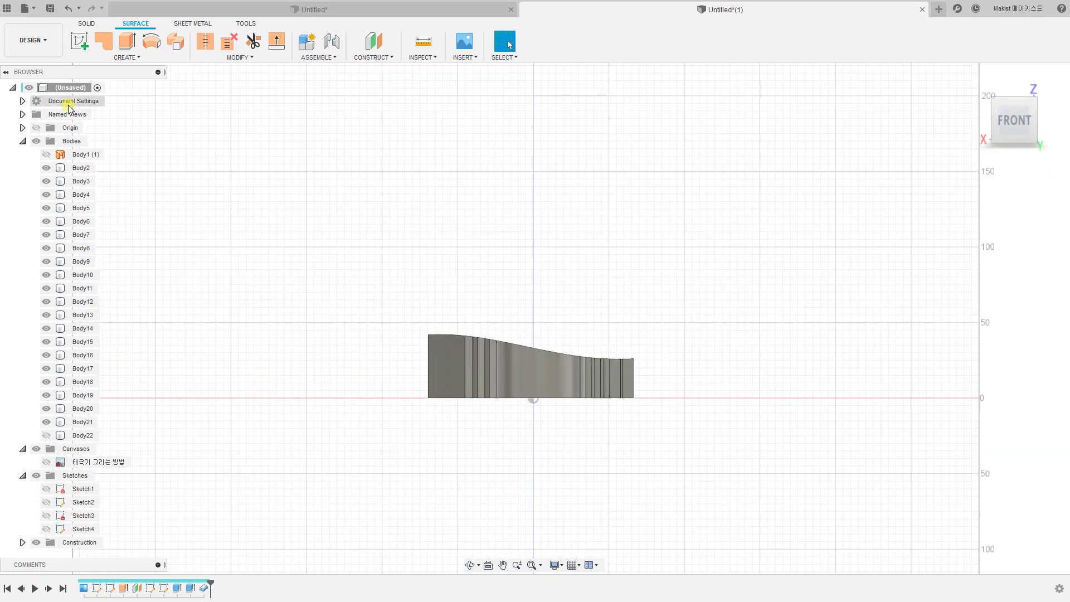
{"action": "left_click", "coordinate": [47, 435]}
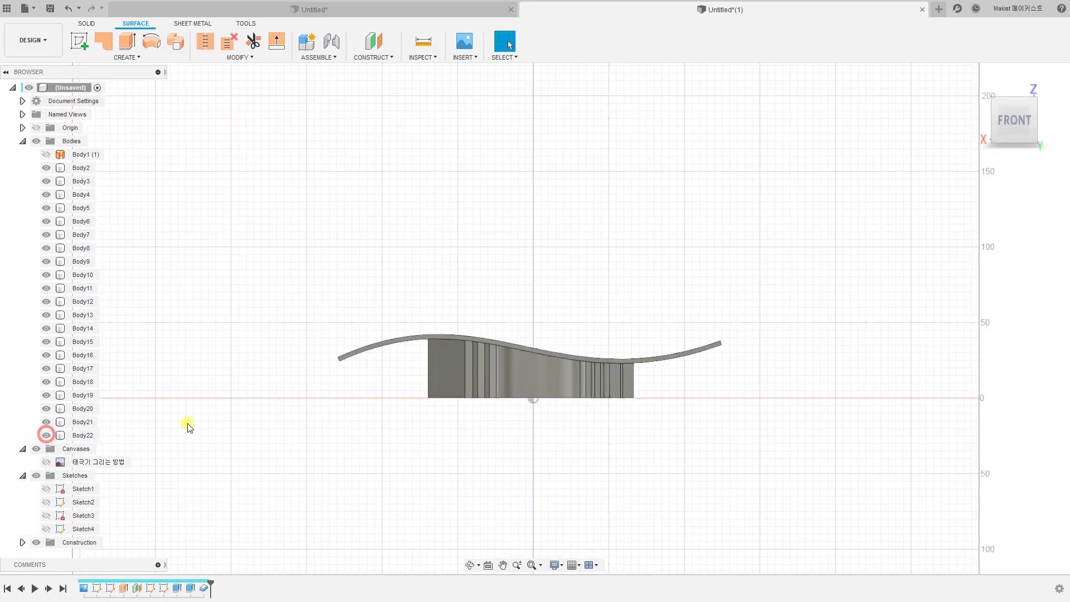
{"action": "scroll", "coordinate": [712, 430], "scroll_direction": "up", "scroll_amount": 4}
{"action": "middle_click_drag", "start_coordinate": [688, 421], "coordinate": [688, 430]}
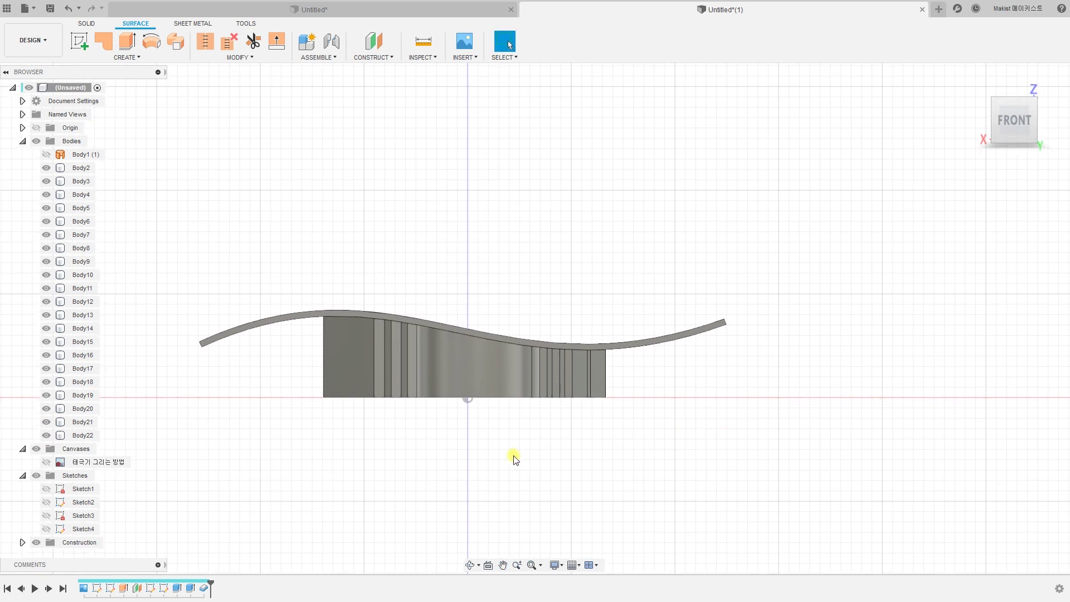
{"action": "left_click_drag", "start_coordinate": [539, 421], "coordinate": [277, 373]}
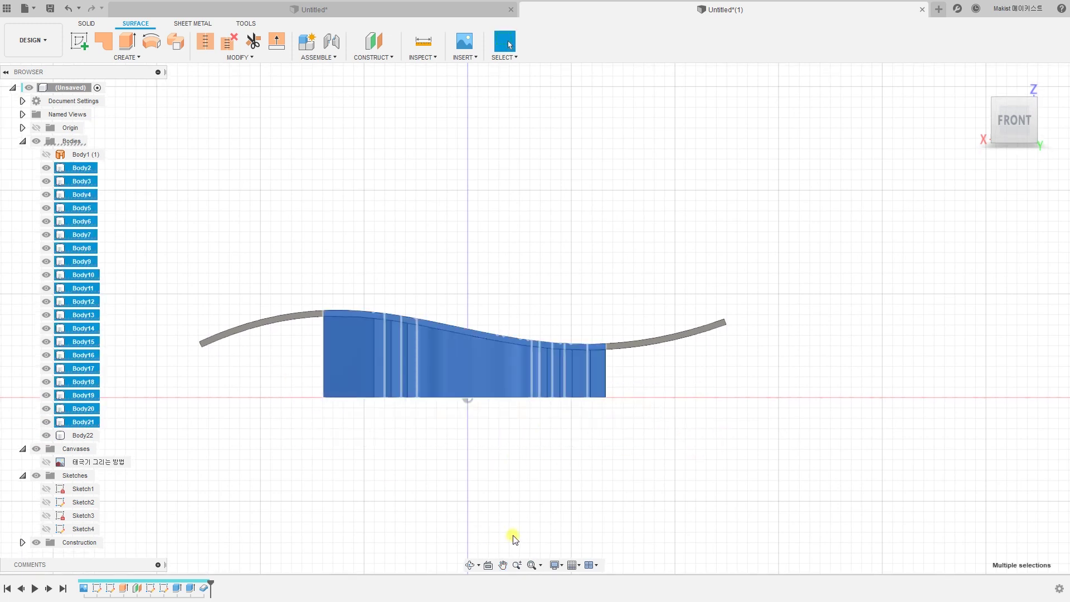
{"action": "right_click", "coordinate": [86, 170]}
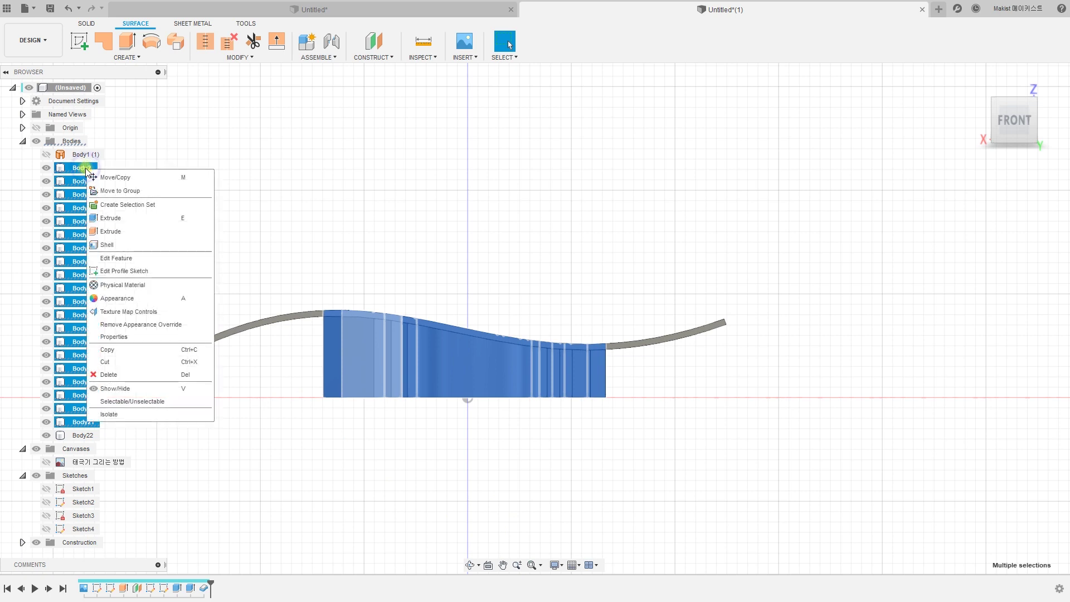
{"action": "left_click", "coordinate": [115, 177]}
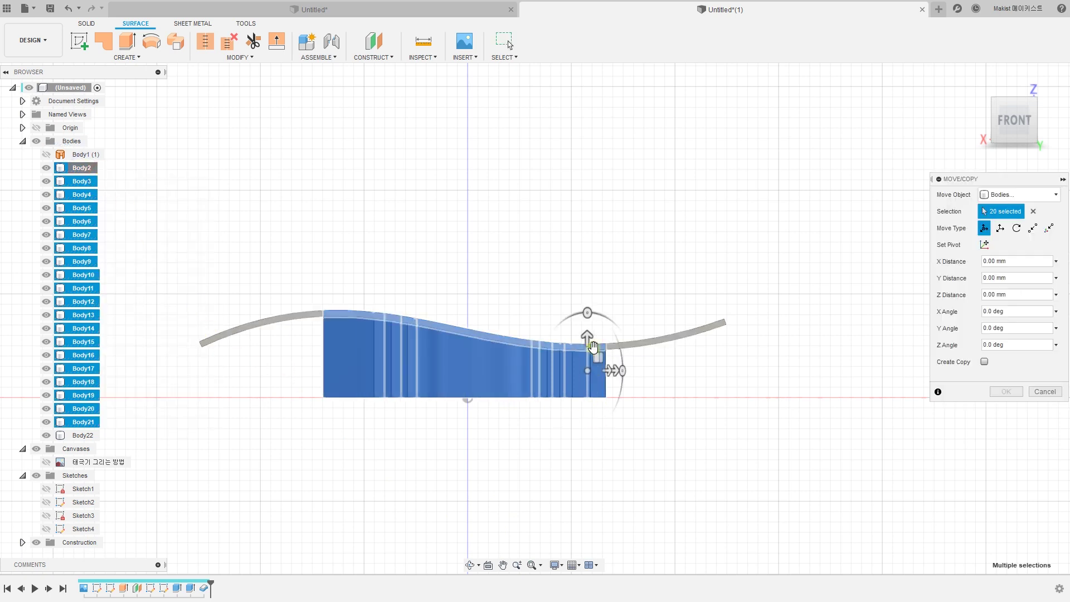
{"action": "left_click_drag", "start_coordinate": [588, 337], "coordinate": [589, 333]}
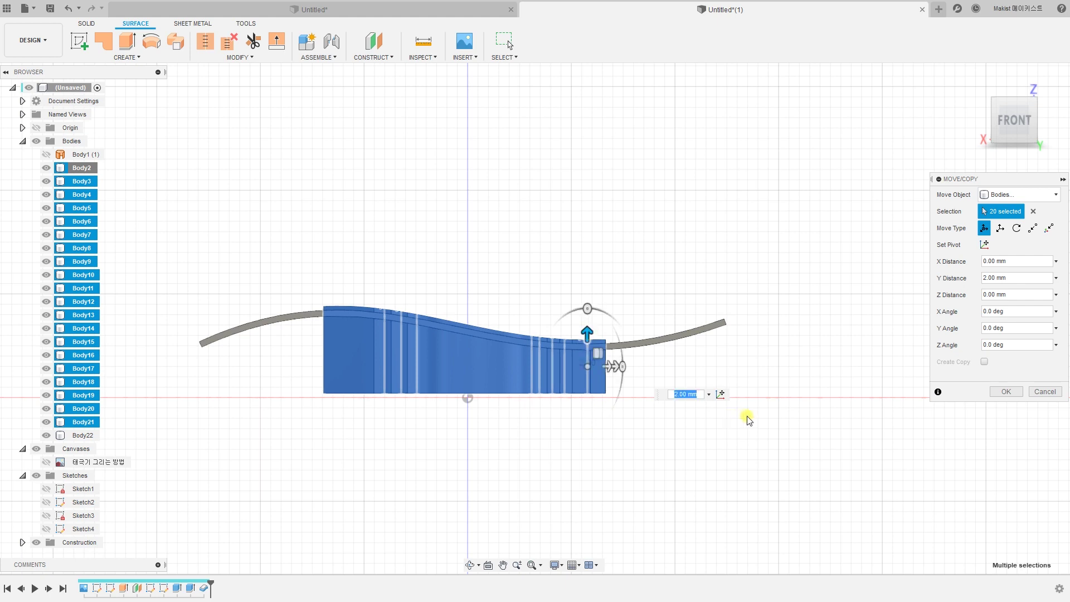
{"action": "left_click", "coordinate": [1001, 395]}
{"action": "left_click", "coordinate": [819, 427]}
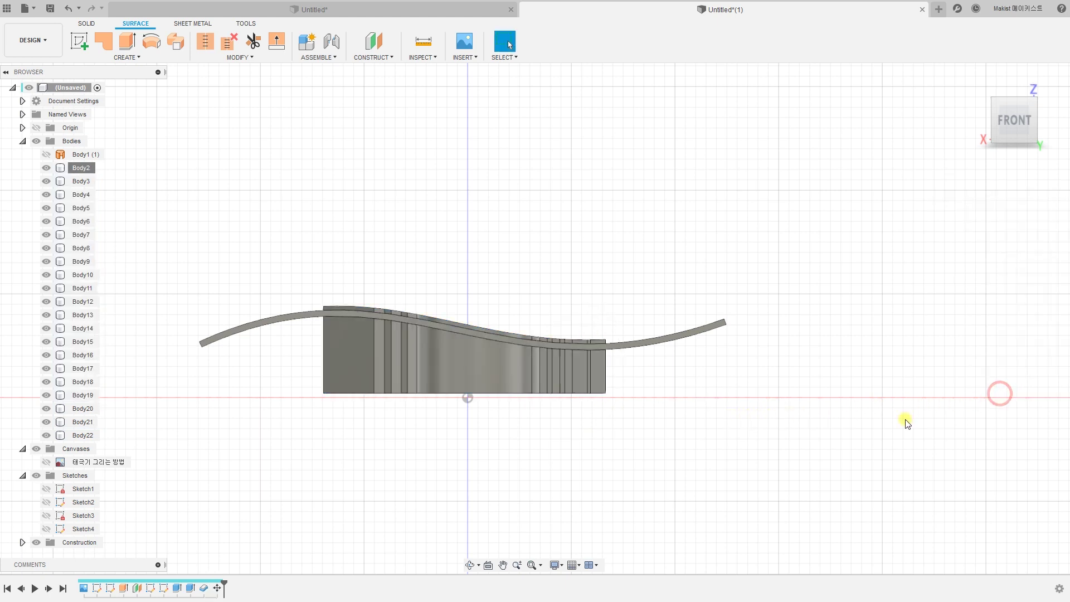
- Split Body2 through Body21 with the reshown wavy surface Body1 as splitting tool, with Extend Splitting Tool(s) turned off
{"action": "scroll", "coordinate": [580, 431], "scroll_direction": "down", "scroll_amount": 1}
{"action": "middle_click_drag", "start_coordinate": [616, 423], "coordinate": [339, 212], "text": "shift"}
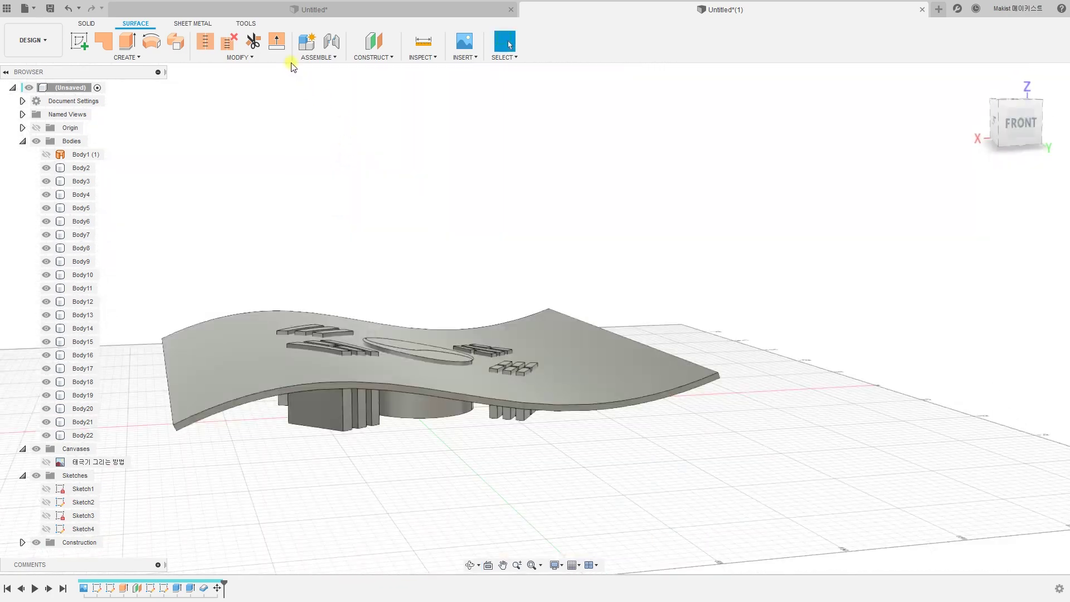
{"action": "left_click", "coordinate": [88, 23]}
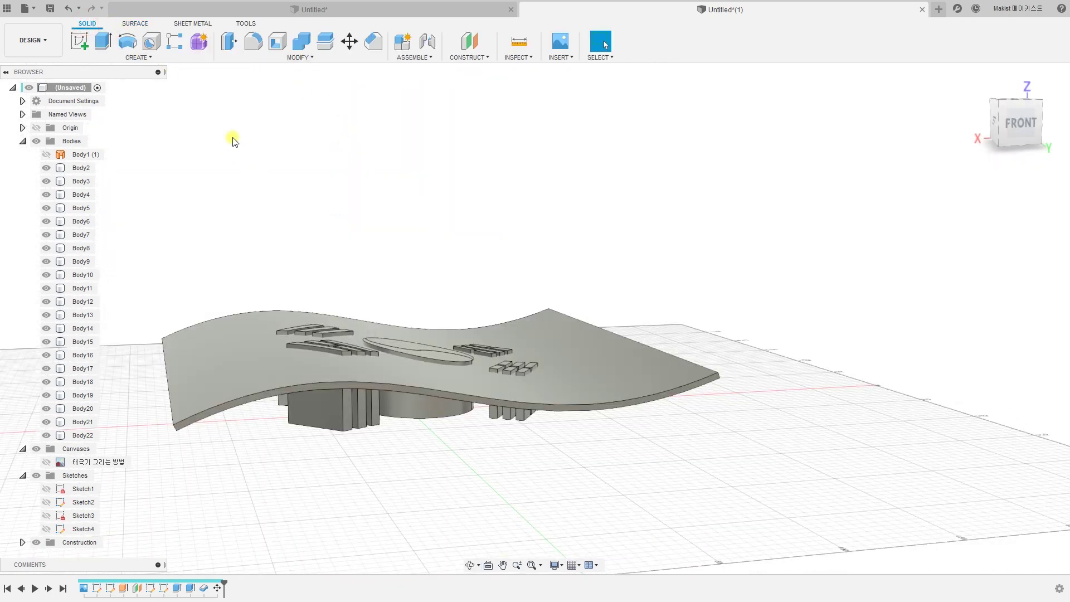
{"action": "left_click", "coordinate": [323, 59]}
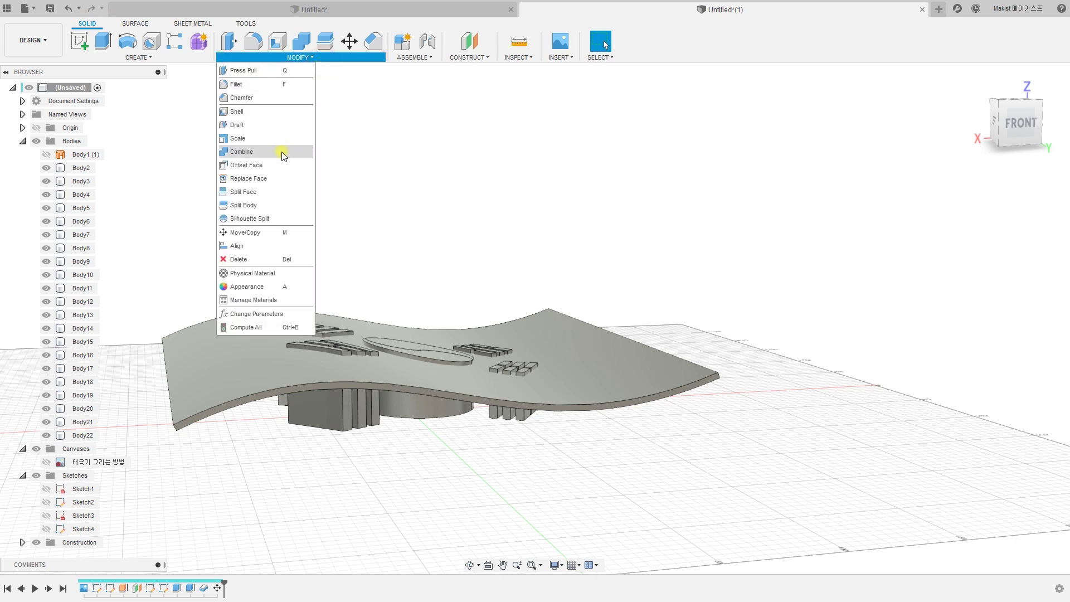
{"action": "left_click", "coordinate": [277, 207]}
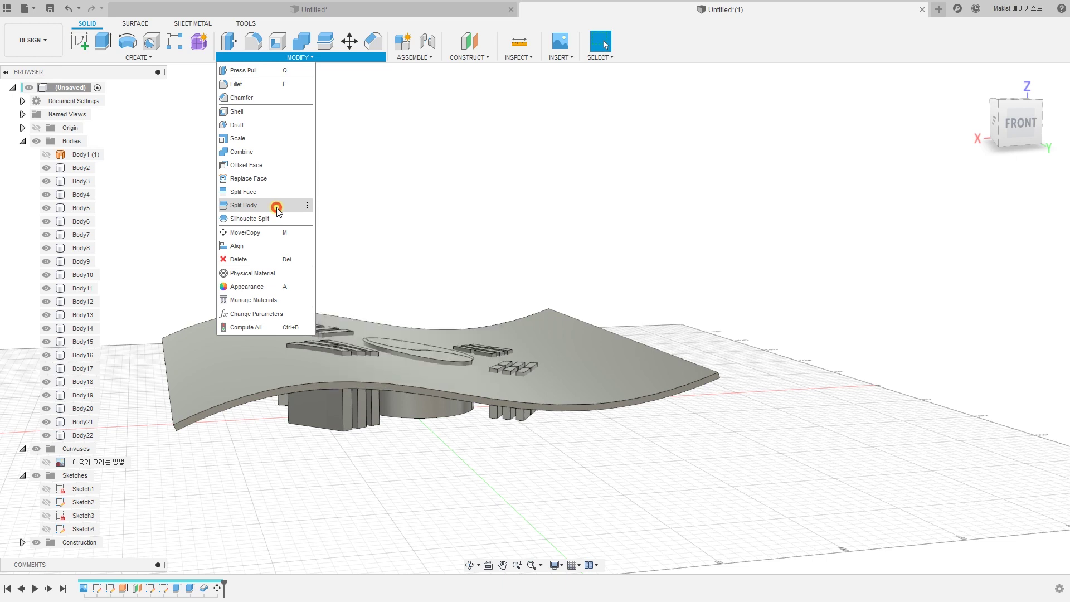
{"action": "left_click", "coordinate": [1021, 122]}
{"action": "left_click_drag", "start_coordinate": [617, 453], "coordinate": [228, 407]}
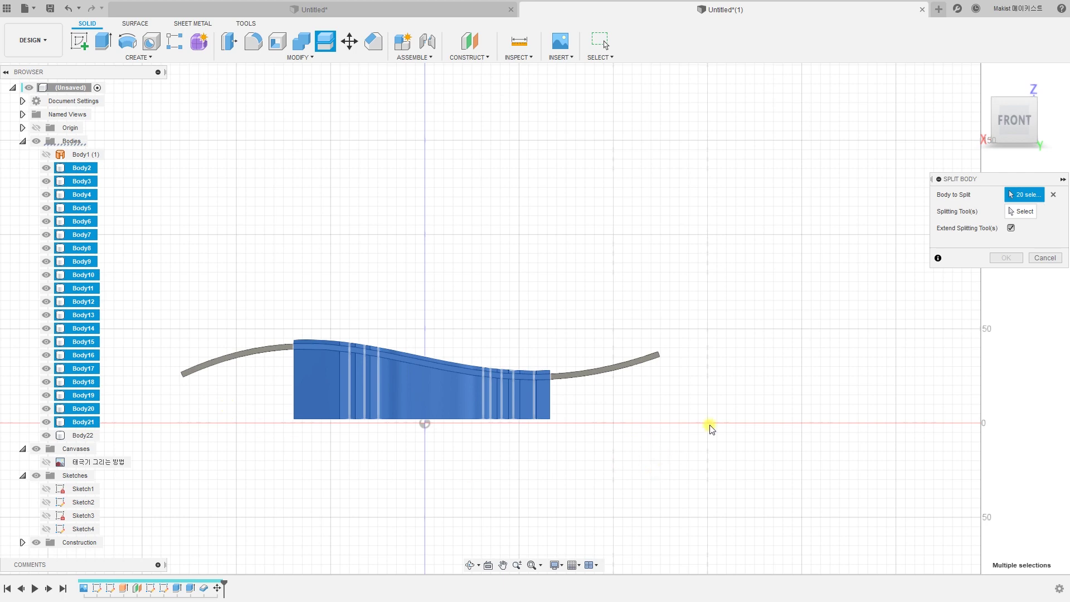
{"action": "left_click", "coordinate": [1027, 214]}
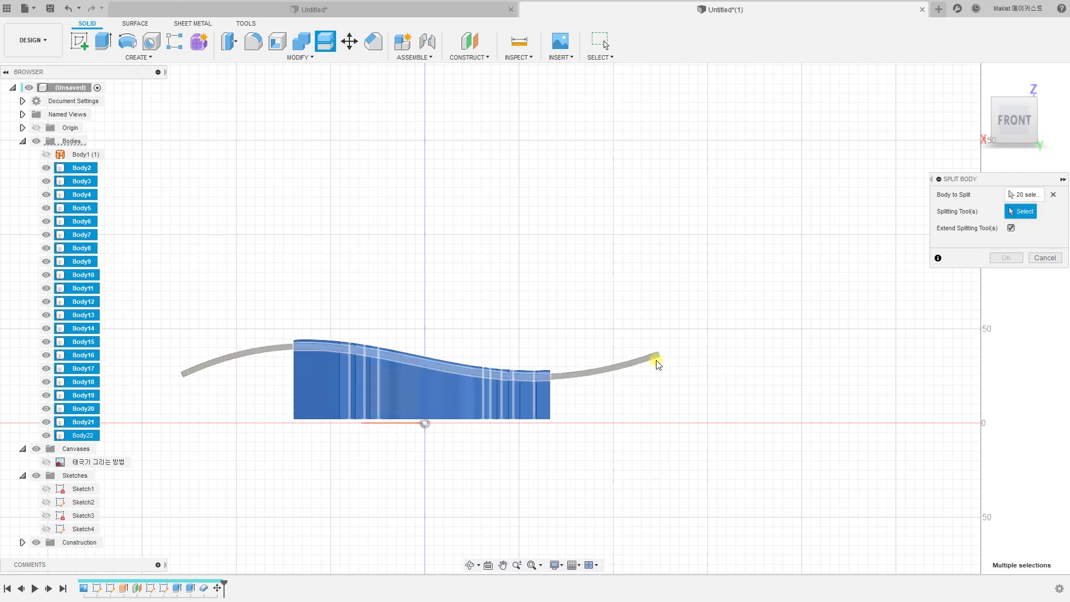
{"action": "middle_click_drag", "start_coordinate": [658, 359], "coordinate": [640, 430], "text": "shift"}
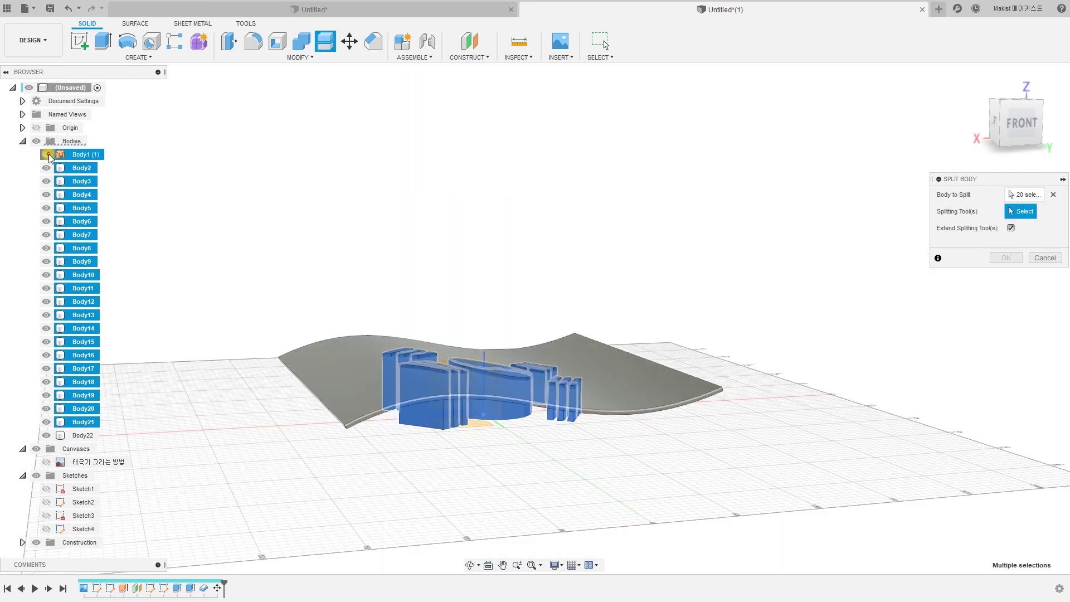
{"action": "left_click", "coordinate": [674, 403]}
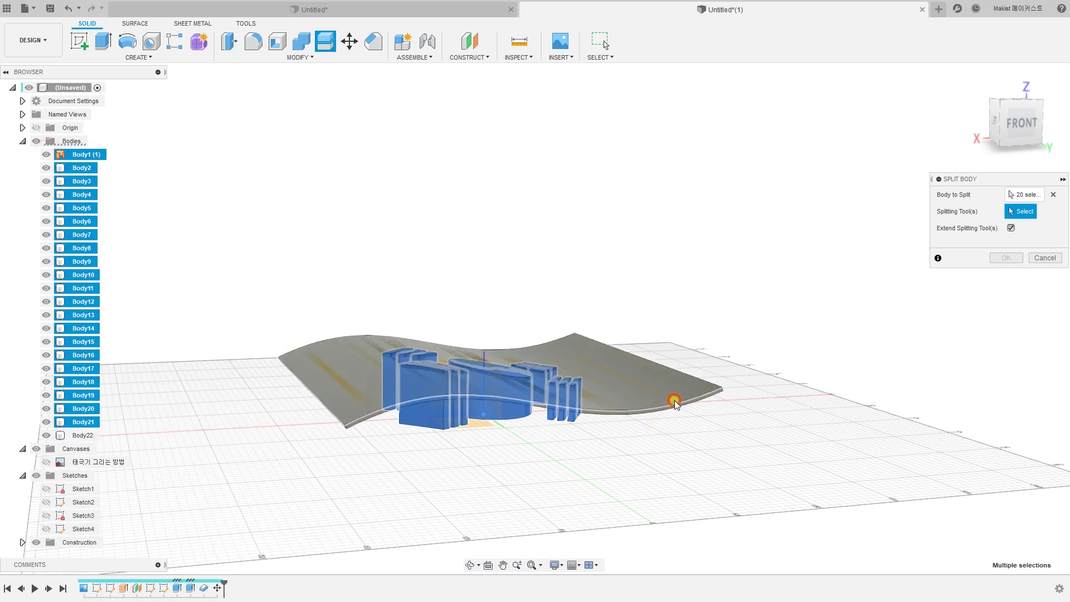
{"action": "middle_click_drag", "start_coordinate": [707, 449], "coordinate": [681, 449], "text": "shift"}
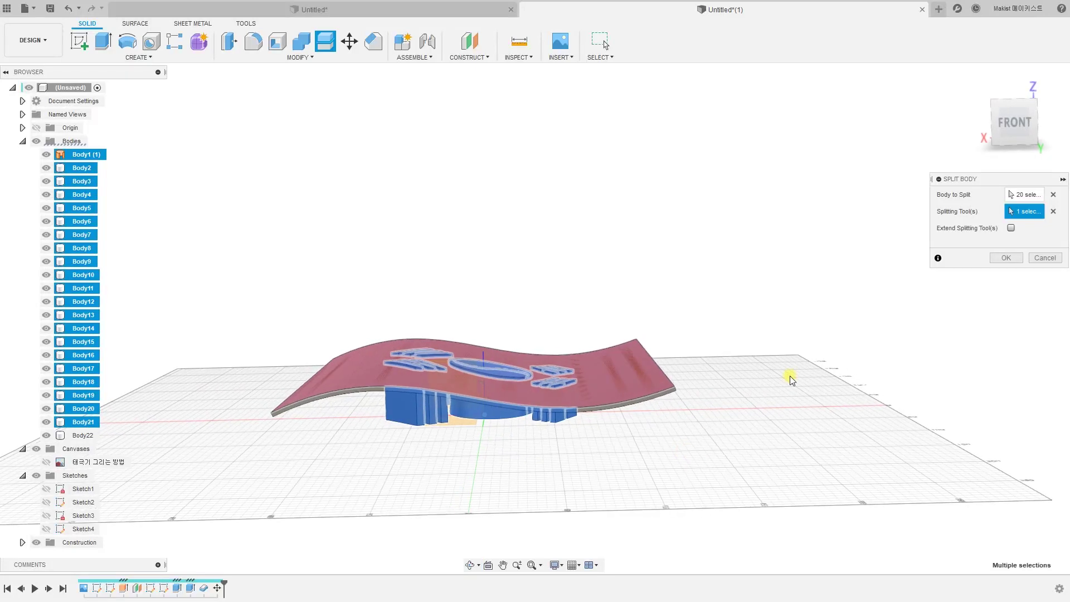
{"action": "left_click", "coordinate": [995, 260]}
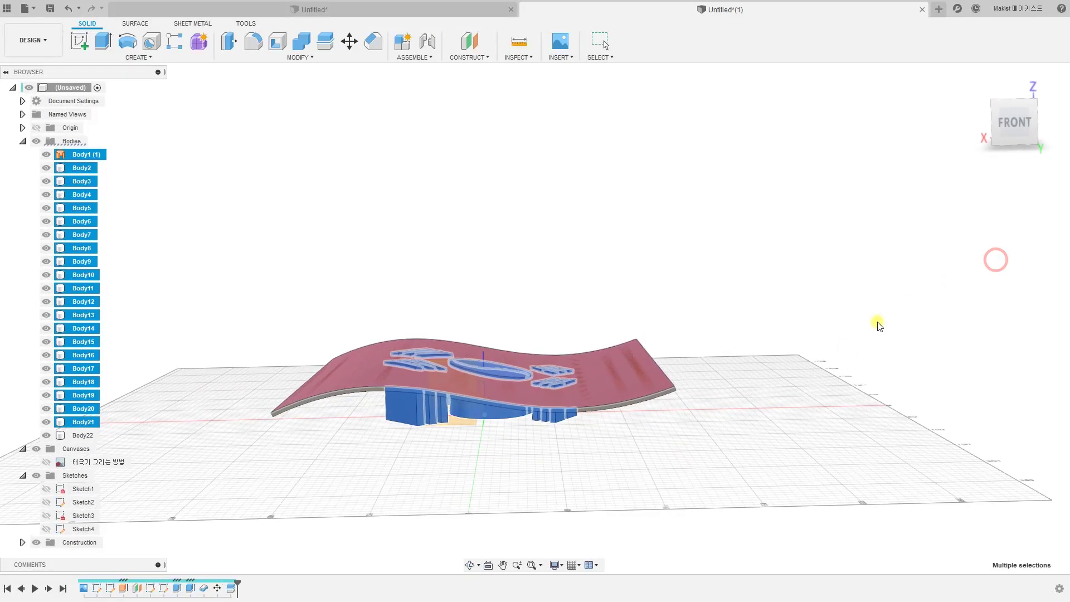
- Hide the split-off lower portions of the trigram and taegeuk bodies, Body23 through Body42
{"action": "middle_click_drag", "start_coordinate": [739, 440], "coordinate": [734, 446], "text": "shift"}
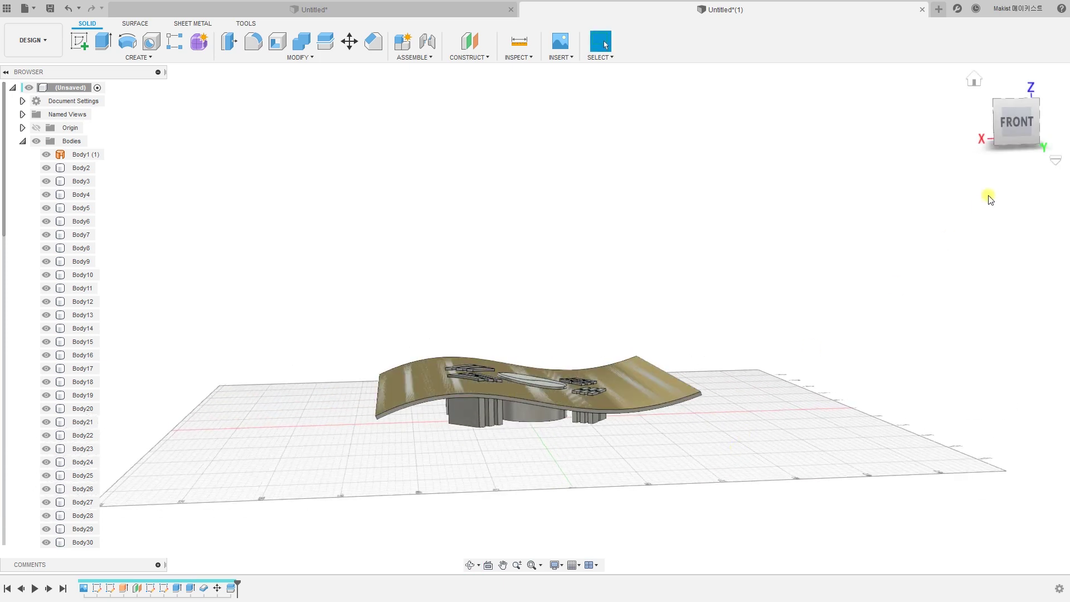
{"action": "left_click", "coordinate": [1015, 124]}
{"action": "scroll", "coordinate": [640, 462], "scroll_direction": "up", "scroll_amount": 3}
{"action": "left_click_drag", "start_coordinate": [641, 452], "coordinate": [244, 386]}
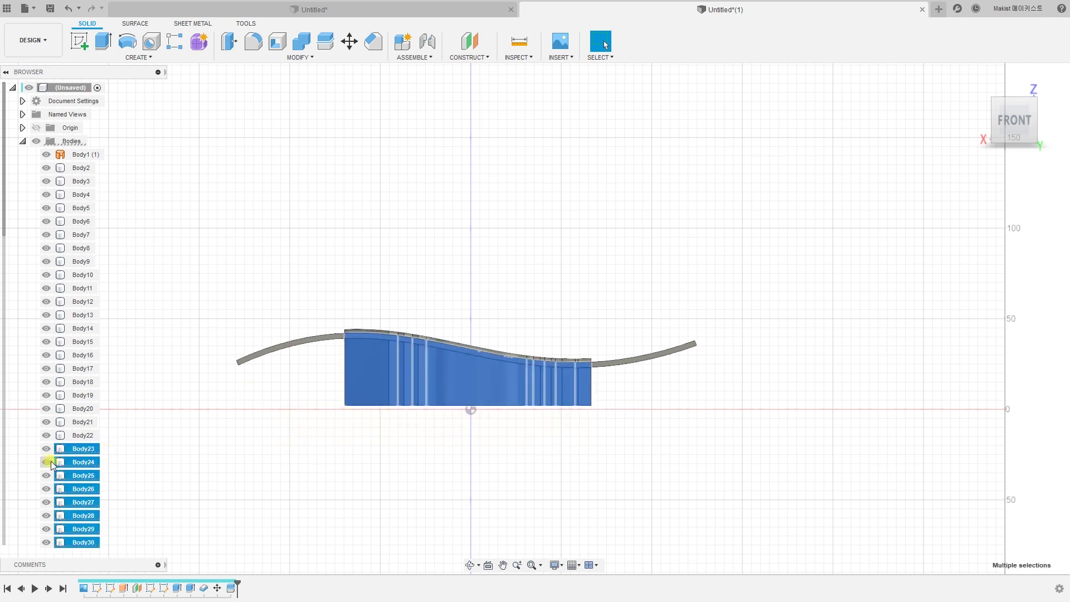
{"action": "scroll", "coordinate": [50, 461], "scroll_direction": "down", "scroll_amount": 5}
{"action": "mouse_move", "coordinate": [46, 182]}
{"action": "left_mouse_down"}
{"action": "mouse_move", "coordinate": [47, 342]}
{"action": "mouse_move", "coordinate": [46, 180]}
{"action": "left_mouse_up"}
{"action": "right_click", "coordinate": [77, 340]}
{"action": "left_click", "coordinate": [137, 549]}
{"action": "left_click", "coordinate": [335, 206]}
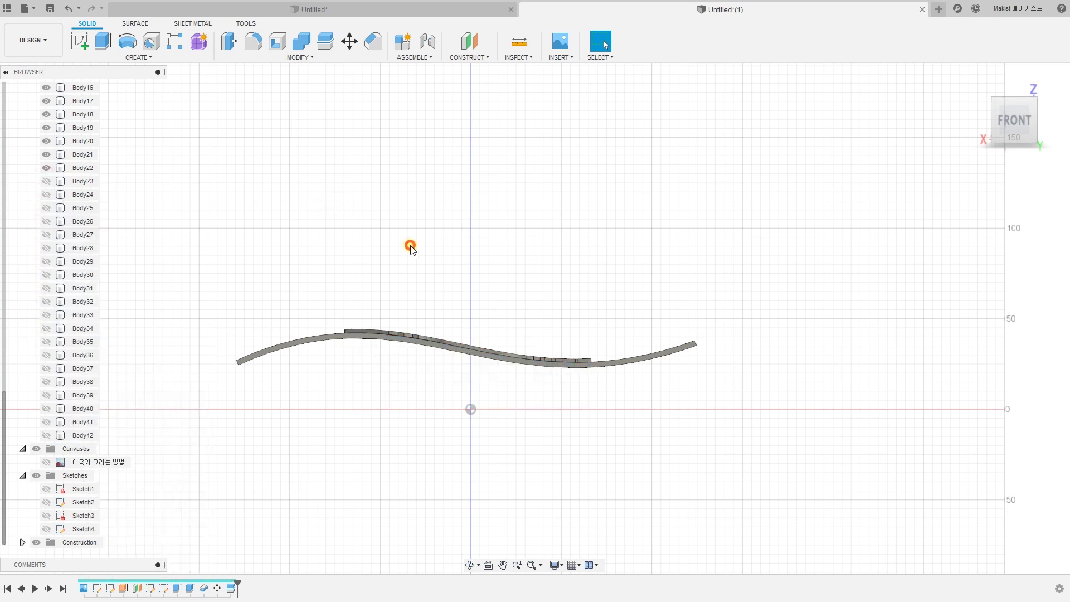
- Hide the wavy surface Body1 so only the thickened flag and the raised symbols are shown
{"action": "middle_click_drag", "start_coordinate": [405, 247], "coordinate": [404, 272], "text": "shift"}
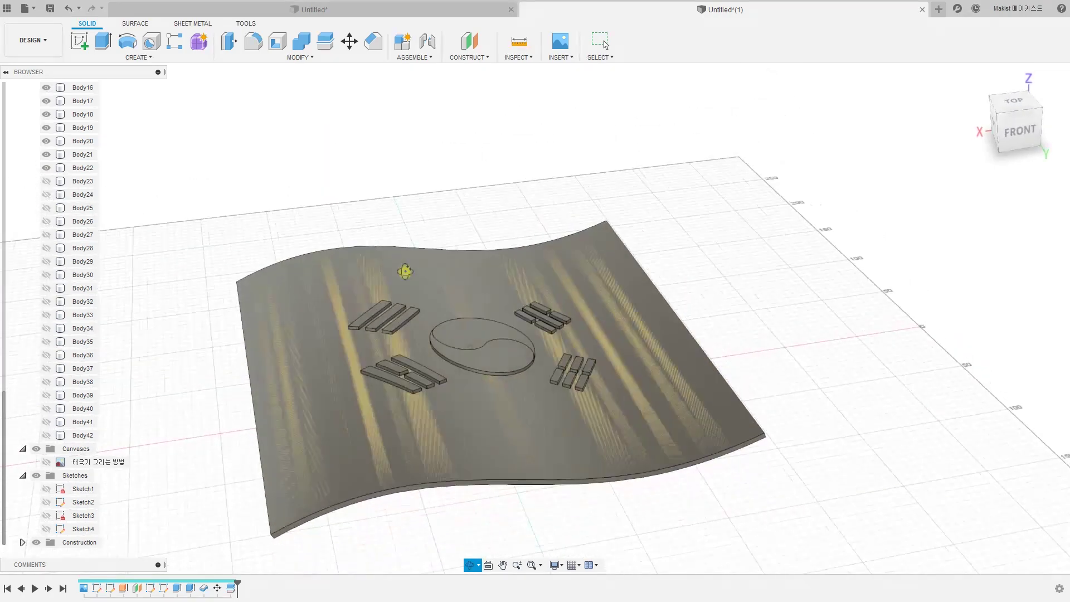
{"action": "scroll", "coordinate": [69, 176], "scroll_direction": "up", "scroll_amount": 5}
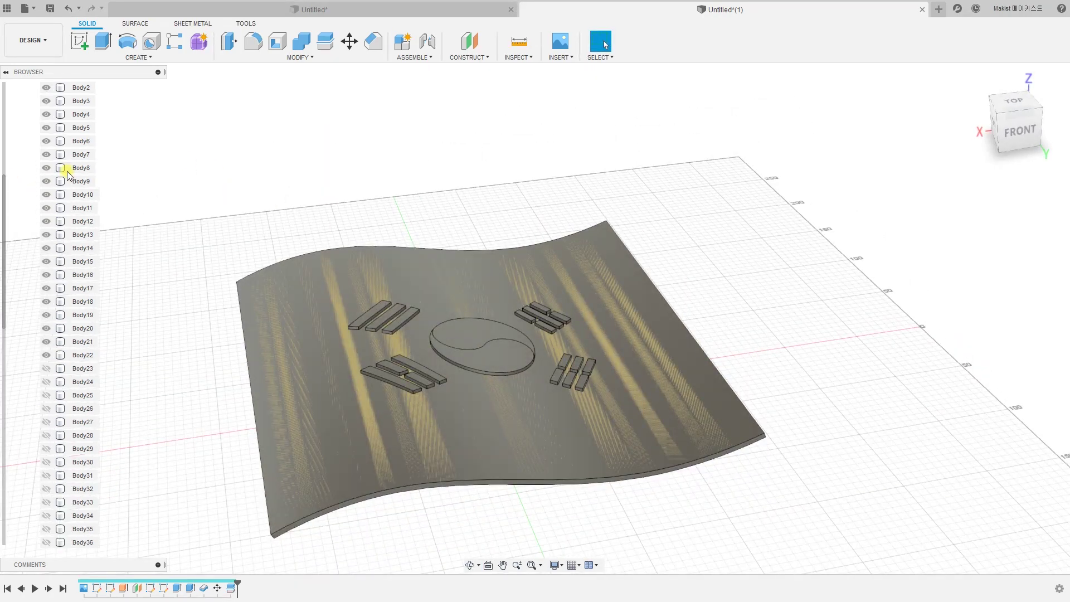
{"action": "left_click", "coordinate": [44, 154]}
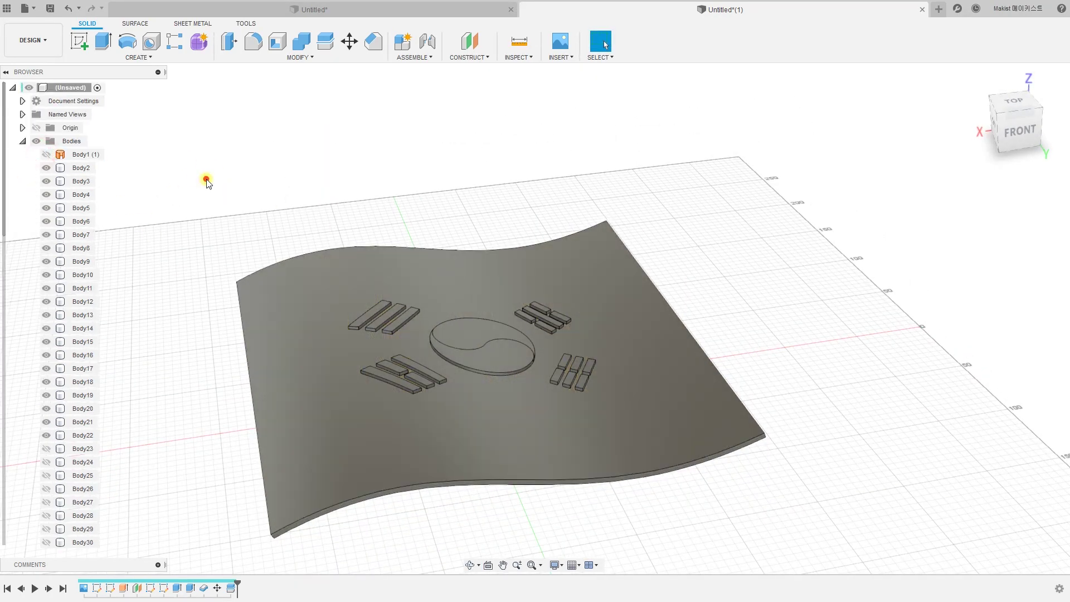
{"action": "middle_click_drag", "start_coordinate": [263, 353], "coordinate": [416, 457], "text": "shift"}
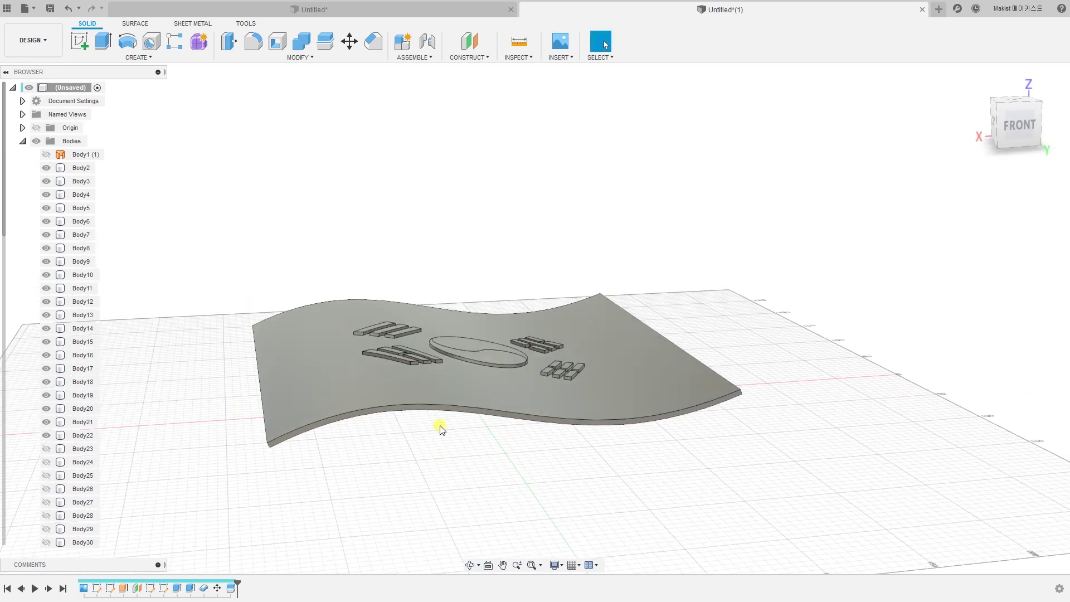
{"action": "middle_click_drag", "start_coordinate": [510, 480], "coordinate": [470, 437]}
- Show Sketch3 and split the thickened flag Body22 with its rectangular flag outline, keeping Extend Splitting Tool(s) on
{"action": "scroll", "coordinate": [61, 446], "scroll_direction": "down", "scroll_amount": 7}
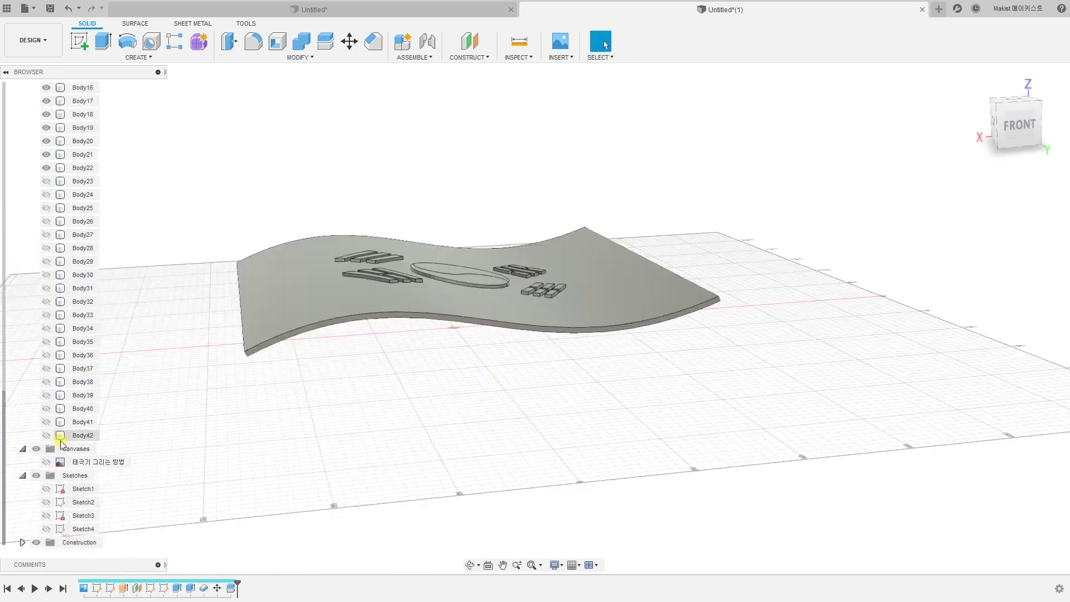
{"action": "left_click", "coordinate": [46, 516]}
{"action": "middle_click_drag", "start_coordinate": [280, 413], "coordinate": [279, 433], "text": "shift"}
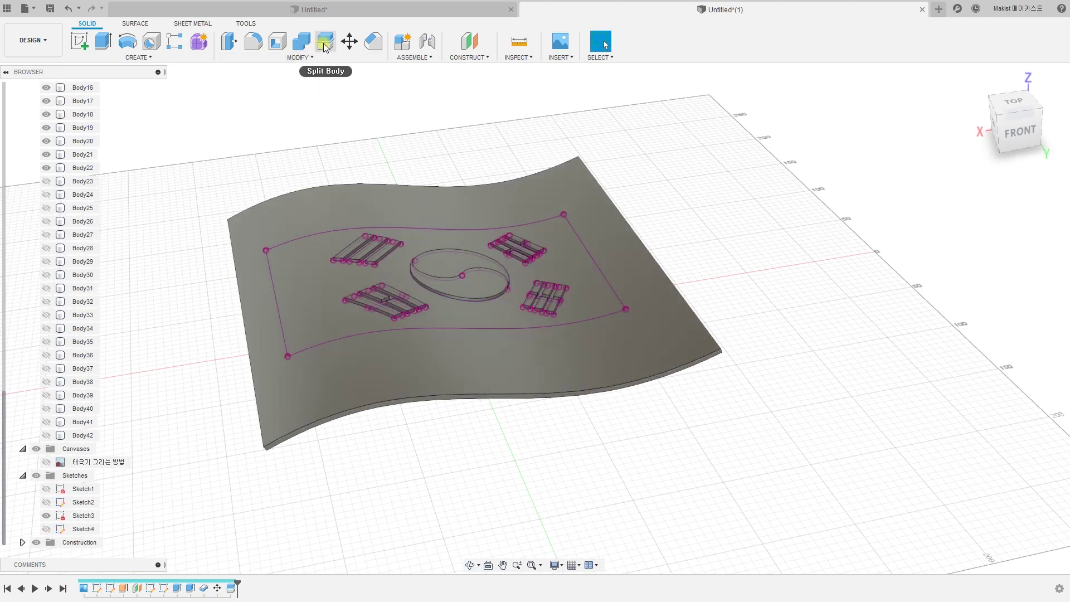
{"action": "left_click", "coordinate": [302, 57]}
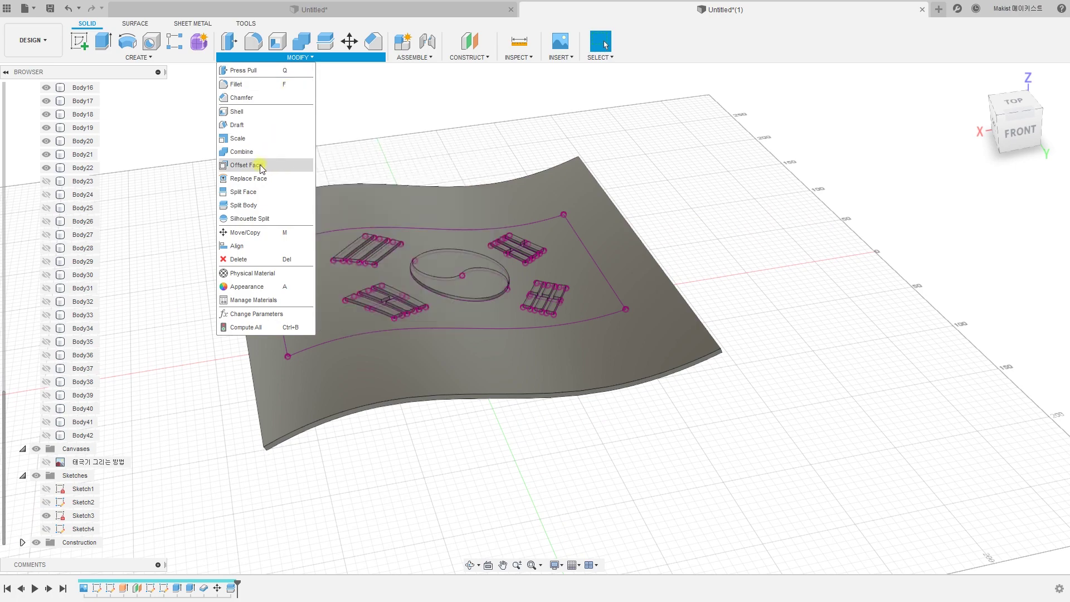
{"action": "left_click", "coordinate": [254, 205]}
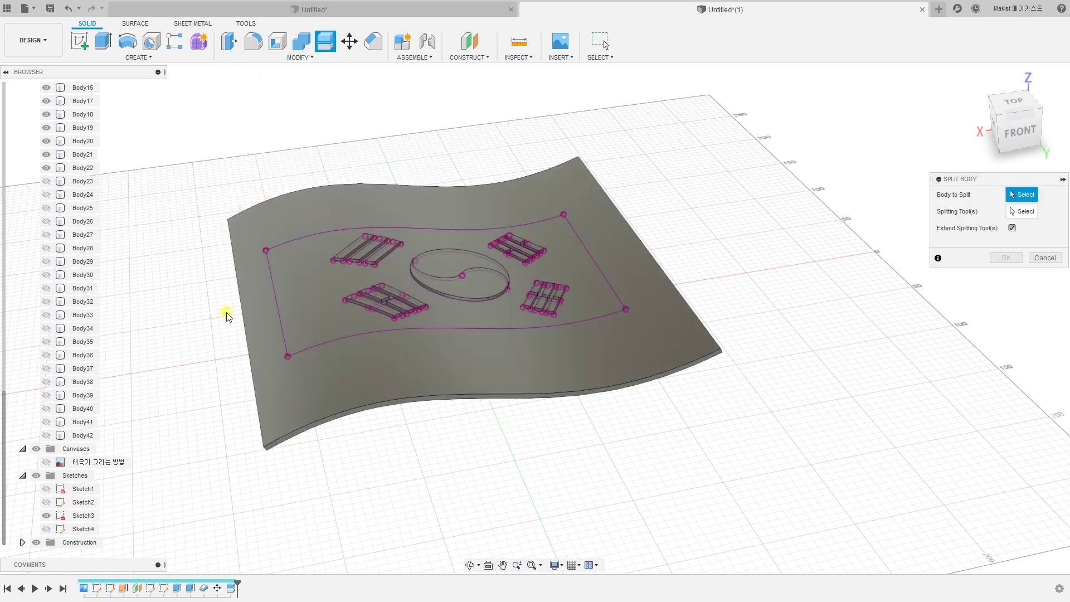
{"action": "left_click", "coordinate": [291, 380]}
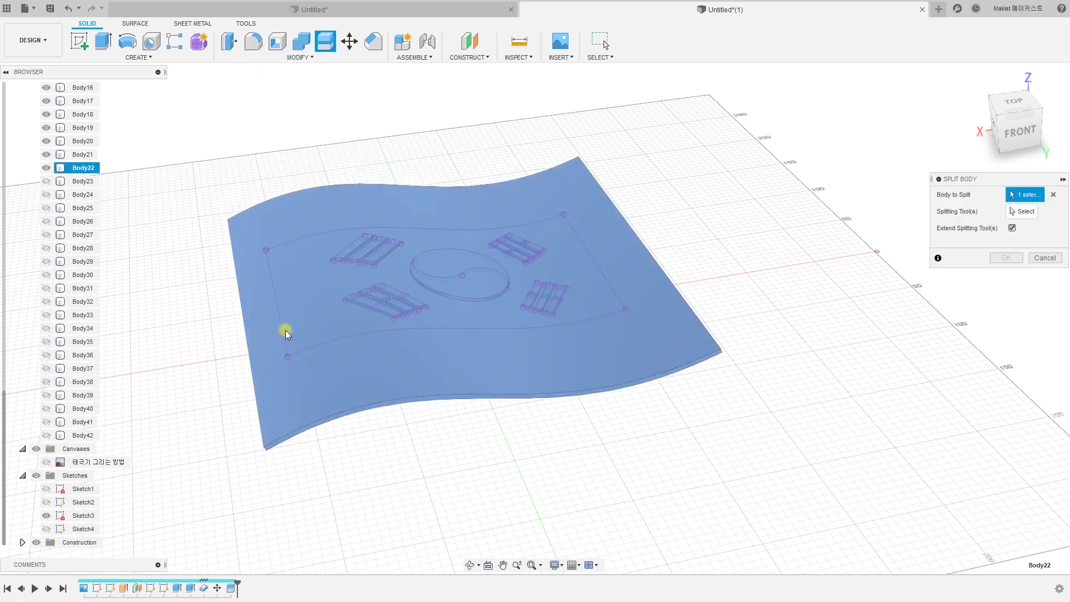
{"action": "left_click", "coordinate": [1022, 216]}
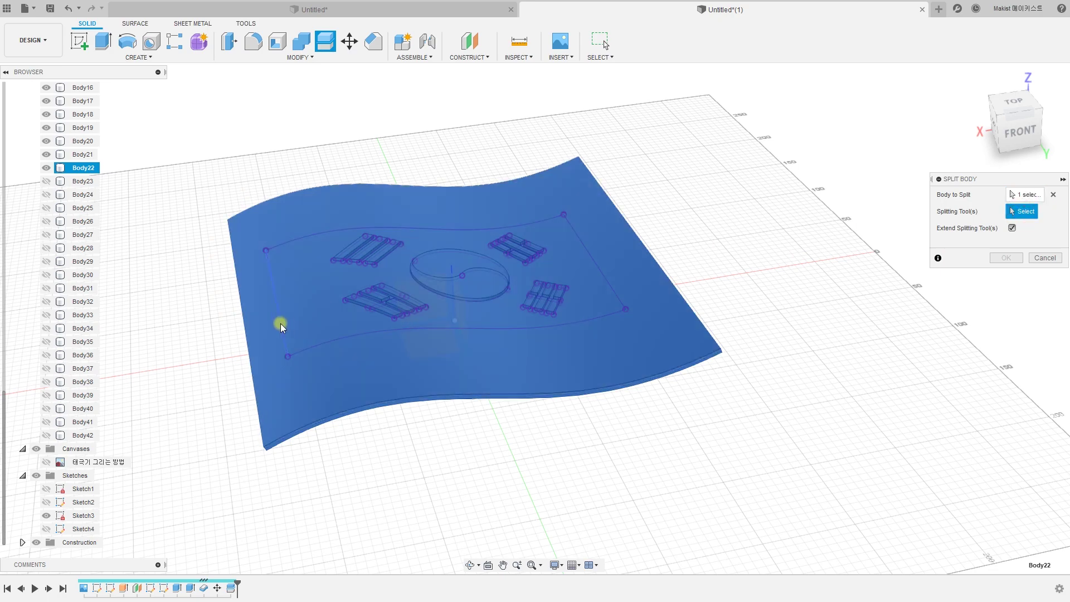
{"action": "left_click", "coordinate": [280, 326]}
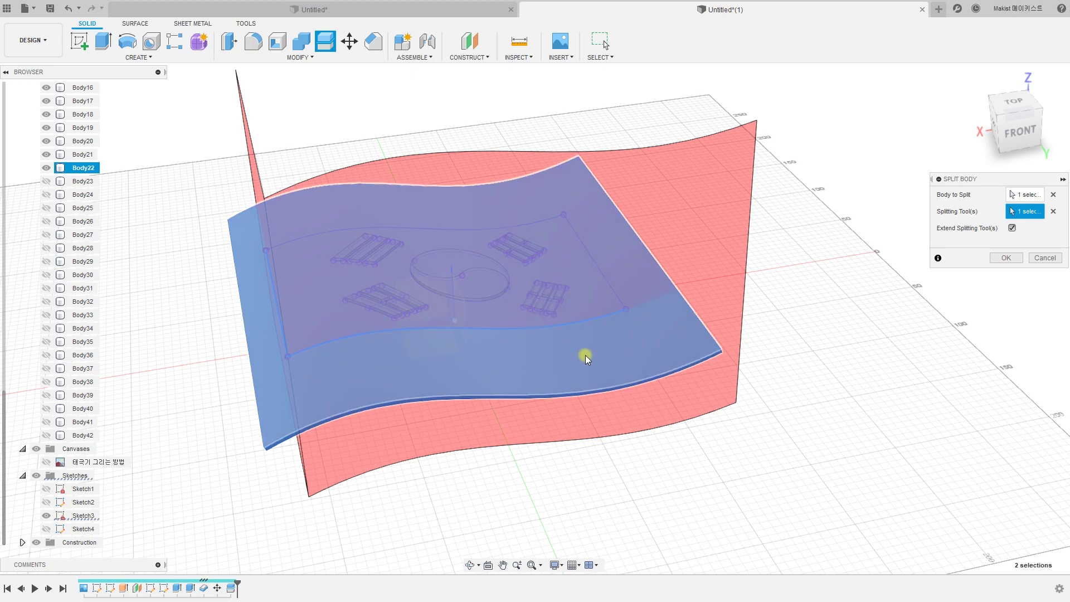
{"action": "middle_click_drag", "start_coordinate": [798, 372], "coordinate": [595, 292], "text": "shift"}
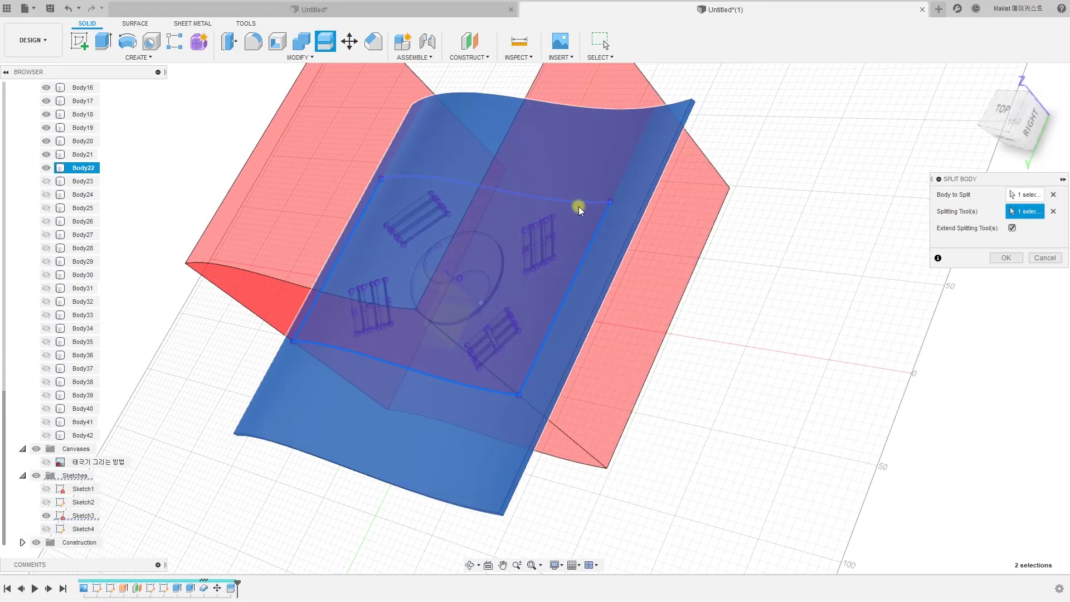
{"action": "left_click", "coordinate": [466, 183]}
{"action": "middle_click_drag", "start_coordinate": [672, 283], "coordinate": [762, 327], "text": "shift"}
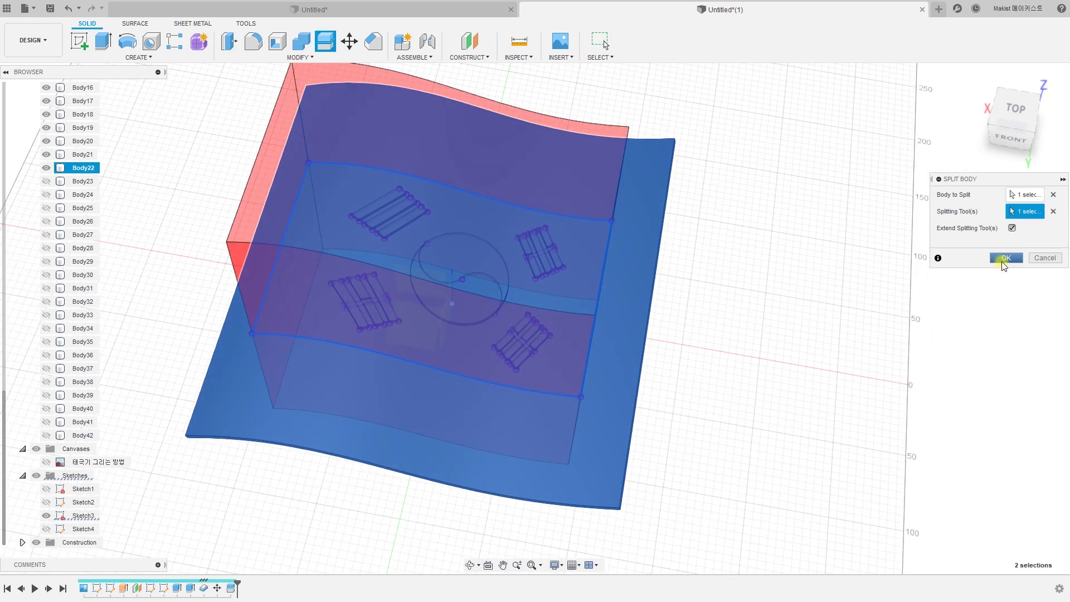
{"action": "left_click", "coordinate": [1004, 258]}
- Hide Body43, the surplus border around the flag rectangle
{"action": "middle_click_drag", "start_coordinate": [736, 389], "coordinate": [601, 423], "text": "shift"}
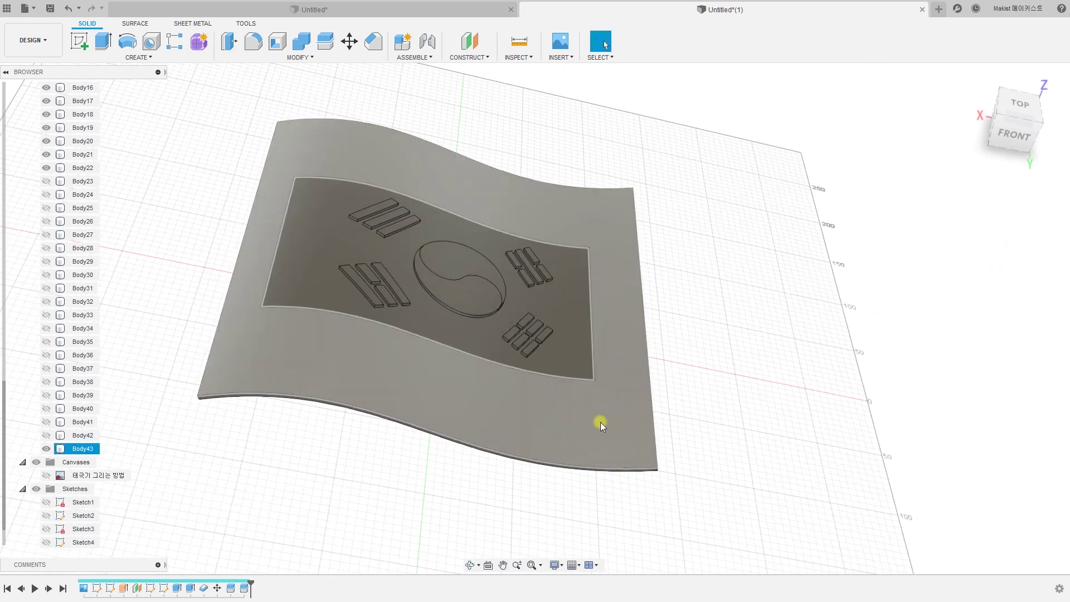
{"action": "left_click", "coordinate": [48, 449]}
{"action": "middle_click_drag", "start_coordinate": [358, 474], "coordinate": [565, 394], "text": "shift"}
- Lower the top face of the taegeuk half Body21 with Press Pull, using an offset distance of -0.5 mm
{"action": "right_click", "coordinate": [624, 347]}
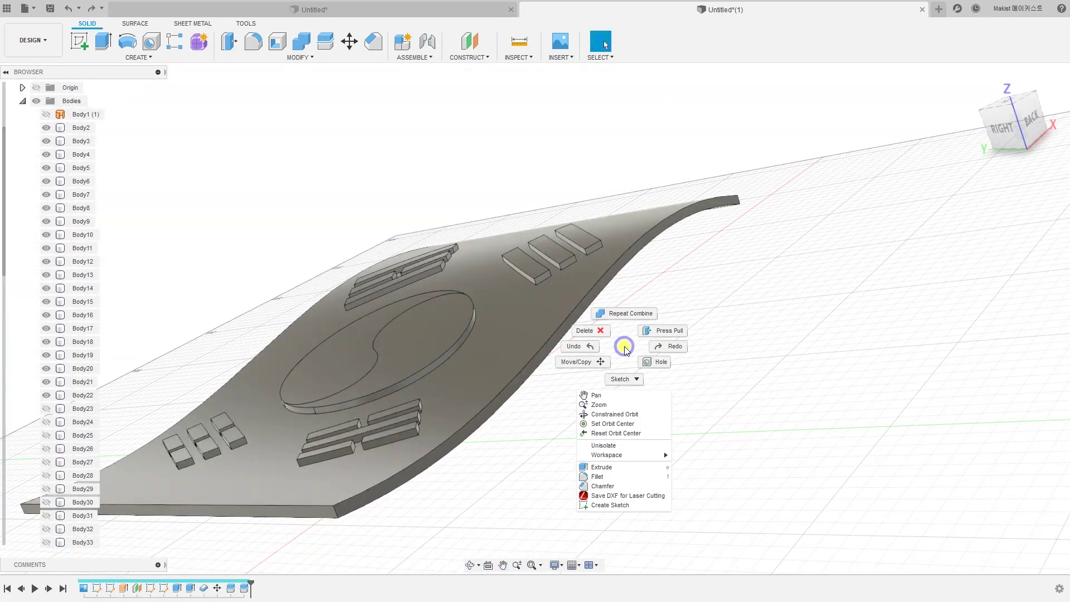
{"action": "left_click", "coordinate": [657, 331]}
{"action": "left_click_drag", "start_coordinate": [432, 333], "coordinate": [429, 329]}
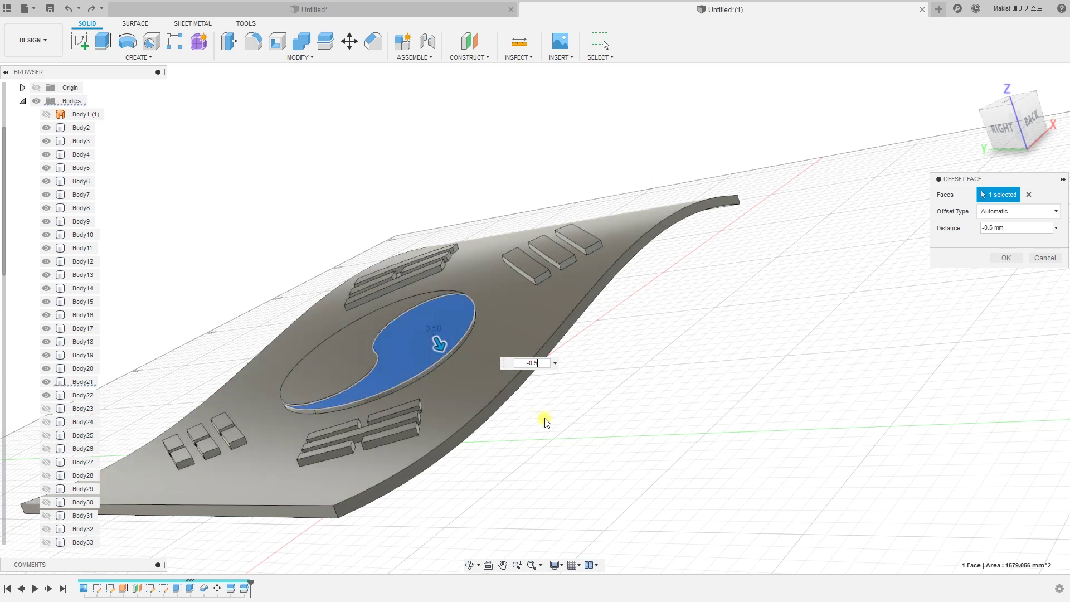
{"action": "key", "text": "Return"}
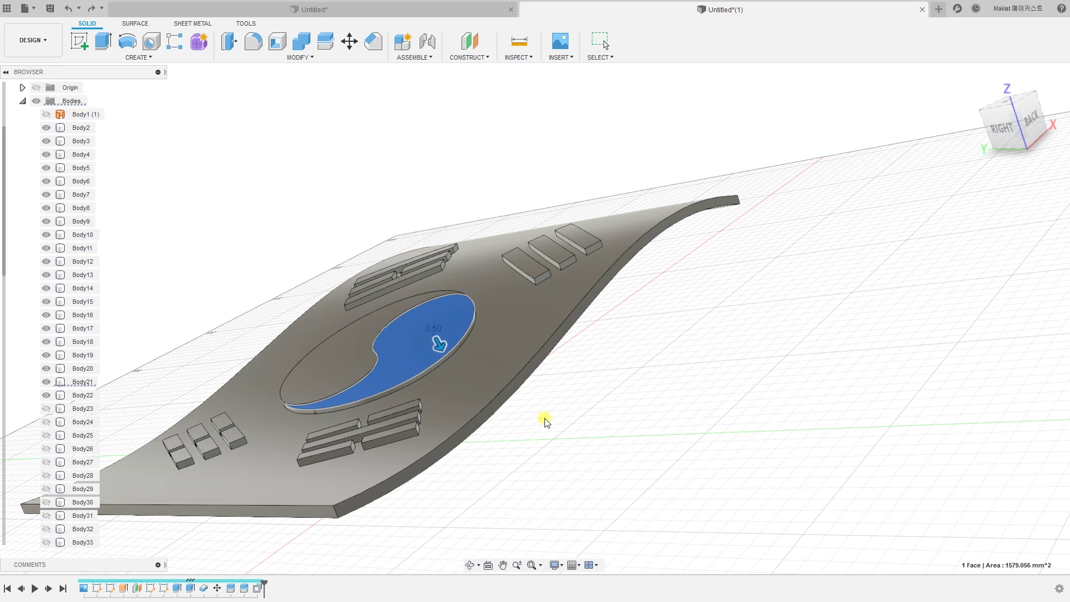
{"action": "key", "text": "Escape"}
- Combine the flag Body22 as target with Body2 through Body21 as tool bodies, using the Join operation
{"action": "middle_click_drag", "start_coordinate": [532, 444], "coordinate": [664, 411], "text": "shift"}
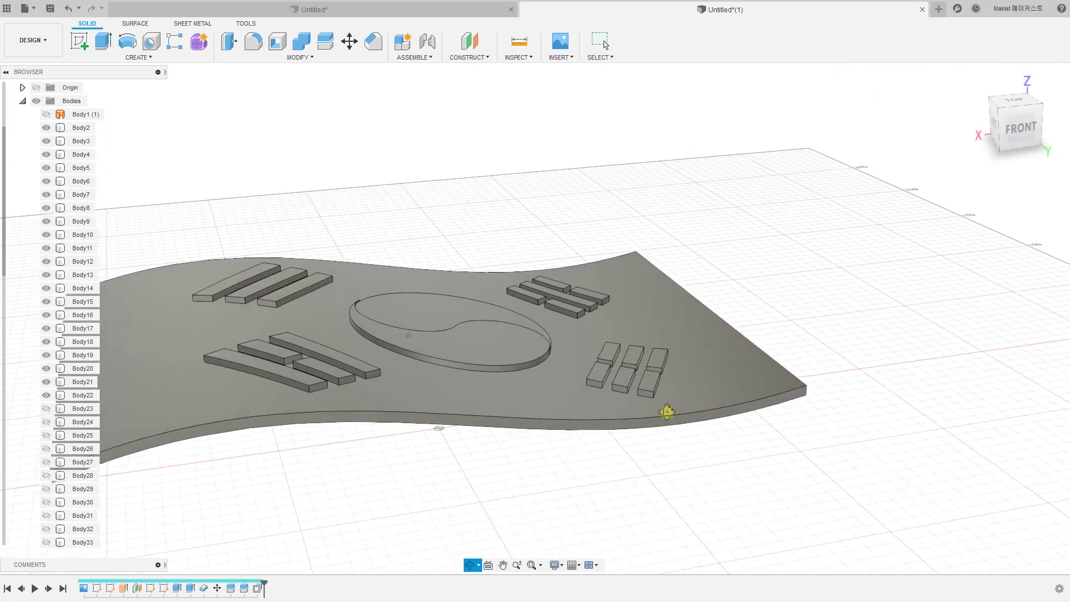
{"action": "left_click", "coordinate": [298, 44]}
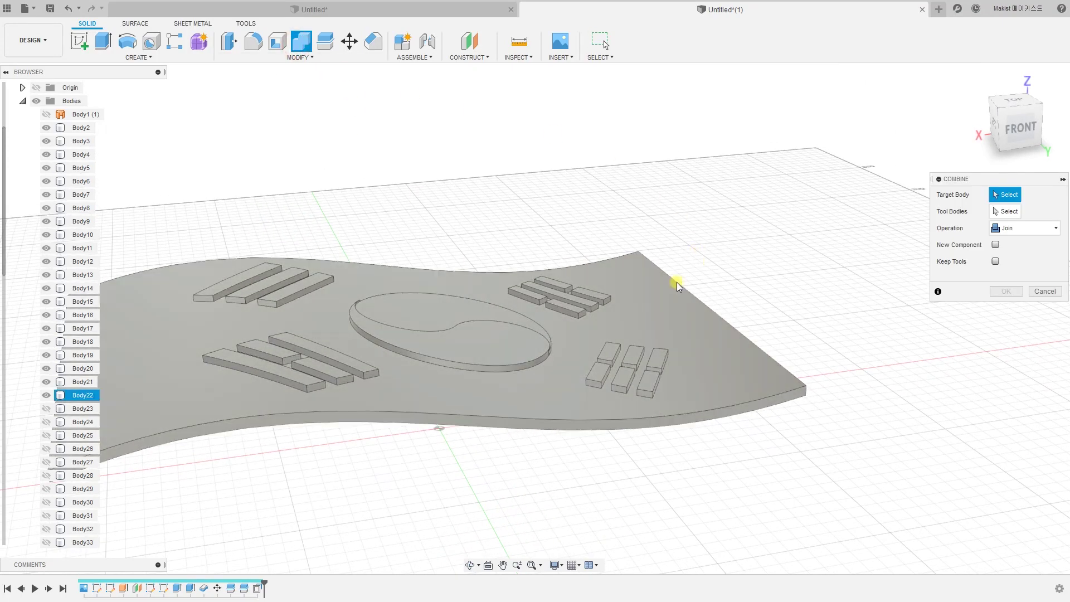
{"action": "left_click", "coordinate": [666, 303]}
{"action": "scroll", "coordinate": [700, 432], "scroll_direction": "down", "scroll_amount": 2}
{"action": "middle_click_drag", "start_coordinate": [700, 433], "coordinate": [661, 391]}
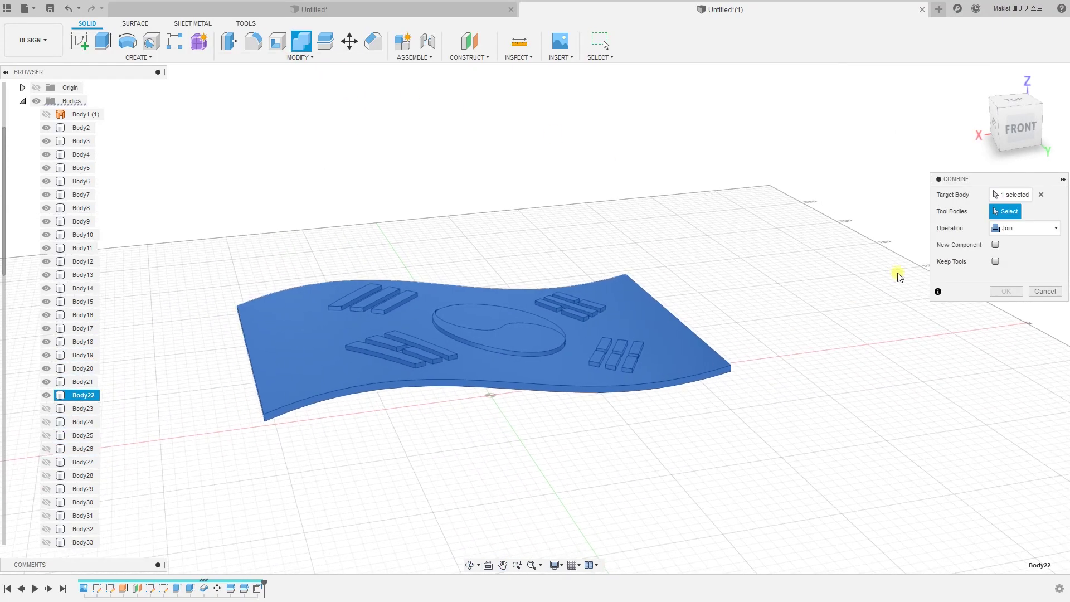
{"action": "left_click", "coordinate": [1020, 130]}
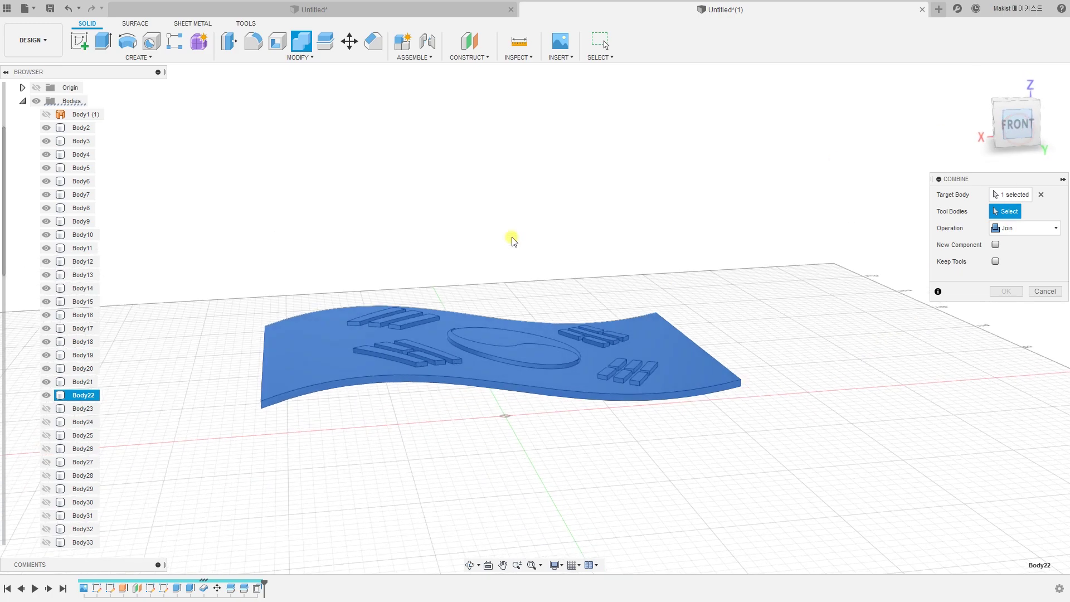
{"action": "left_click_drag", "start_coordinate": [437, 381], "coordinate": [712, 496]}
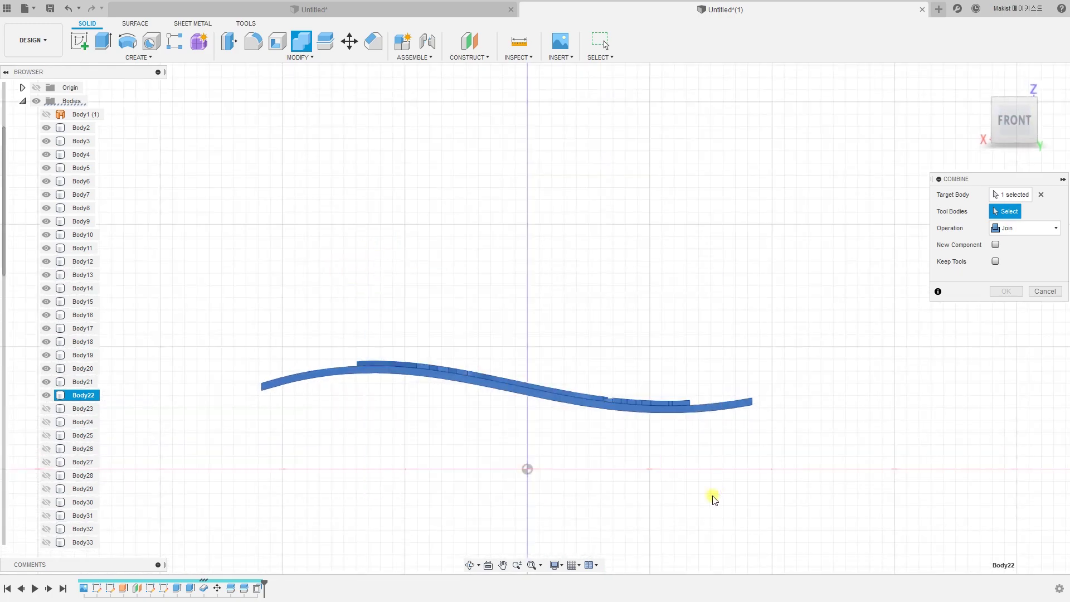
{"action": "middle_click_drag", "start_coordinate": [681, 279], "coordinate": [632, 298], "text": "shift"}
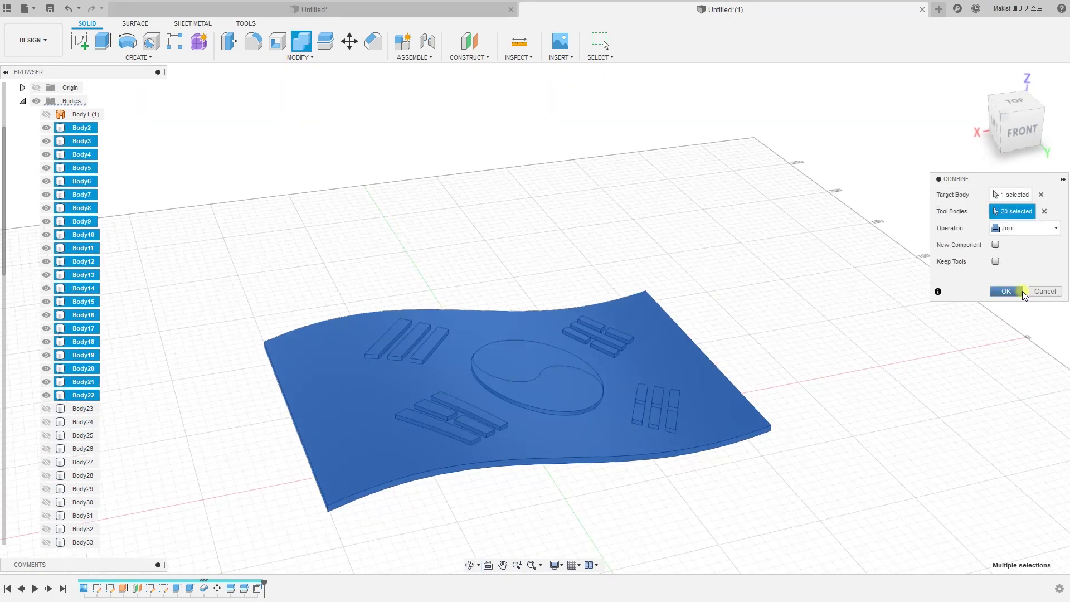
{"action": "left_click", "coordinate": [1006, 291]}
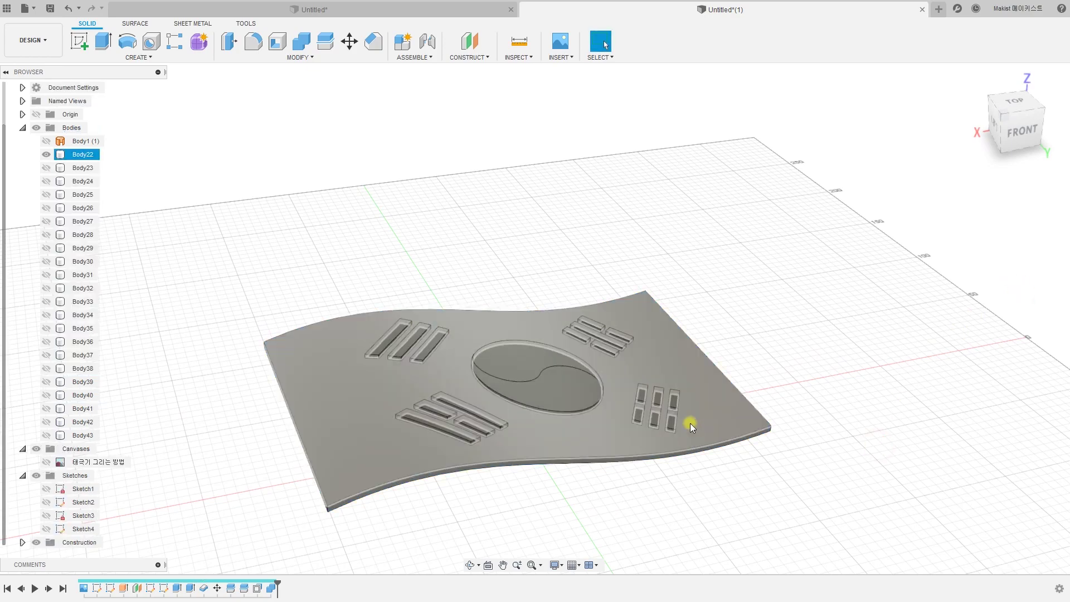
- Switch the visibility of Body22 off and on again to check that the joined flag is one body
{"action": "left_click", "coordinate": [46, 156]}
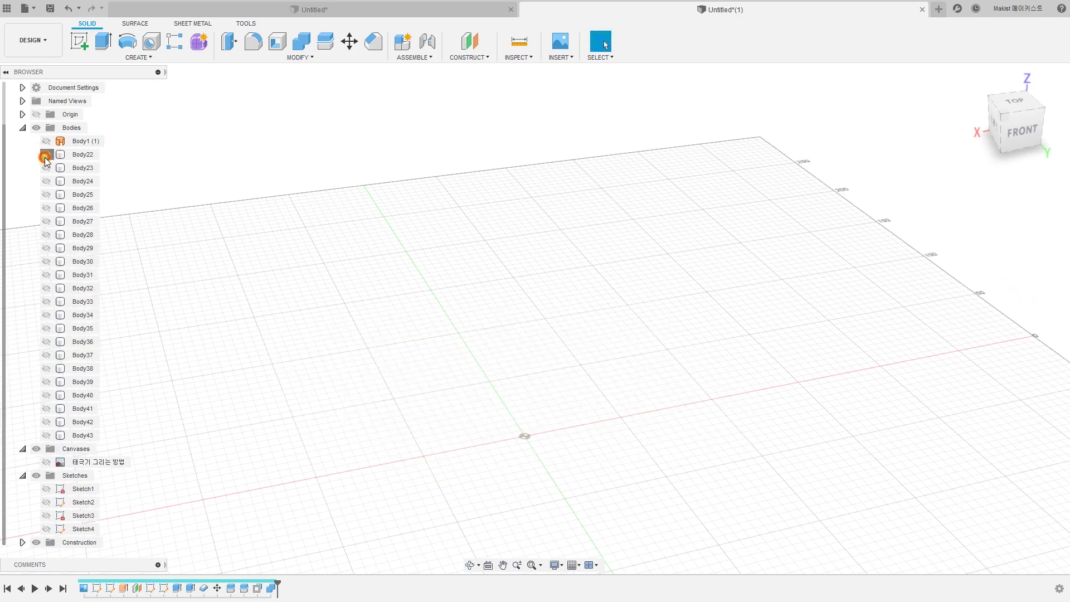
{"action": "left_click", "coordinate": [45, 158]}
{"action": "scroll", "coordinate": [507, 264], "scroll_direction": "down", "scroll_amount": 2}
{"action": "middle_click_drag", "start_coordinate": [507, 265], "coordinate": [743, 379]}
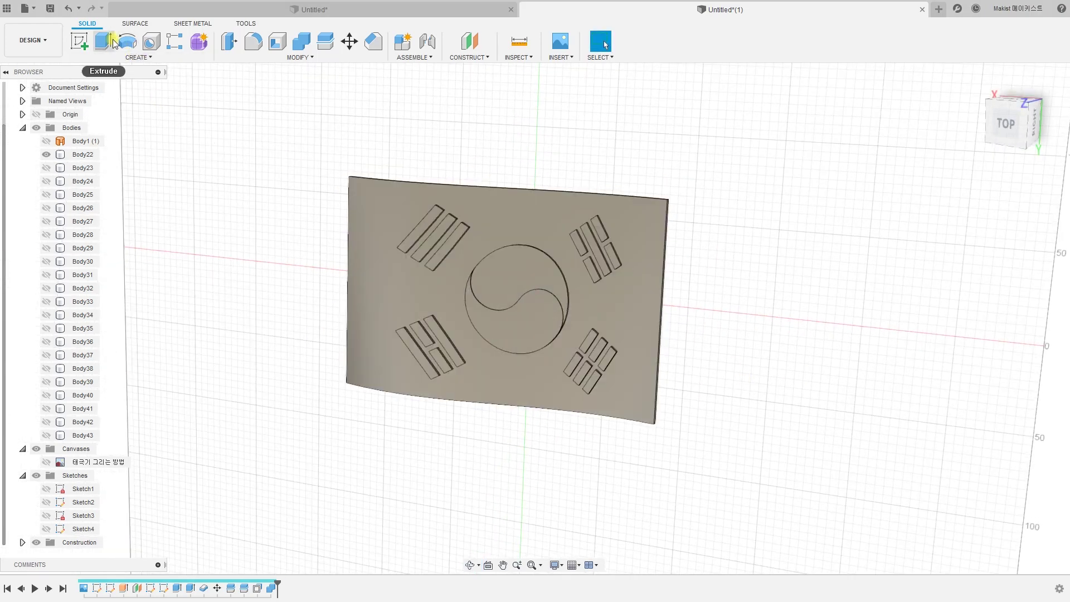
- Switch to the Render workspace and view the flag at an angle
{"action": "left_click", "coordinate": [24, 46]}
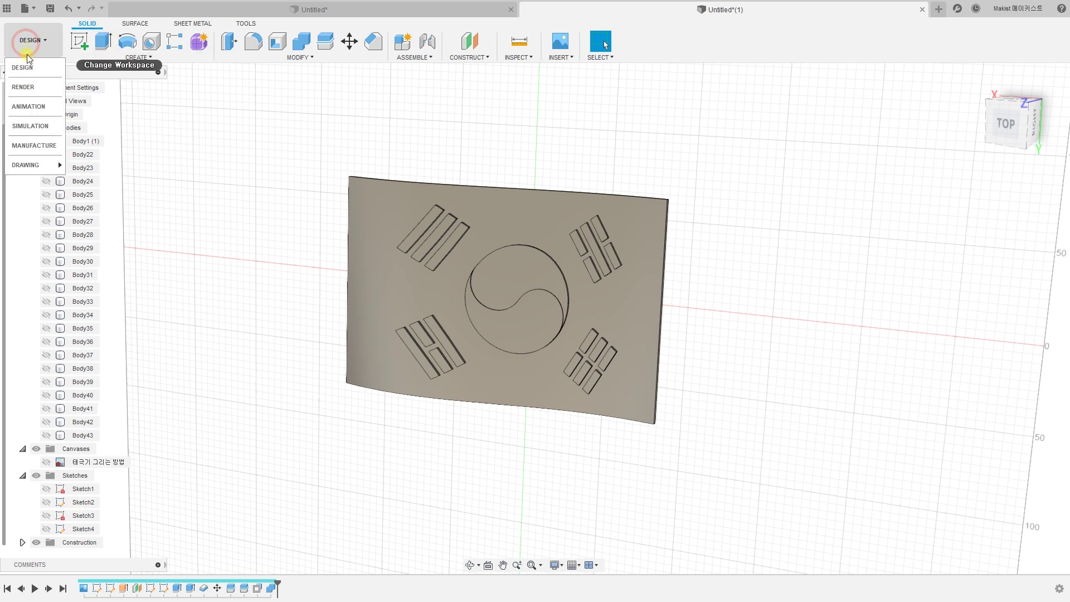
{"action": "left_click", "coordinate": [33, 88]}
{"action": "middle_click_drag", "start_coordinate": [743, 346], "coordinate": [788, 366], "text": "shift"}
{"action": "scroll", "coordinate": [786, 379], "scroll_direction": "up", "scroll_amount": 2}
{"action": "scroll", "coordinate": [782, 371], "scroll_direction": "down", "scroll_amount": 1}
{"action": "scroll", "coordinate": [827, 353], "scroll_direction": "up", "scroll_amount": 1}
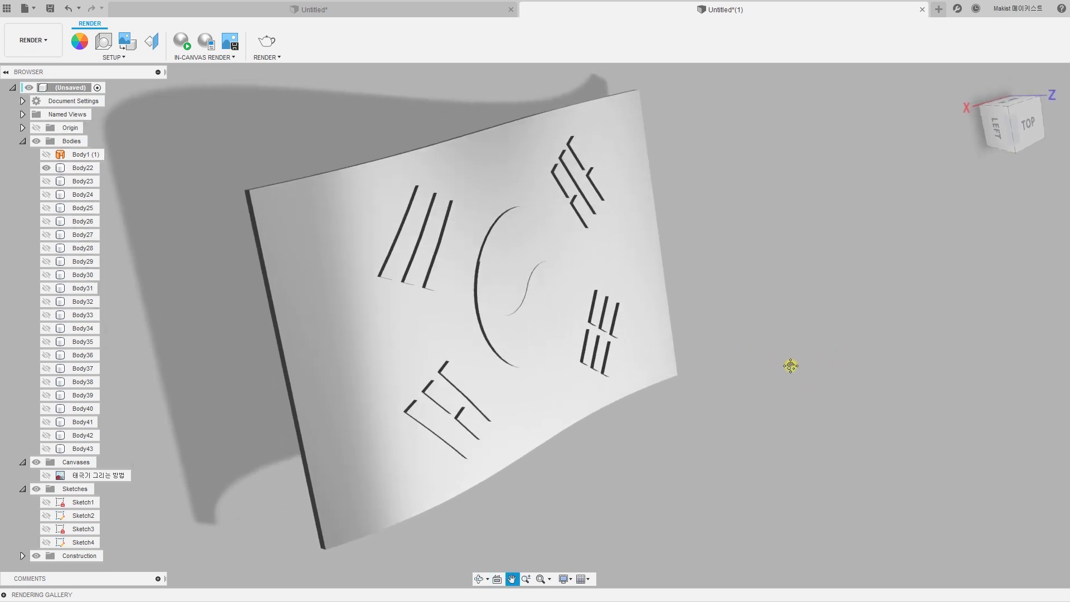
- Apply the Paint - Enamel Glossy (Black) appearance to the whole joined flag body
{"action": "left_click", "coordinate": [79, 44]}
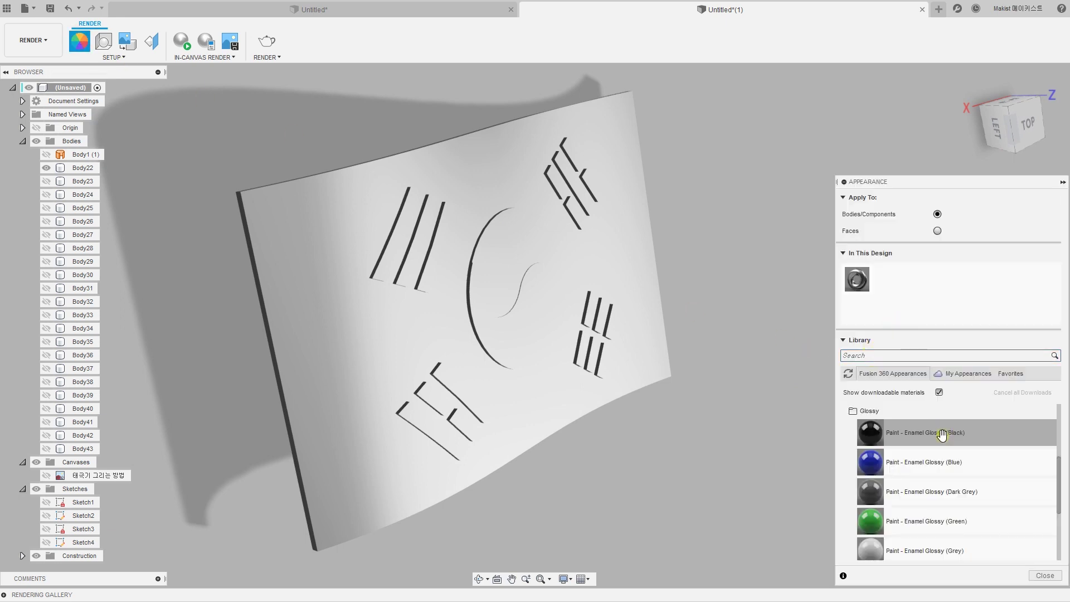
{"action": "scroll", "coordinate": [886, 422], "scroll_direction": "up", "scroll_amount": 1}
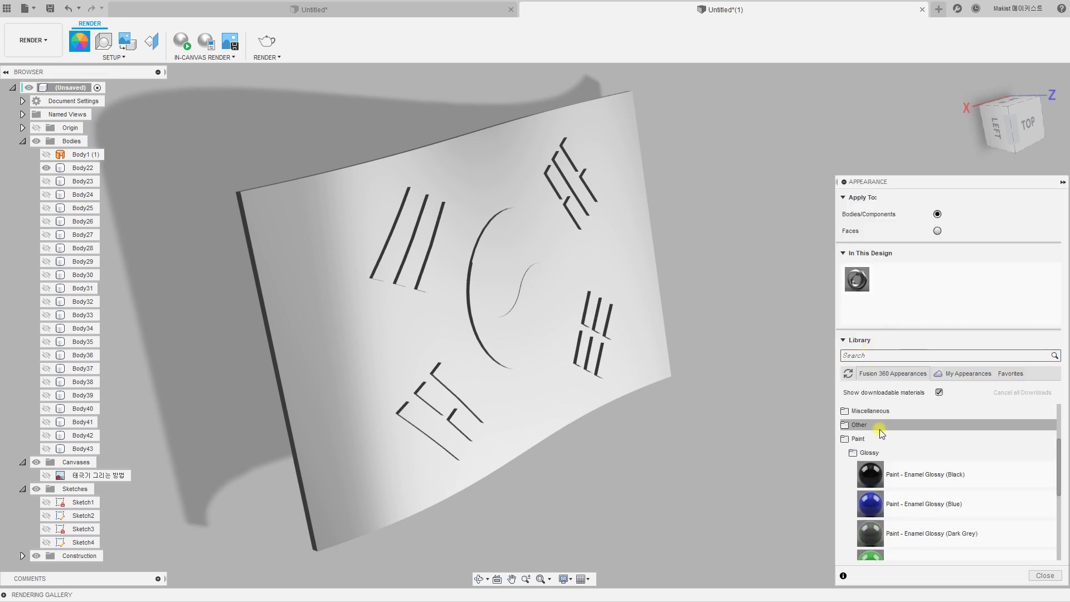
{"action": "scroll", "coordinate": [878, 440], "scroll_direction": "down", "scroll_amount": 5}
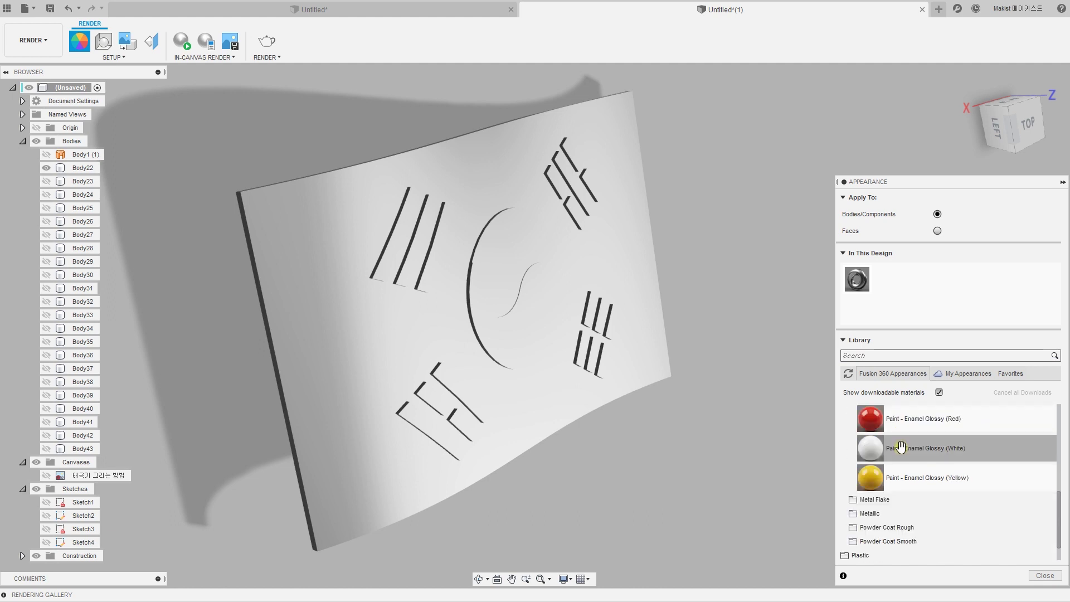
{"action": "scroll", "coordinate": [901, 446], "scroll_direction": "up", "scroll_amount": 2}
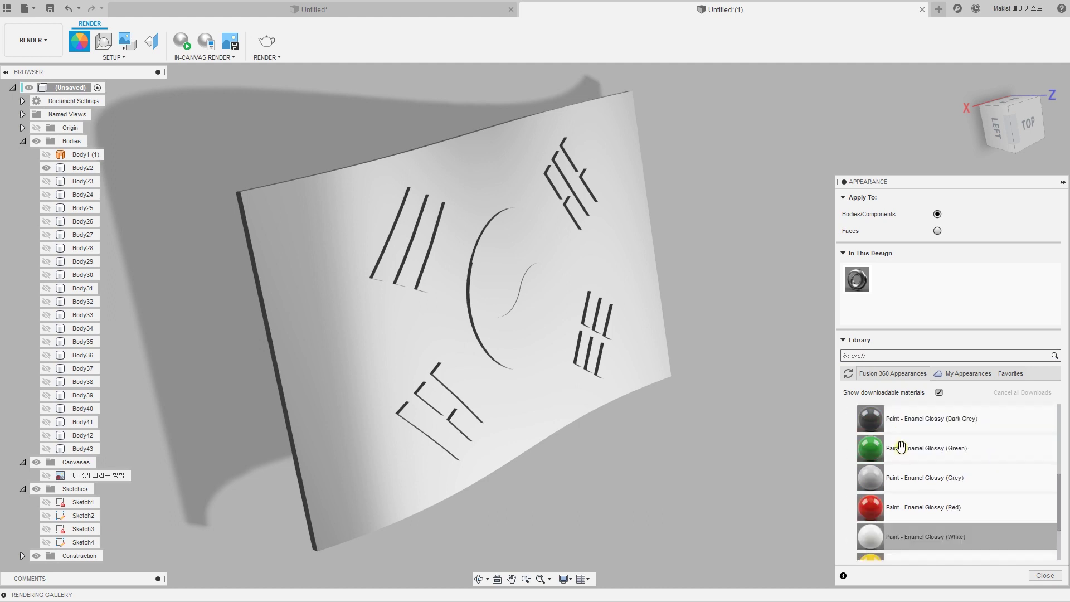
{"action": "scroll", "coordinate": [901, 446], "scroll_direction": "up", "scroll_amount": 3}
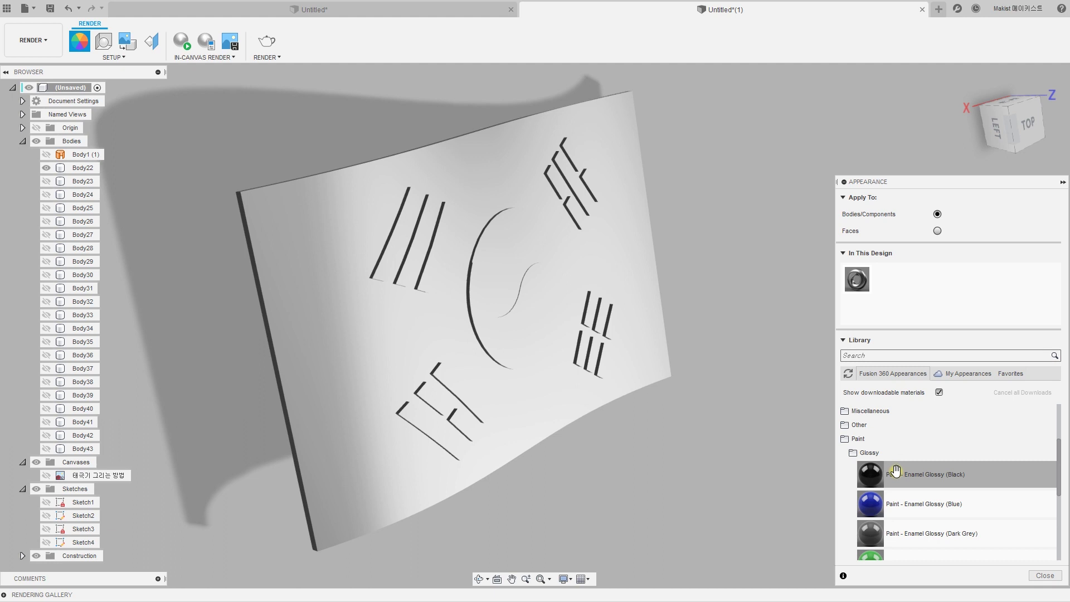
{"action": "left_click_drag", "start_coordinate": [894, 477], "coordinate": [549, 425]}
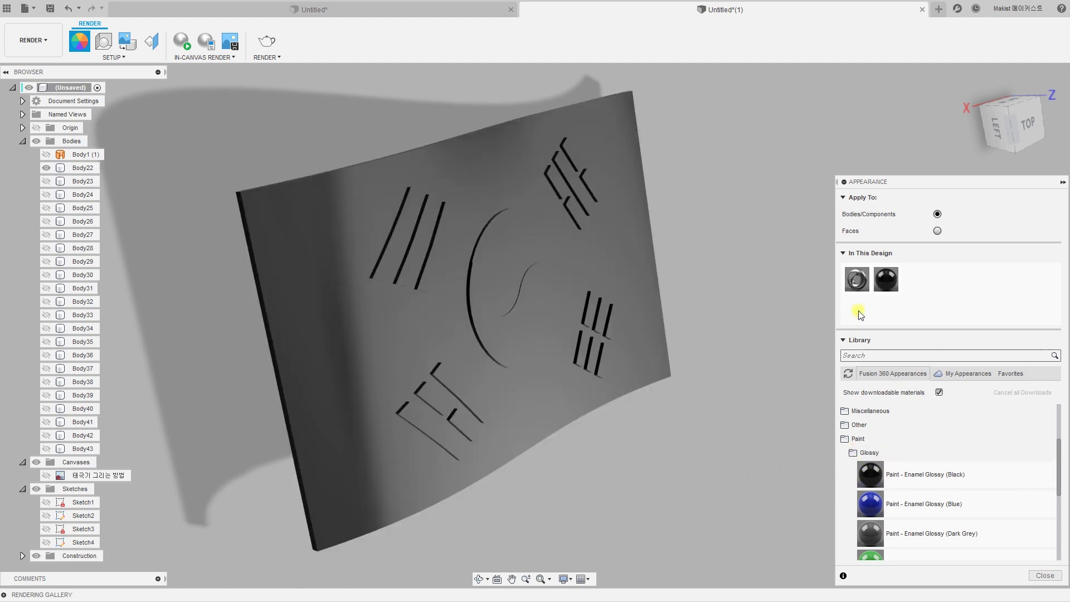
- Apply Paint - Enamel Glossy (White) to the flag's front background face, with appearances set to apply to faces
{"action": "left_click", "coordinate": [938, 231]}
{"action": "scroll", "coordinate": [915, 473], "scroll_direction": "down", "scroll_amount": 5}
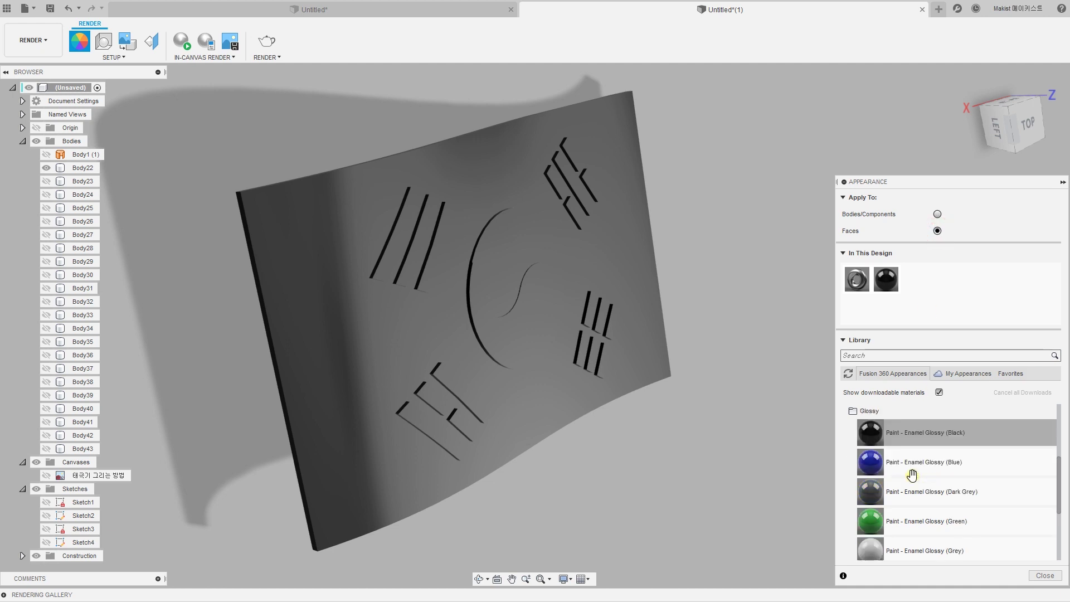
{"action": "scroll", "coordinate": [915, 474], "scroll_direction": "up", "scroll_amount": 5}
{"action": "scroll", "coordinate": [914, 474], "scroll_direction": "down", "scroll_amount": 2}
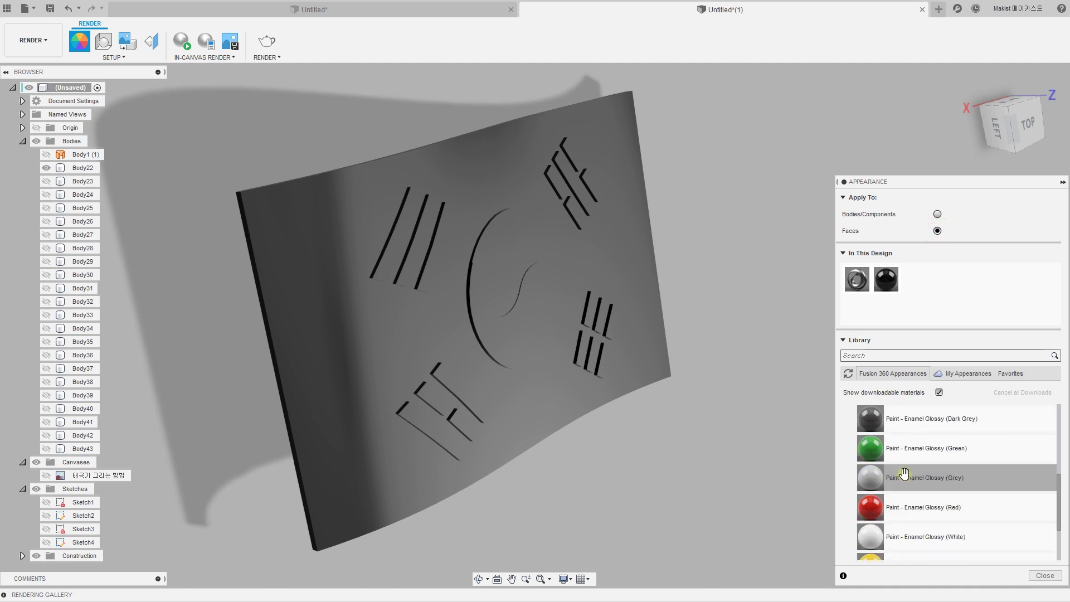
{"action": "left_click_drag", "start_coordinate": [915, 537], "coordinate": [542, 425]}
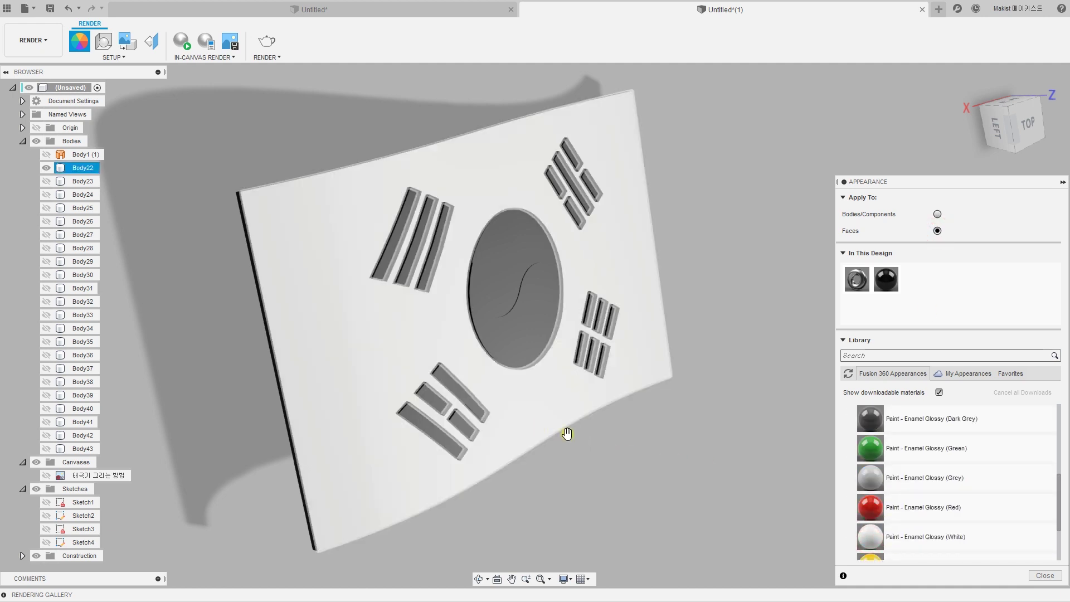
- Apply Paint - Enamel Glossy (White) to the flag's back face and to its outer edge faces
{"action": "middle_click_drag", "start_coordinate": [664, 476], "coordinate": [762, 436], "text": "shift"}
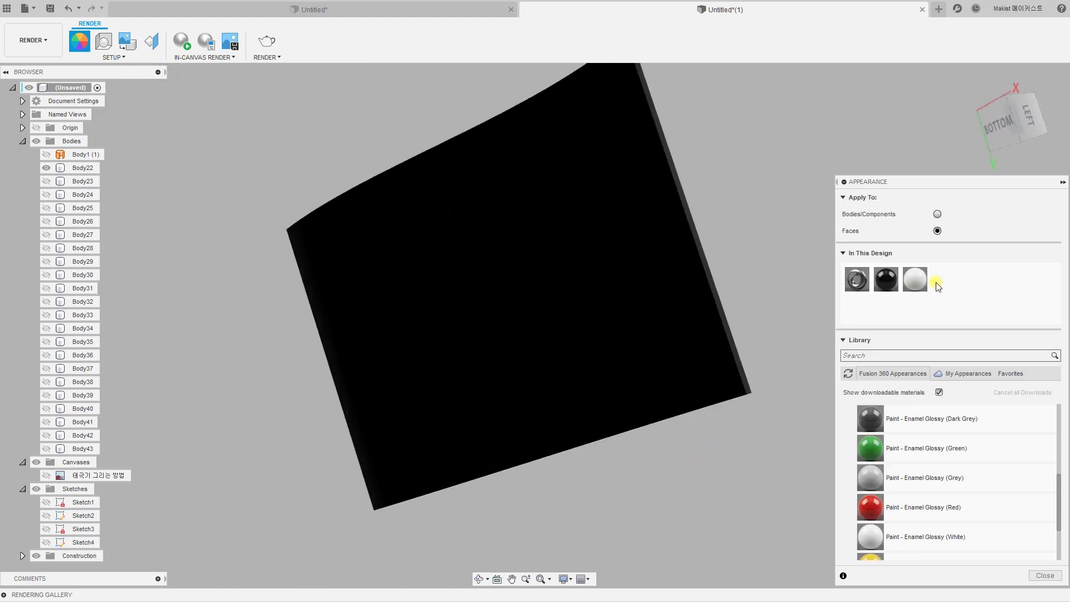
{"action": "left_click_drag", "start_coordinate": [913, 283], "coordinate": [687, 375]}
{"action": "scroll", "coordinate": [642, 367], "scroll_direction": "up", "scroll_amount": 3}
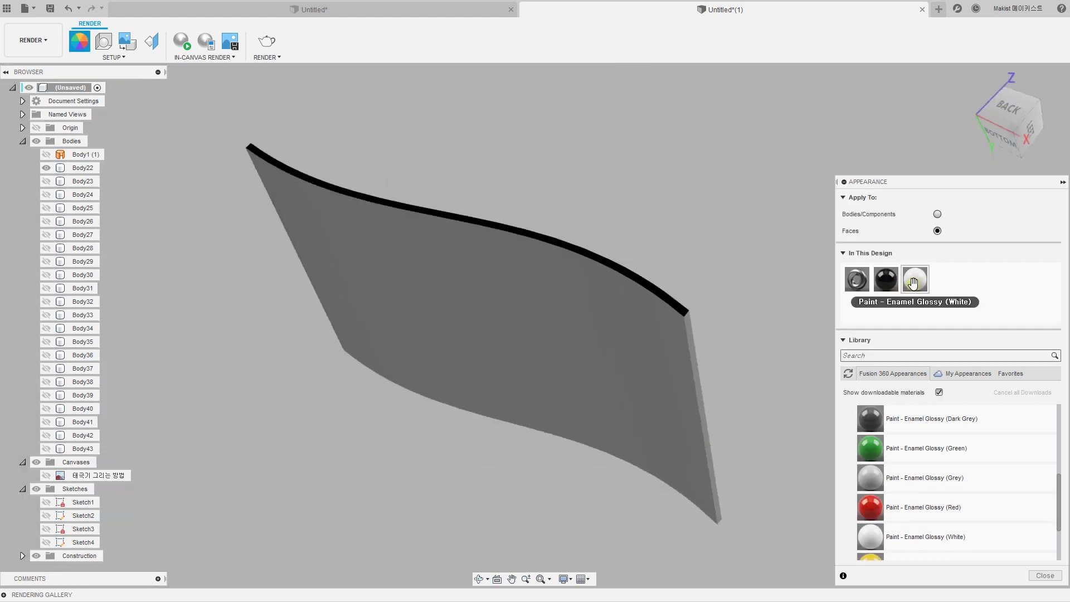
{"action": "left_click_drag", "start_coordinate": [912, 283], "coordinate": [701, 318]}
{"action": "scroll", "coordinate": [645, 294], "scroll_direction": "down", "scroll_amount": 3}
{"action": "scroll", "coordinate": [700, 318], "scroll_direction": "up", "scroll_amount": 5}
{"action": "left_click_drag", "start_coordinate": [700, 318], "coordinate": [700, 318]}
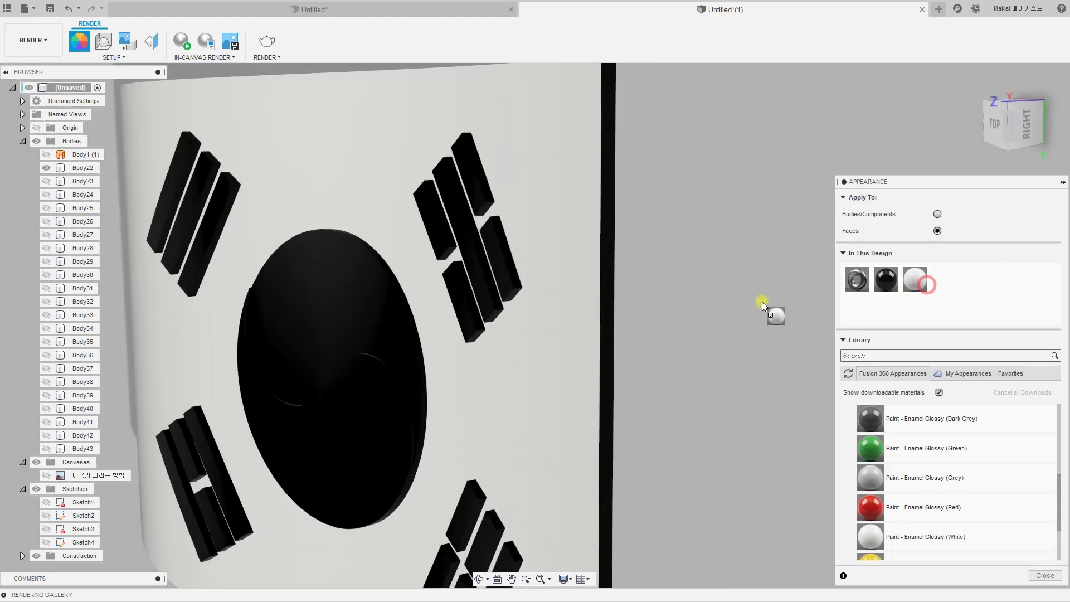
{"action": "left_click_drag", "start_coordinate": [760, 303], "coordinate": [614, 342]}
{"action": "scroll", "coordinate": [679, 360], "scroll_direction": "down", "scroll_amount": 3}
{"action": "mouse_move", "coordinate": [679, 358]}
{"action": "middle_mouse_down", "text": "shift"}
{"action": "mouse_move", "coordinate": [713, 359]}
{"action": "mouse_move", "coordinate": [682, 373]}
{"action": "middle_mouse_up", "text": "shift"}
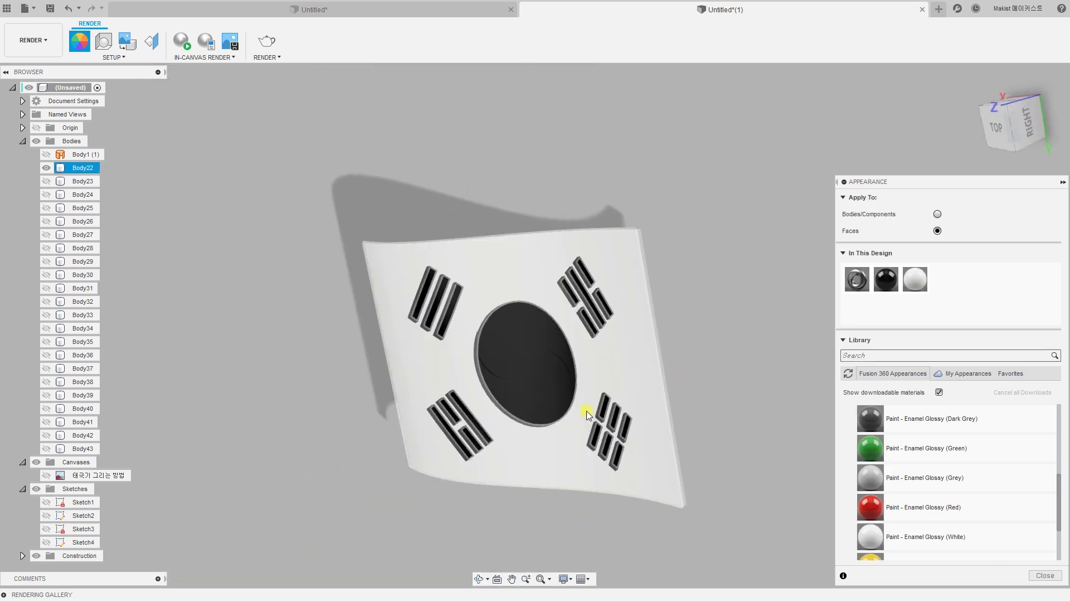
- Apply Paint - Enamel Glossy (Blue) to the lower taegeuk half and Paint - Enamel Glossy (Red) to the upper half
{"action": "scroll", "coordinate": [877, 471], "scroll_direction": "down", "scroll_amount": 4}
{"action": "scroll", "coordinate": [877, 470], "scroll_direction": "up", "scroll_amount": 6}
{"action": "scroll", "coordinate": [879, 469], "scroll_direction": "down", "scroll_amount": 1}
{"action": "left_click_drag", "start_coordinate": [879, 469], "coordinate": [533, 410]}
{"action": "scroll", "coordinate": [873, 454], "scroll_direction": "down", "scroll_amount": 3}
{"action": "left_click_drag", "start_coordinate": [873, 454], "coordinate": [518, 314]}
{"action": "middle_click_drag", "start_coordinate": [564, 389], "coordinate": [651, 390], "text": "shift"}
{"action": "scroll", "coordinate": [650, 389], "scroll_direction": "up", "scroll_amount": 3}
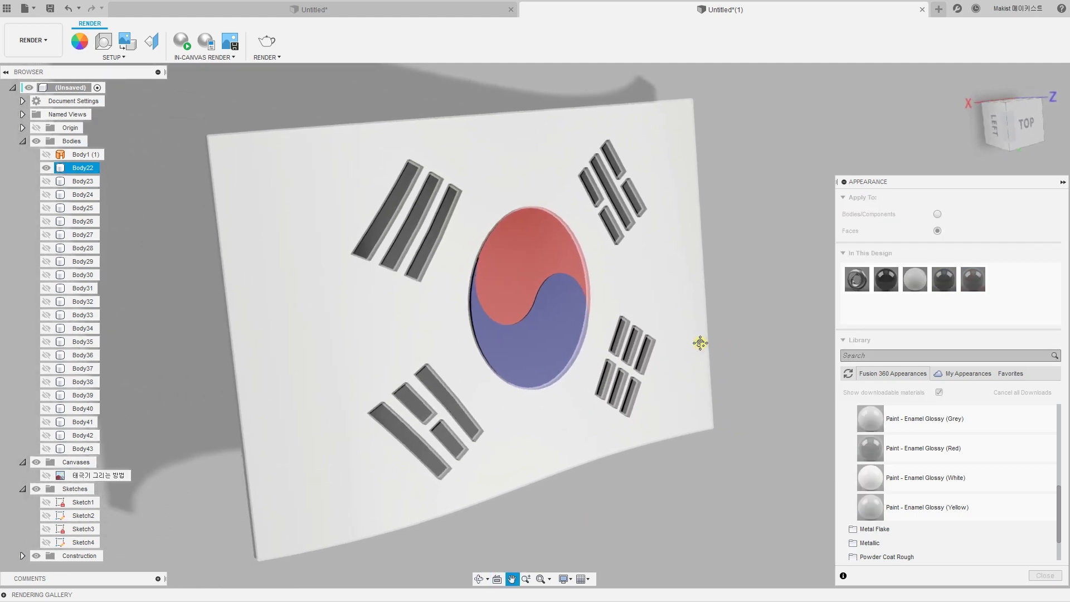
{"action": "left_click", "coordinate": [1057, 572]}
- Frame the coloured flag at an angle and start the in-canvas render
{"action": "middle_click_drag", "start_coordinate": [815, 363], "coordinate": [899, 375]}
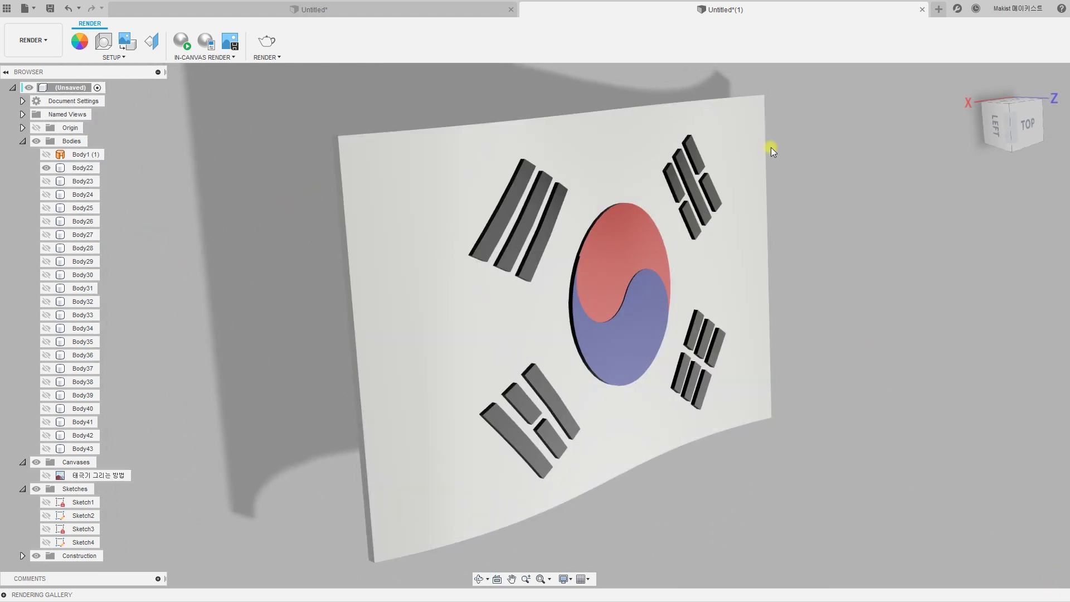
{"action": "left_click", "coordinate": [181, 41]}
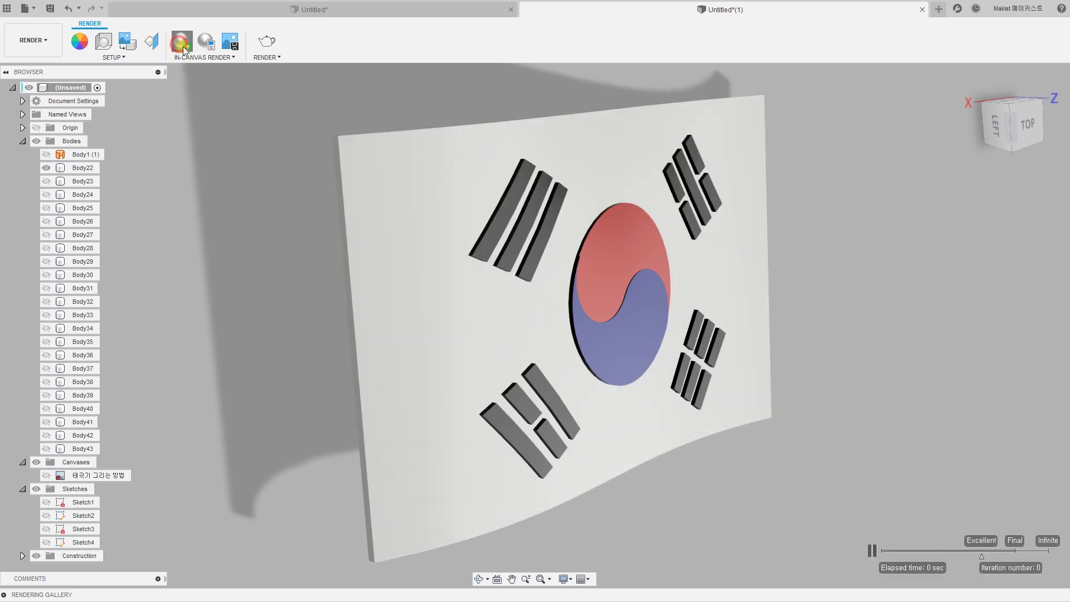